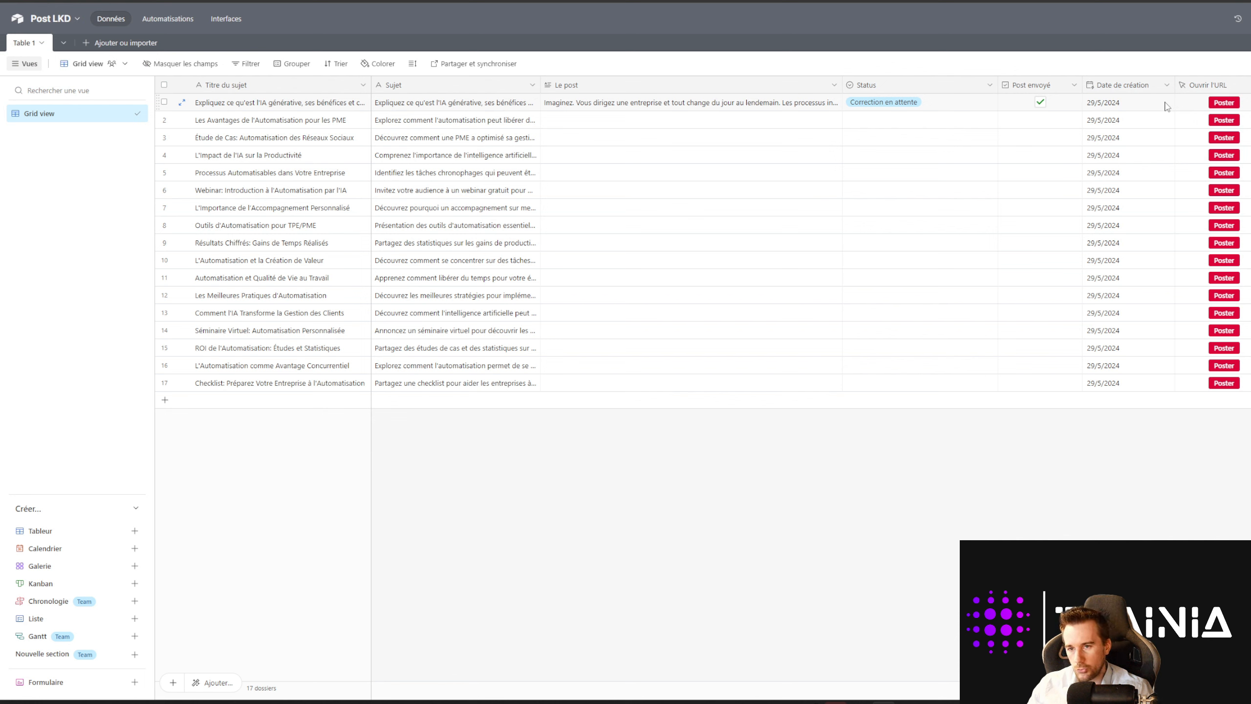
Step: Launch posting for the 'L'impact de l'IA sur la Productivité' topic from row 4's Poster button
{"action": "left_click", "coordinate": [1223, 155]}
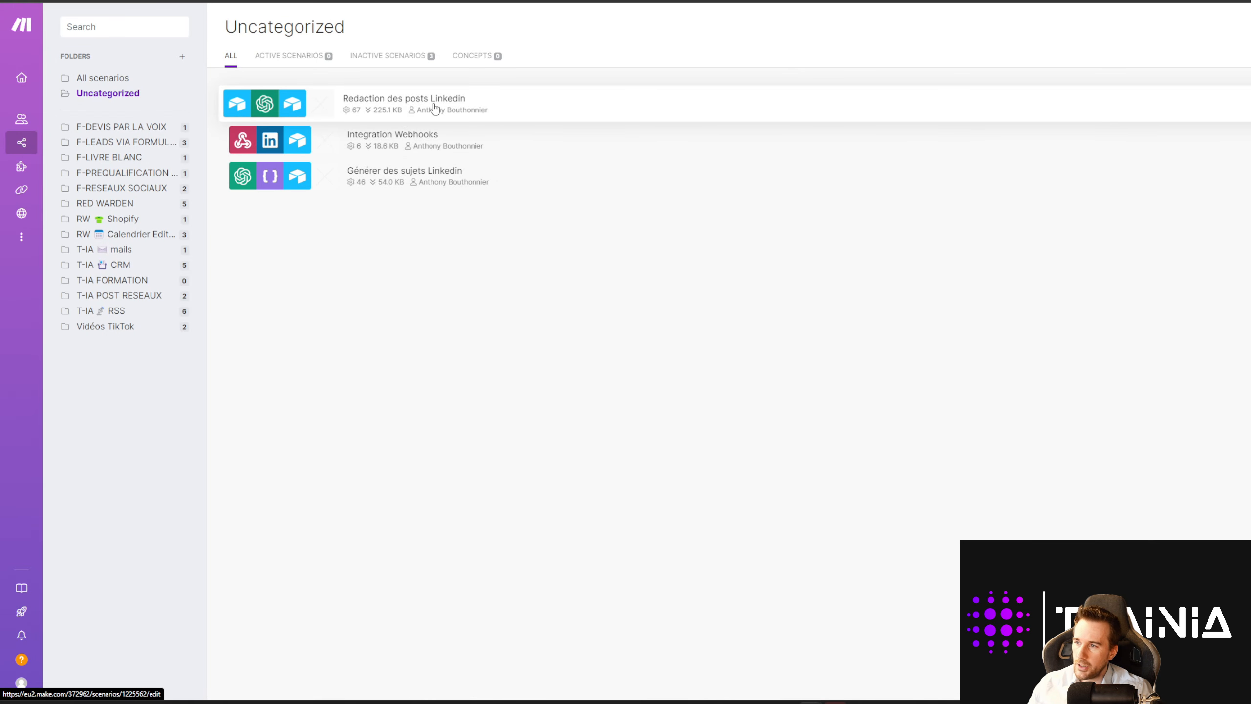
Step: Browse the scenarios, briefly opening 'Générer des sujets Linkedin' and 'Redaction des posts Linkedin'
{"action": "left_click", "coordinate": [411, 183]}
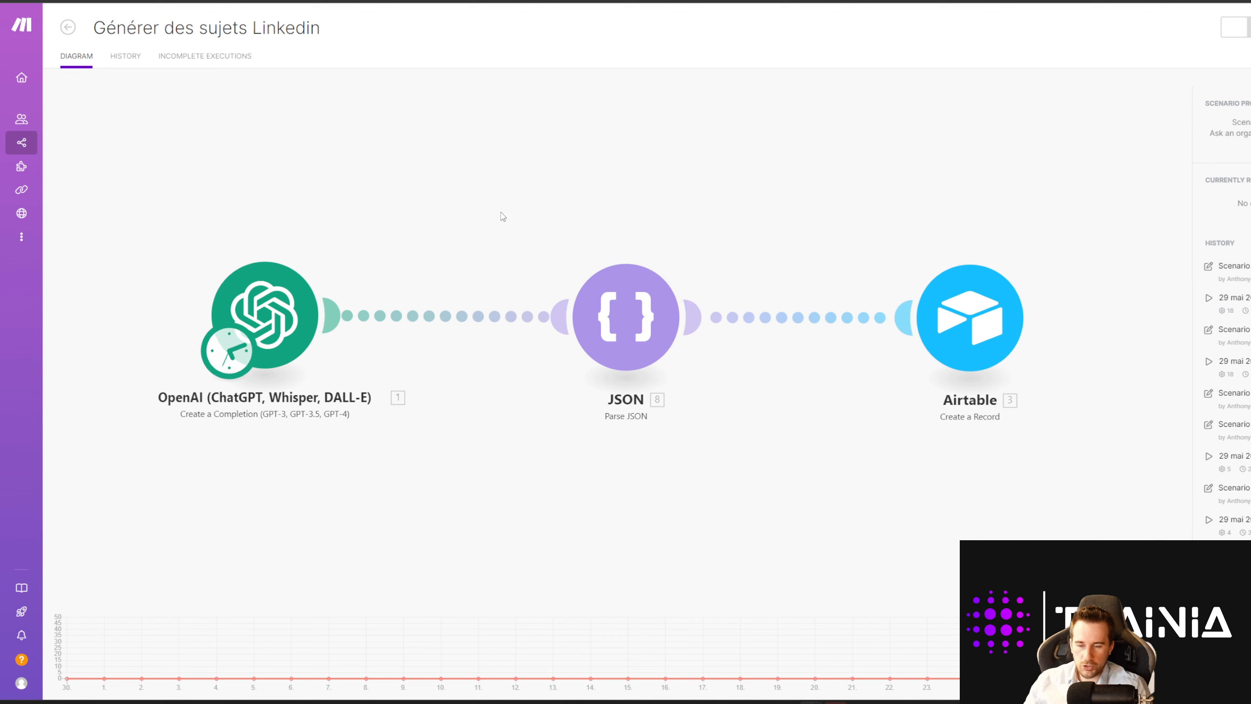
{"action": "left_click", "coordinate": [466, 244]}
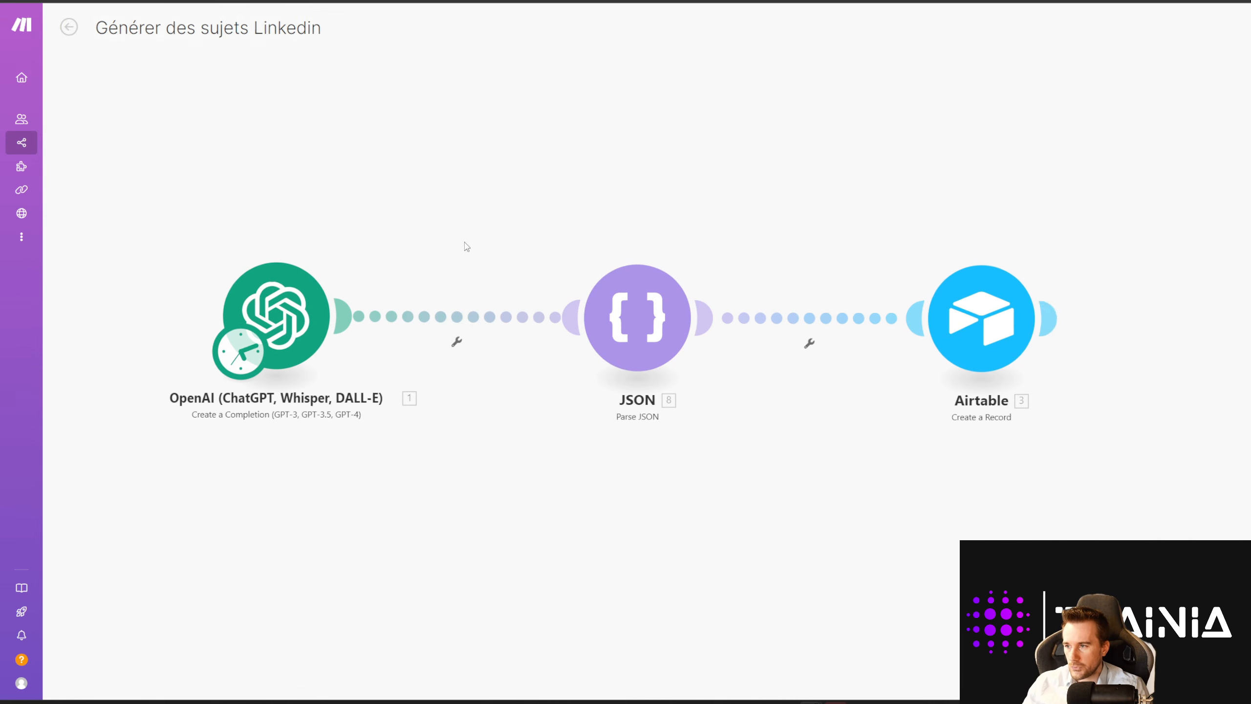
{"action": "left_click", "coordinate": [69, 26]}
{"action": "left_click", "coordinate": [68, 27]}
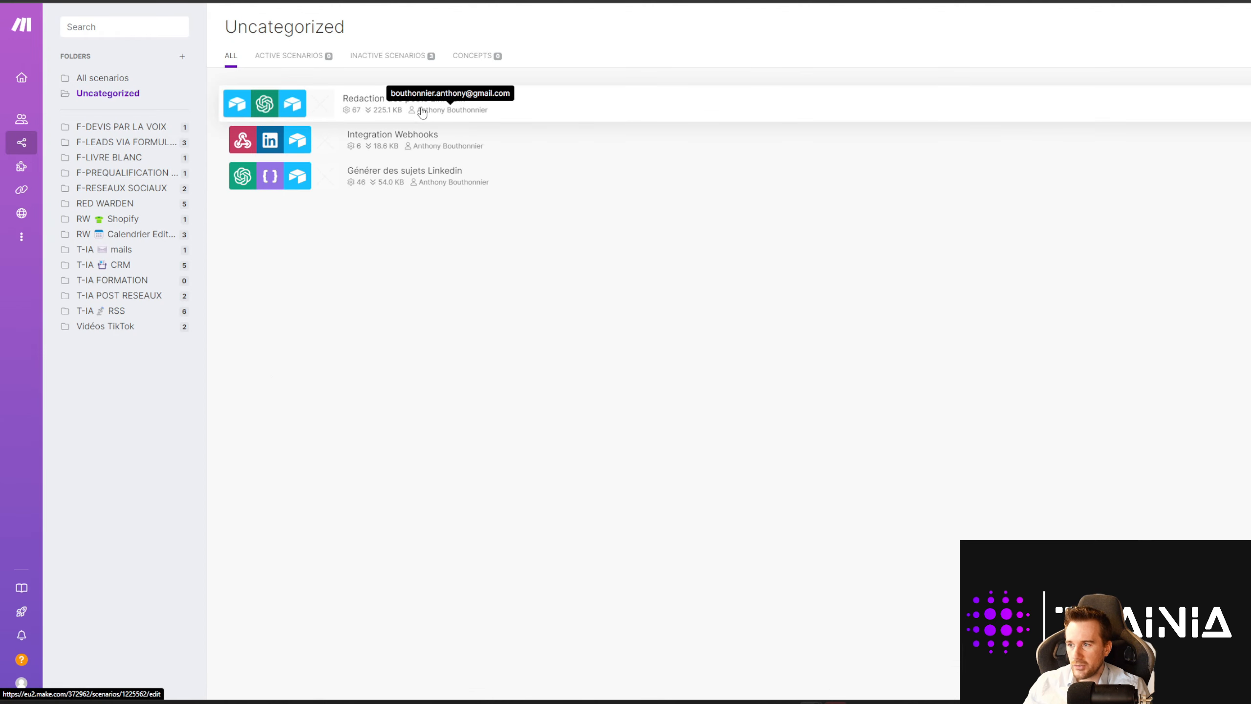
{"action": "left_click", "coordinate": [398, 107]}
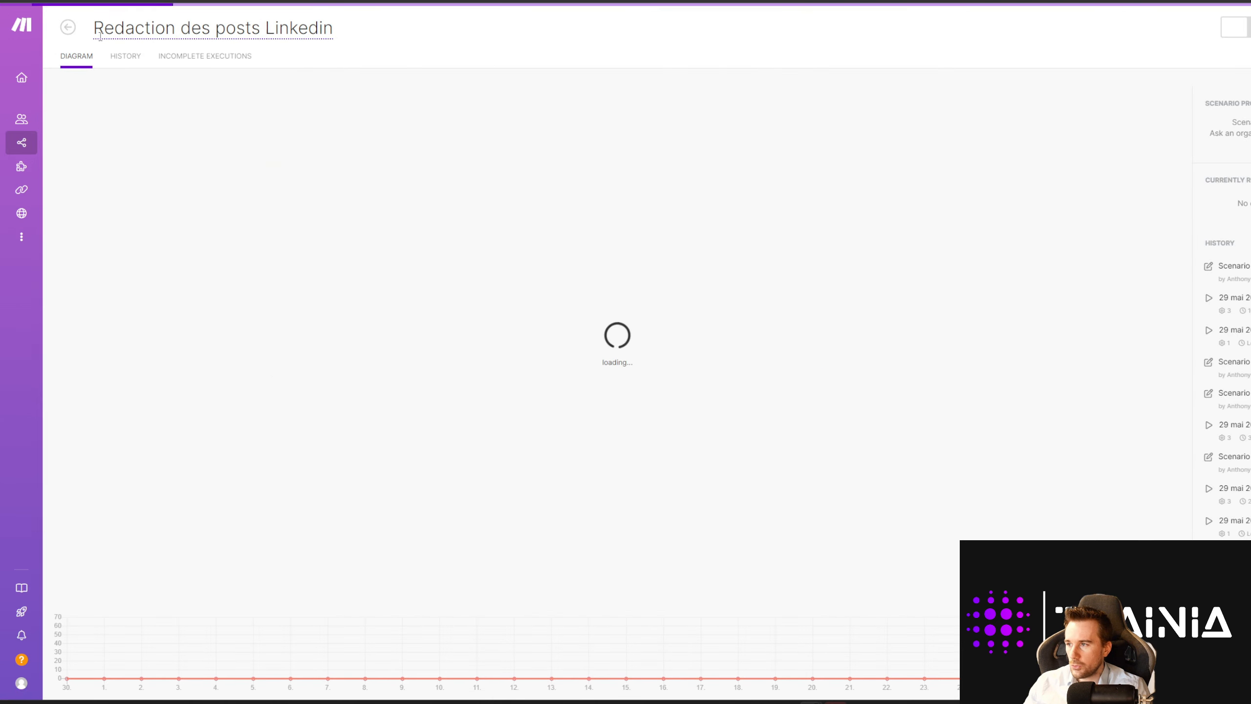
{"action": "left_click", "coordinate": [69, 27]}
Step: Open 'Générer des sujets Linkedin' in the editor and shift its diagram on the canvas
{"action": "left_click", "coordinate": [409, 173]}
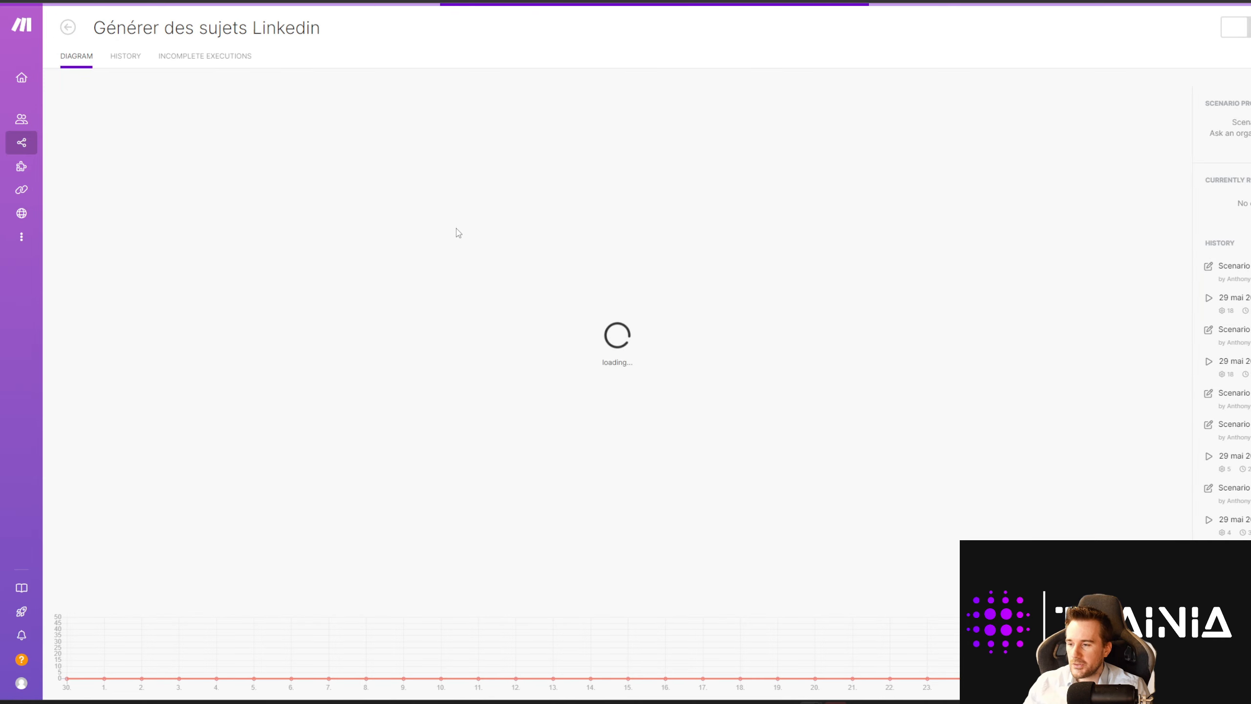
{"action": "left_click", "coordinate": [472, 251]}
{"action": "left_click_drag", "start_coordinate": [328, 236], "coordinate": [583, 272]}
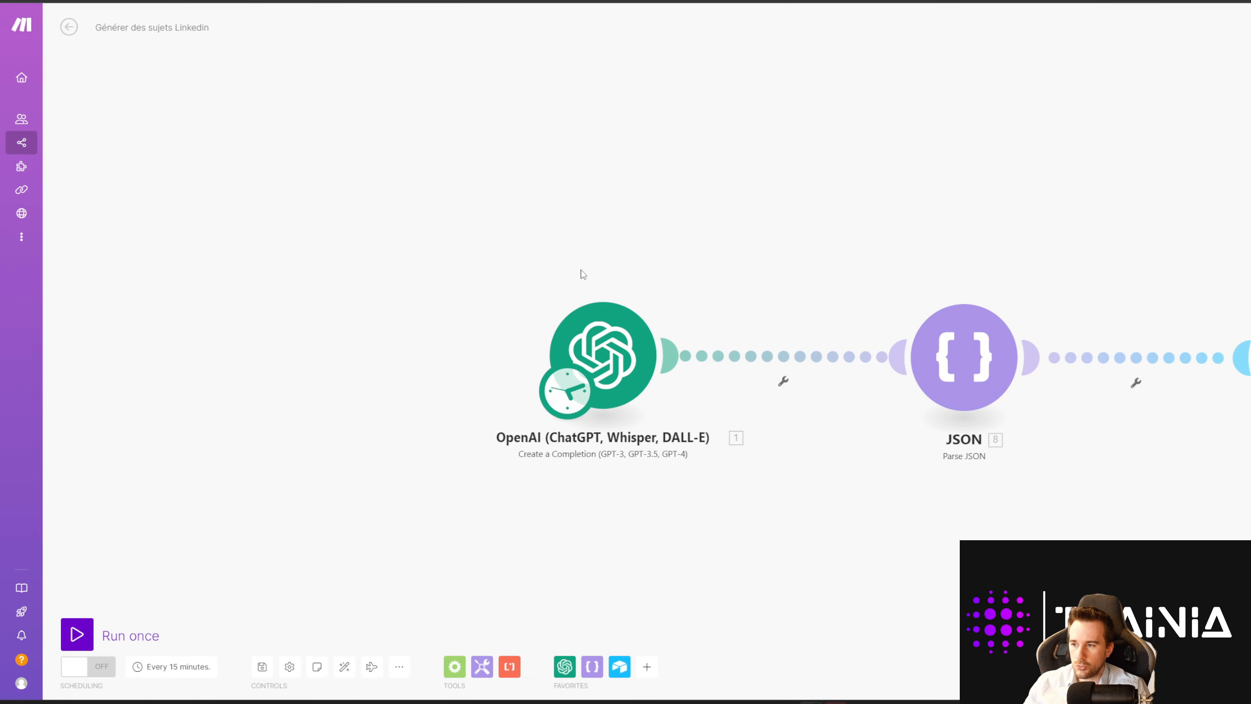
Step: Add an extra OpenAI Create a Completion module to the canvas
{"action": "right_click", "coordinate": [673, 239]}
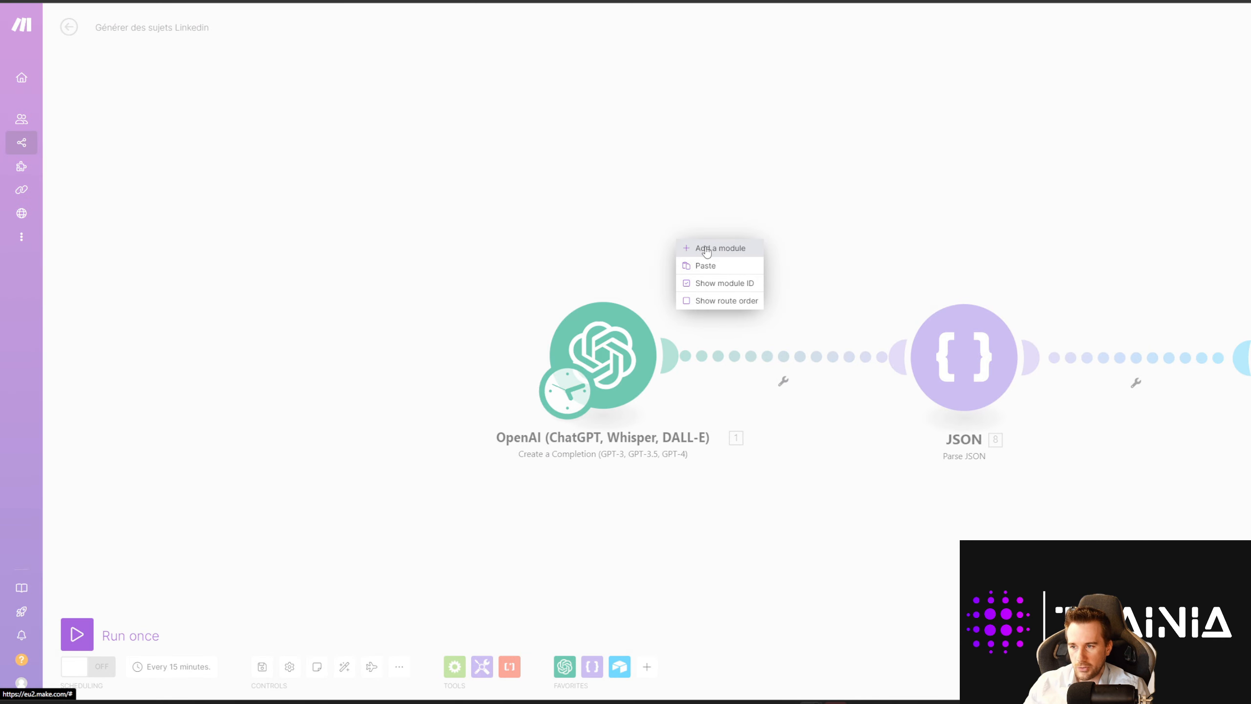
{"action": "left_click", "coordinate": [692, 247]}
{"action": "left_click", "coordinate": [692, 253]}
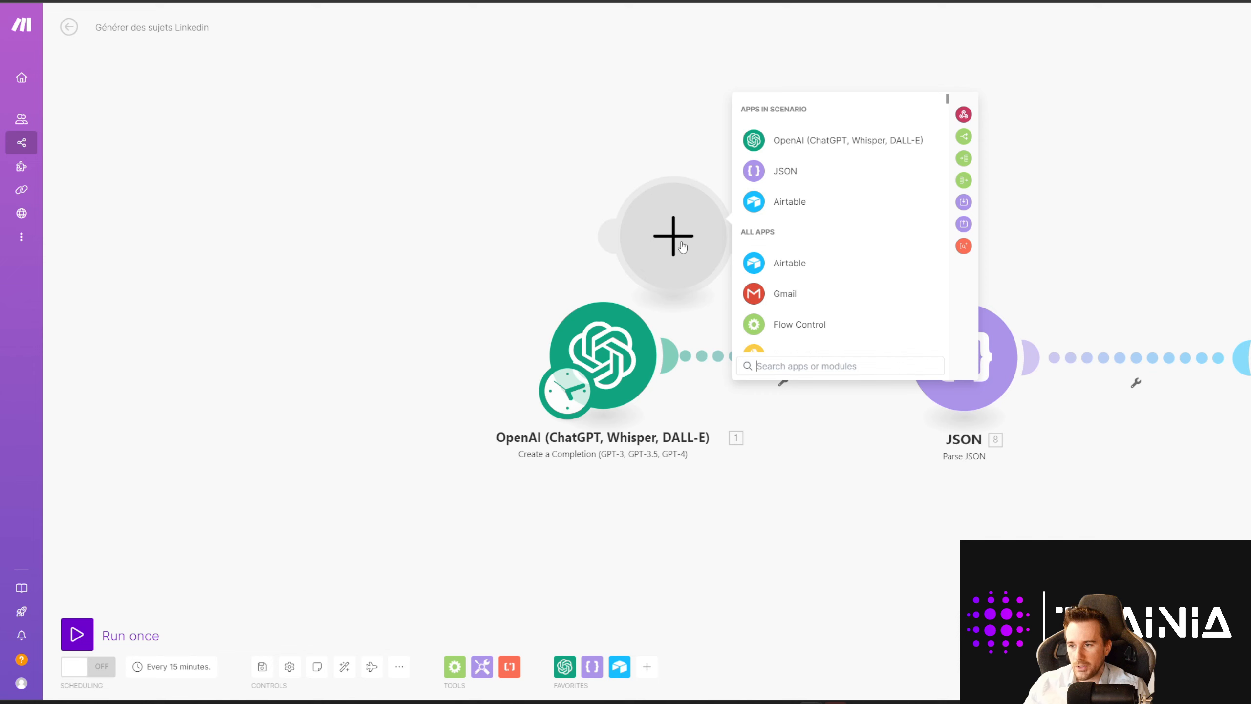
{"action": "left_click", "coordinate": [797, 143]}
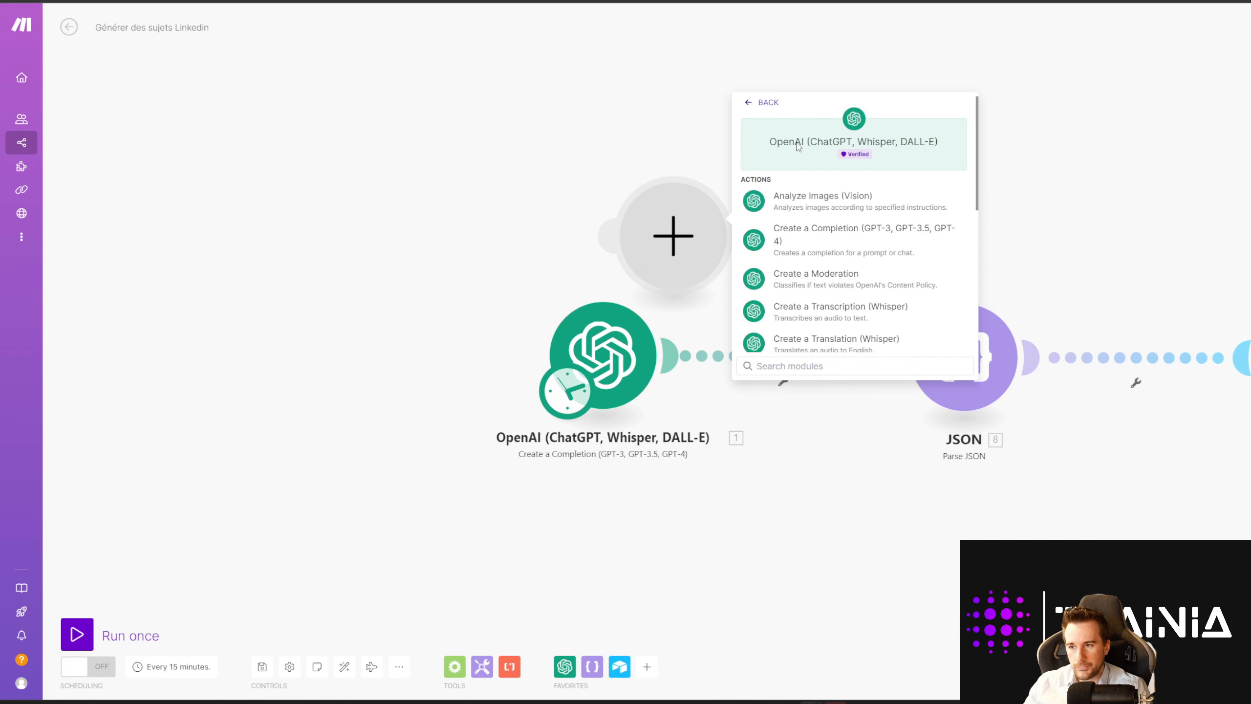
{"action": "left_click", "coordinate": [836, 241]}
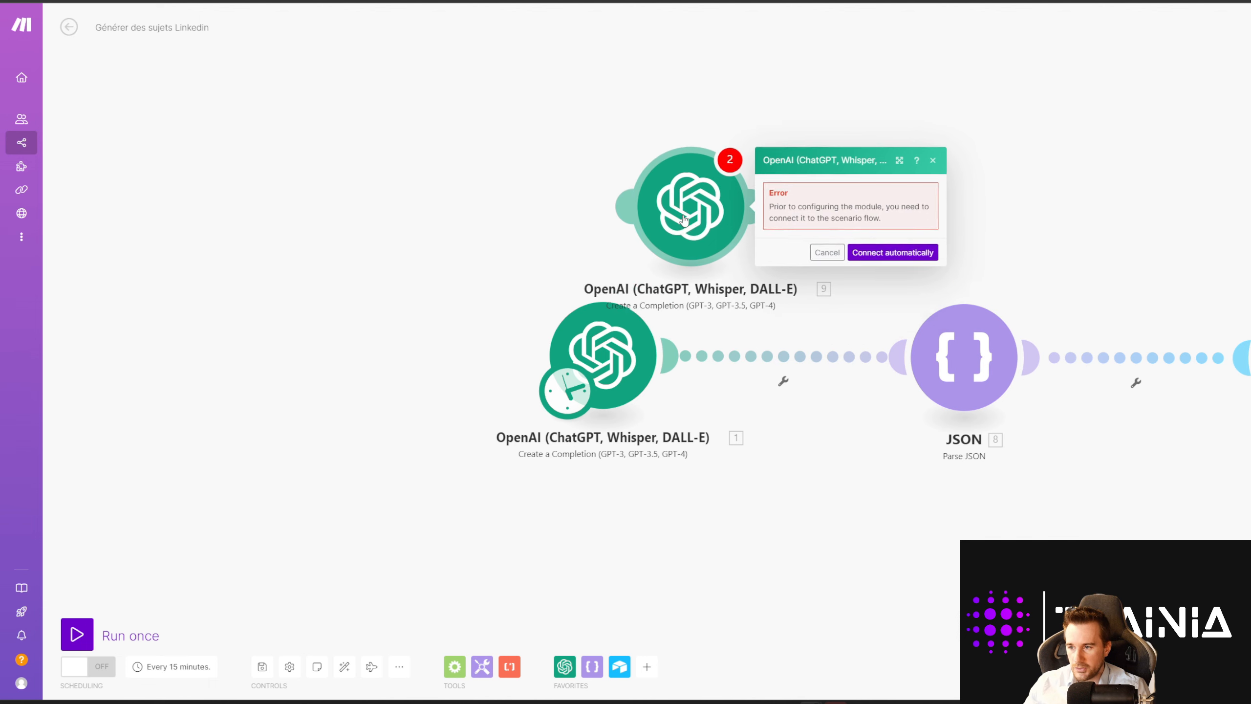
{"action": "left_click_drag", "start_coordinate": [683, 219], "coordinate": [684, 180]}
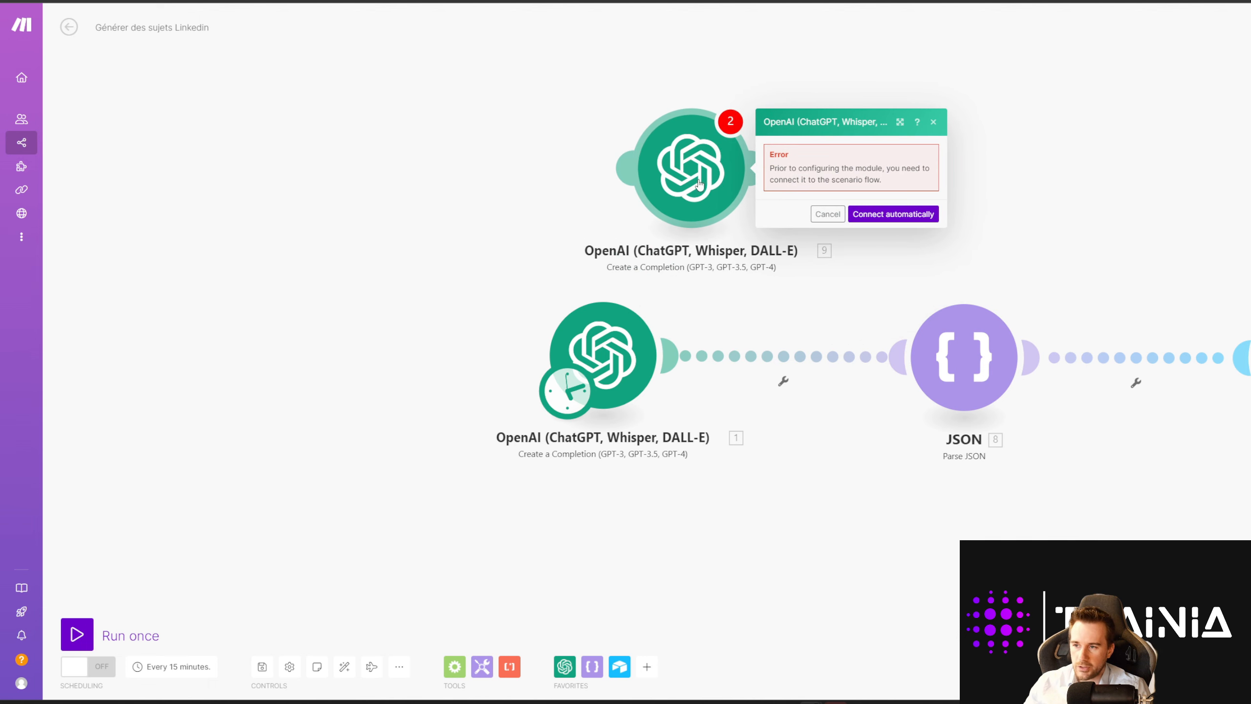
Step: Delete the extra OpenAI module and open the original OpenAI module's settings
{"action": "right_click", "coordinate": [716, 186]}
{"action": "left_click", "coordinate": [743, 312]}
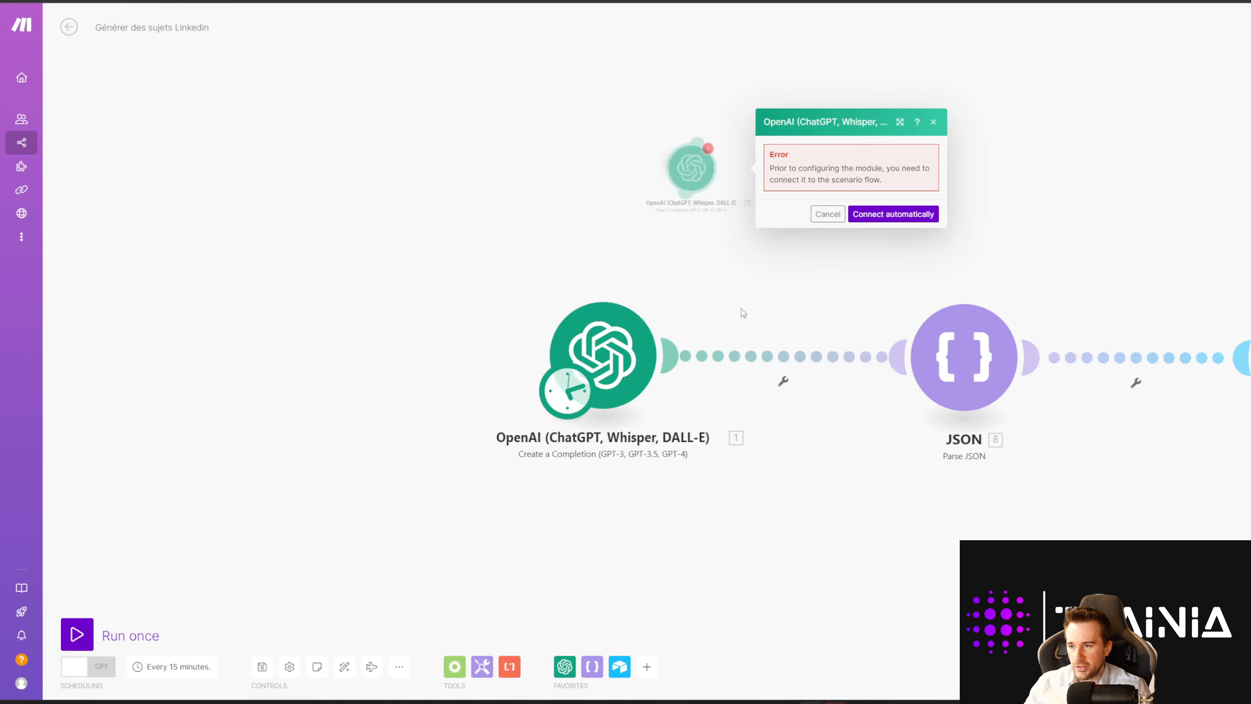
{"action": "left_click", "coordinate": [603, 366]}
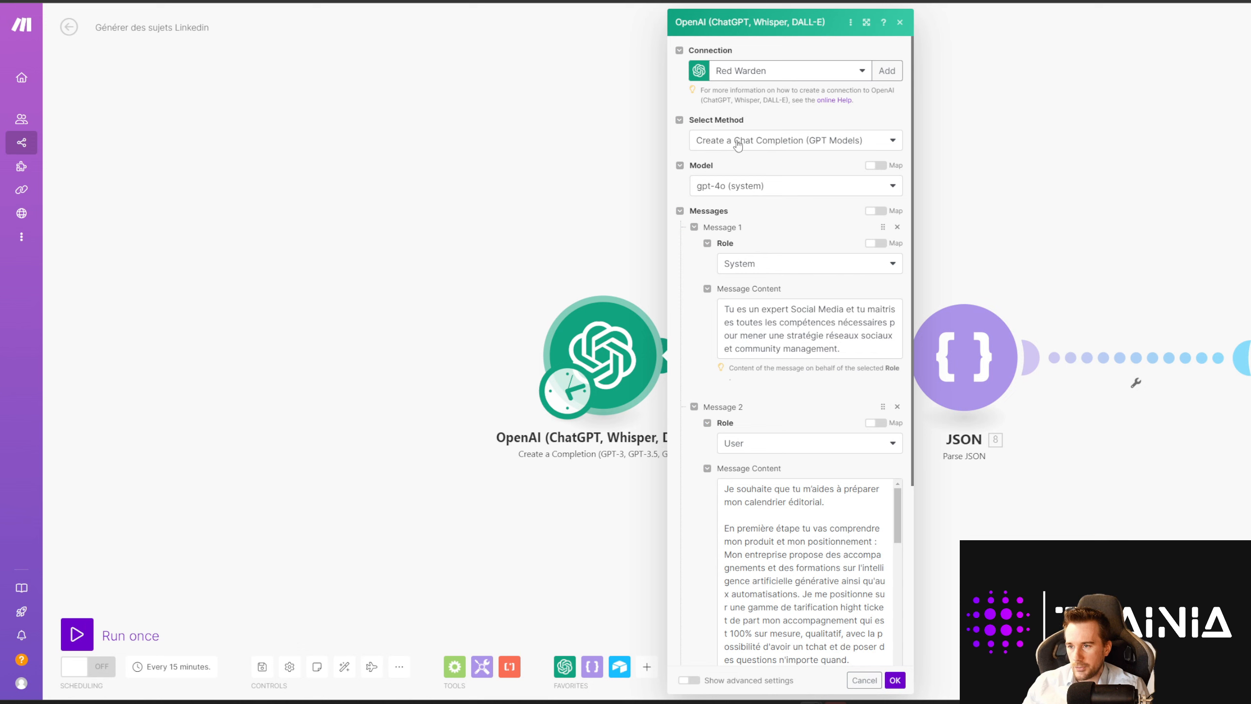
Step: Set the model to gpt-4o (system) and keep System as Message 1's role
{"action": "left_click", "coordinate": [744, 192]}
{"action": "left_click", "coordinate": [749, 190]}
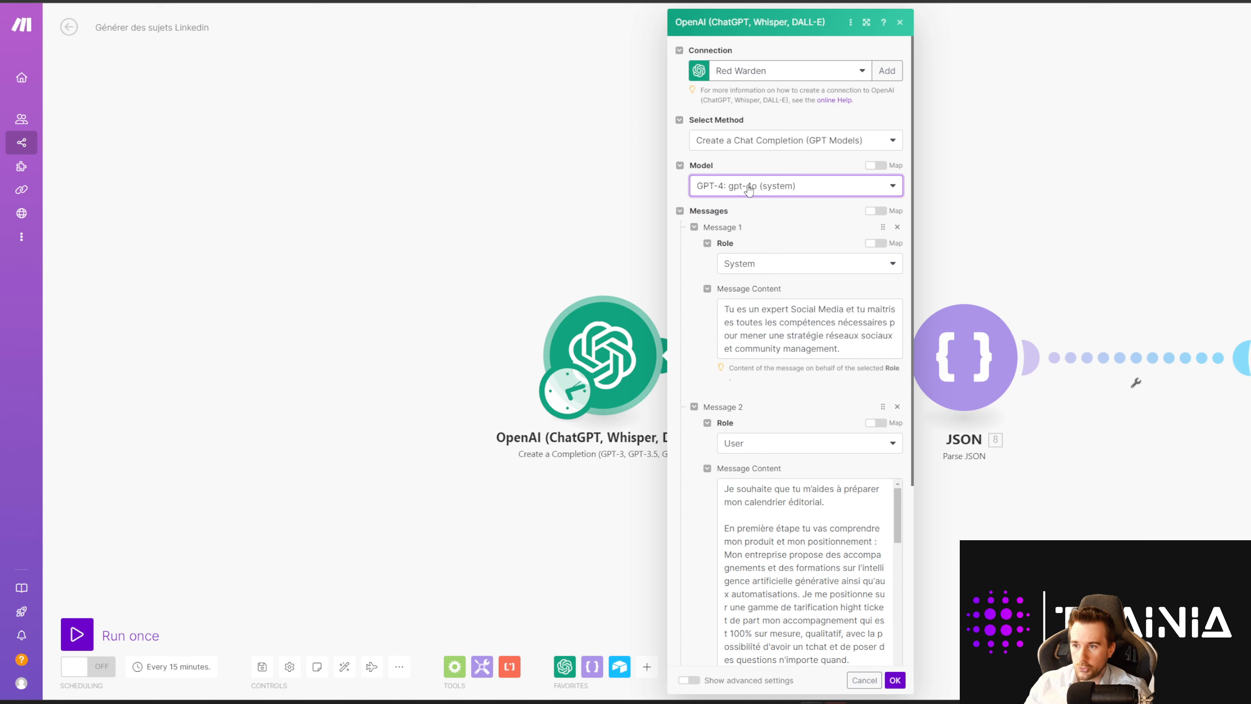
{"action": "left_click", "coordinate": [760, 190]}
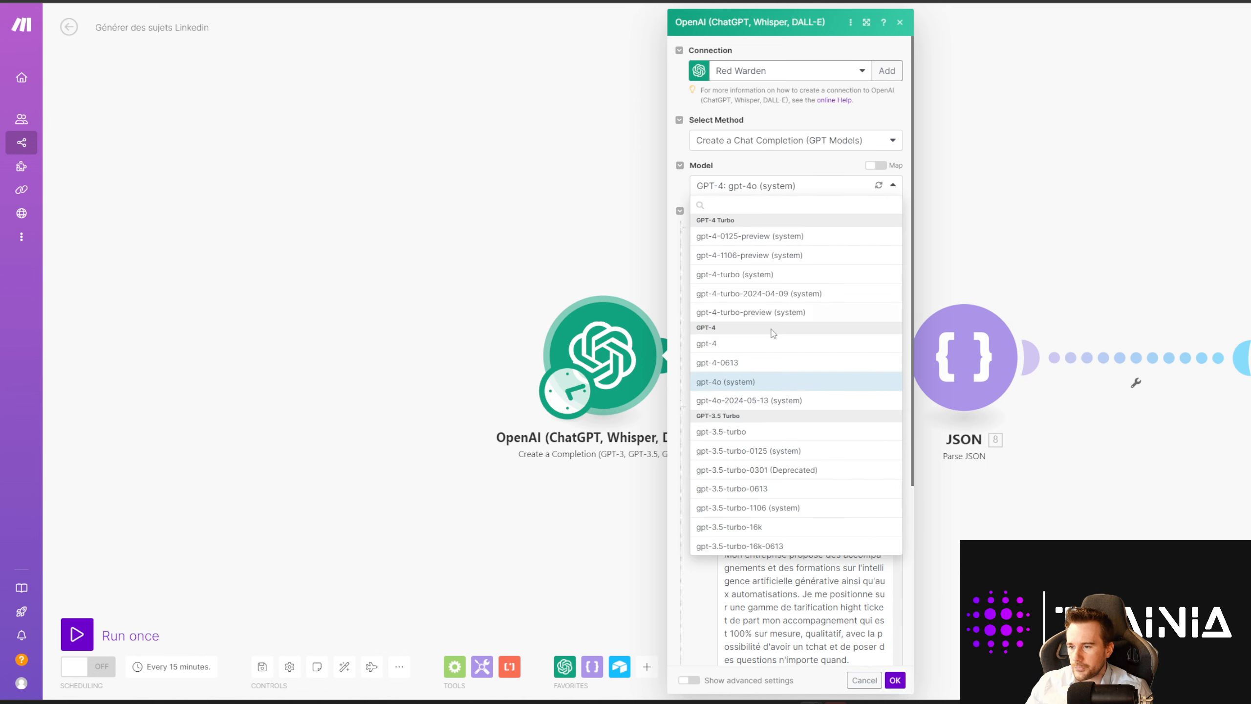
{"action": "left_click", "coordinate": [747, 384]}
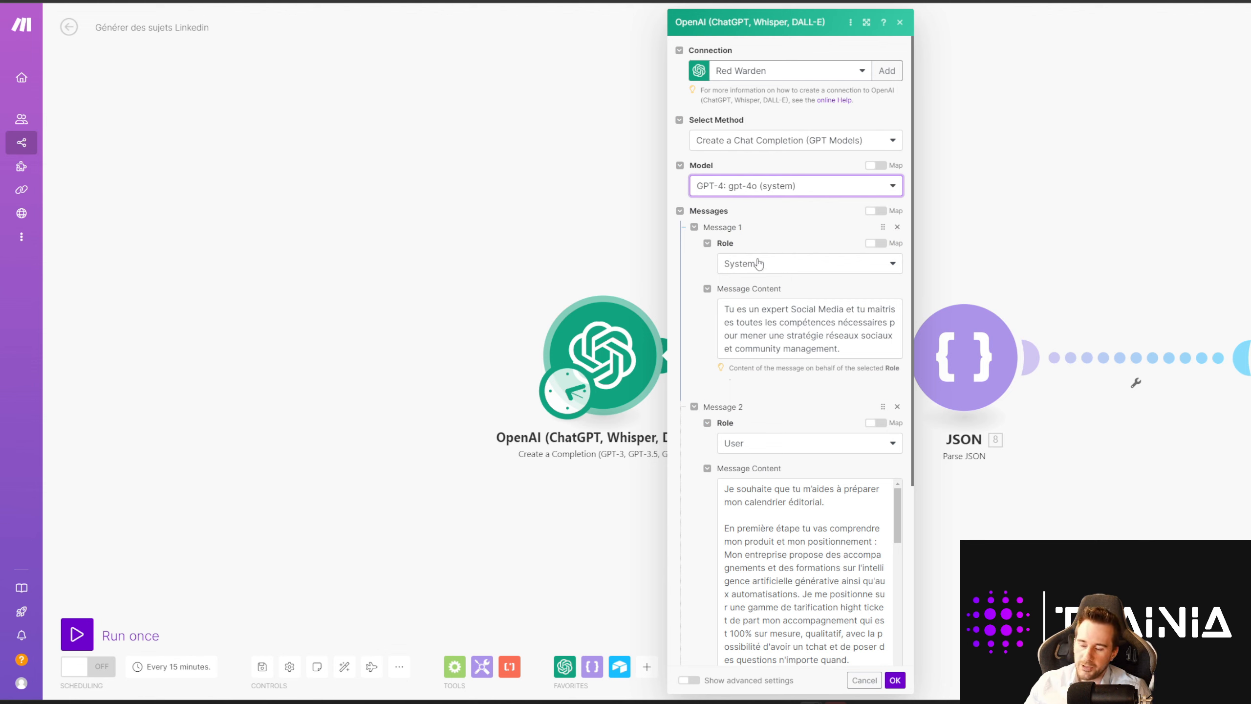
{"action": "left_click", "coordinate": [758, 263]}
{"action": "left_click", "coordinate": [748, 284]}
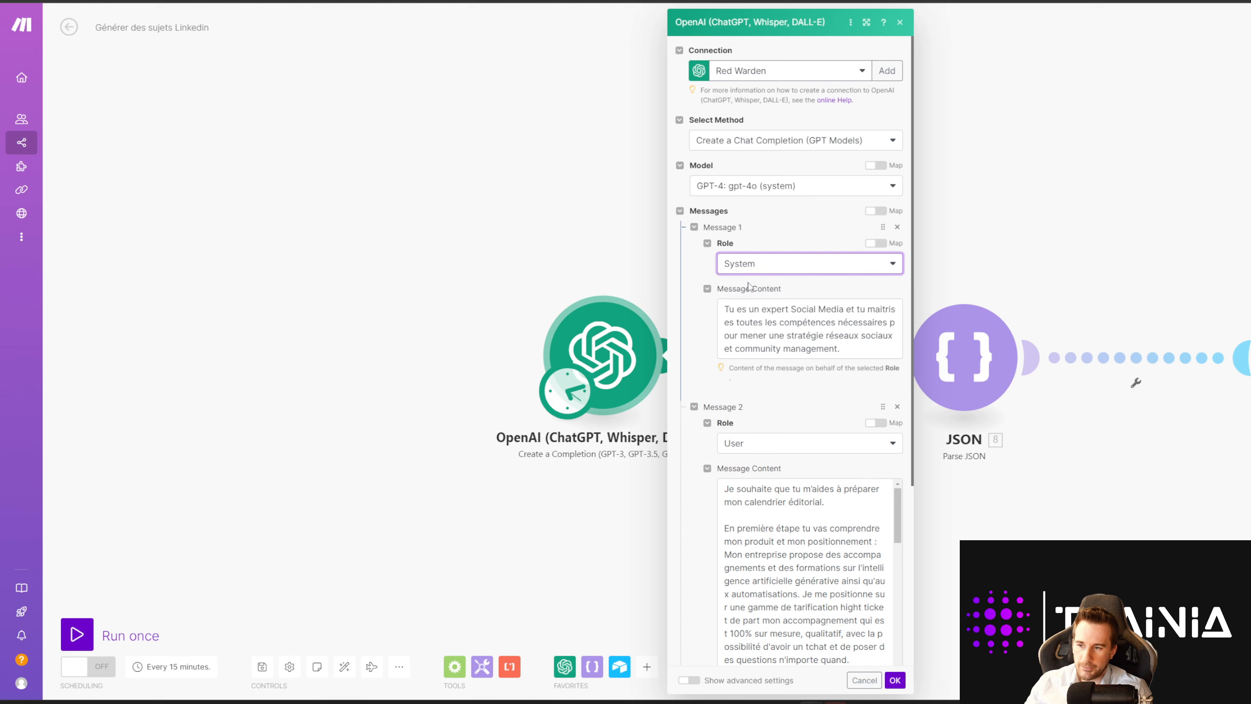
Step: Read through the OpenAI module's system prompt text
{"action": "left_click_drag", "start_coordinate": [856, 351], "coordinate": [723, 312]}
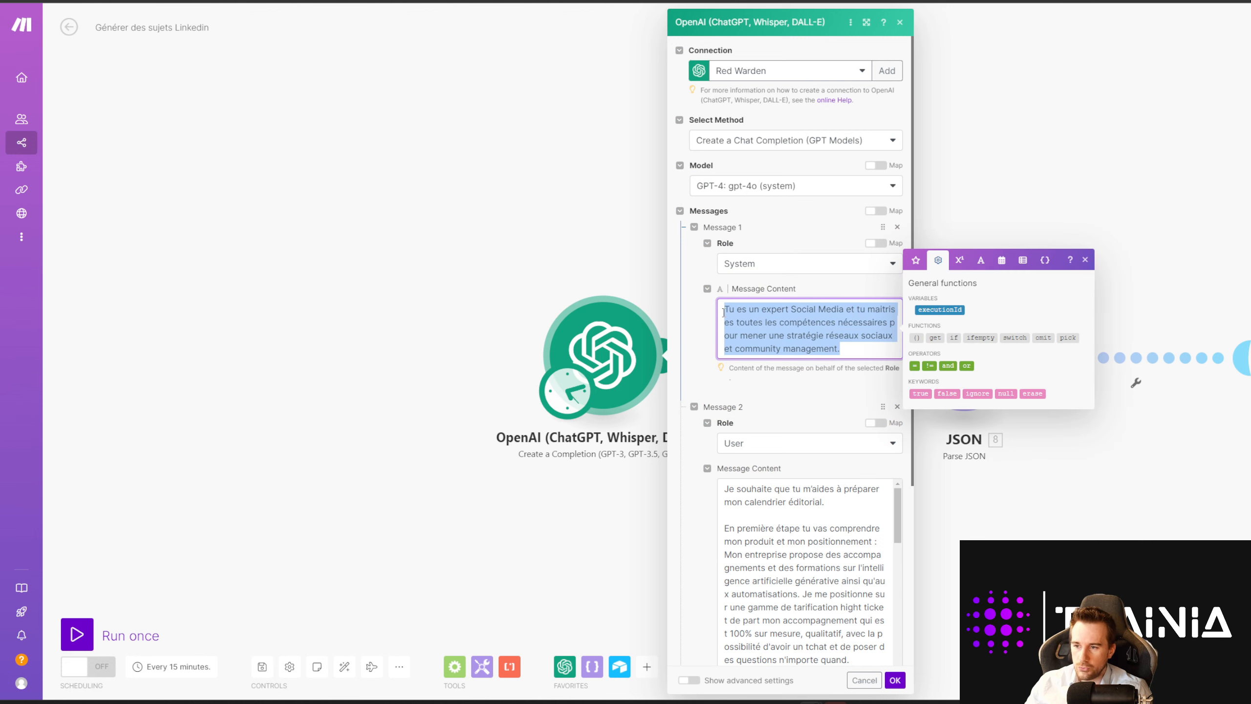
{"action": "left_click", "coordinate": [856, 302]}
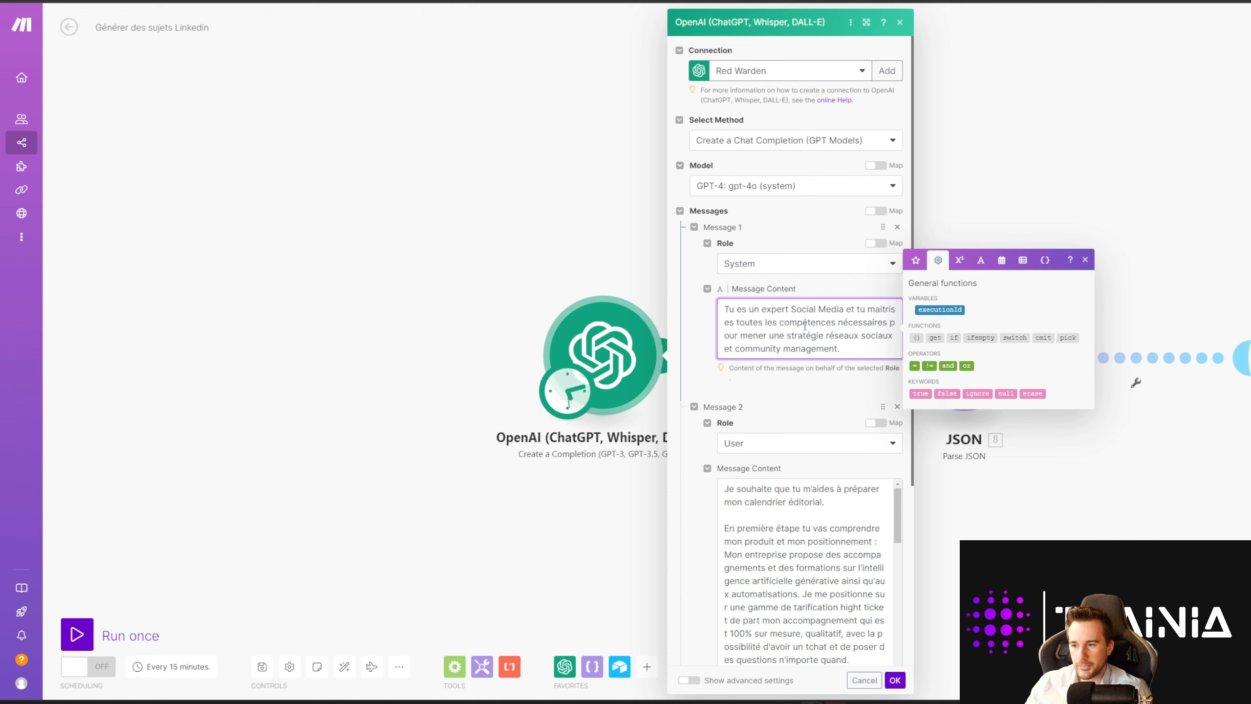
{"action": "left_click", "coordinate": [777, 413]}
{"action": "scroll", "coordinate": [778, 412], "scroll_direction": "down", "scroll_amount": 2}
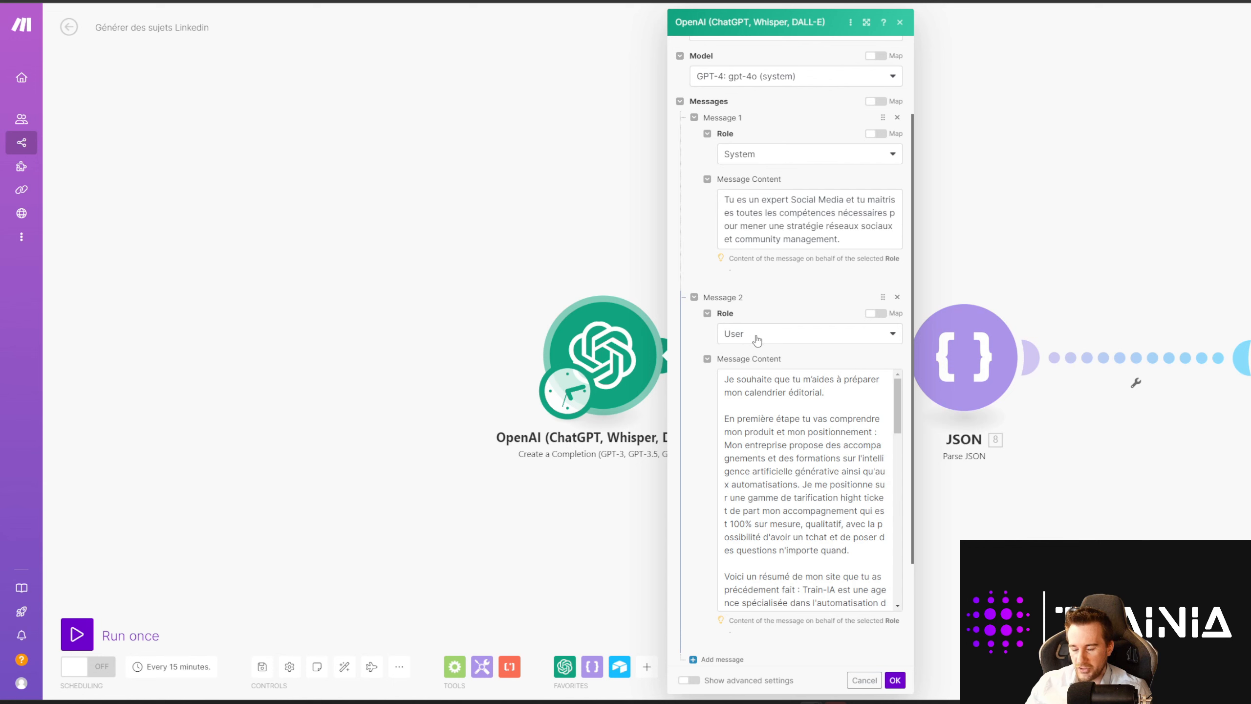
Step: Review the user prompt's JSON format instructions for 16 topics with Sujet and Resume fields
{"action": "left_click_drag", "start_coordinate": [726, 378], "coordinate": [859, 463]}
{"action": "left_click", "coordinate": [817, 449]}
{"action": "scroll", "coordinate": [812, 418], "scroll_direction": "up", "scroll_amount": 15}
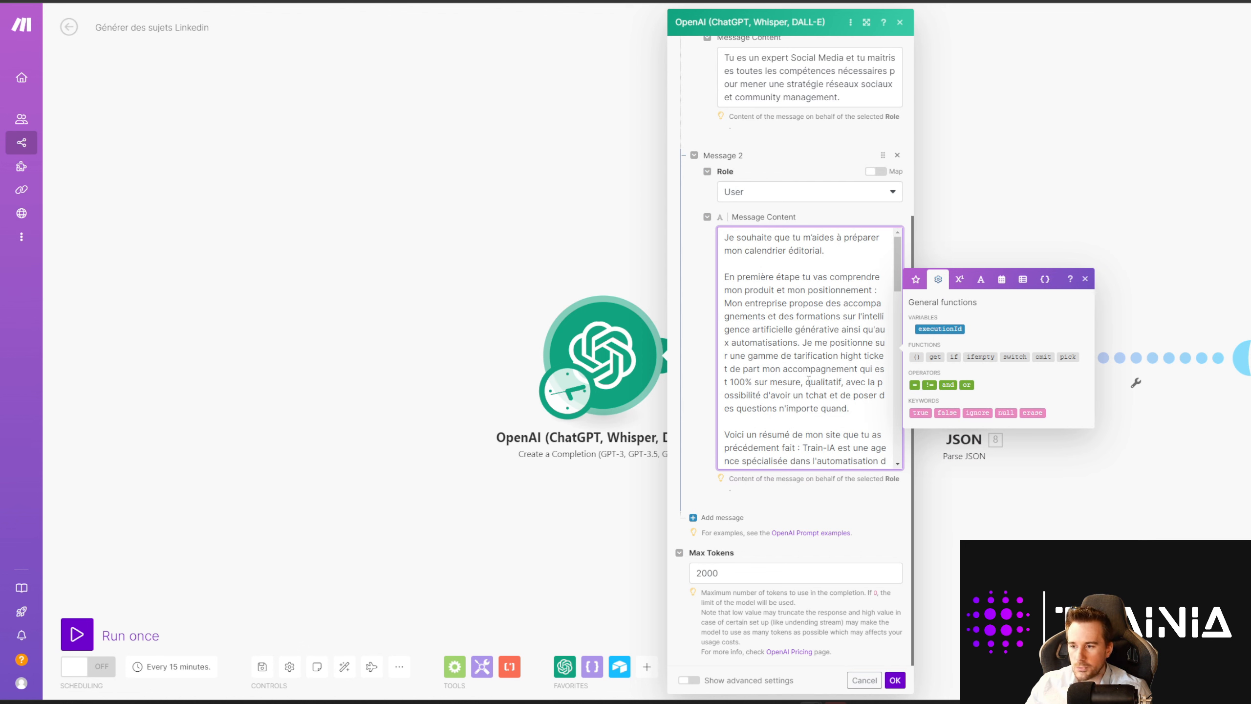
{"action": "scroll", "coordinate": [808, 379], "scroll_direction": "down", "scroll_amount": 10}
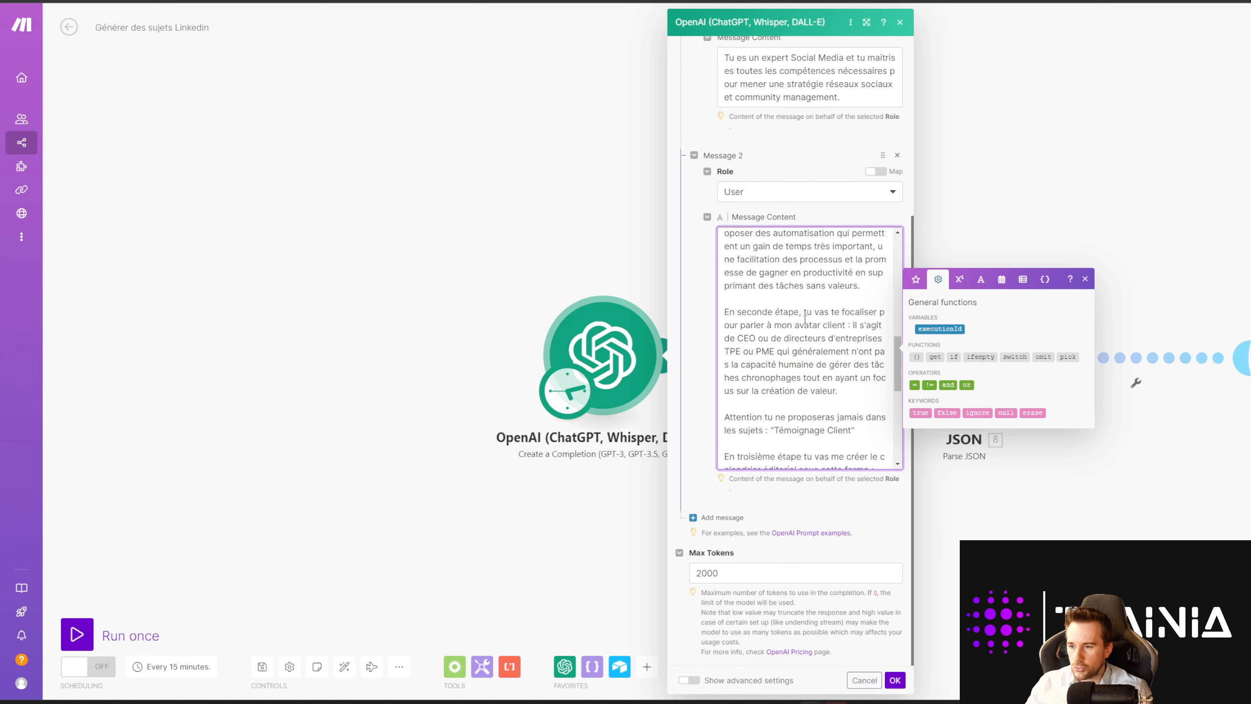
{"action": "scroll", "coordinate": [805, 319], "scroll_direction": "down", "scroll_amount": 3}
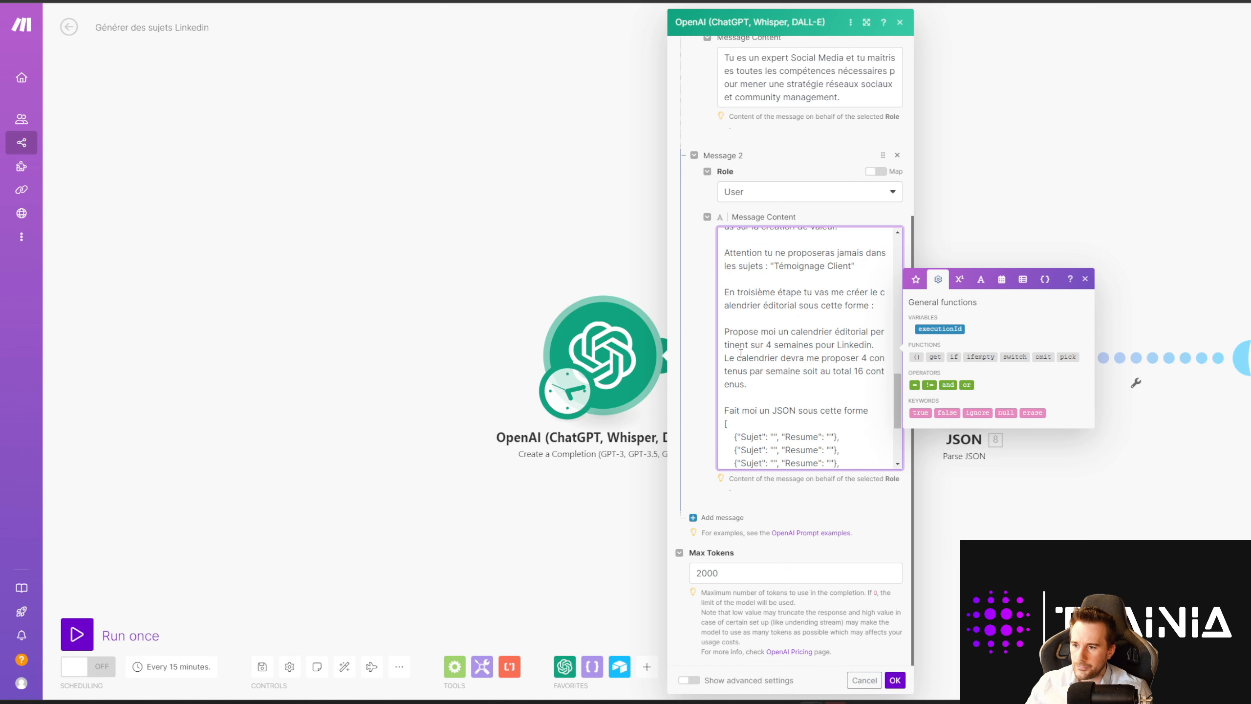
{"action": "left_click_drag", "start_coordinate": [726, 405], "coordinate": [864, 430]}
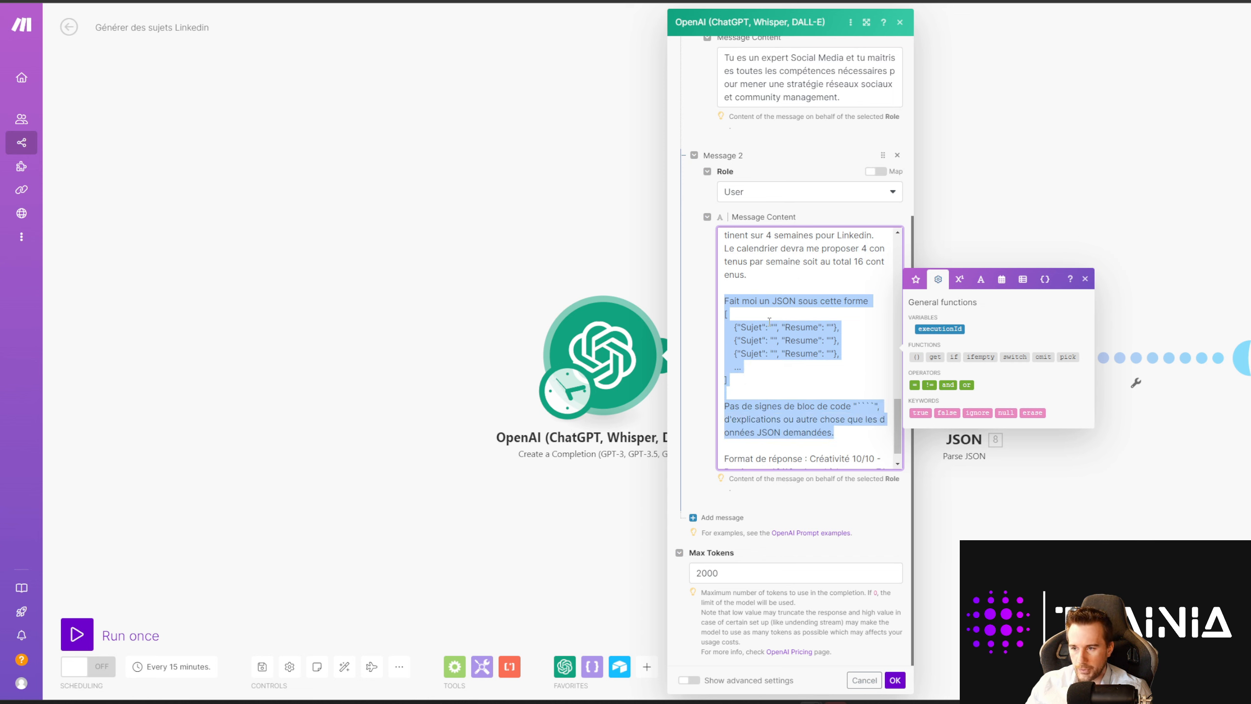
{"action": "left_click", "coordinate": [821, 369]}
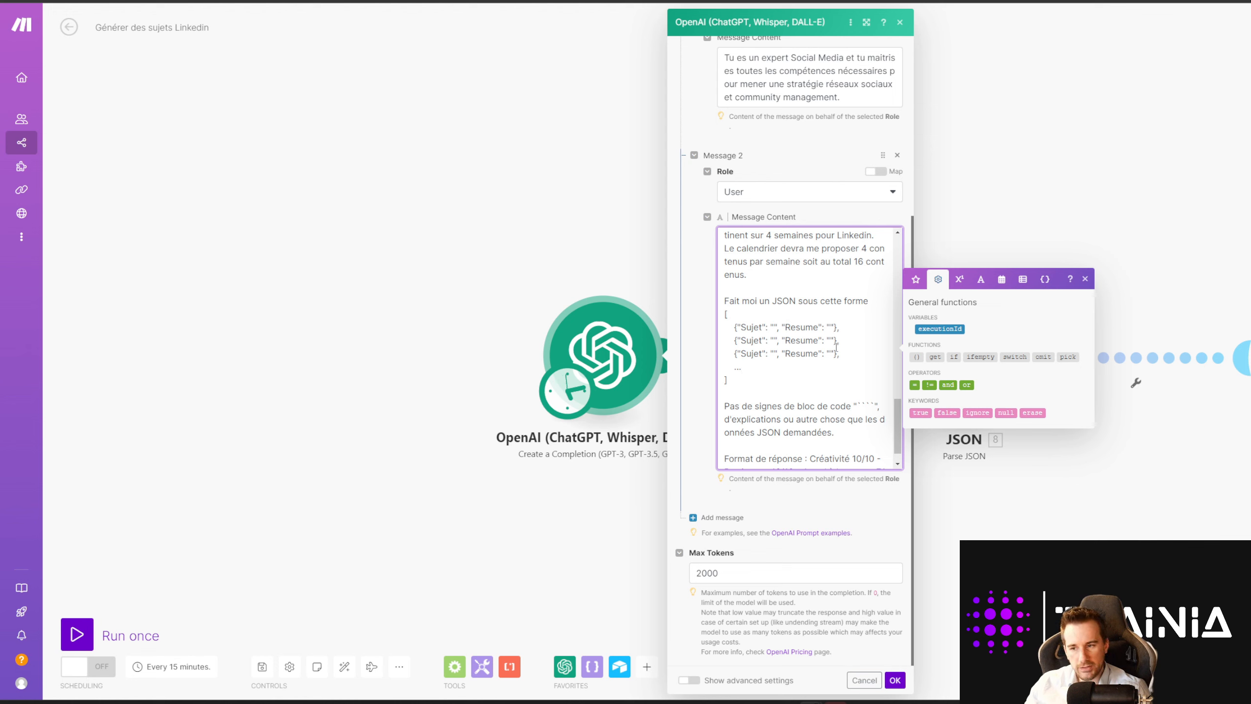
{"action": "left_click_drag", "start_coordinate": [859, 407], "coordinate": [874, 407]}
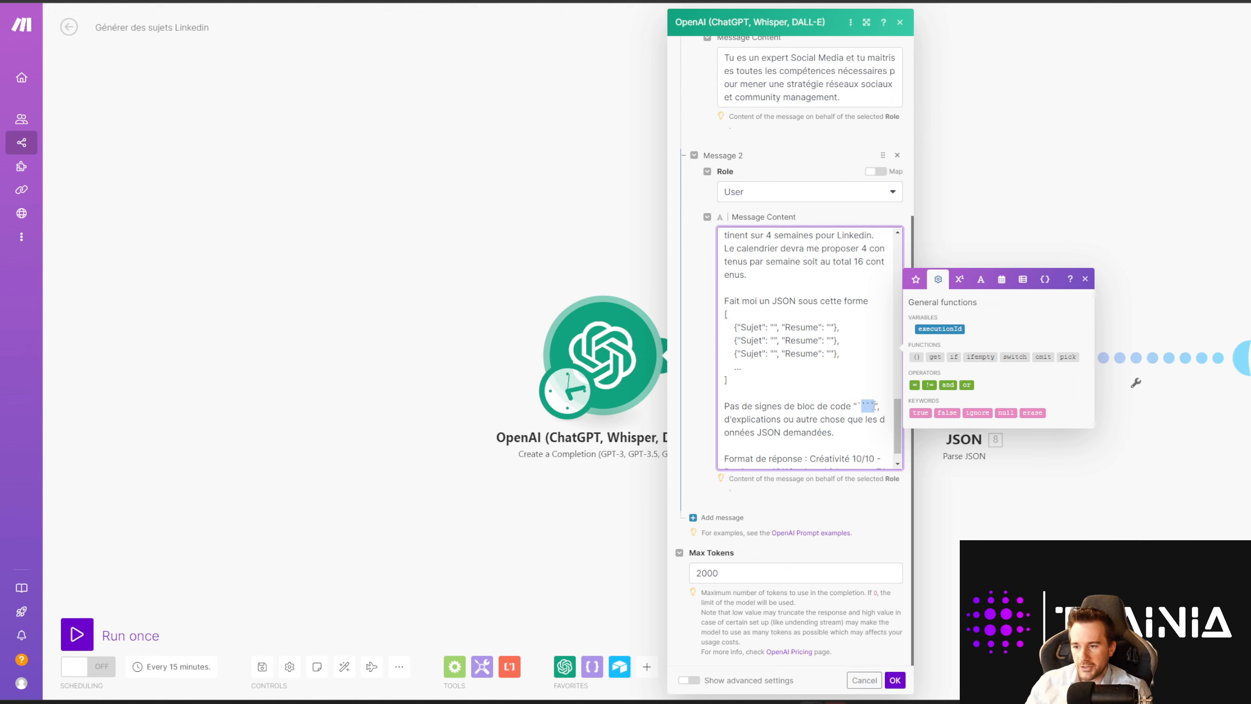
{"action": "left_click", "coordinate": [832, 391]}
Step: Scroll back through the user prompt, checking the line excluding Témoignage Client topics
{"action": "scroll", "coordinate": [829, 389], "scroll_direction": "up", "scroll_amount": 3}
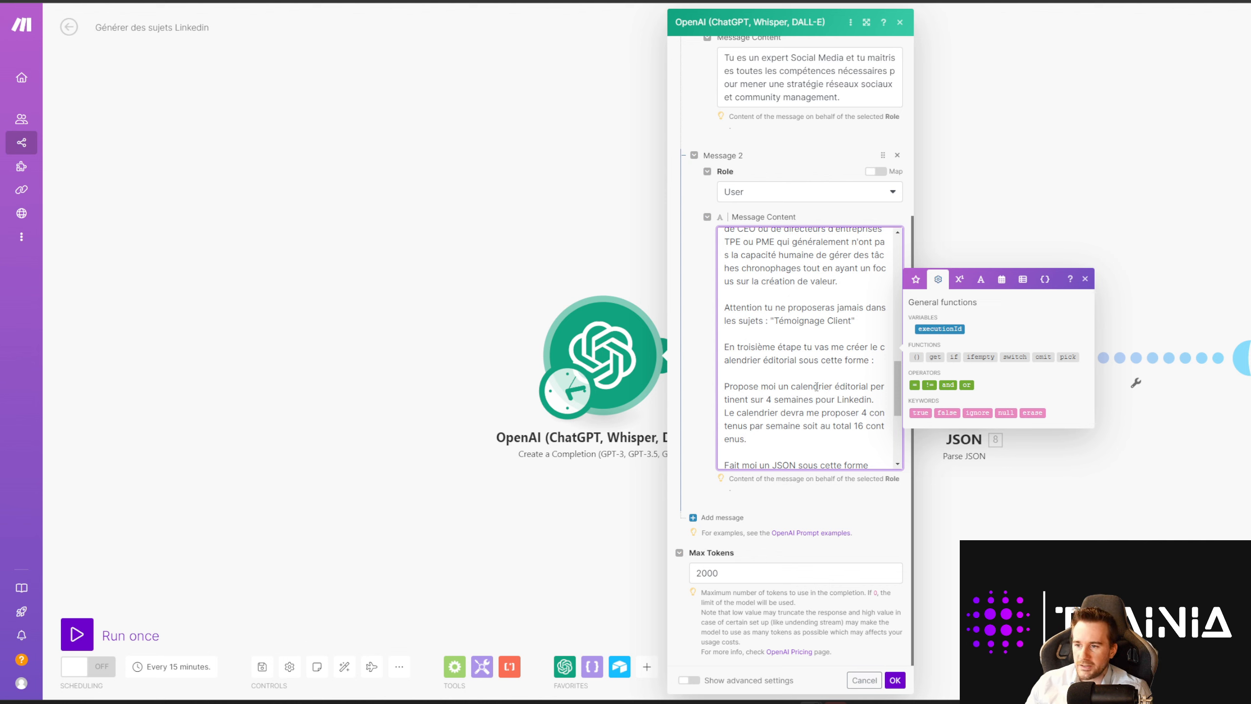
{"action": "scroll", "coordinate": [729, 291], "scroll_direction": "up", "scroll_amount": 1}
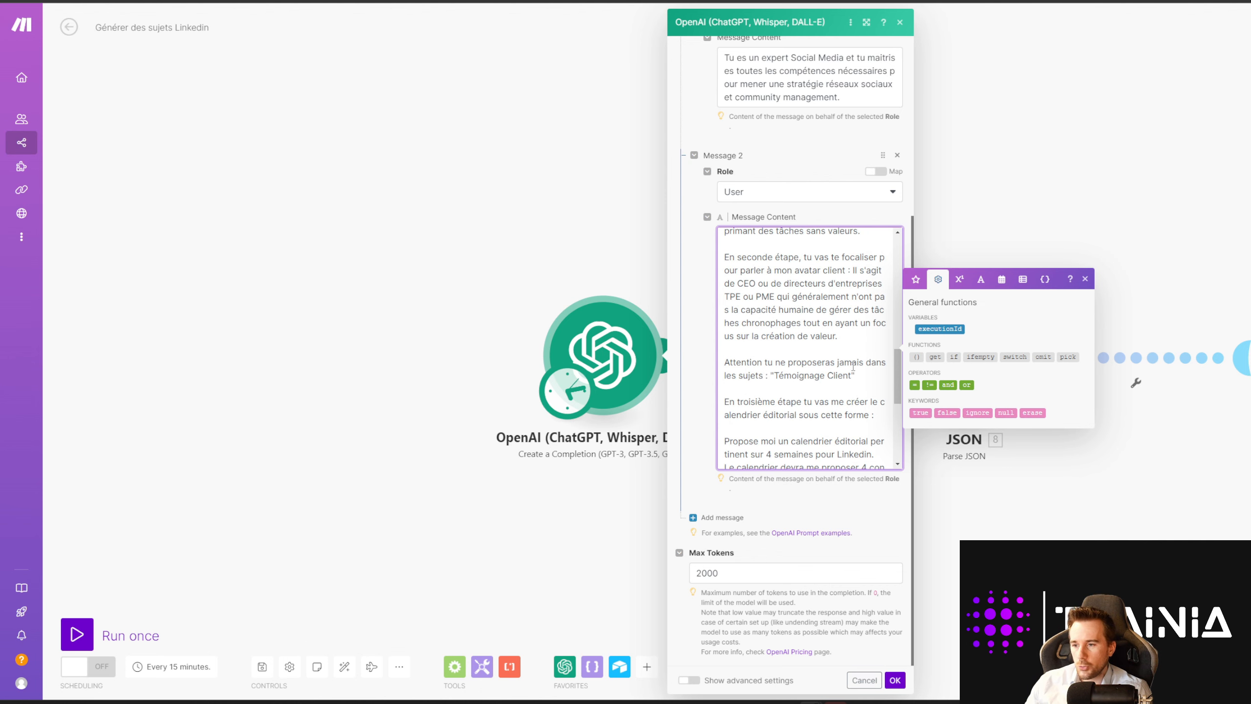
{"action": "left_click_drag", "start_coordinate": [865, 378], "coordinate": [711, 361]}
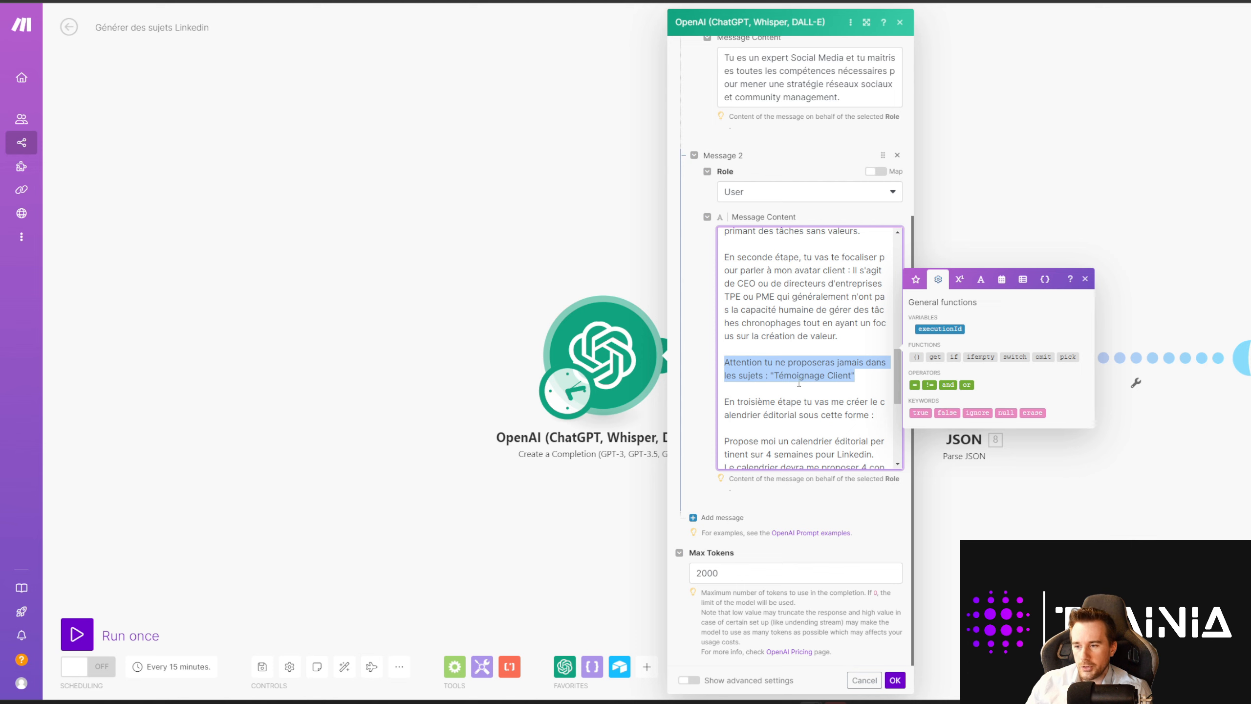
{"action": "left_click", "coordinate": [868, 380]}
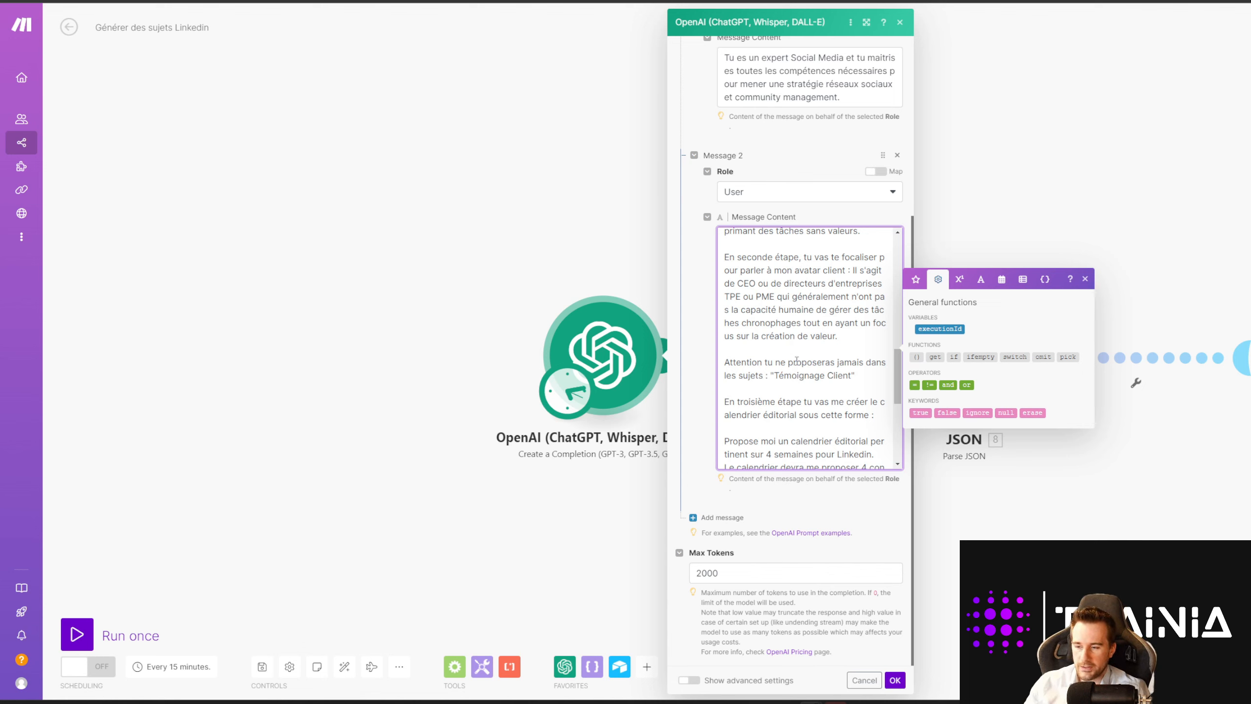
{"action": "scroll", "coordinate": [807, 367], "scroll_direction": "up", "scroll_amount": 1}
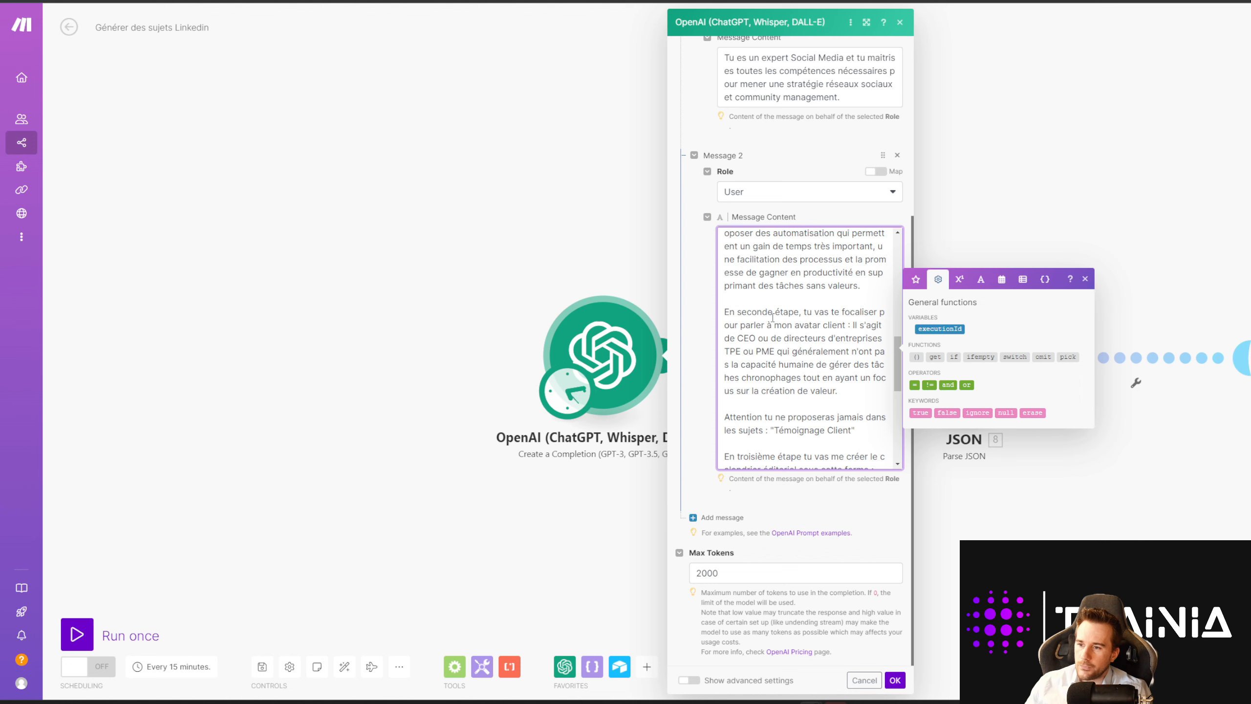
{"action": "scroll", "coordinate": [772, 317], "scroll_direction": "up", "scroll_amount": 4}
{"action": "scroll", "coordinate": [699, 331], "scroll_direction": "up", "scroll_amount": 5}
{"action": "scroll", "coordinate": [699, 331], "scroll_direction": "down", "scroll_amount": 4}
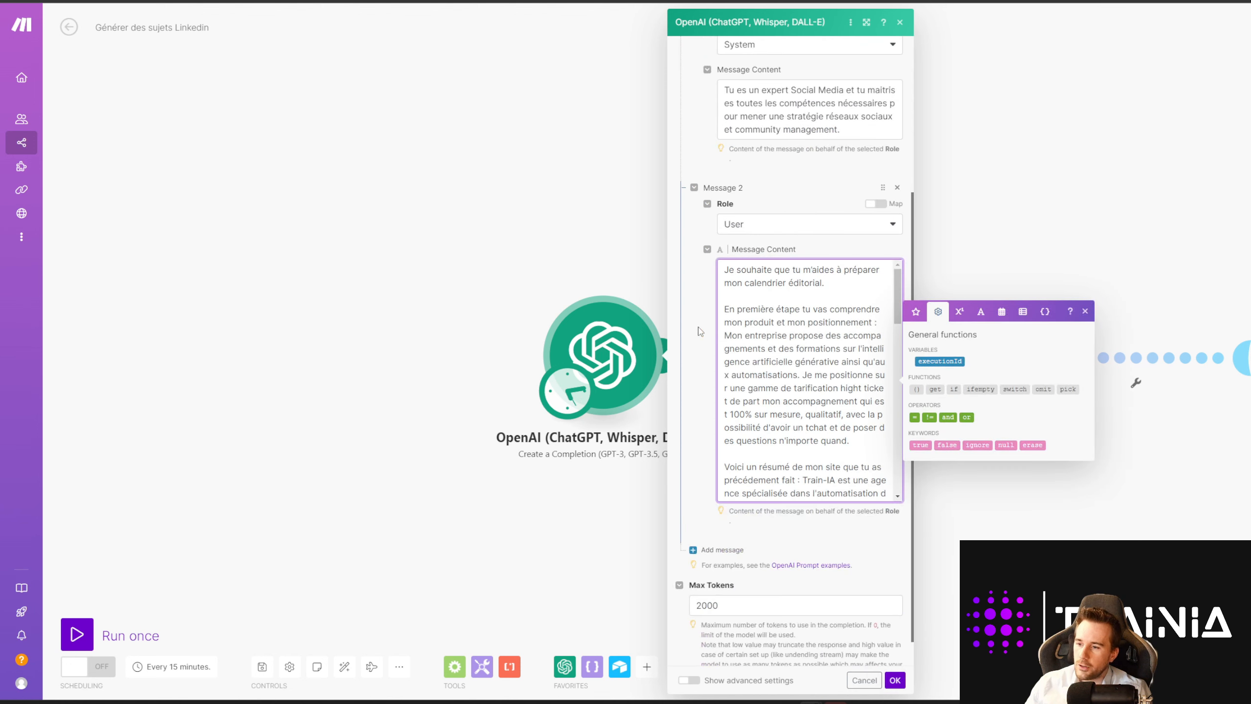
{"action": "scroll", "coordinate": [790, 344], "scroll_direction": "down", "scroll_amount": 10}
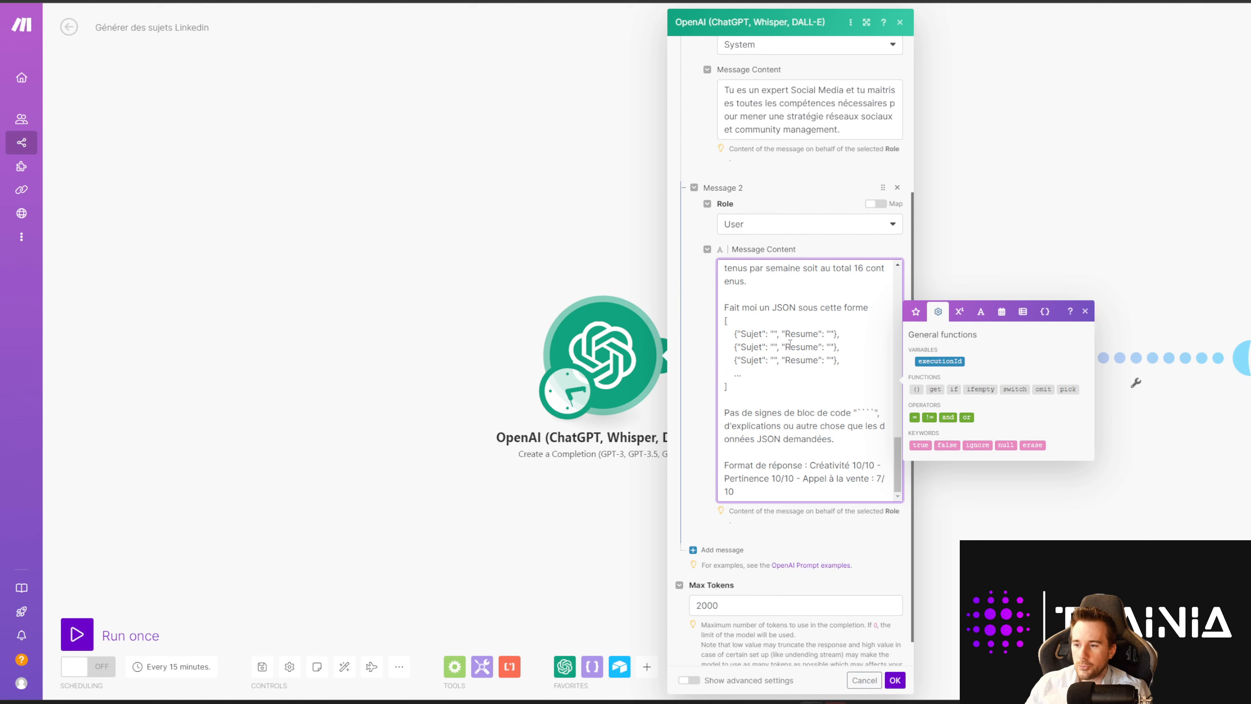
{"action": "scroll", "coordinate": [807, 396], "scroll_direction": "up", "scroll_amount": 10}
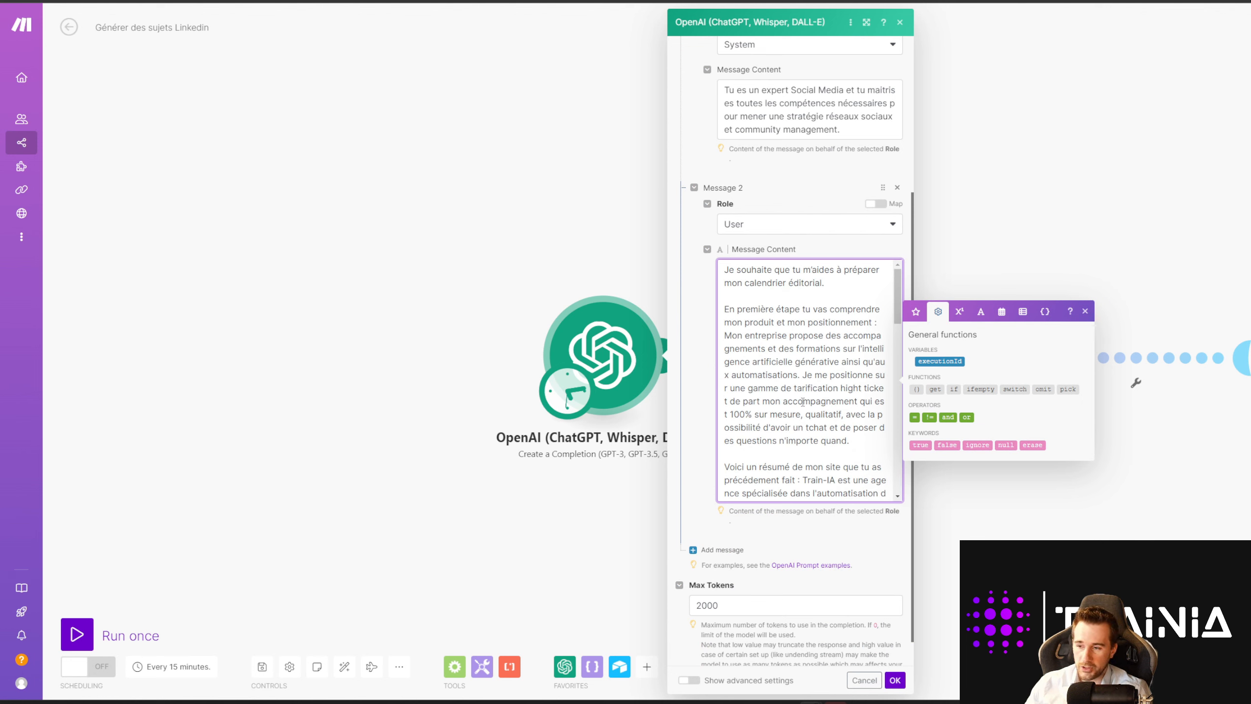
{"action": "scroll", "coordinate": [798, 365], "scroll_direction": "down", "scroll_amount": 10}
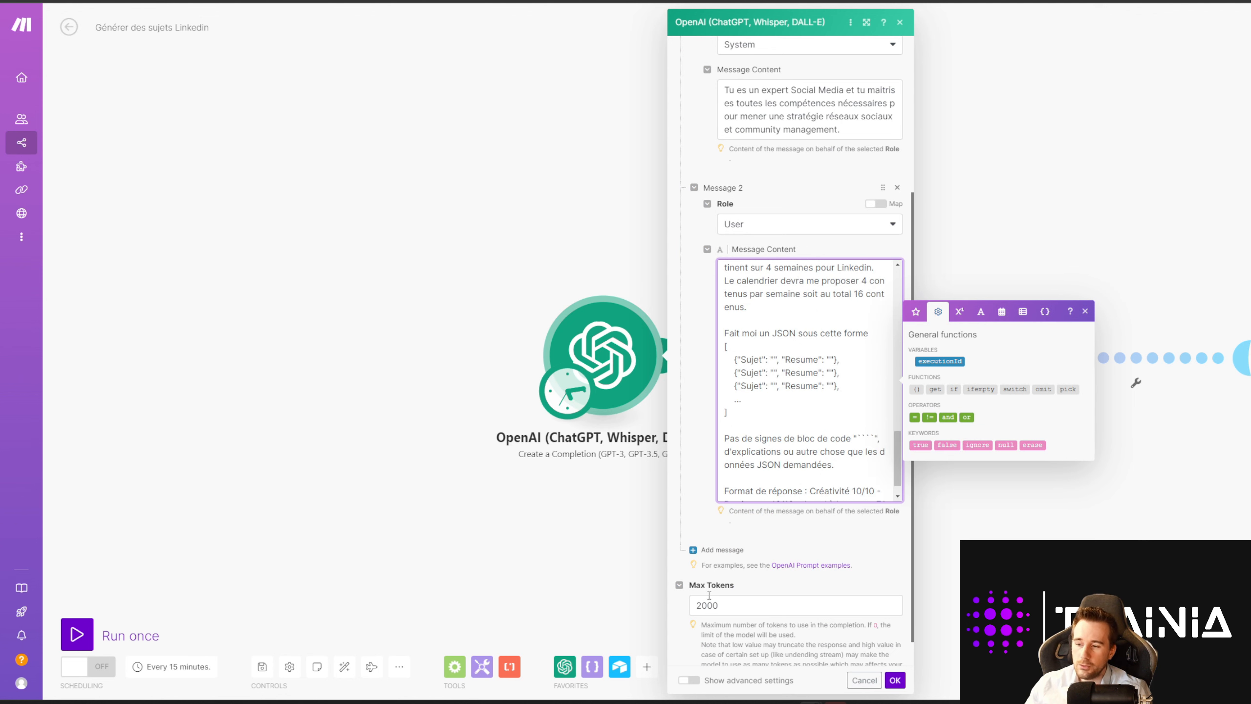
{"action": "left_click", "coordinate": [895, 680]}
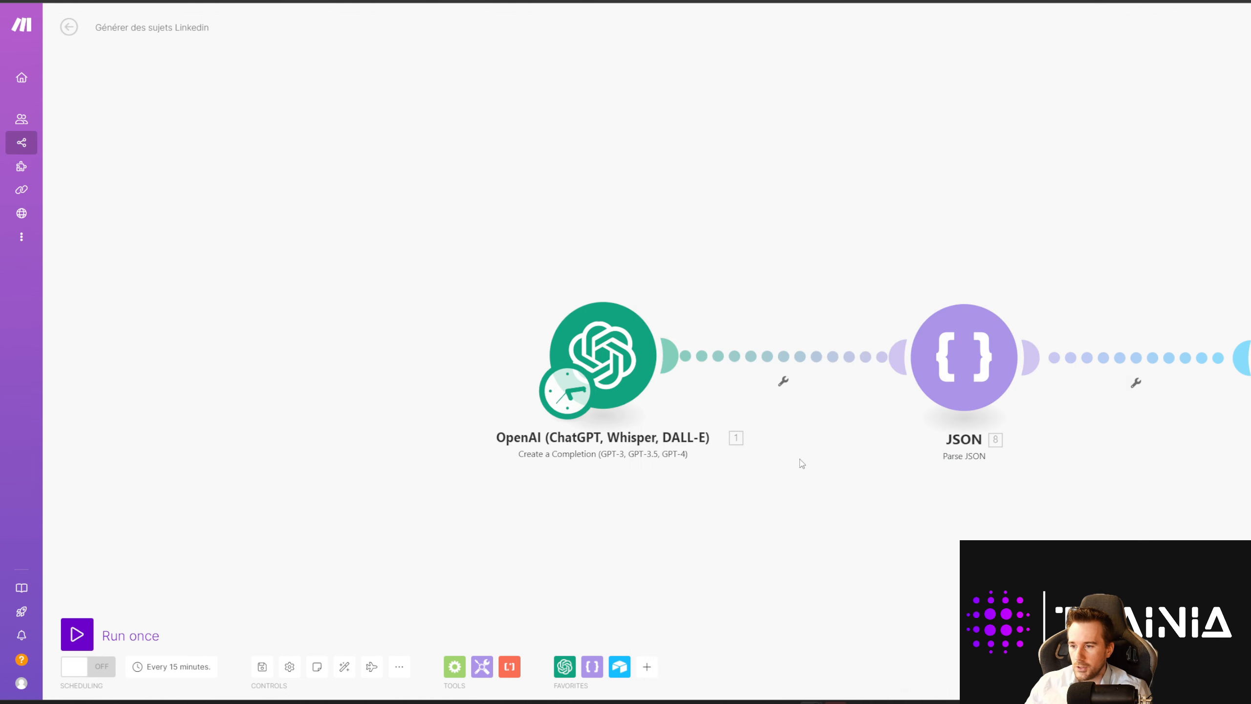
{"action": "right_click", "coordinate": [759, 367]}
{"action": "left_click", "coordinate": [815, 443]}
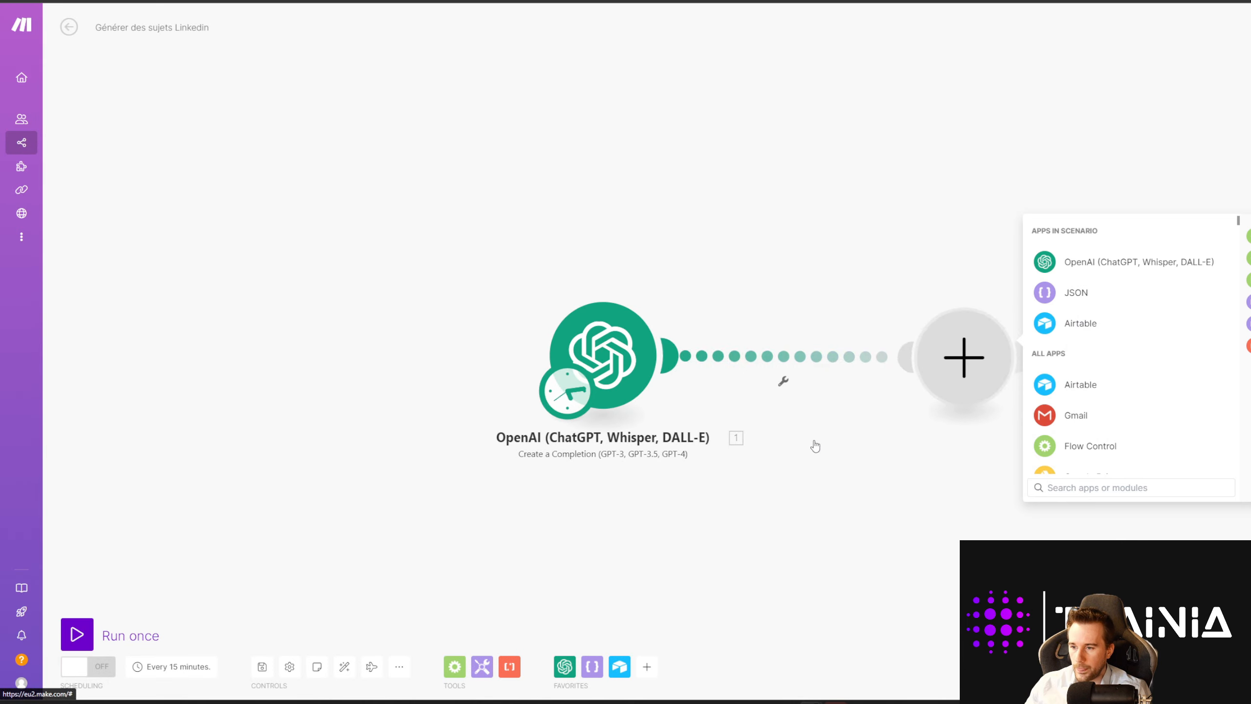
{"action": "left_click", "coordinate": [1108, 262]}
{"action": "left_click", "coordinate": [1094, 357]}
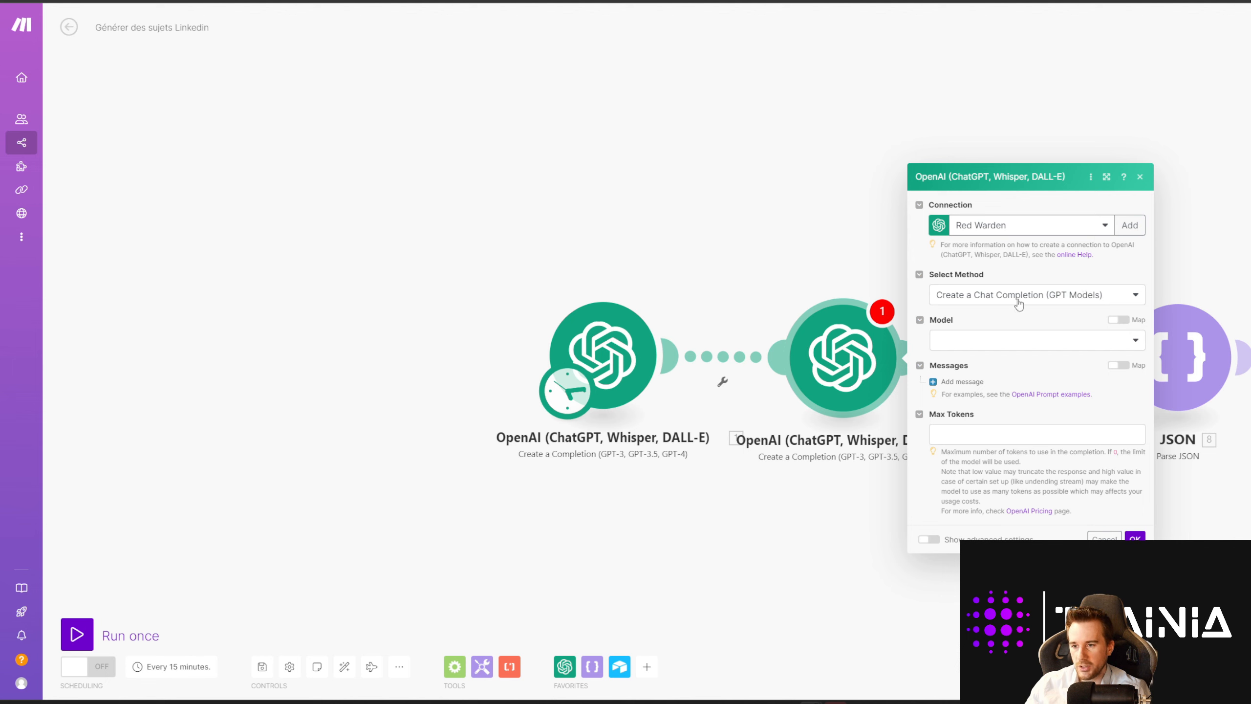
{"action": "left_click", "coordinate": [1020, 345]}
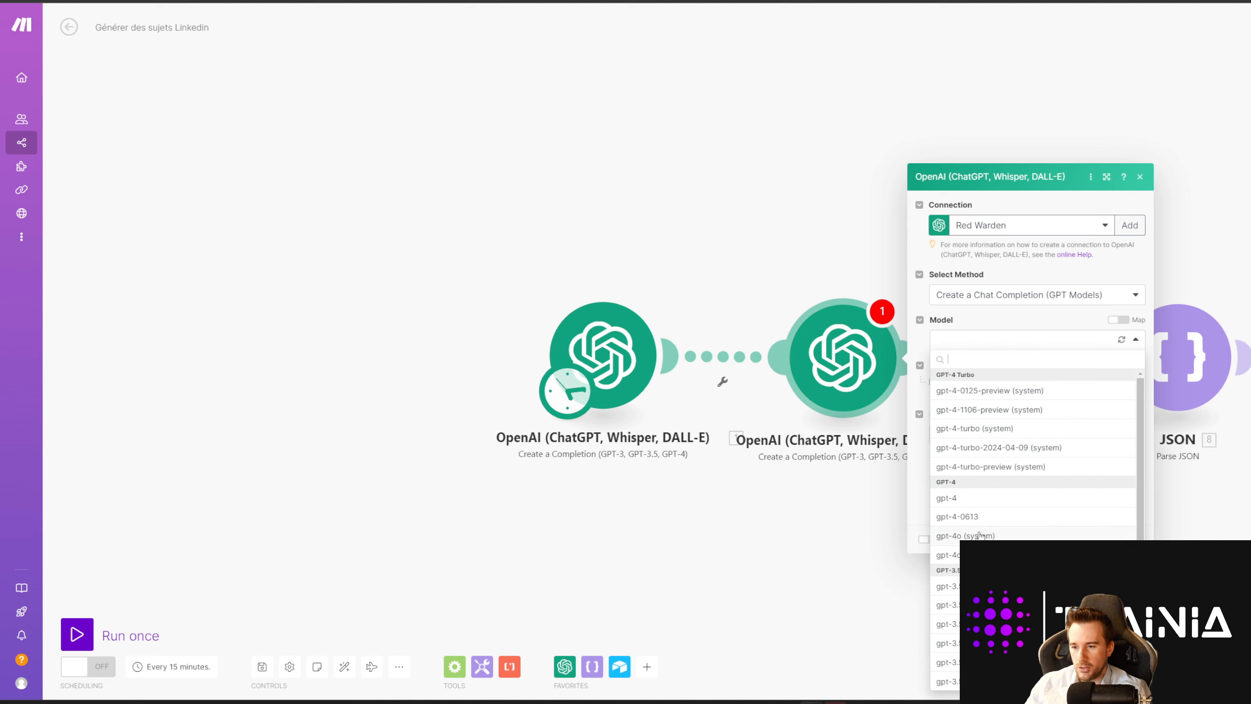
{"action": "left_click", "coordinate": [980, 536]}
{"action": "left_click", "coordinate": [959, 382]}
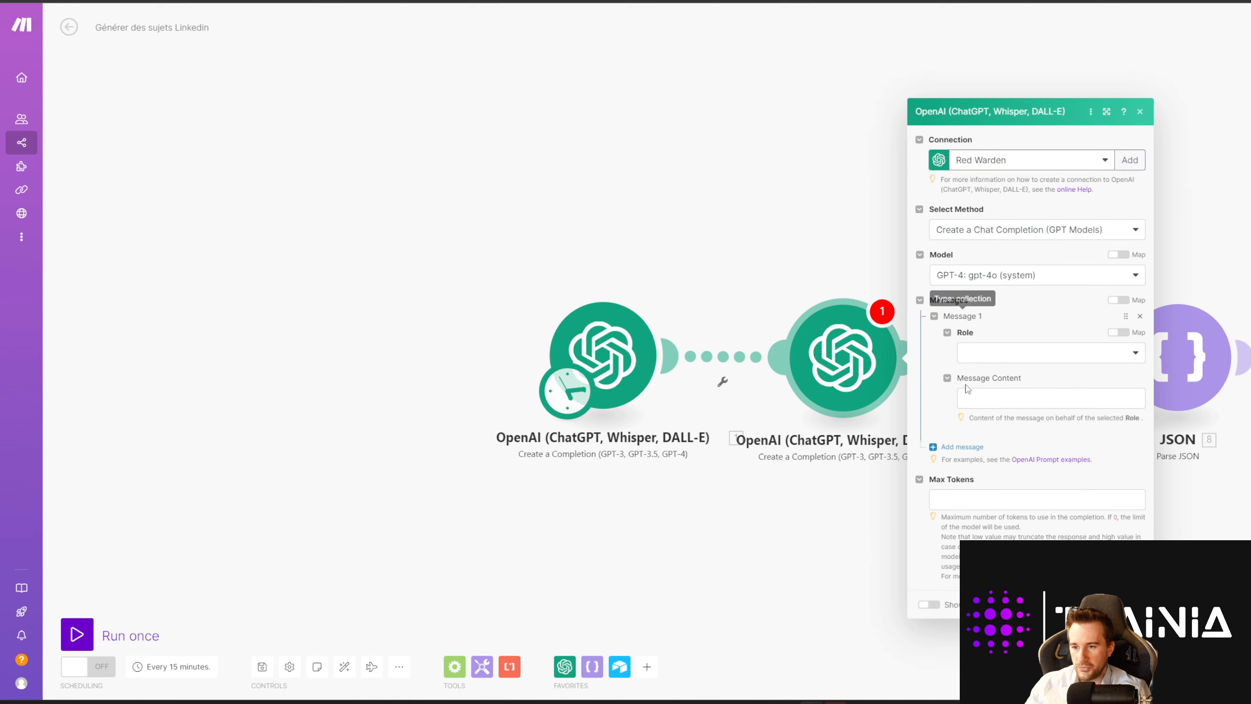
{"action": "left_click", "coordinate": [990, 353]}
{"action": "left_click", "coordinate": [988, 374]}
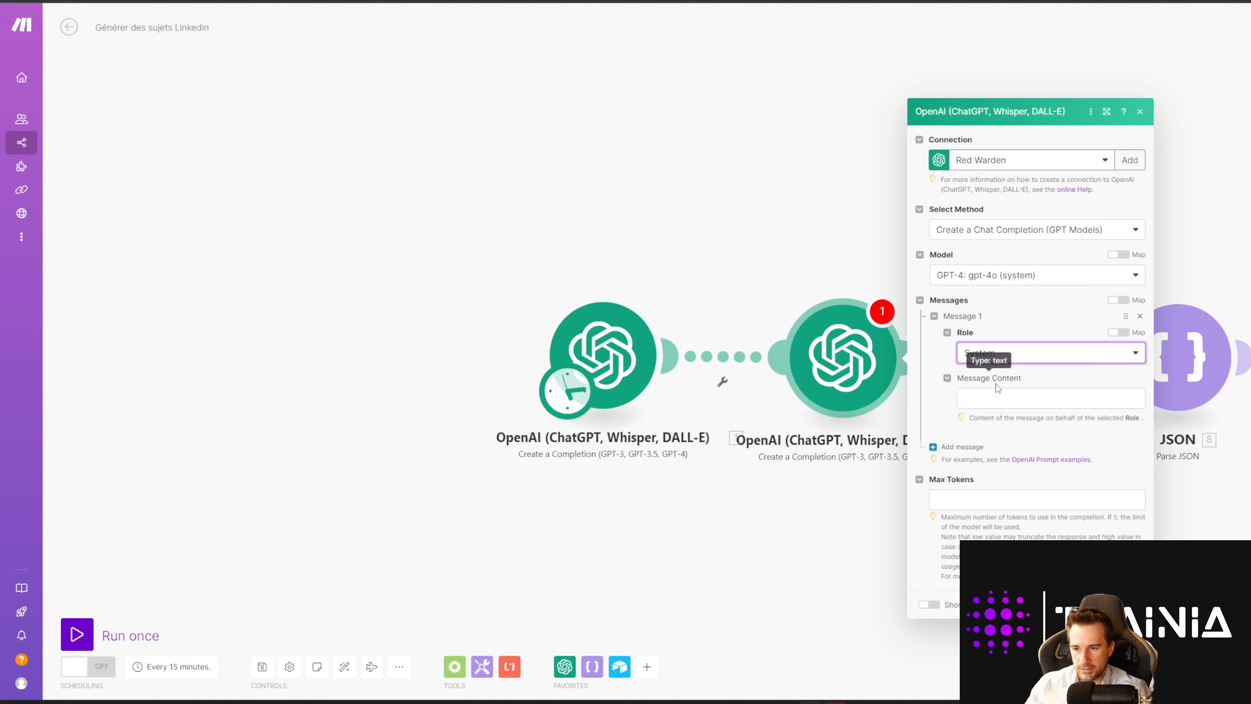
{"action": "left_click", "coordinate": [994, 398]}
{"action": "type", "text": "Ag"}
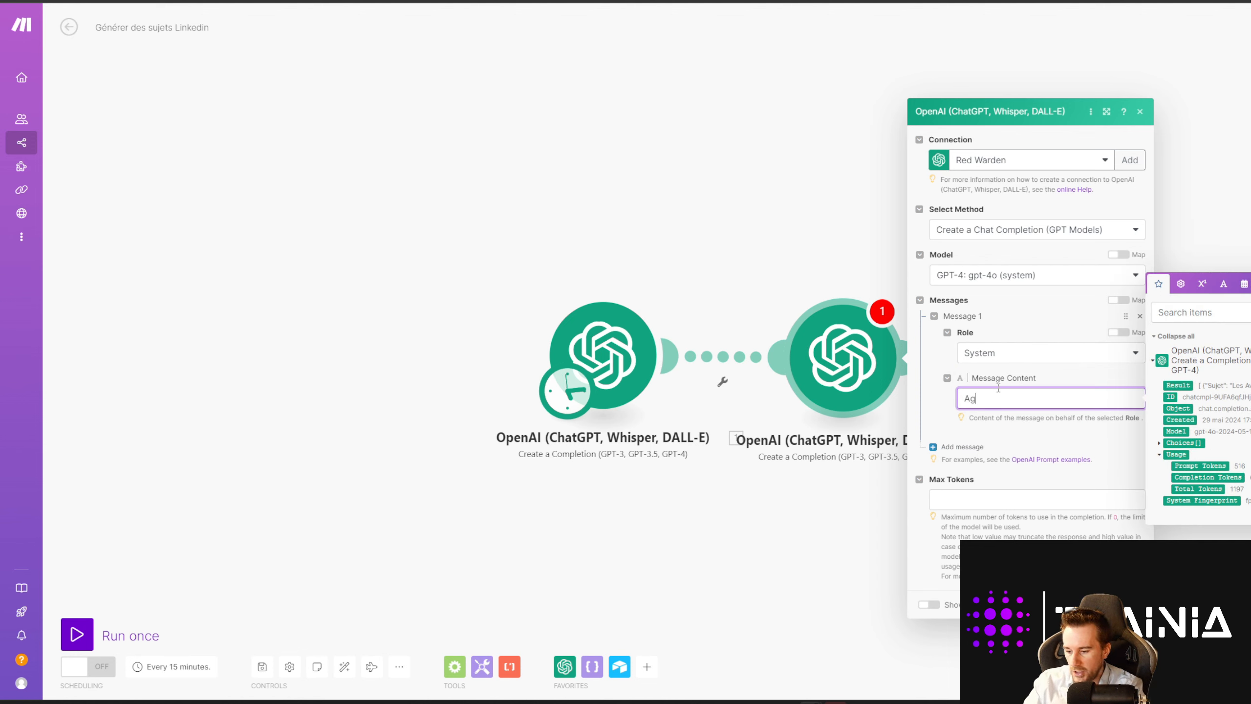
{"action": "type", "text": "is comme"}
{"action": "left_click", "coordinate": [960, 447]}
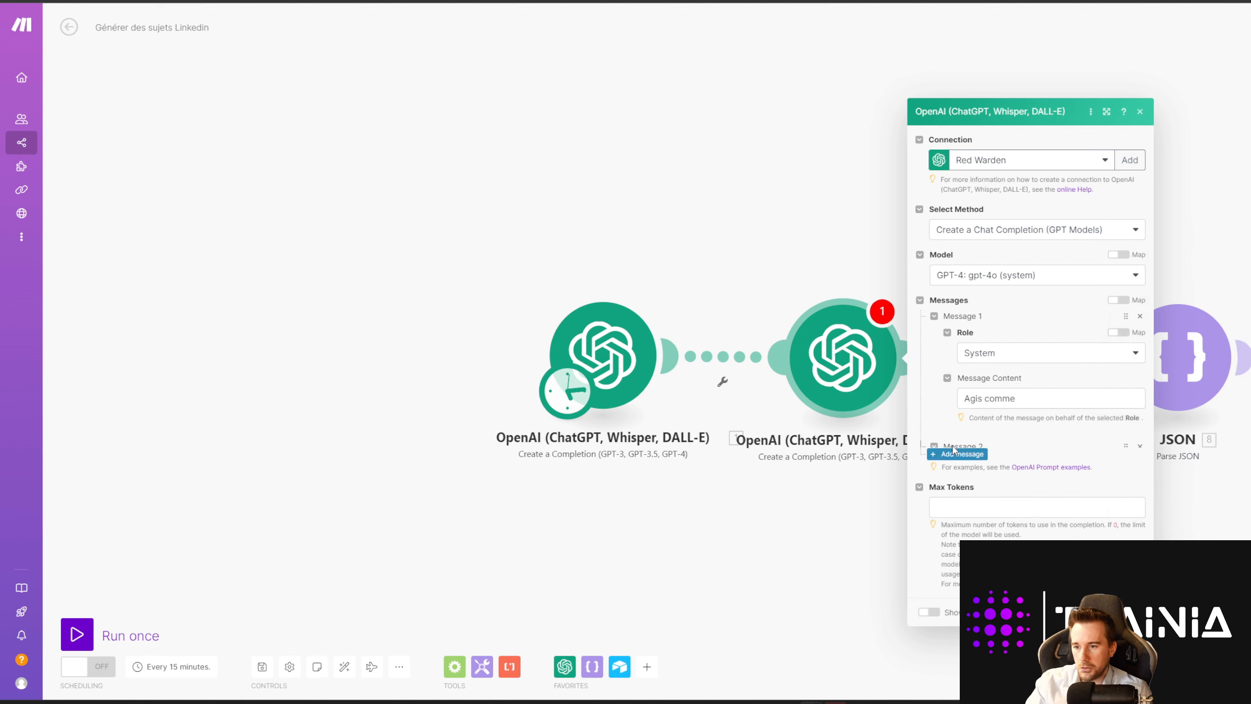
{"action": "left_click", "coordinate": [997, 418]}
{"action": "left_click", "coordinate": [990, 457]}
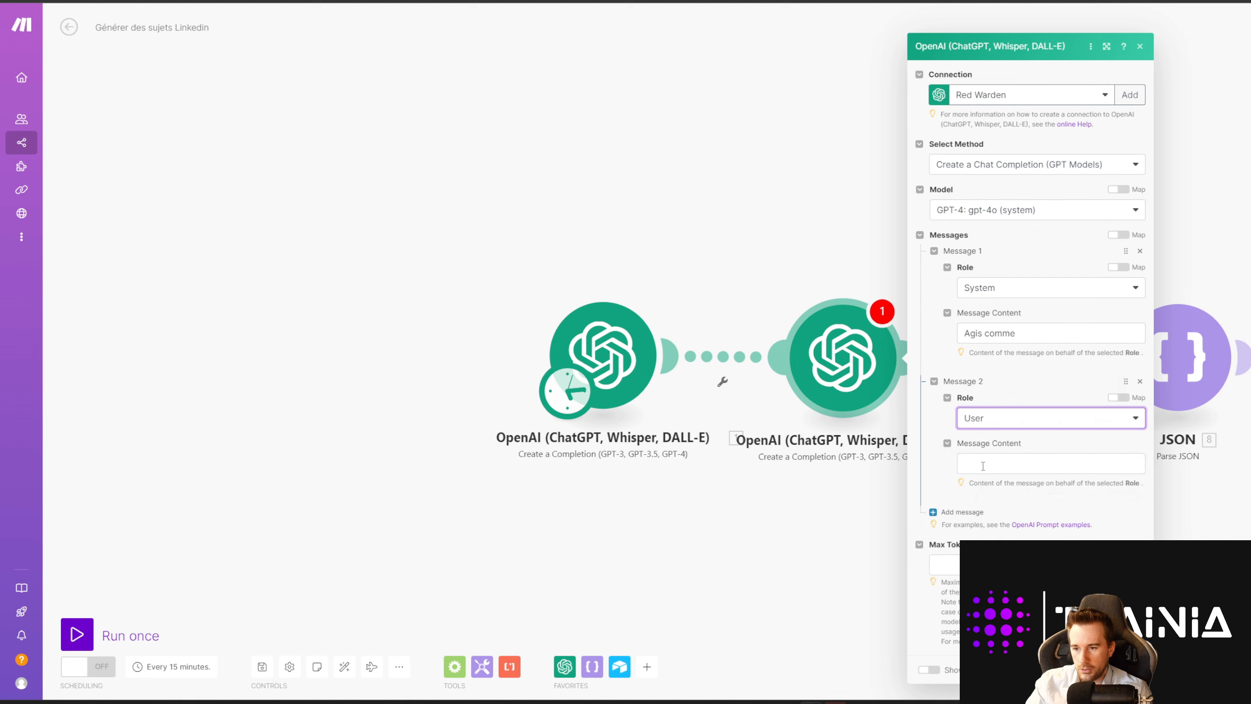
{"action": "left_click", "coordinate": [978, 464]}
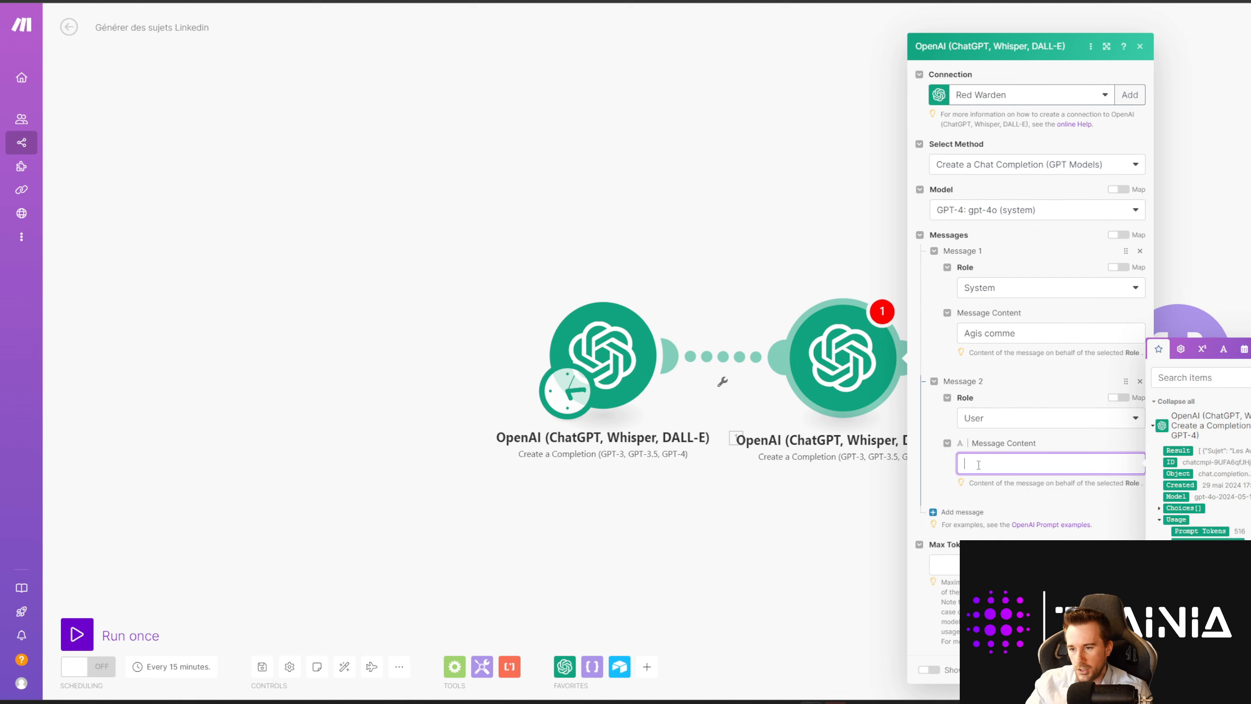
{"action": "left_click", "coordinate": [1139, 46]}
{"action": "right_click", "coordinate": [864, 364]}
Step: Delete the second OpenAI module and insert a Parse JSON module on the OpenAI–JSON link
{"action": "left_click", "coordinate": [910, 493]}
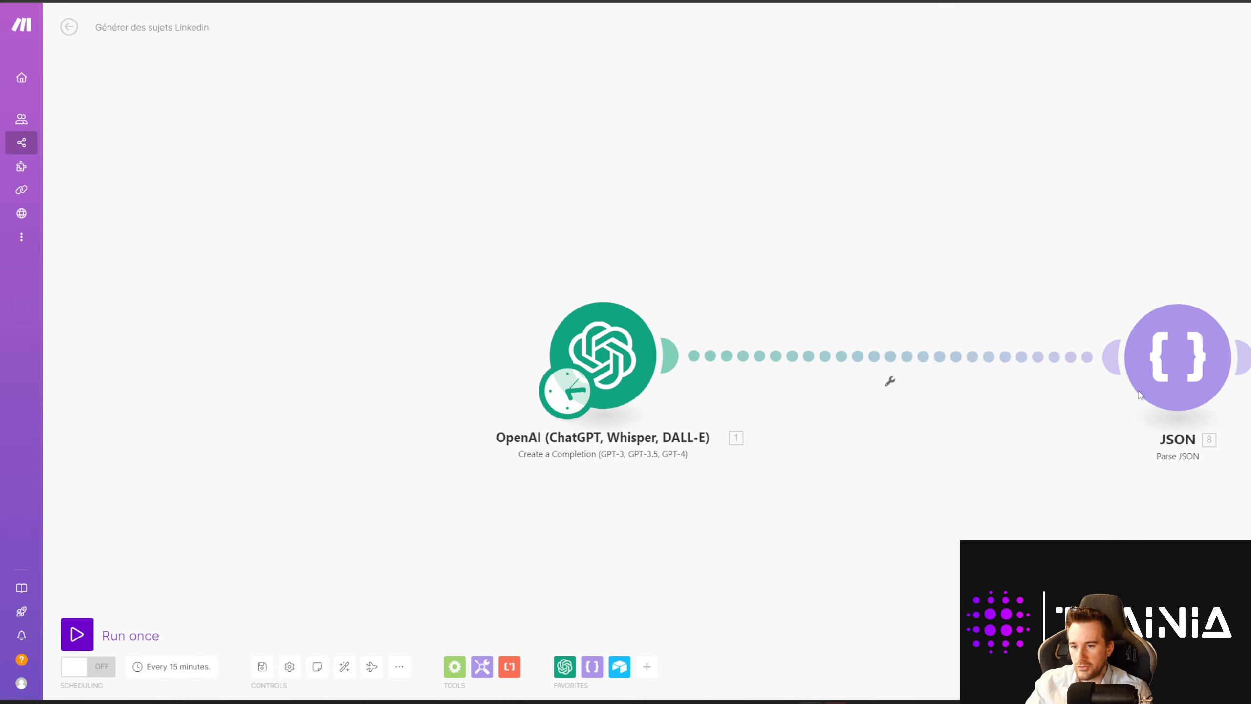
{"action": "left_click_drag", "start_coordinate": [891, 374], "coordinate": [657, 396]}
{"action": "right_click", "coordinate": [655, 380]}
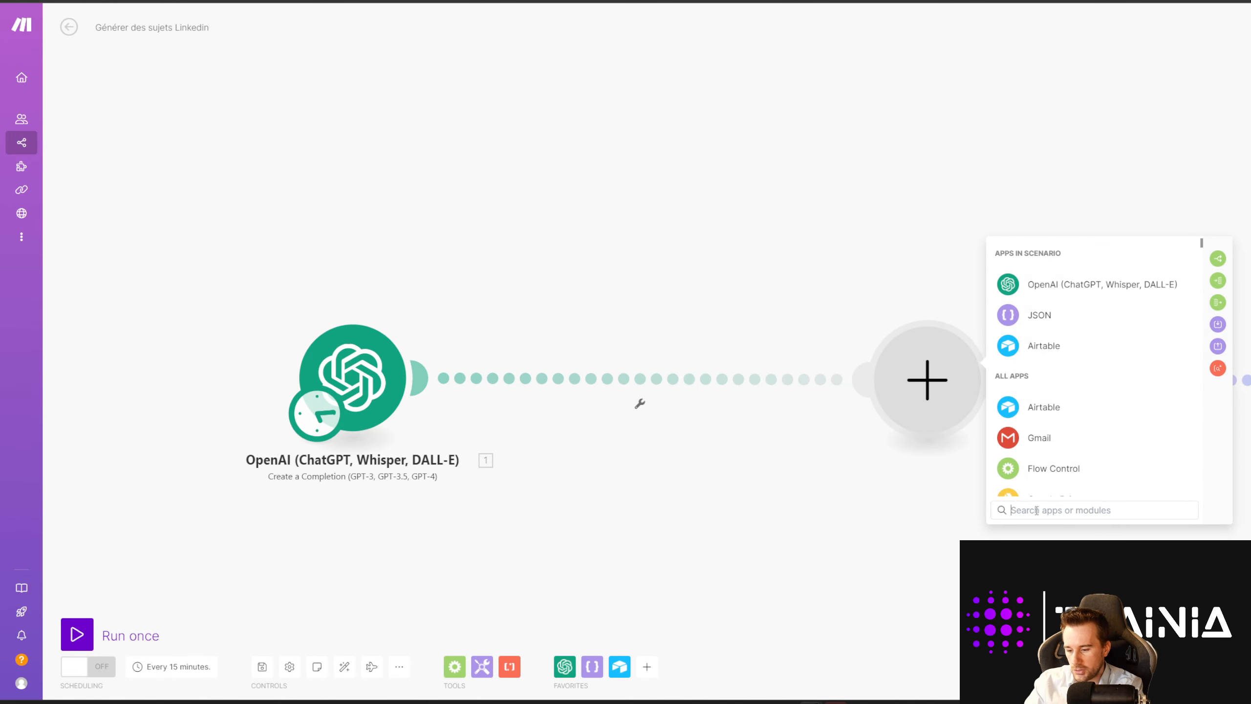
{"action": "type", "text": "parse"}
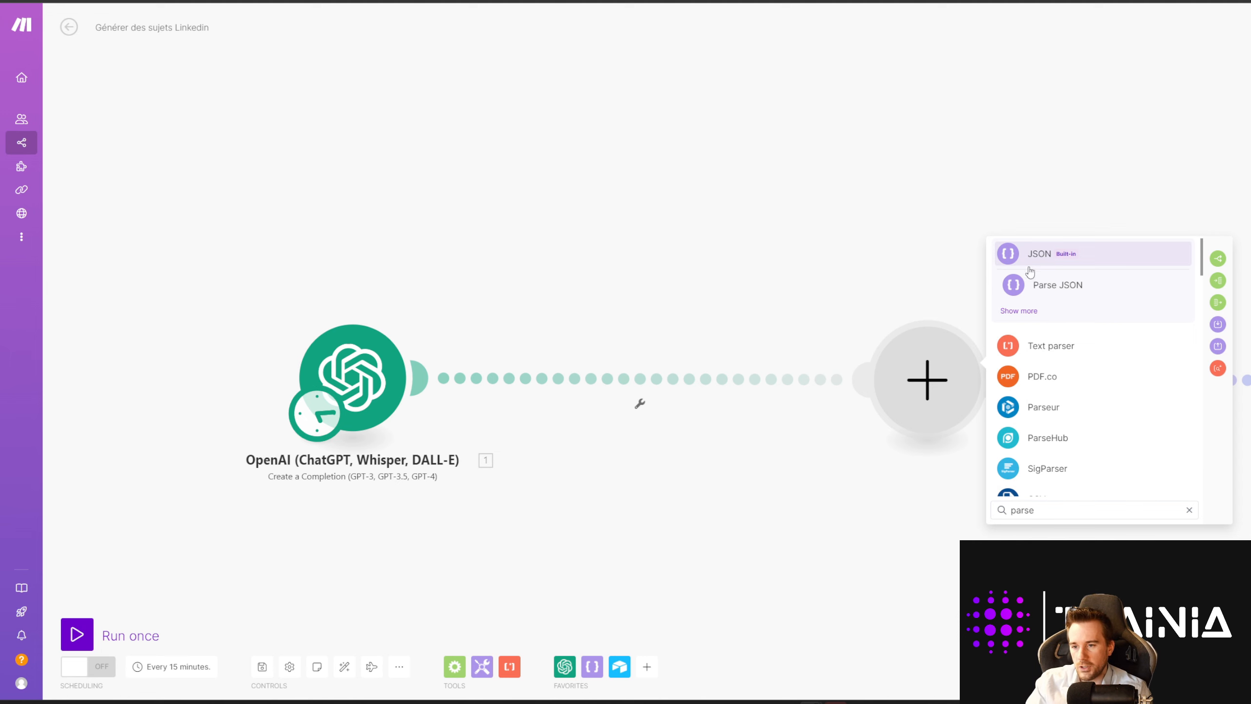
{"action": "left_click", "coordinate": [1050, 289]}
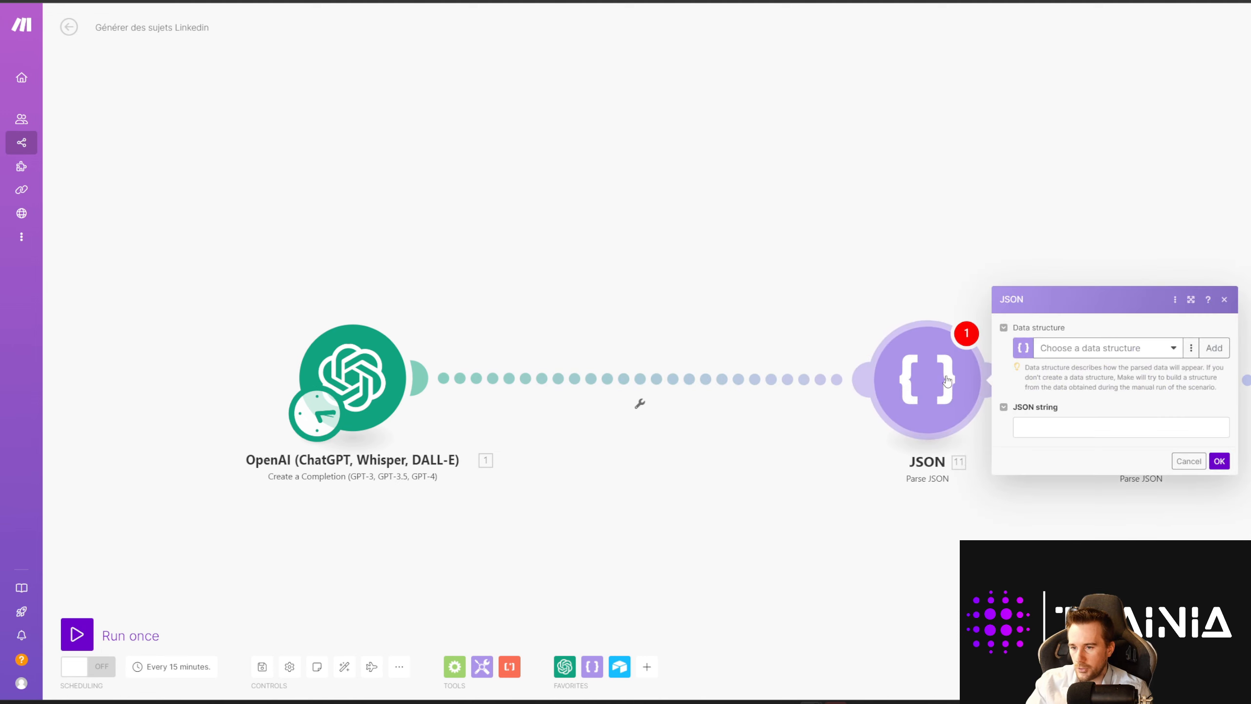
{"action": "left_click_drag", "start_coordinate": [948, 395], "coordinate": [664, 394]}
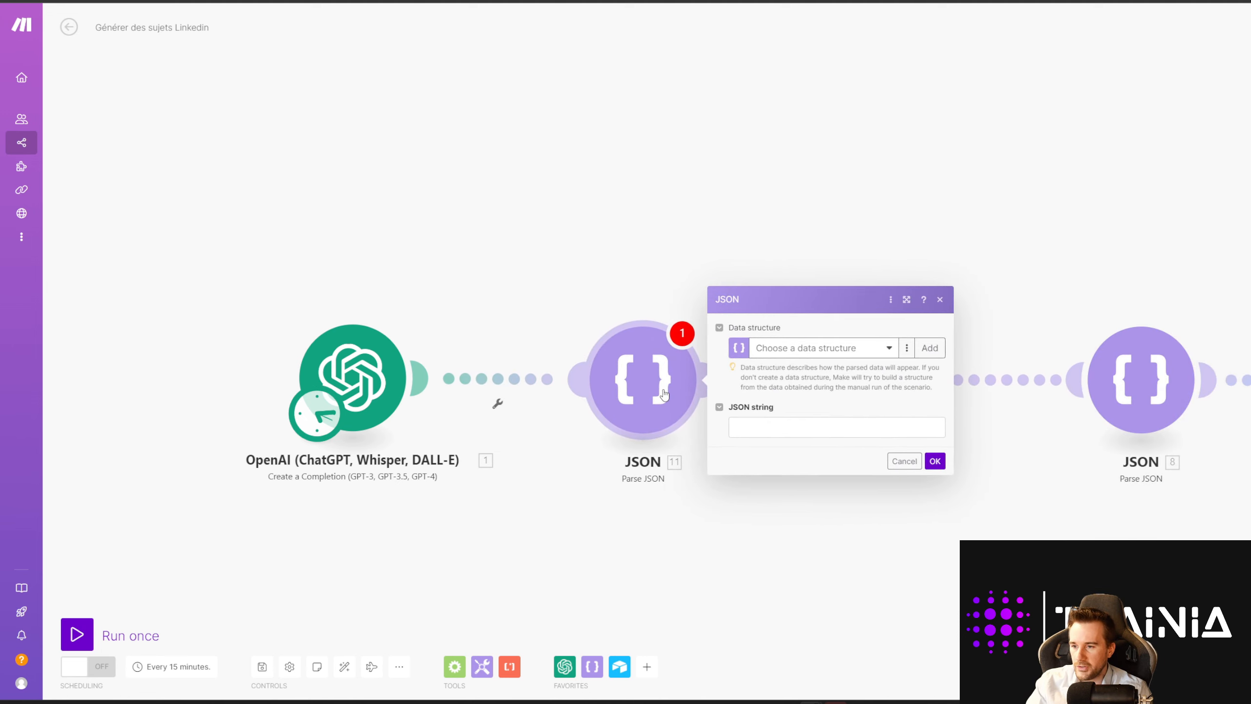
Step: Map Choices[].Message.Content into the new Parse JSON module's JSON string field
{"action": "left_click", "coordinate": [784, 428]}
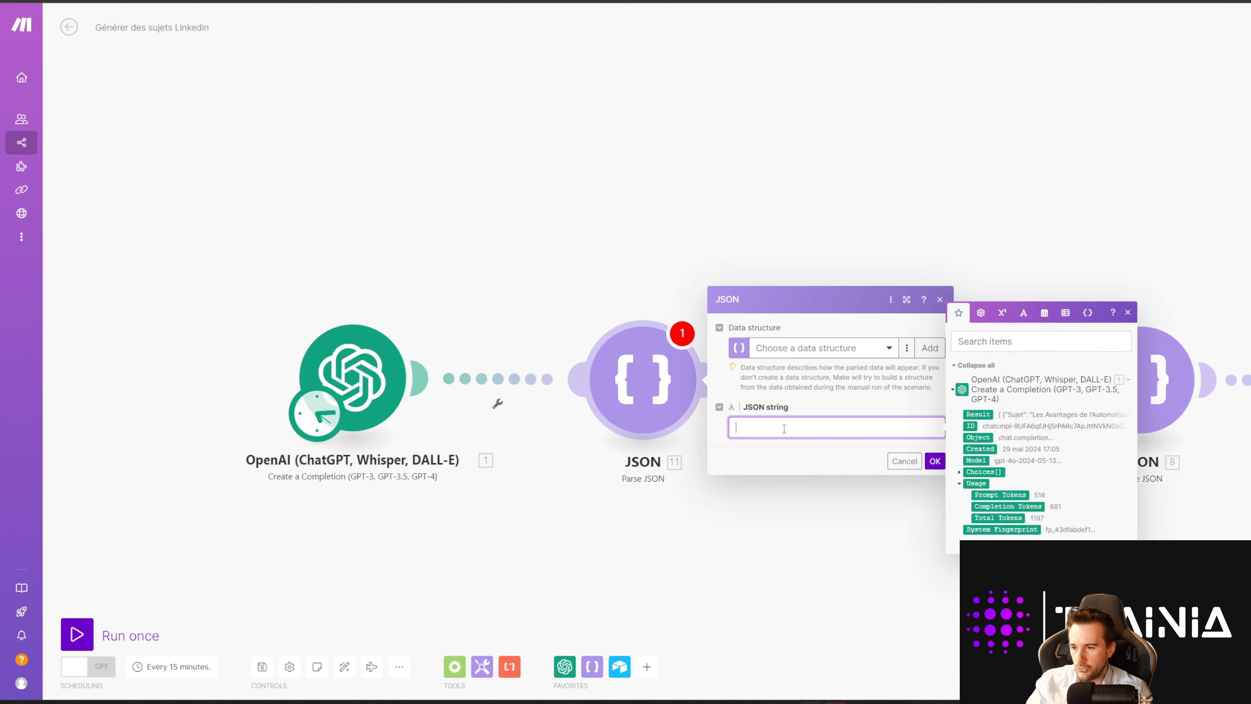
{"action": "left_click", "coordinate": [963, 471]}
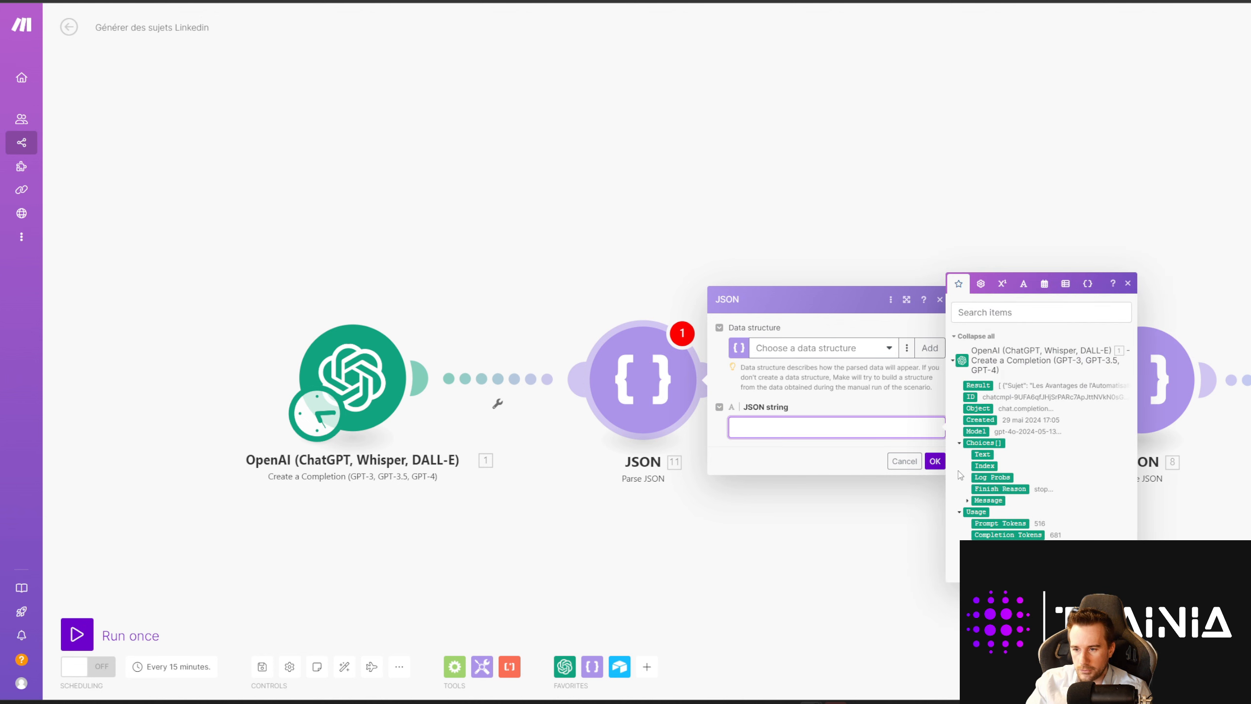
{"action": "left_click", "coordinate": [968, 498]}
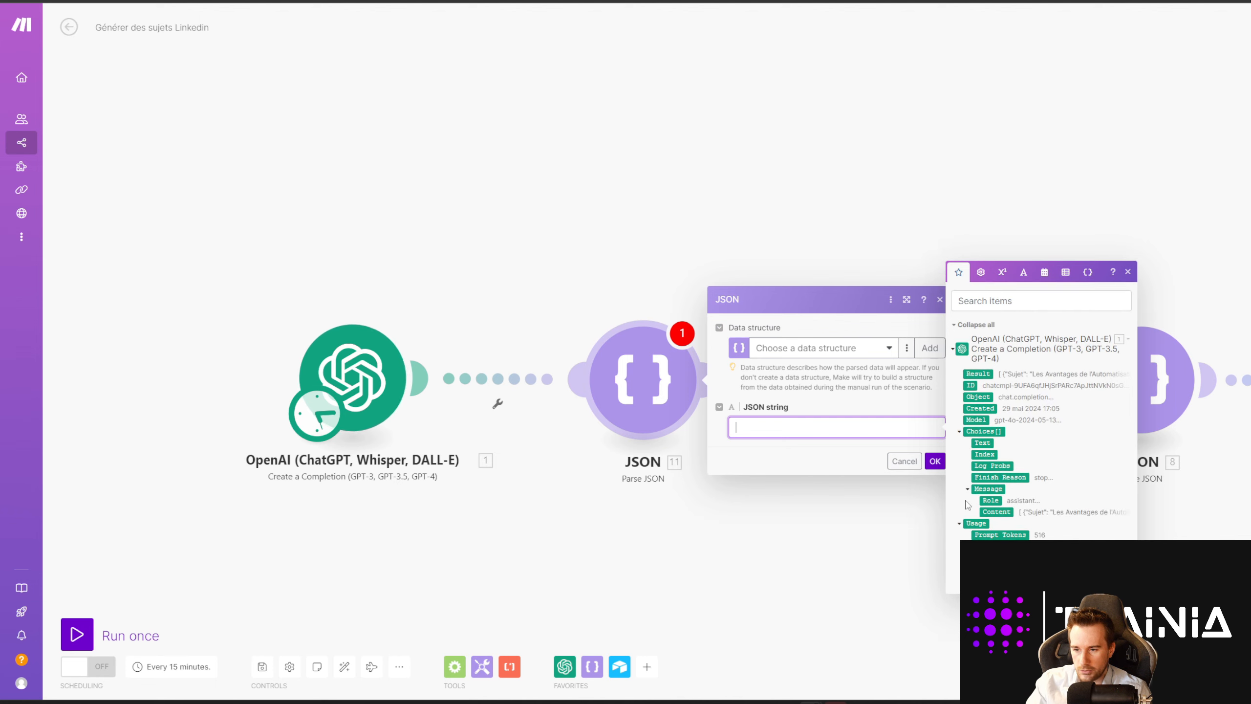
{"action": "left_click", "coordinate": [995, 512]}
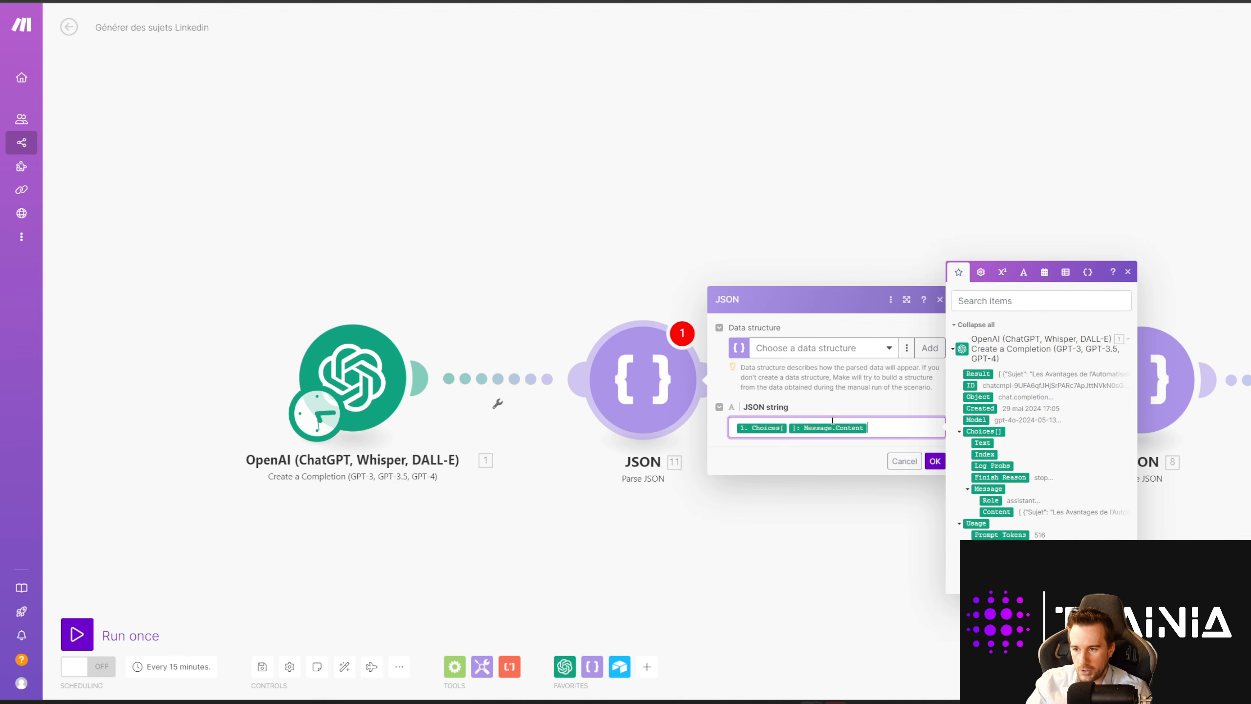
{"action": "left_click", "coordinate": [934, 461]}
{"action": "right_click", "coordinate": [662, 397]}
Step: Delete the original JSON module and pull the OpenAI, JSON and Airtable modules together
{"action": "left_click", "coordinate": [738, 527]}
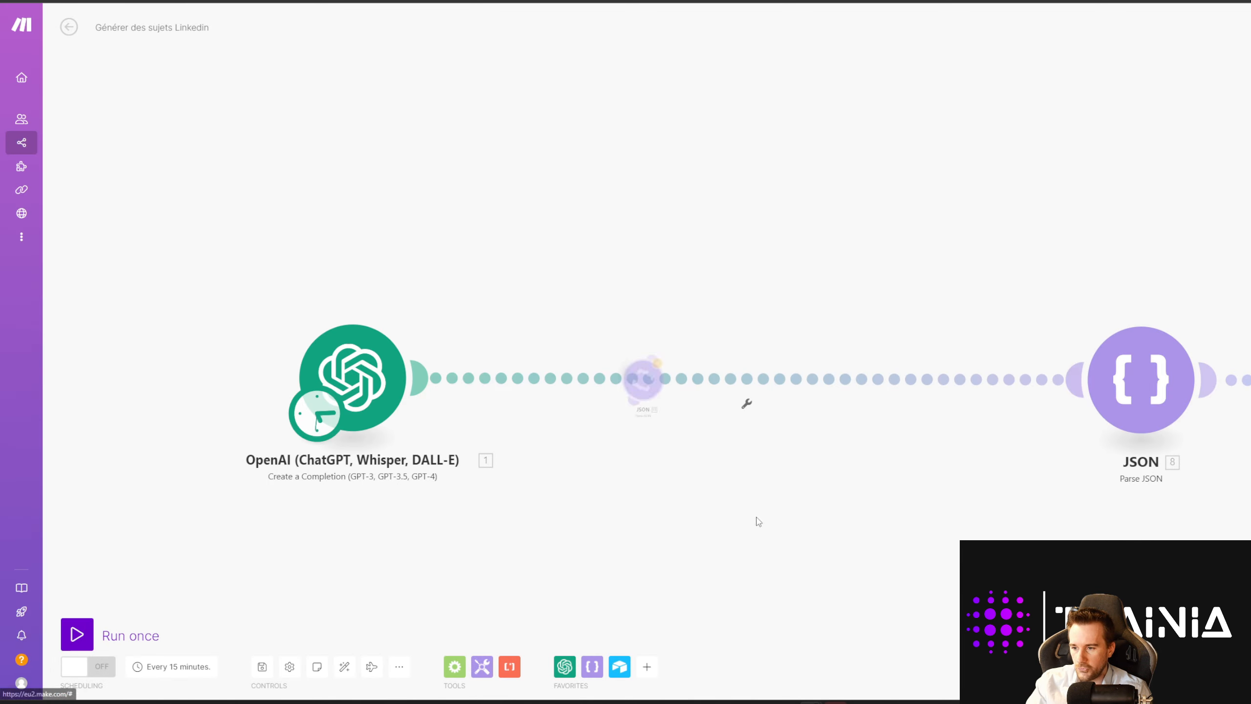
{"action": "left_click_drag", "start_coordinate": [1138, 395], "coordinate": [634, 393]}
{"action": "scroll", "coordinate": [783, 446], "scroll_direction": "down", "scroll_amount": 1}
{"action": "left_click_drag", "start_coordinate": [1082, 456], "coordinate": [868, 437]}
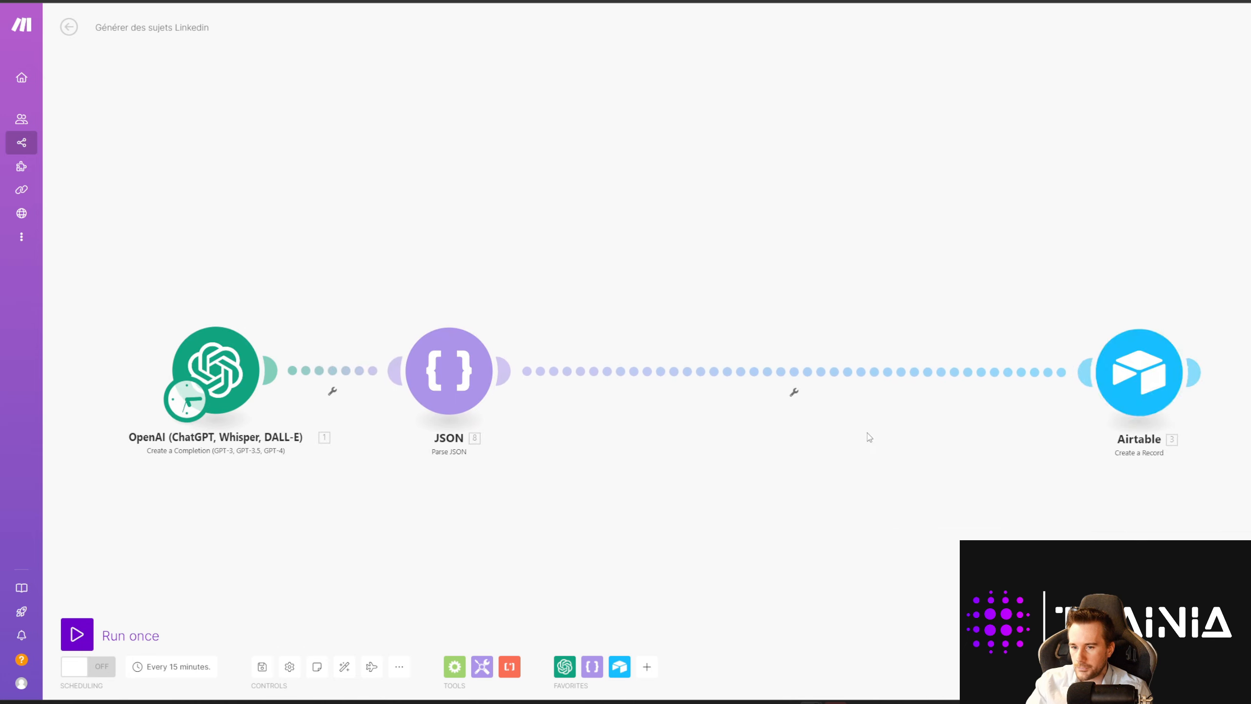
{"action": "left_click_drag", "start_coordinate": [1131, 388], "coordinate": [782, 392]}
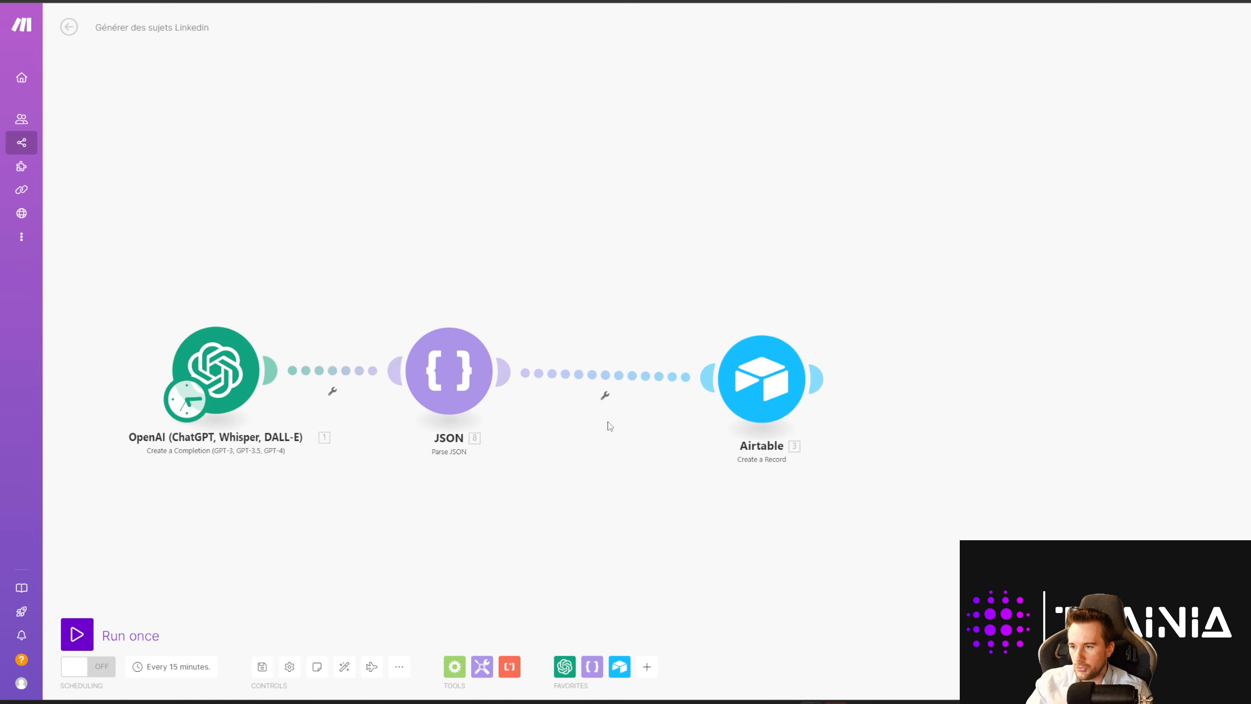
{"action": "left_click_drag", "start_coordinate": [595, 426], "coordinate": [869, 424]}
{"action": "scroll", "coordinate": [869, 425], "scroll_direction": "up", "scroll_amount": 1}
{"action": "left_click_drag", "start_coordinate": [1024, 409], "coordinate": [990, 407]}
Step: Insert a new Airtable module on the JSON–Airtable link
{"action": "left_click", "coordinate": [834, 394]}
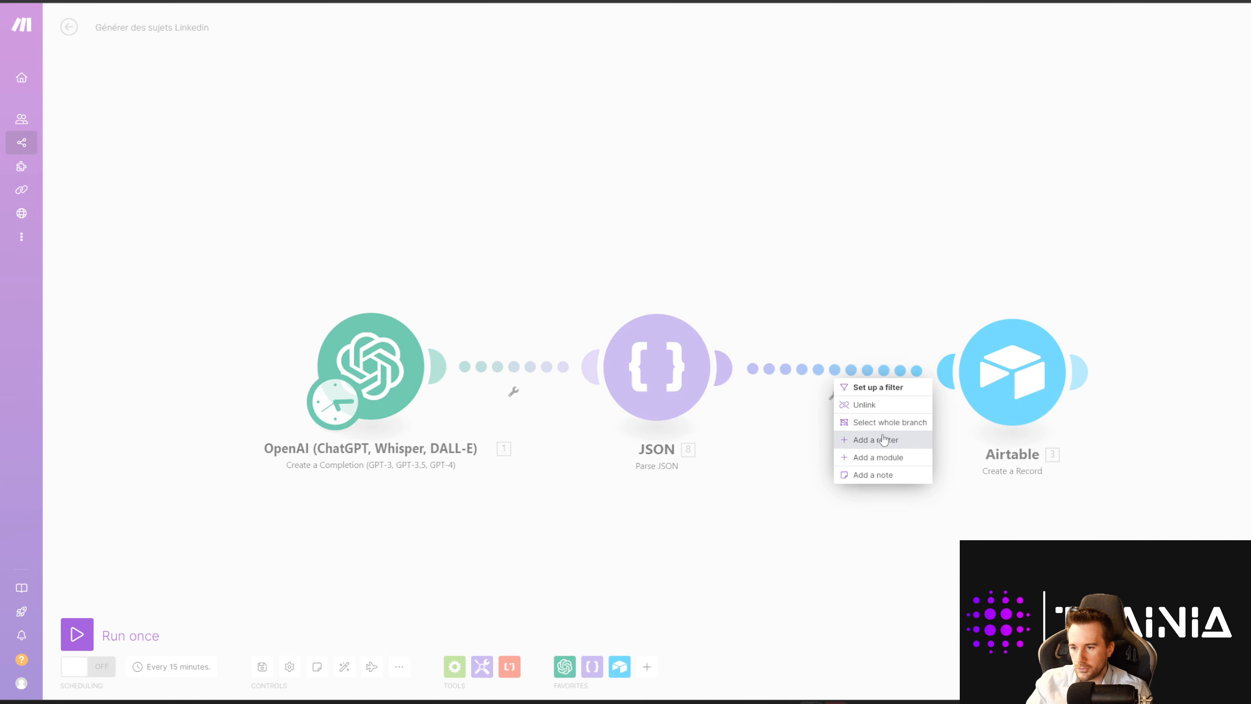
{"action": "left_click", "coordinate": [886, 457]}
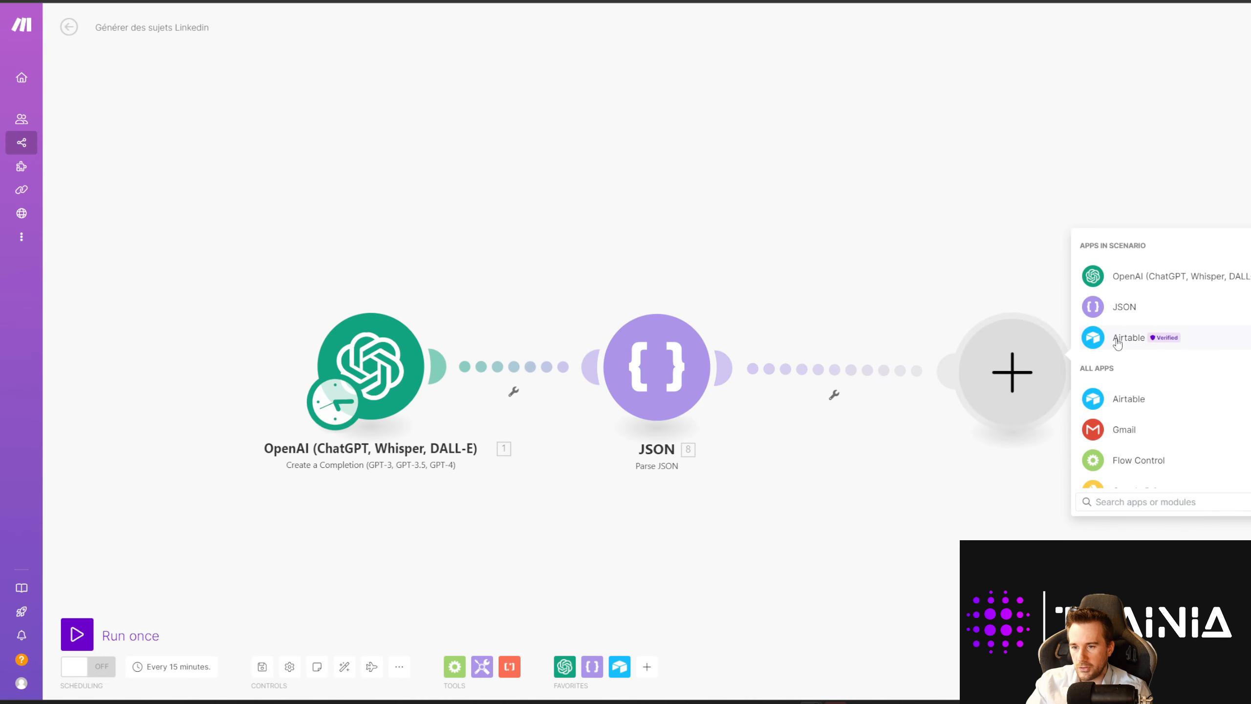
{"action": "left_click", "coordinate": [1127, 339]}
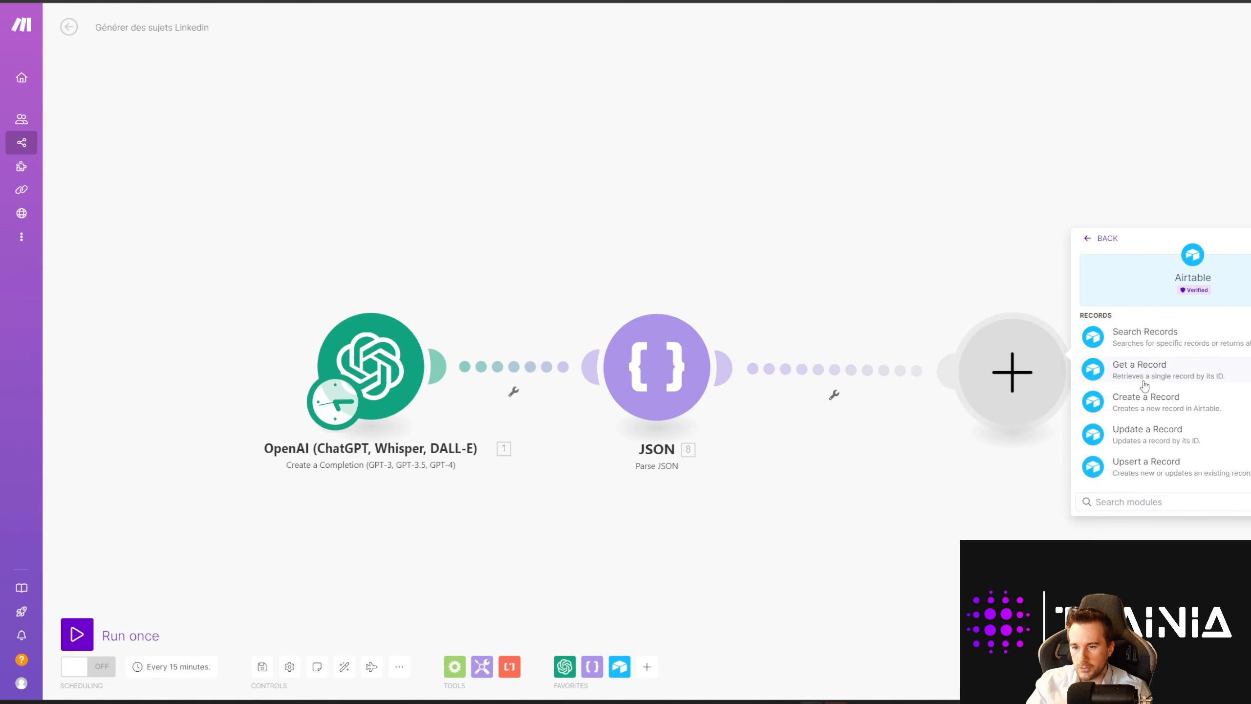
{"action": "scroll", "coordinate": [1147, 416], "scroll_direction": "down", "scroll_amount": 2}
{"action": "scroll", "coordinate": [1145, 345], "scroll_direction": "up", "scroll_amount": 2}
{"action": "scroll", "coordinate": [1150, 397], "scroll_direction": "down", "scroll_amount": 2}
Step: Add an Airtable Create a Record step targeting the Post LKD base and Table 1
{"action": "left_click", "coordinate": [1145, 339]}
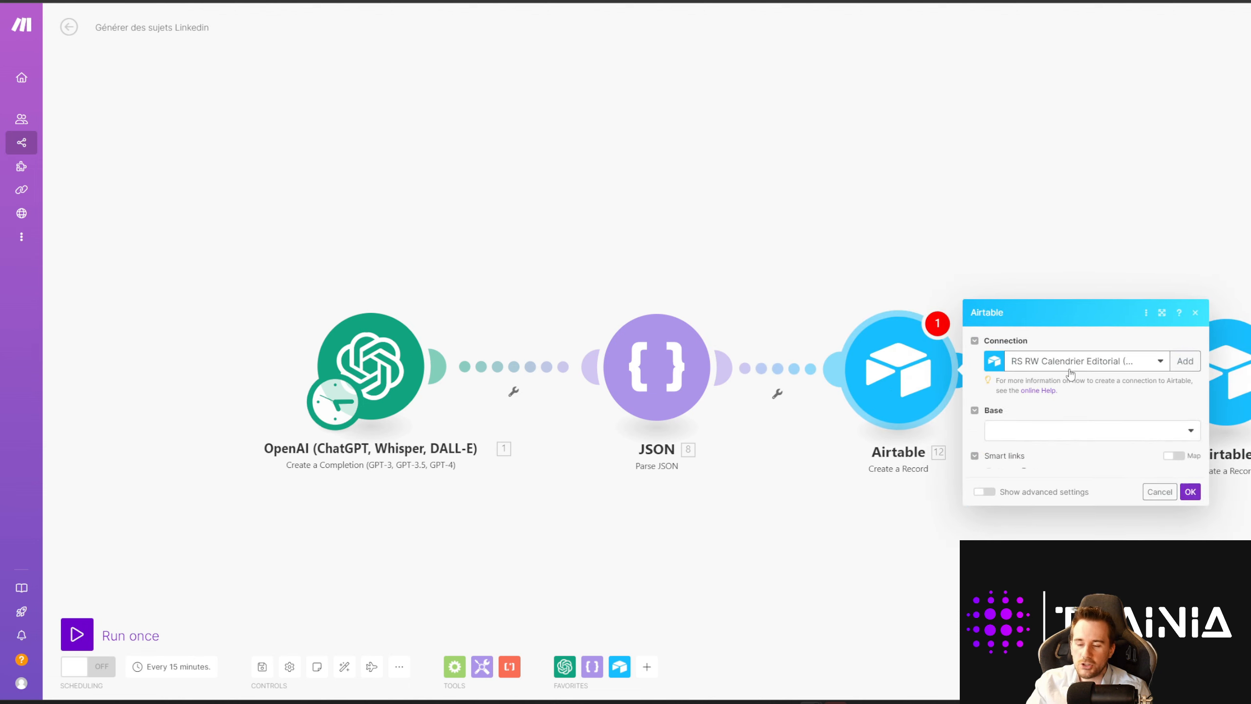
{"action": "left_click", "coordinate": [1031, 353]}
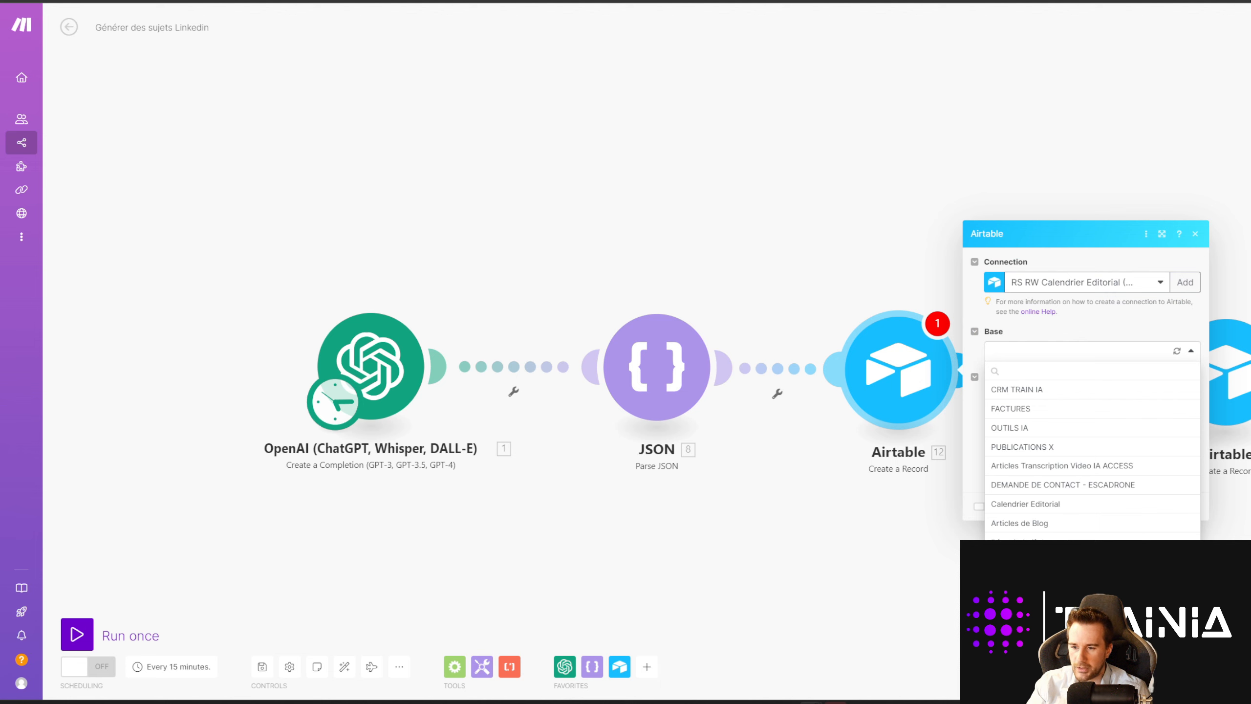
{"action": "left_click", "coordinate": [1053, 440]}
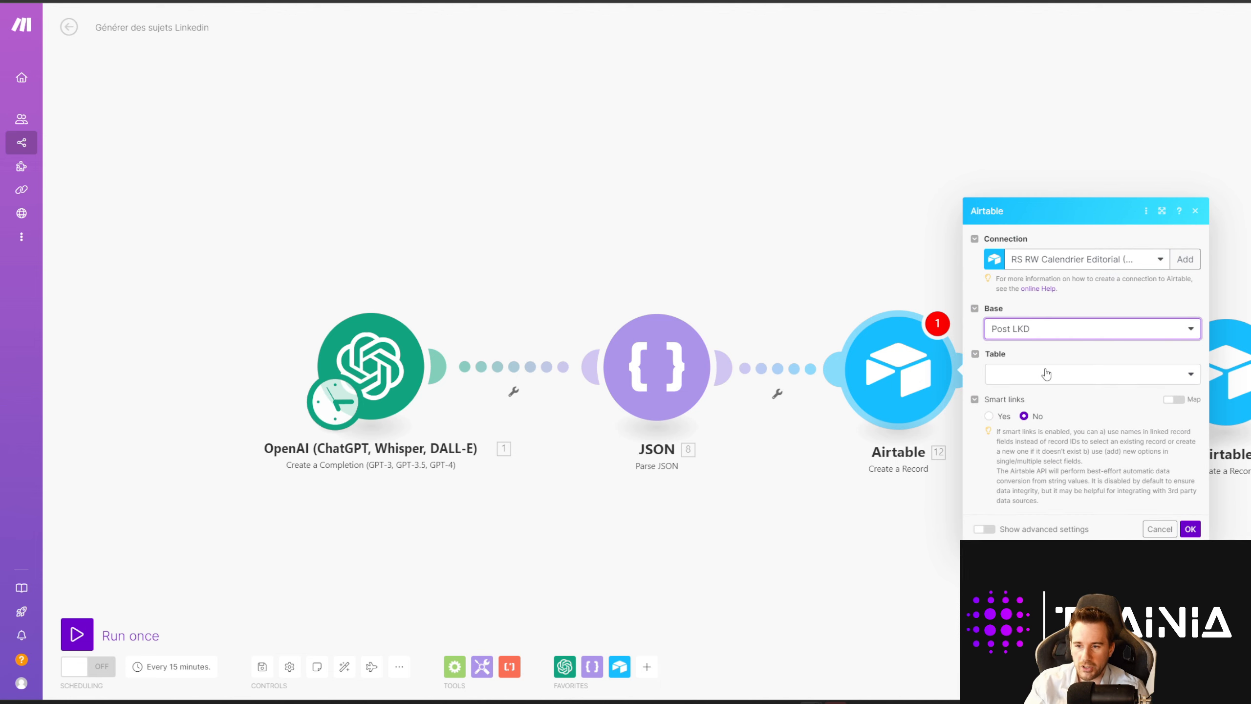
{"action": "left_click", "coordinate": [1022, 377]}
{"action": "left_click", "coordinate": [1014, 394]}
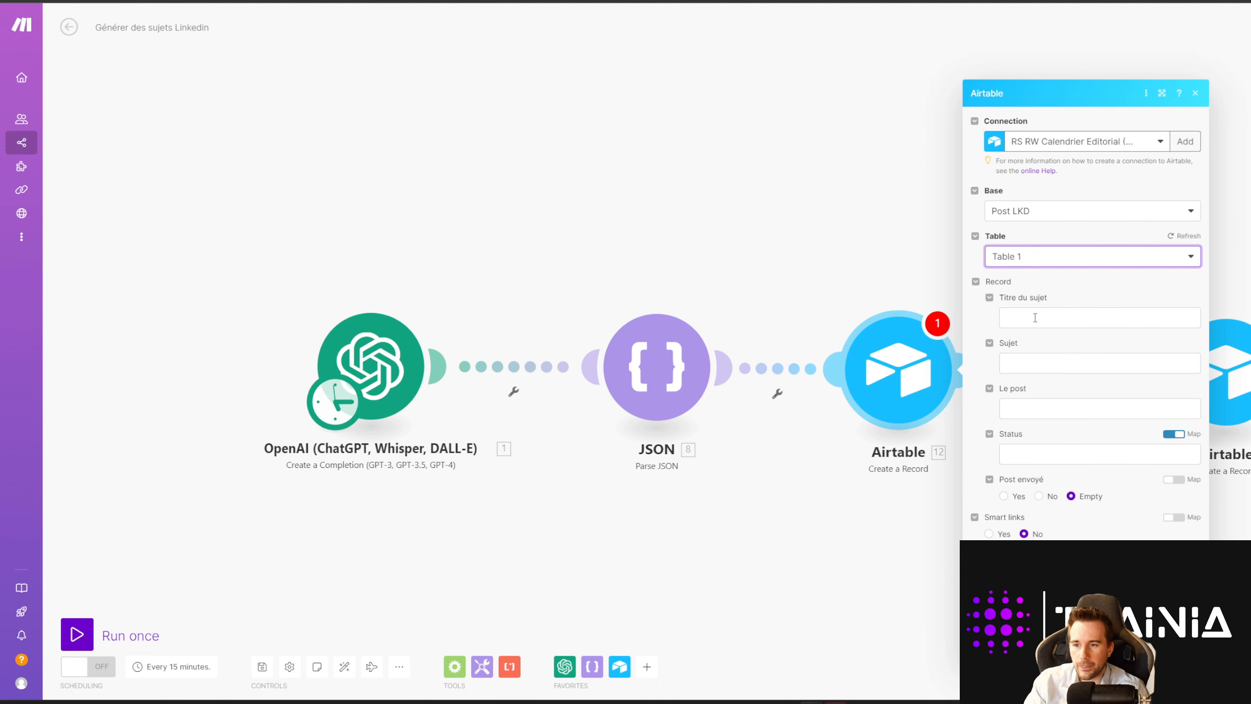
Step: Leave Titre du sujet and Sujet unmapped and turn off mapping for Status
{"action": "left_click", "coordinate": [1035, 317]}
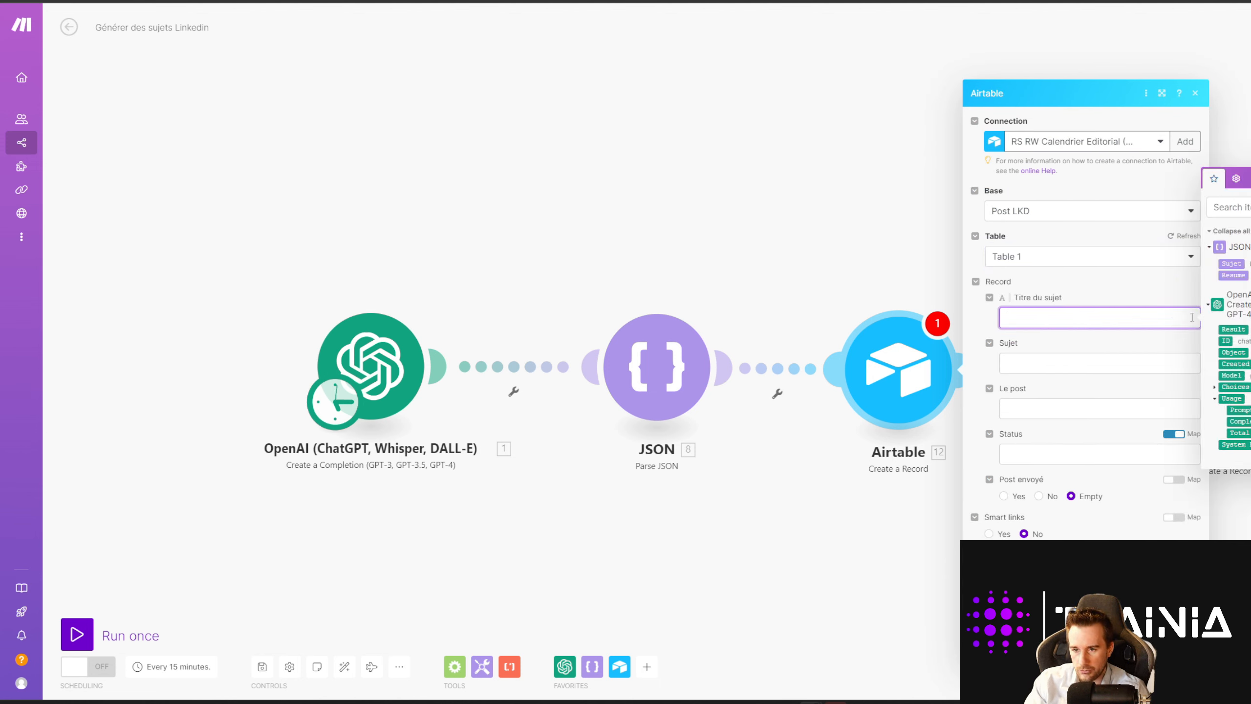
{"action": "left_click", "coordinate": [1058, 362]}
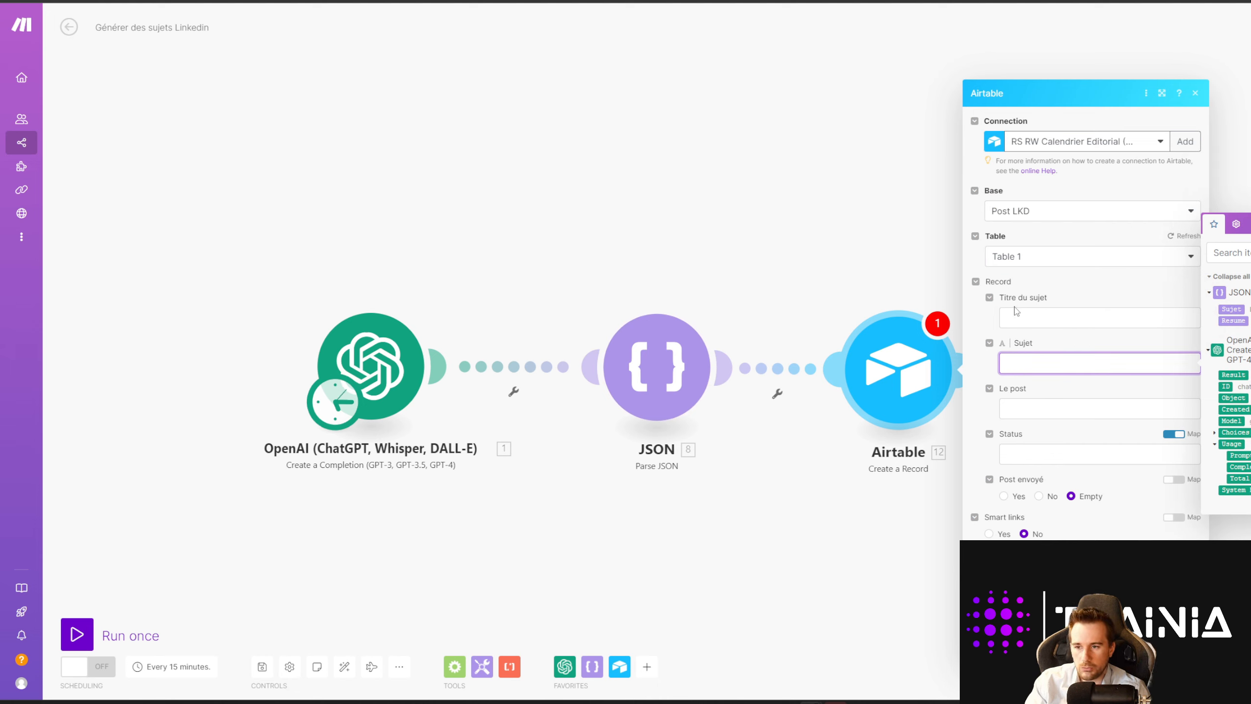
{"action": "left_click_drag", "start_coordinate": [1004, 299], "coordinate": [1046, 299]}
{"action": "left_click_drag", "start_coordinate": [1004, 344], "coordinate": [1038, 346]}
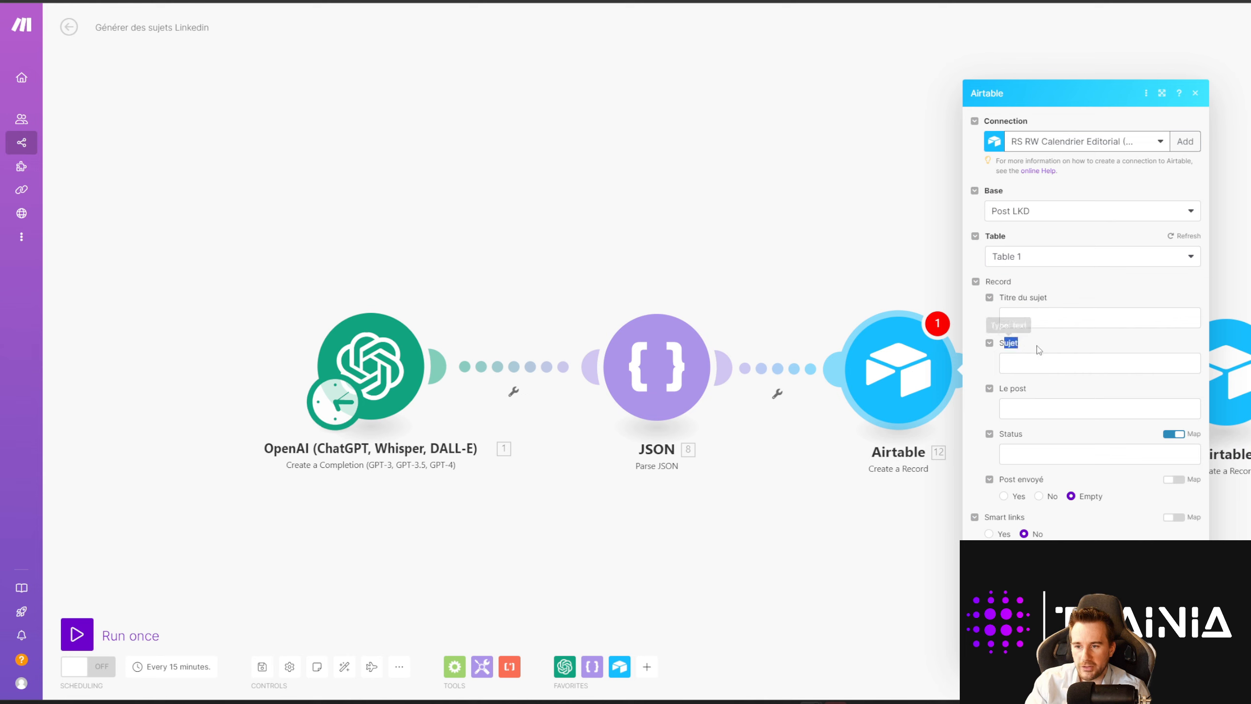
{"action": "left_click", "coordinate": [1048, 345]}
{"action": "left_click", "coordinate": [1017, 360]}
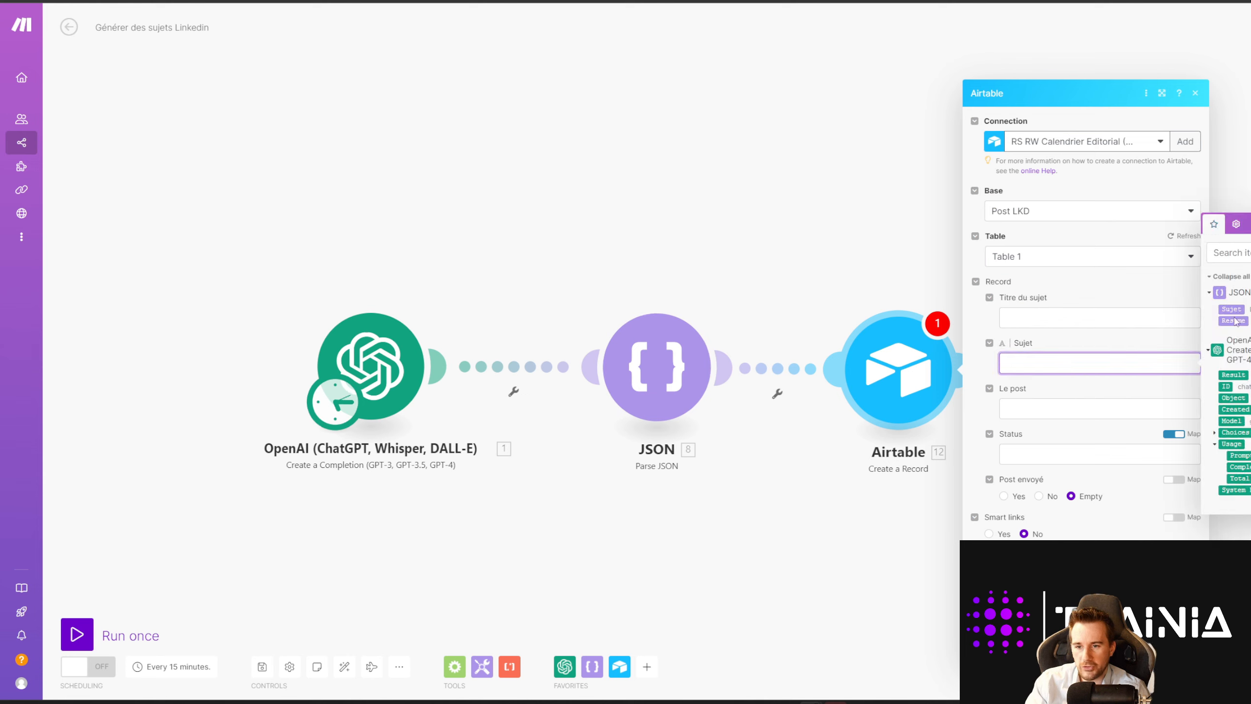
{"action": "left_click", "coordinate": [1118, 530]}
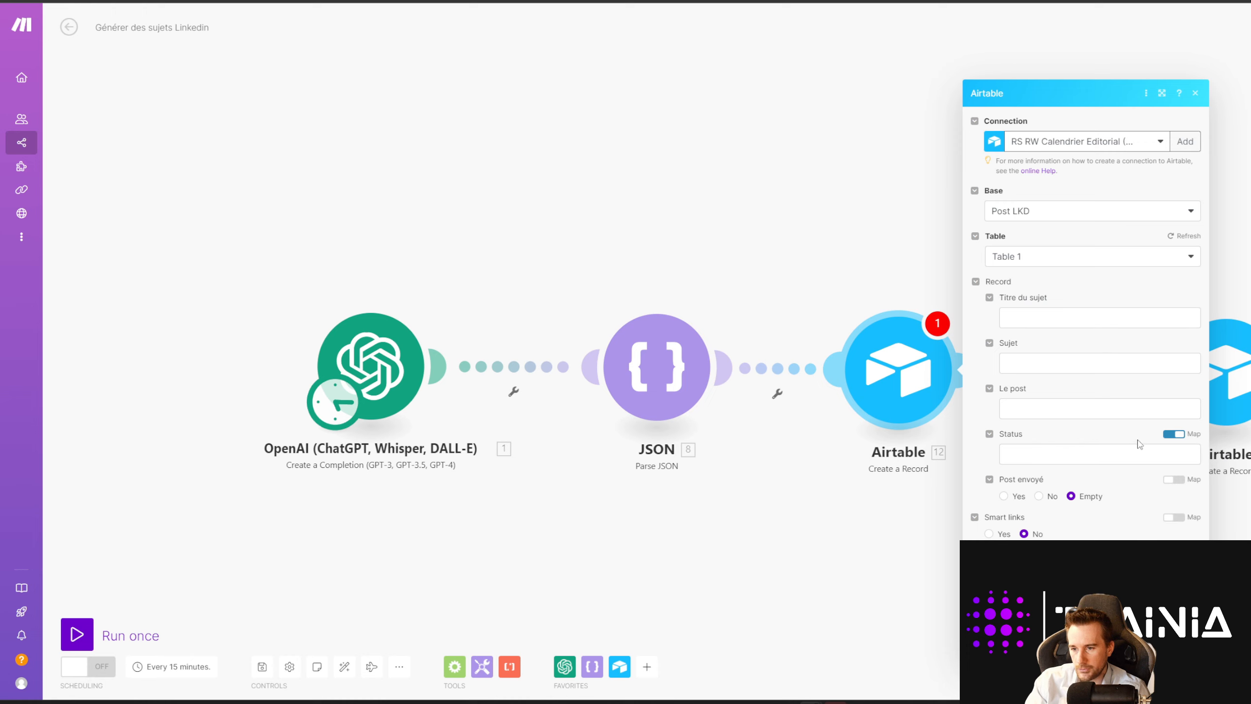
{"action": "left_click", "coordinate": [1165, 435]}
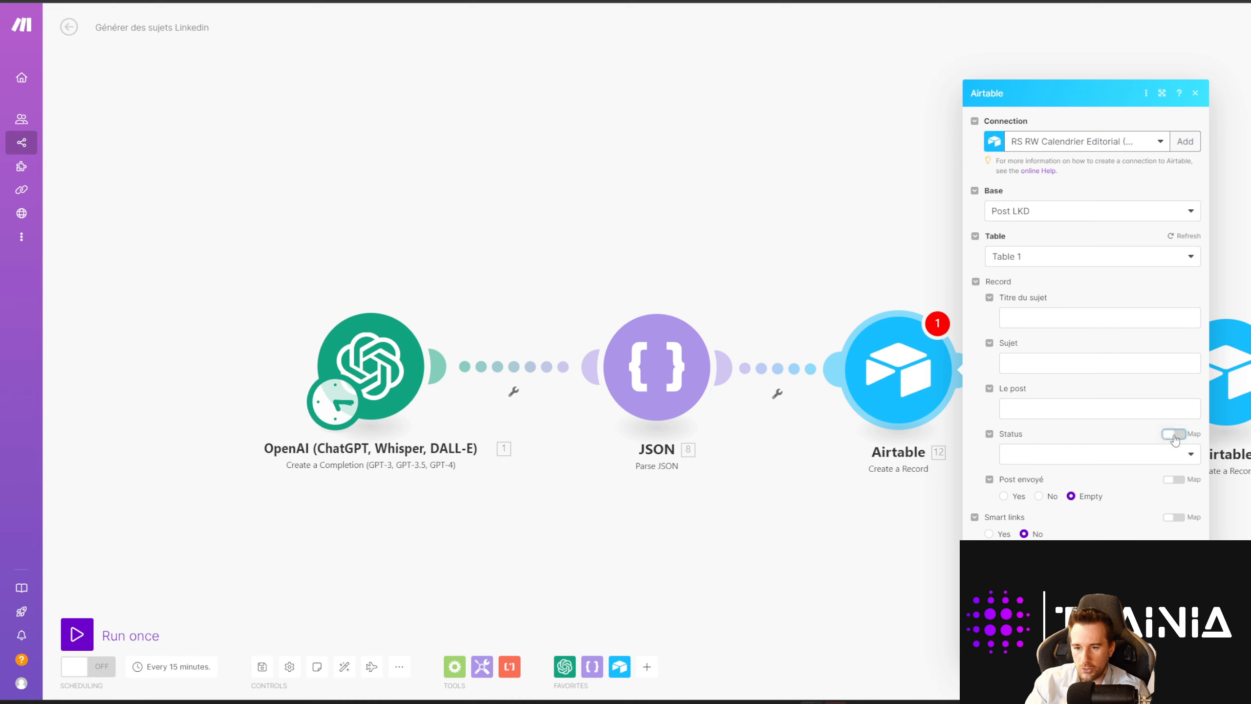
{"action": "left_click", "coordinate": [1150, 456]}
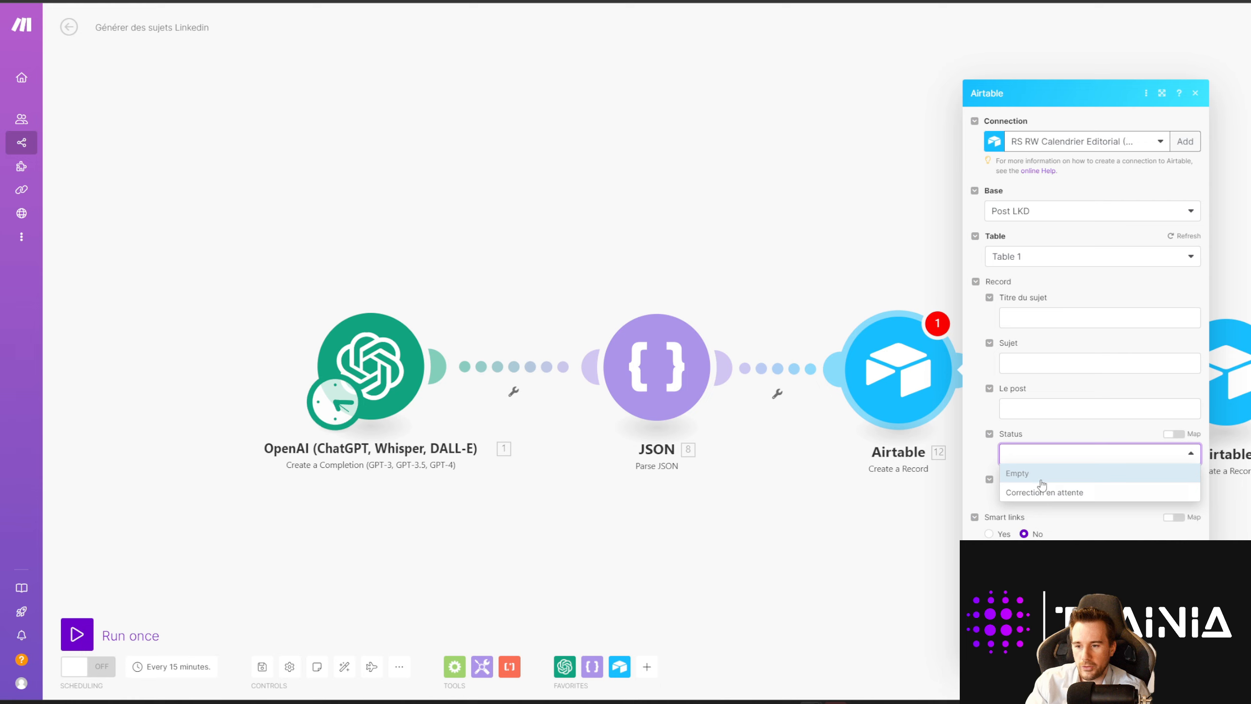
{"action": "left_click", "coordinate": [1093, 513]}
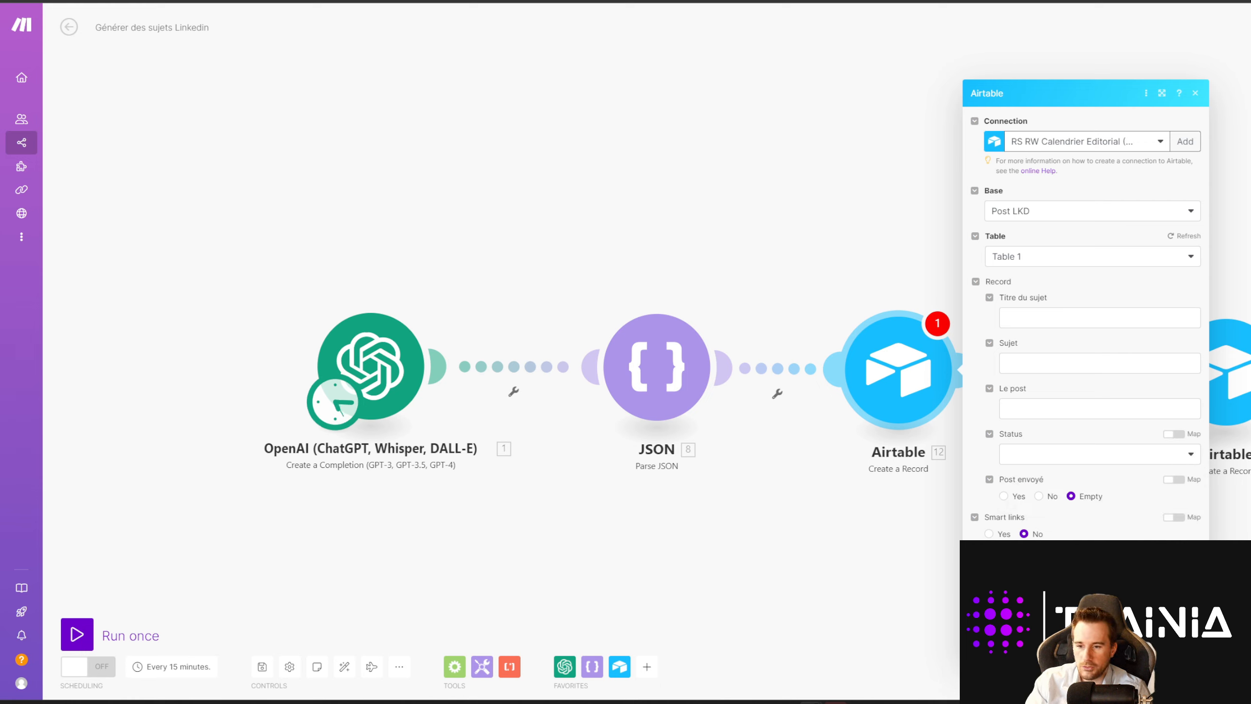
{"action": "left_click", "coordinate": [1183, 637]}
Step: Delete the older Airtable module and move the new one next to JSON
{"action": "right_click", "coordinate": [922, 379]}
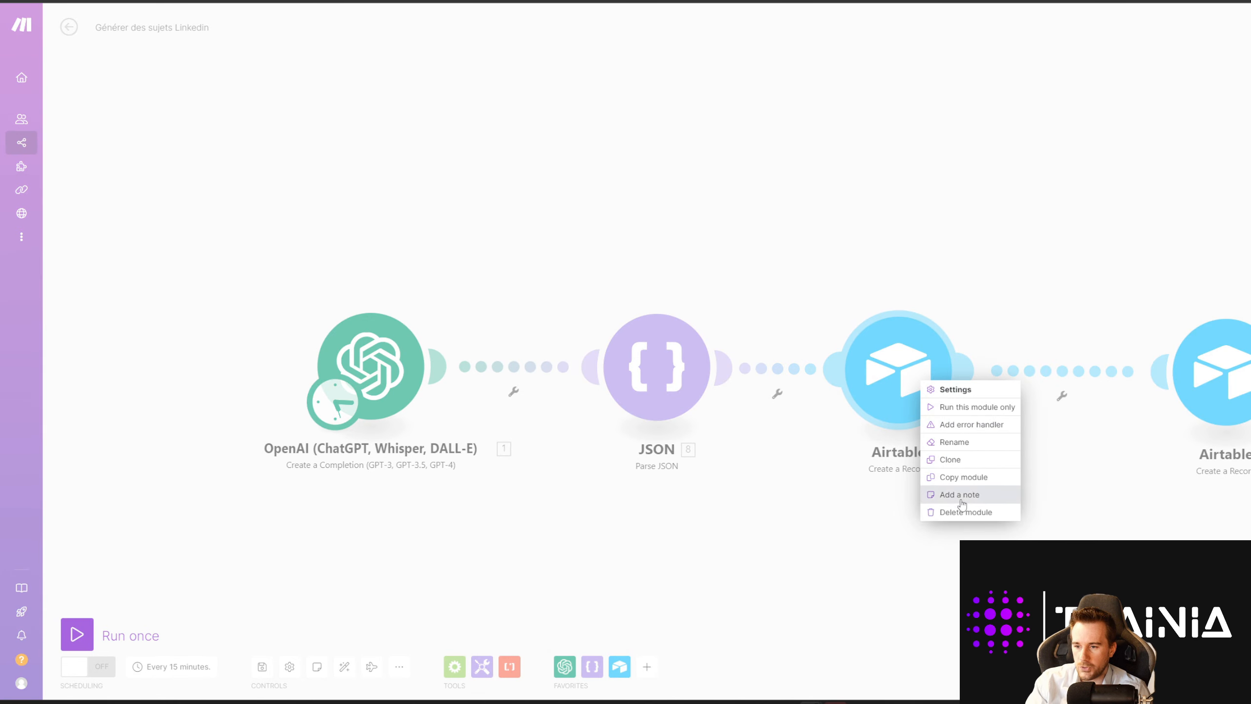
{"action": "left_click", "coordinate": [936, 510]}
{"action": "left_click_drag", "start_coordinate": [1229, 389], "coordinate": [957, 387]}
{"action": "left_click", "coordinate": [956, 387]}
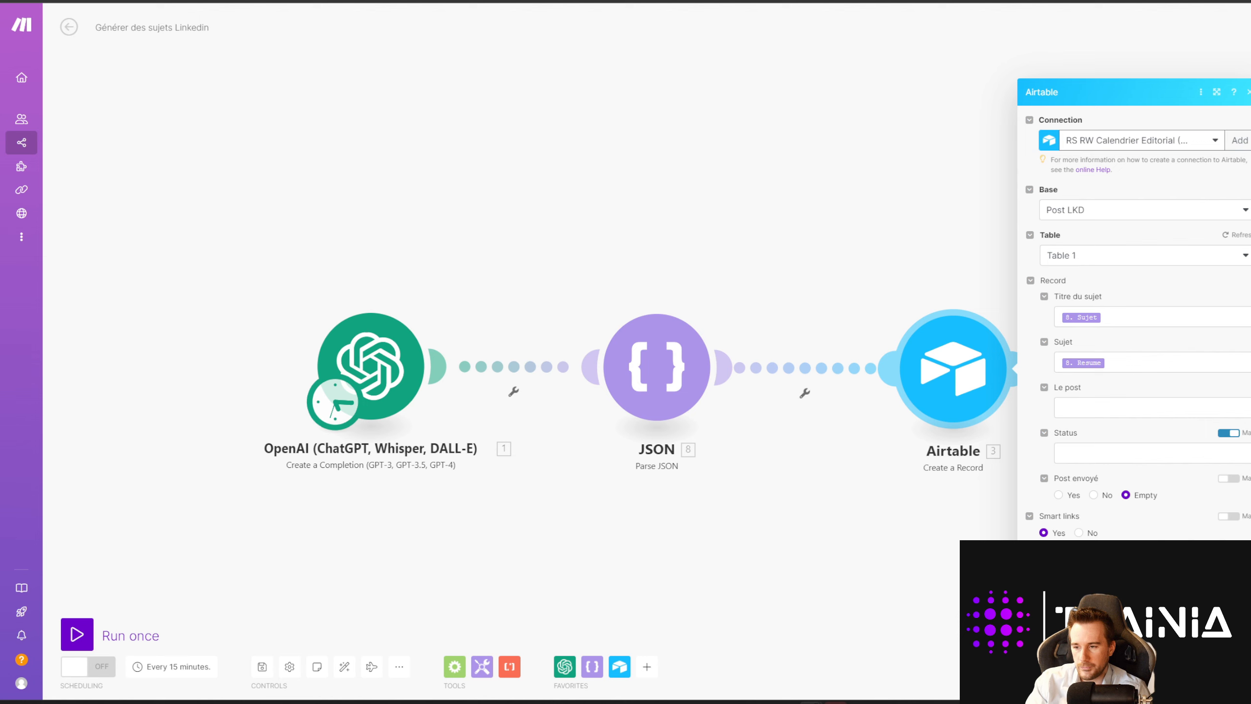
{"action": "left_click", "coordinate": [1236, 645]}
{"action": "left_click_drag", "start_coordinate": [762, 534], "coordinate": [904, 546]}
{"action": "left_click", "coordinate": [1057, 399]}
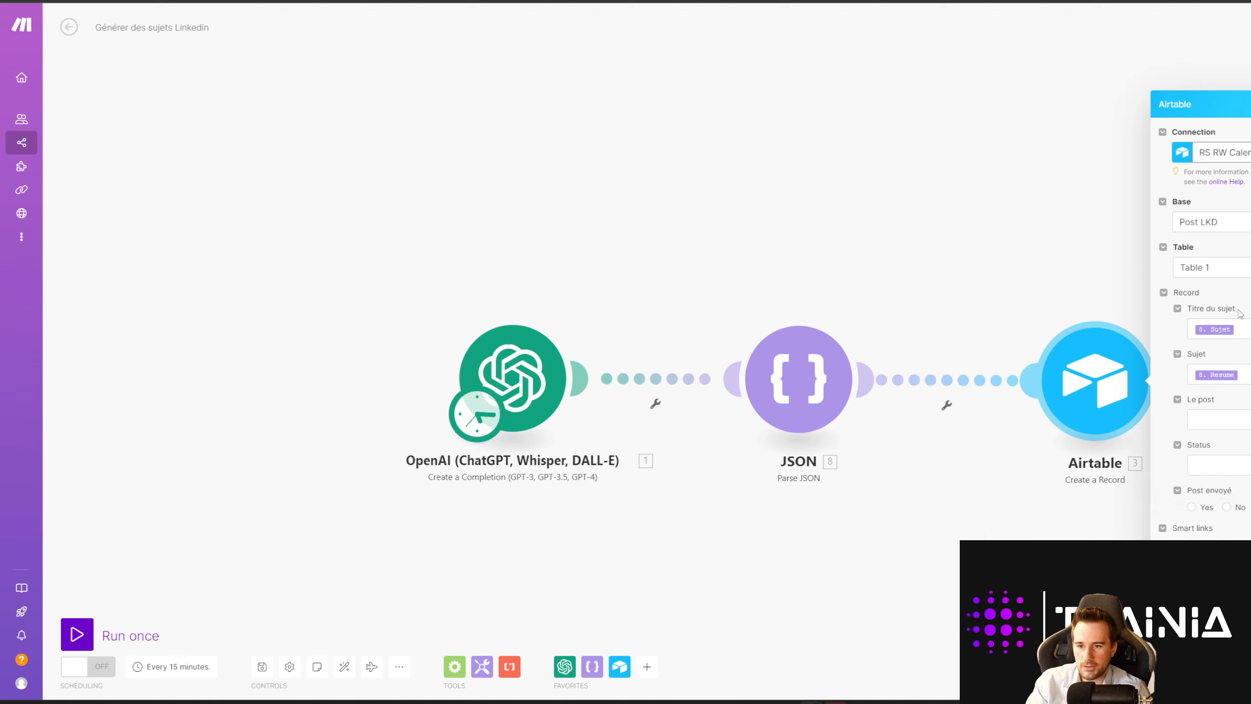
{"action": "left_click", "coordinate": [996, 450]}
Step: Run only the OpenAI module for sample output and realign the three modules
{"action": "right_click", "coordinate": [511, 379]}
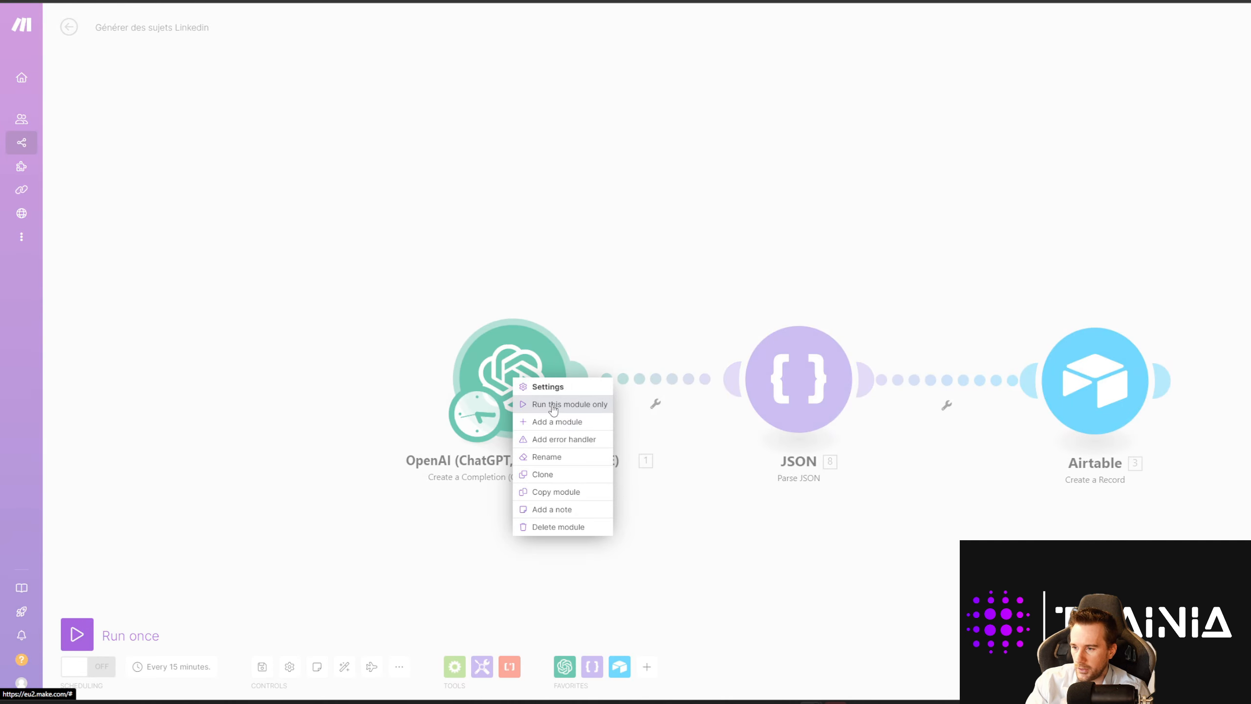
{"action": "left_click", "coordinate": [554, 405]}
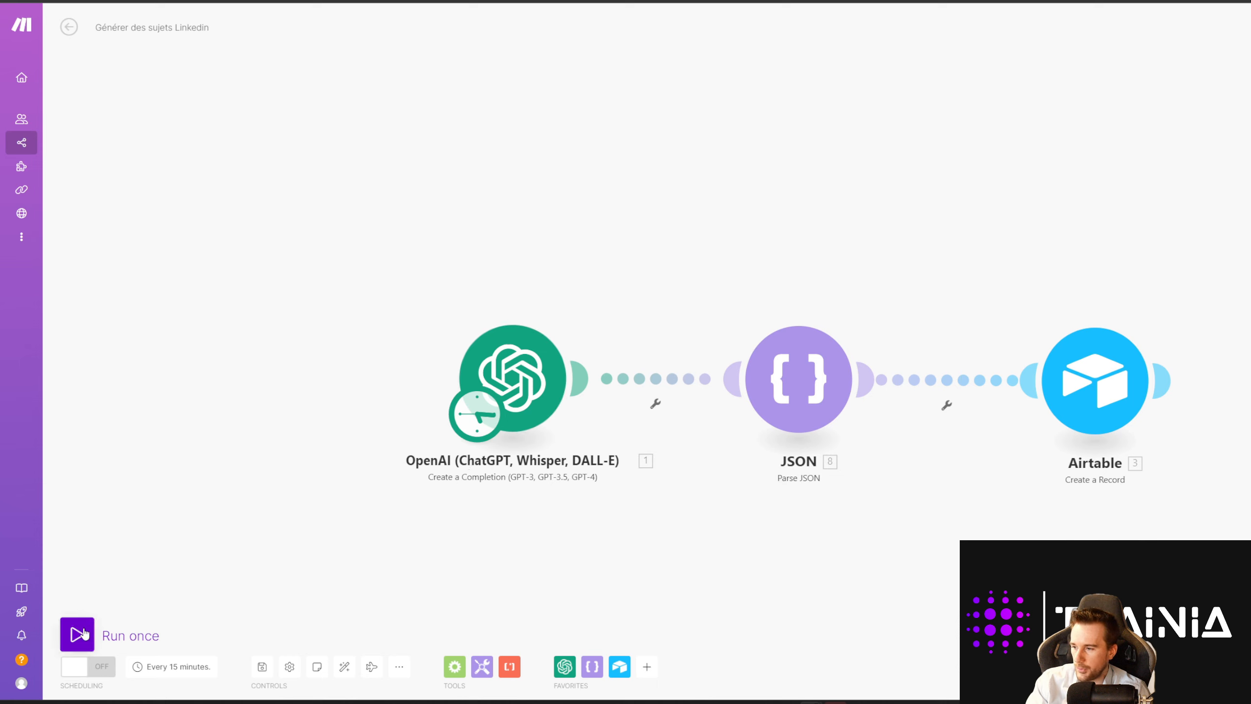
{"action": "left_click_drag", "start_coordinate": [509, 383], "coordinate": [517, 381]}
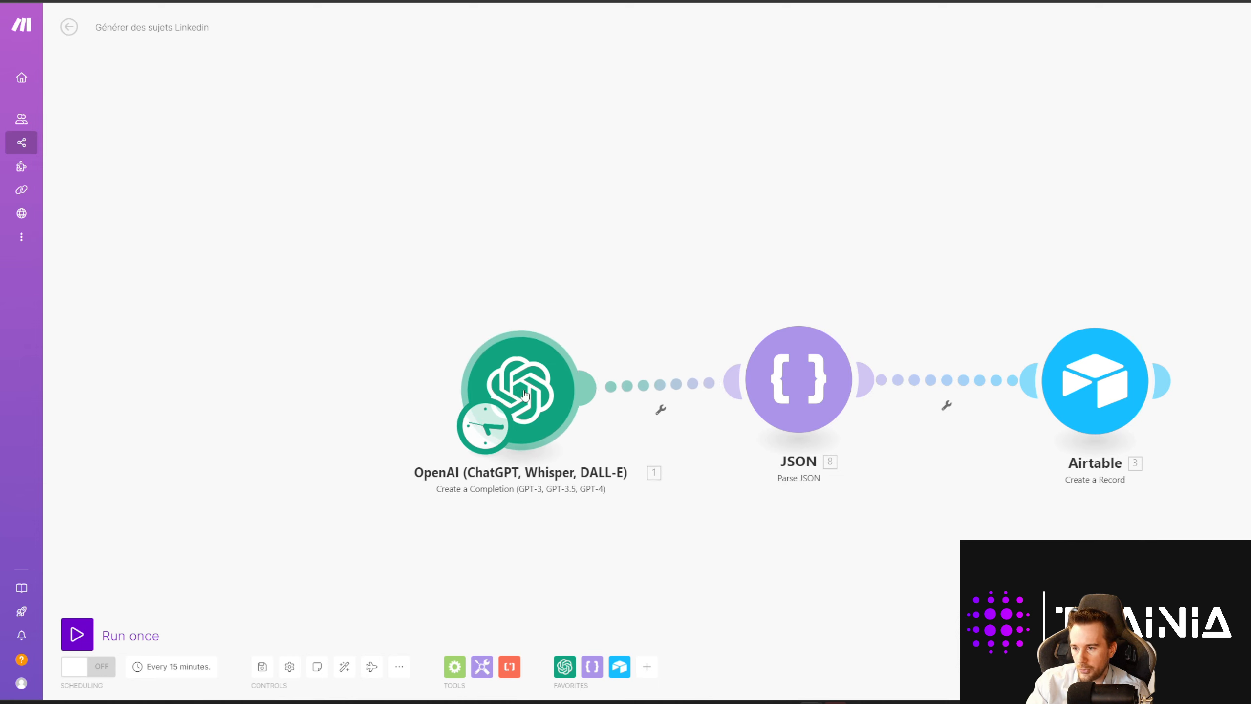
{"action": "mouse_move", "coordinate": [808, 389]}
{"action": "left_mouse_down"}
{"action": "mouse_move", "coordinate": [740, 389]}
{"action": "mouse_move", "coordinate": [811, 389]}
{"action": "left_mouse_up"}
{"action": "left_click_drag", "start_coordinate": [1098, 424], "coordinate": [1053, 423]}
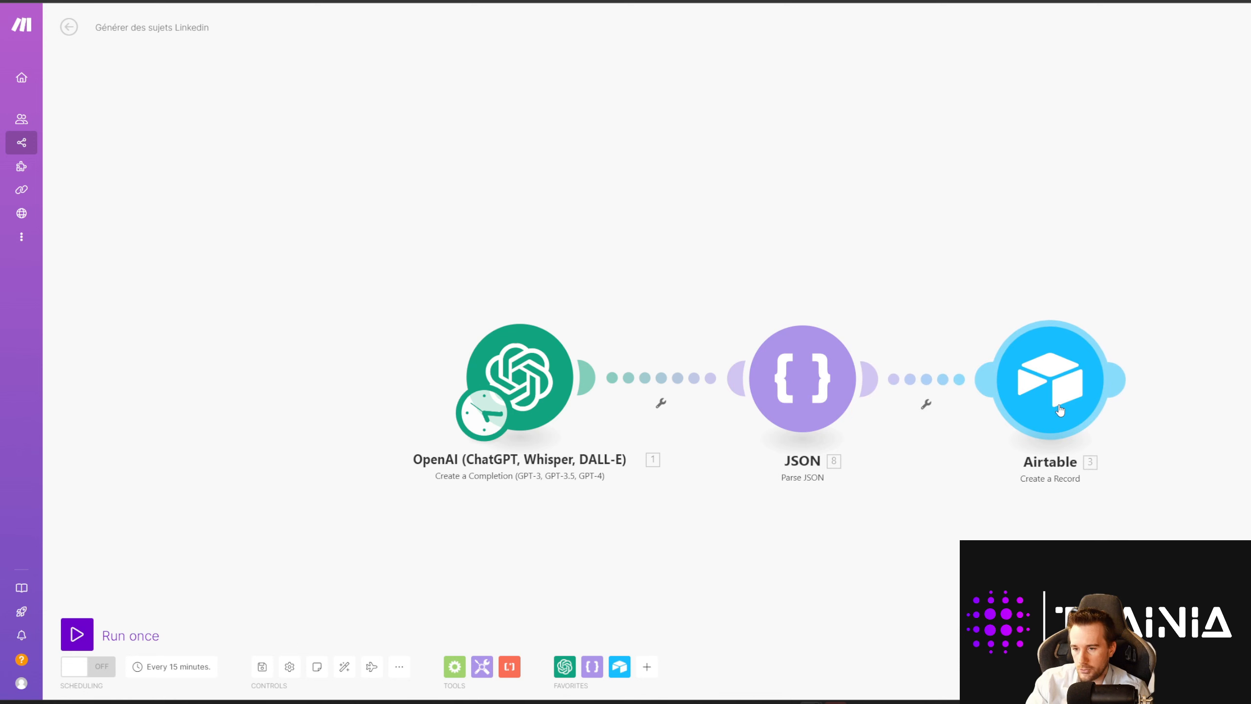
Step: Check the Airtable module's Sujet field mapping and close its settings
{"action": "left_click", "coordinate": [1062, 404]}
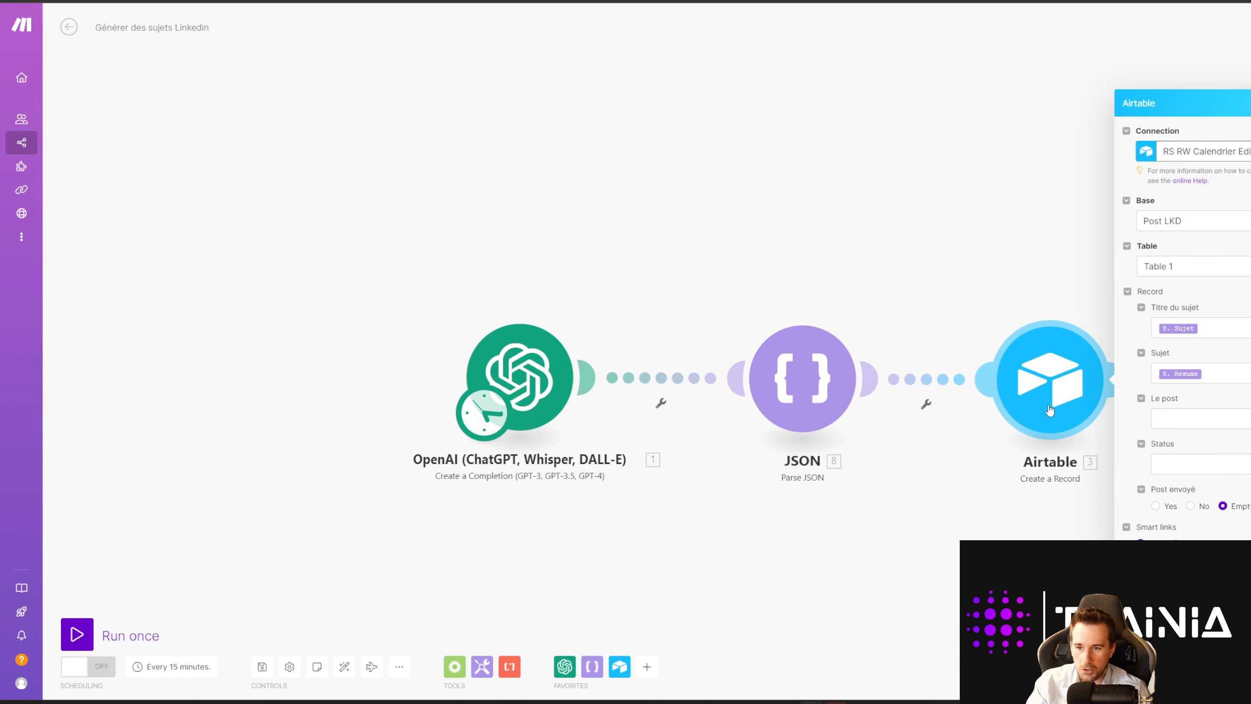
{"action": "left_click", "coordinate": [1236, 377]}
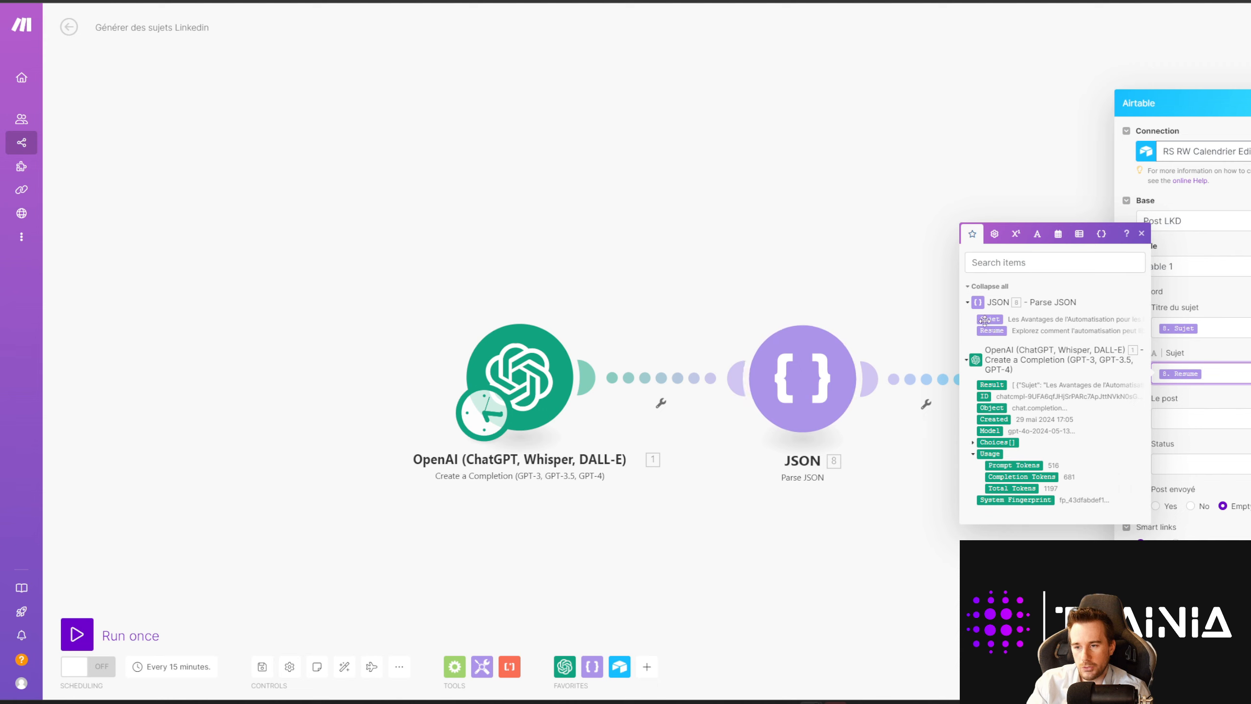
{"action": "left_click", "coordinate": [1232, 351]}
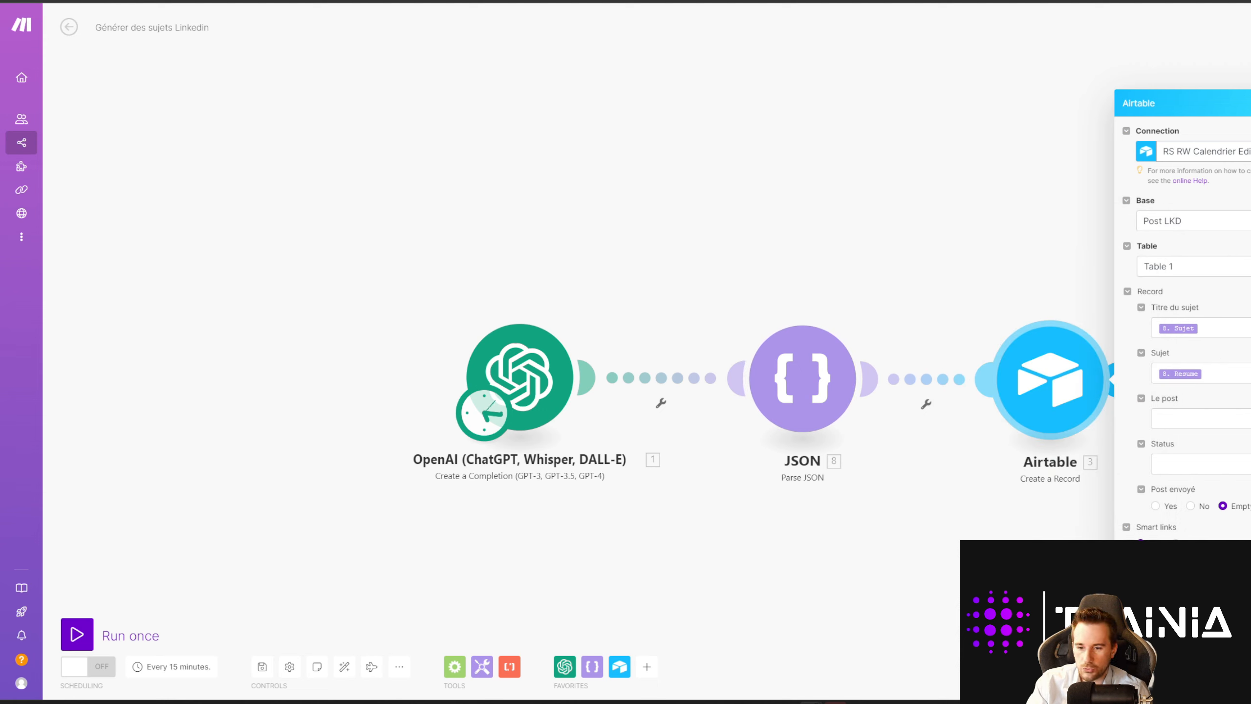
{"action": "left_click", "coordinate": [965, 476]}
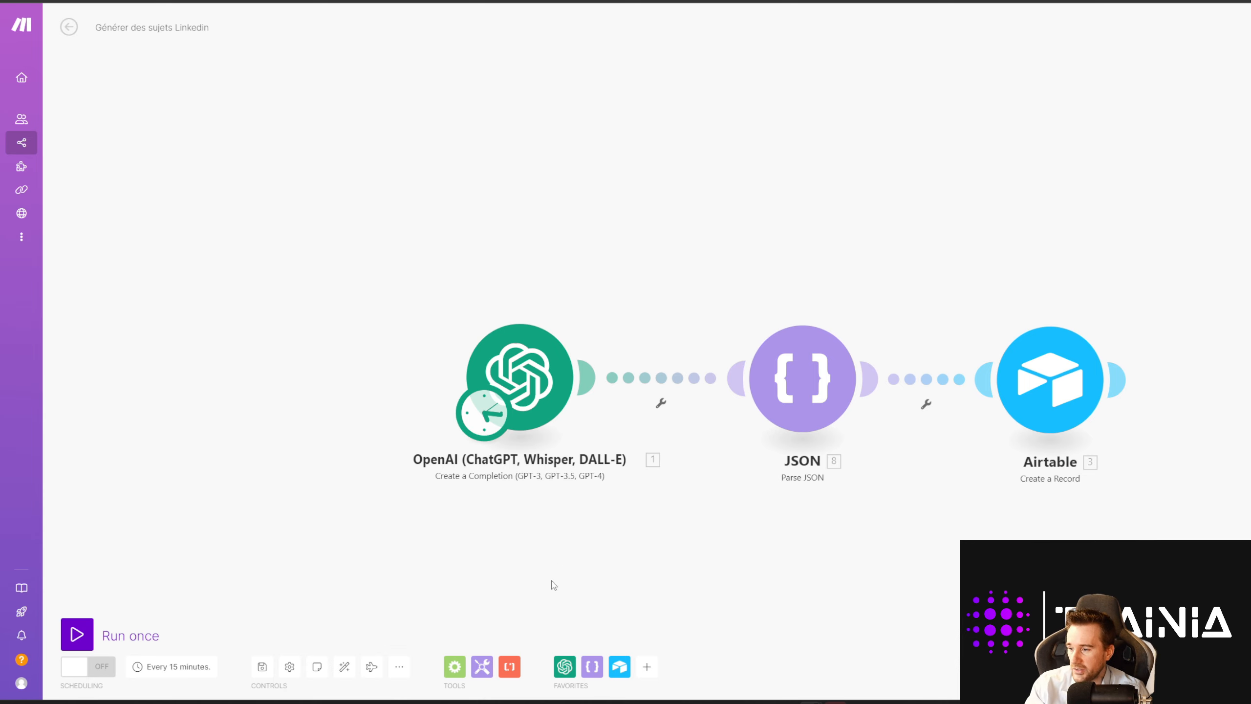
Step: In the Post LKD table, select records 2–17 and delete all 16
{"action": "left_click", "coordinate": [263, 667]}
{"action": "left_click", "coordinate": [166, 1]}
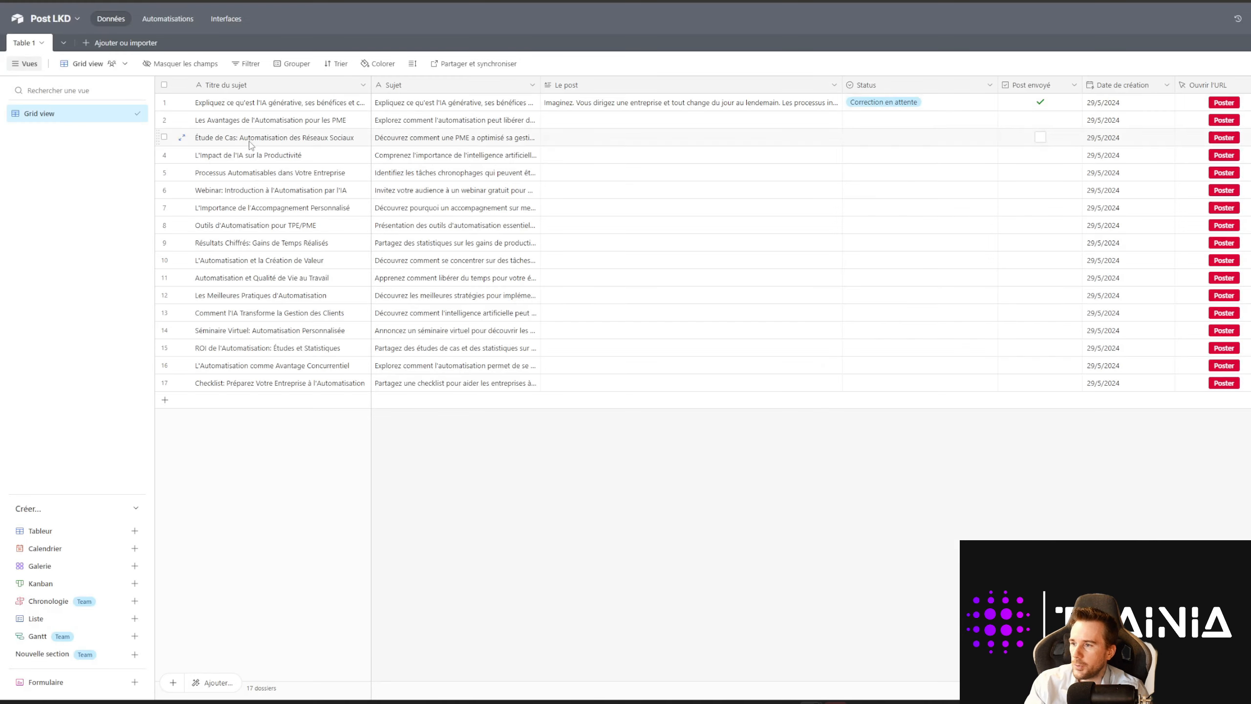
{"action": "left_click", "coordinate": [164, 84]}
{"action": "left_click", "coordinate": [164, 102]}
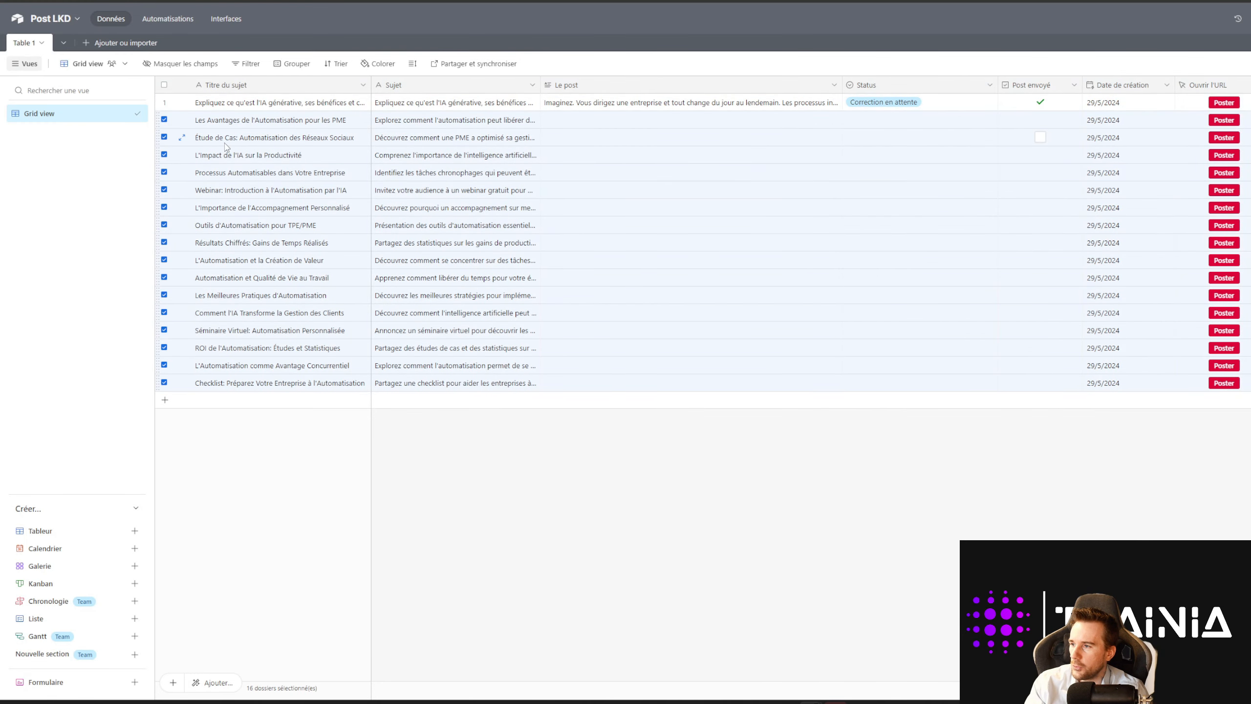
{"action": "right_click", "coordinate": [237, 143]}
{"action": "left_click", "coordinate": [290, 185]}
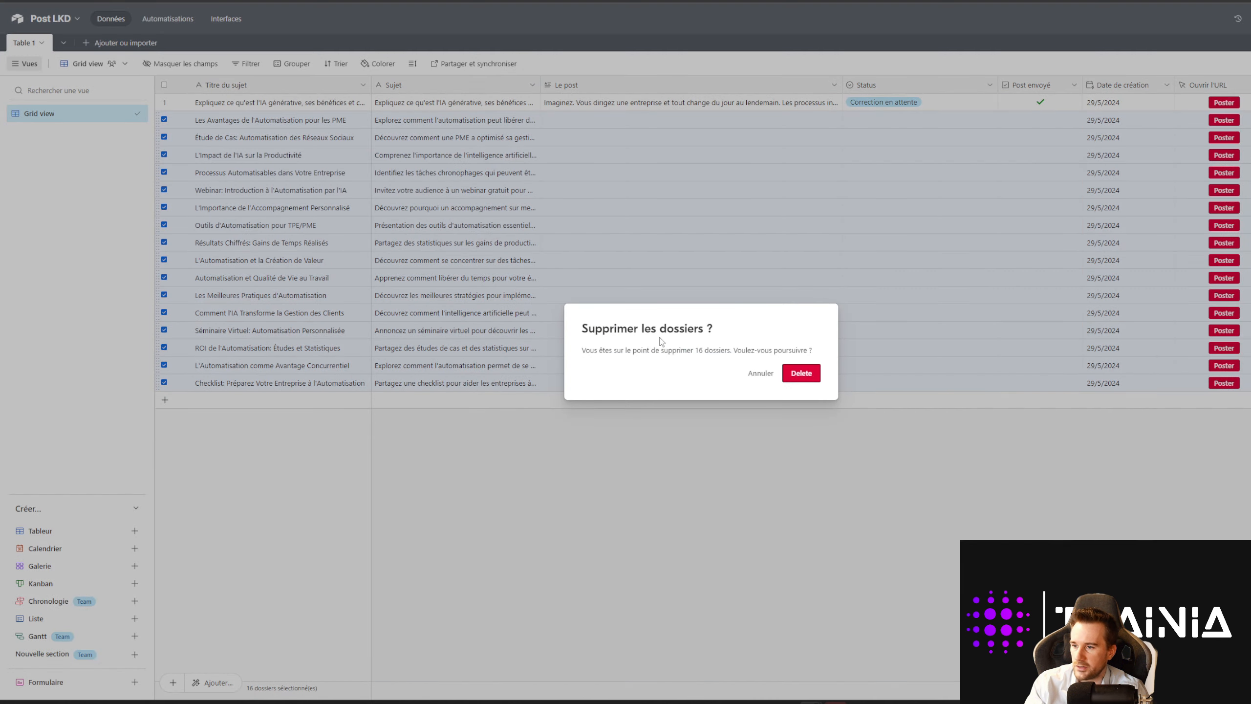
{"action": "left_click", "coordinate": [801, 372]}
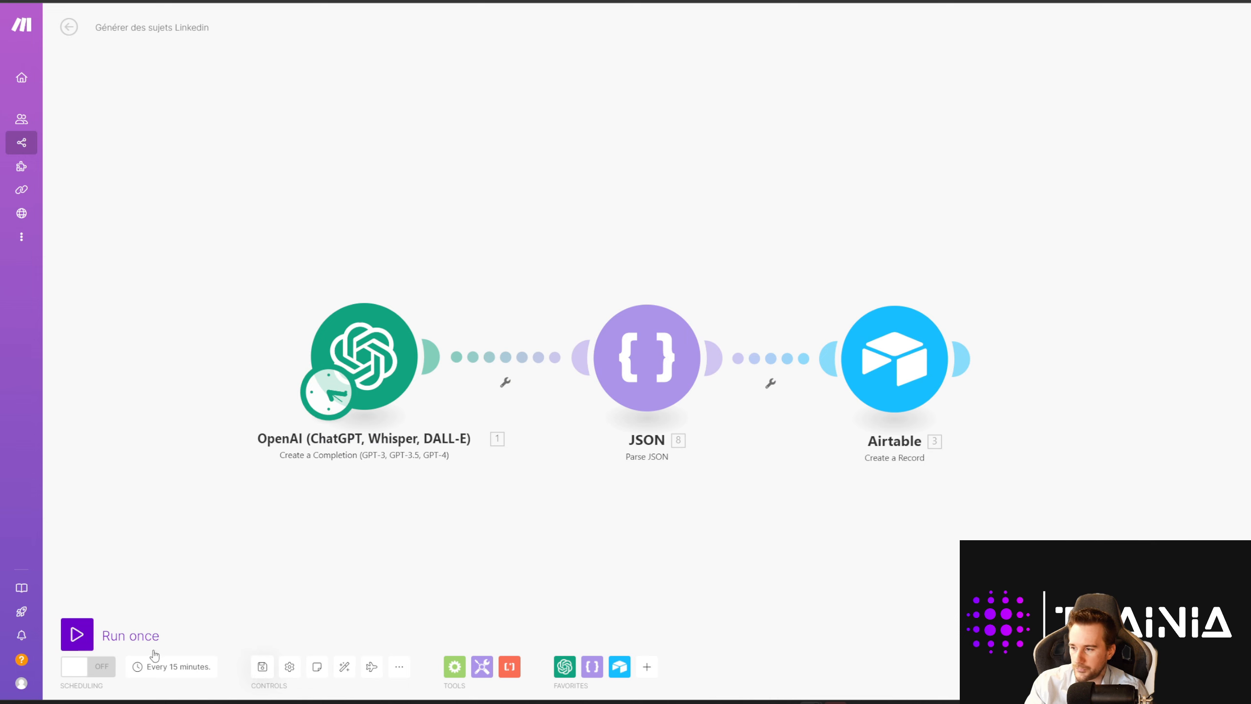
Step: Run the scenario once so OpenAI and JSON process 1 bundle and Airtable creates 16 records
{"action": "left_click", "coordinate": [77, 634]}
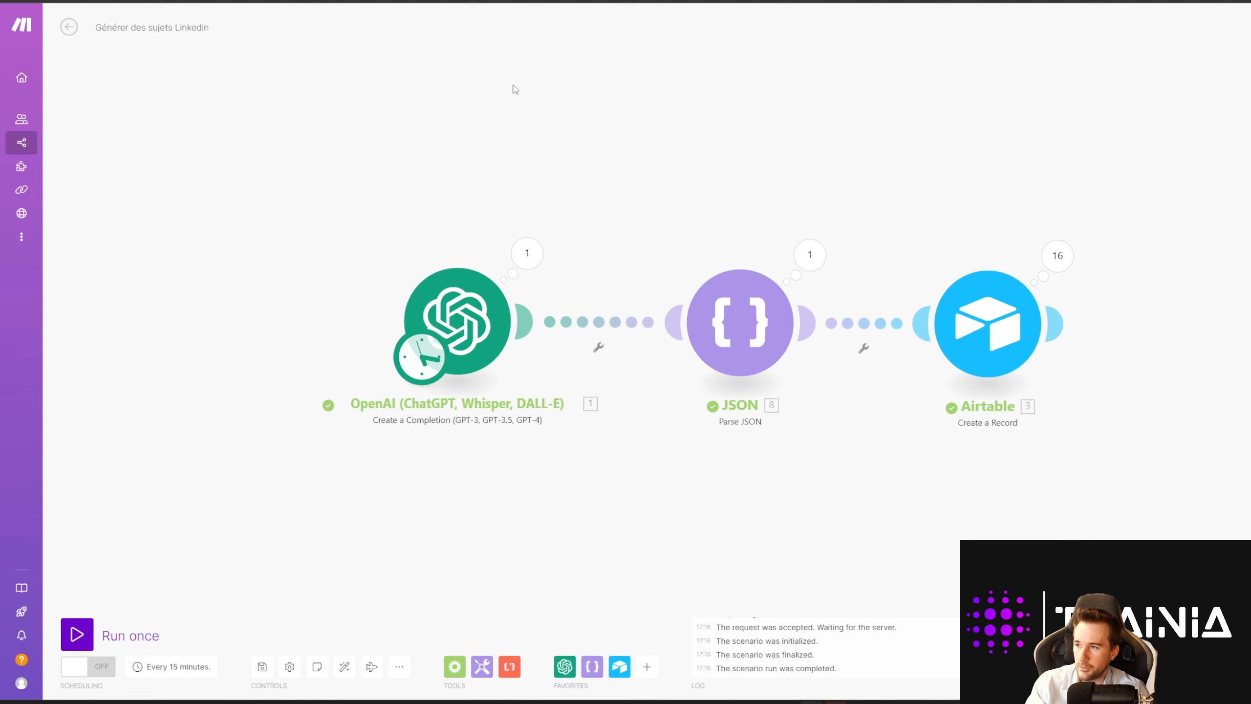
{"action": "left_click", "coordinate": [384, 1]}
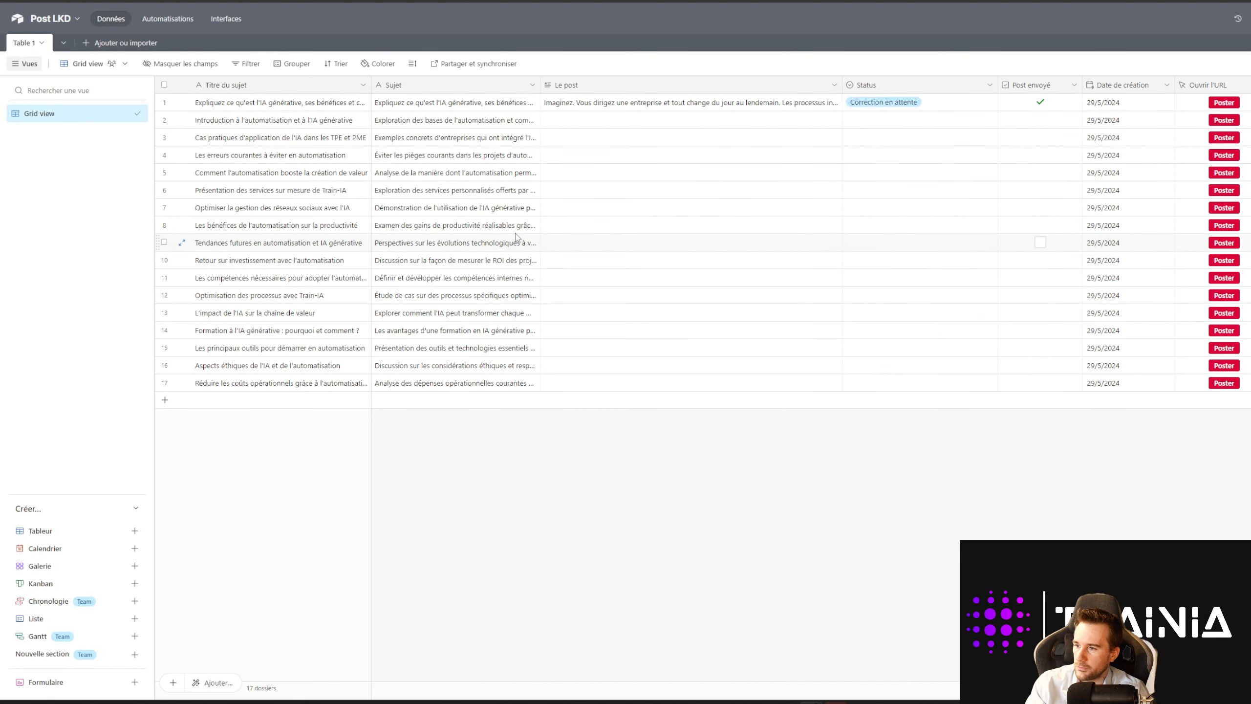
{"action": "left_click", "coordinate": [240, 127]}
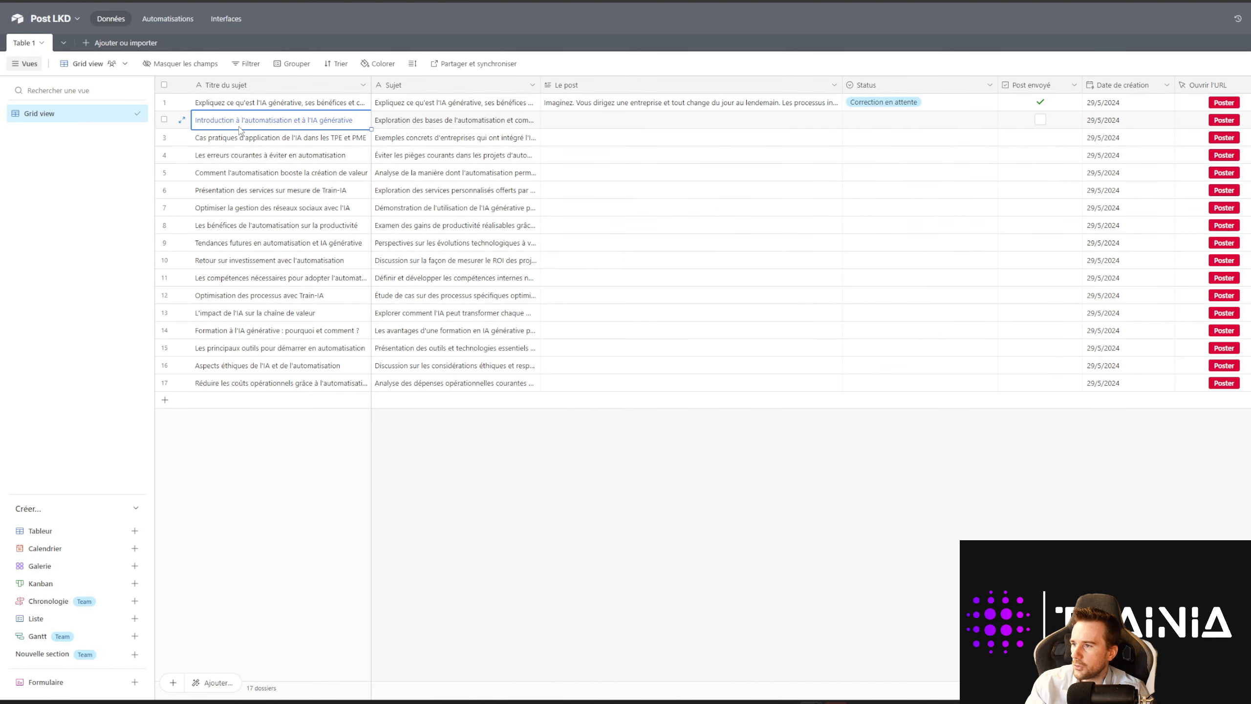
{"action": "left_click", "coordinate": [240, 127]}
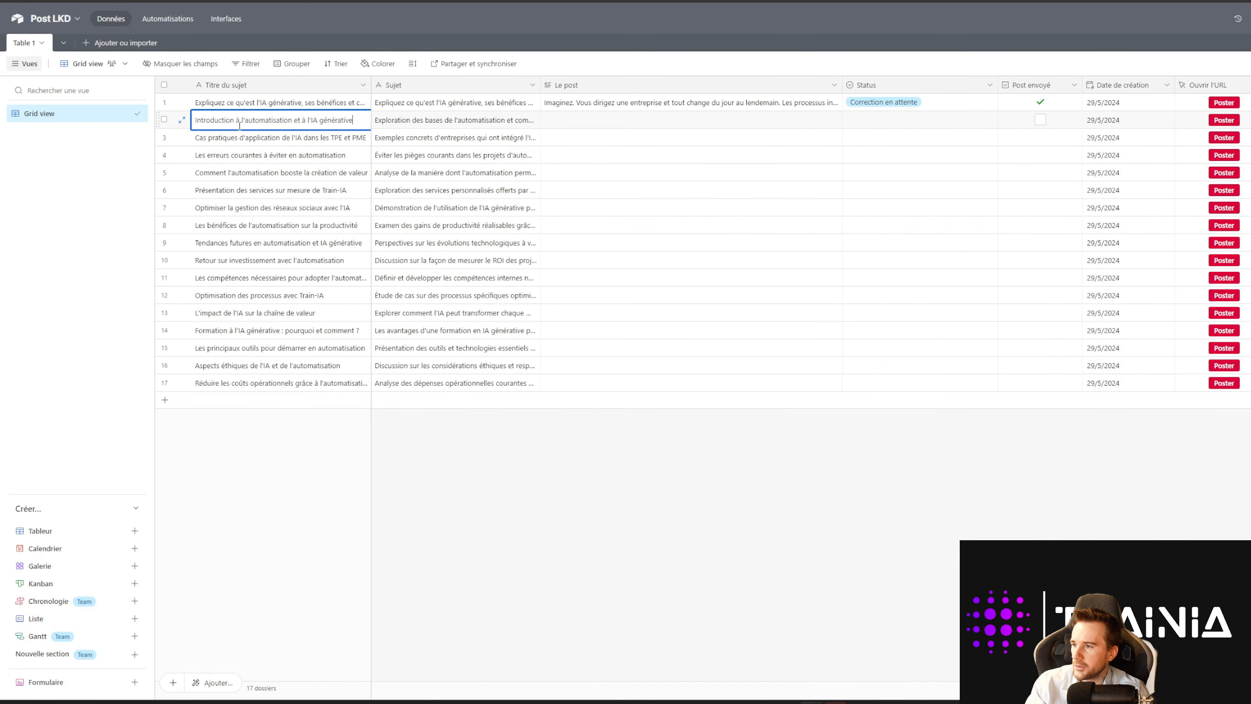
{"action": "double_click", "coordinate": [435, 125]}
{"action": "left_click", "coordinate": [556, 123]}
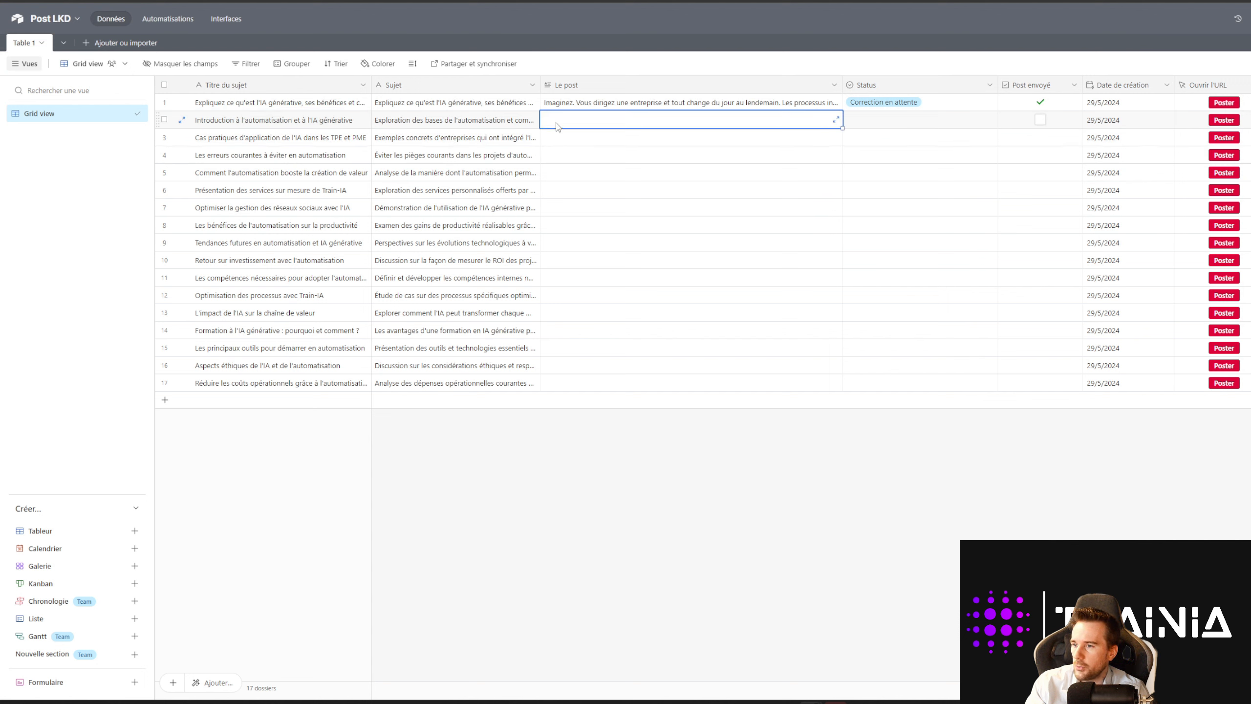
{"action": "left_click", "coordinate": [508, 121]}
{"action": "left_click", "coordinate": [533, 84]}
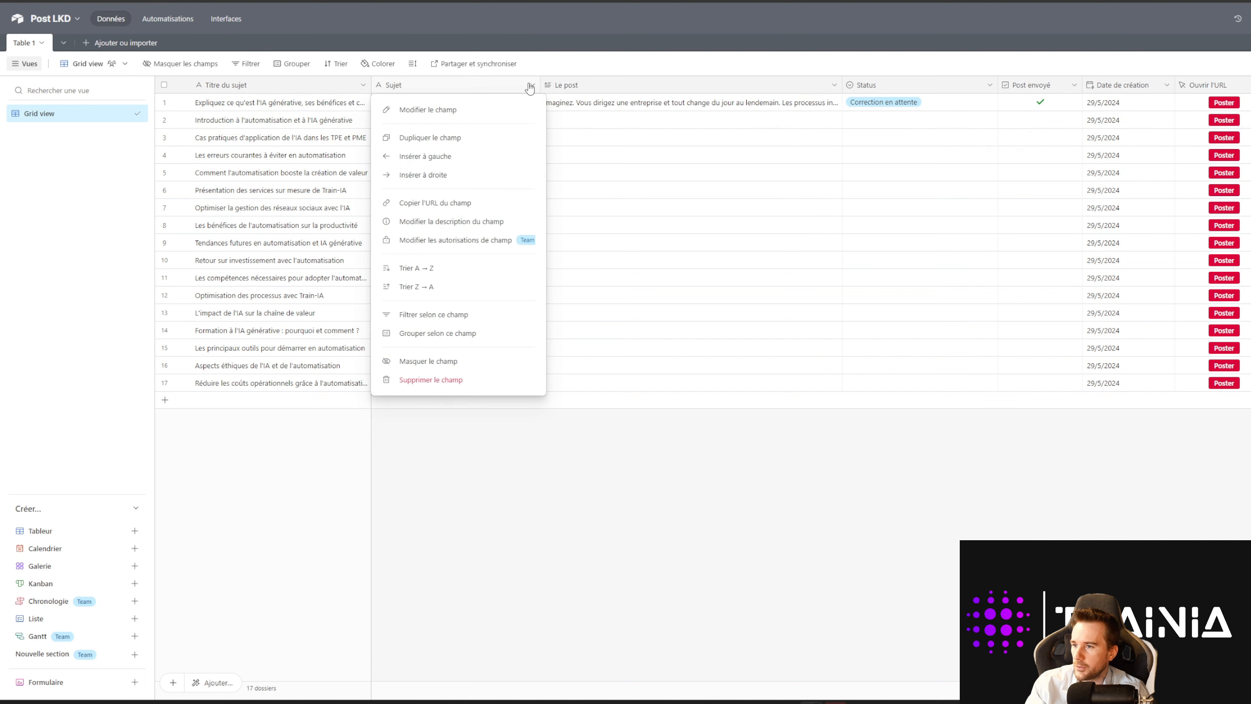
{"action": "left_click", "coordinate": [476, 121]}
{"action": "left_click", "coordinate": [478, 139]}
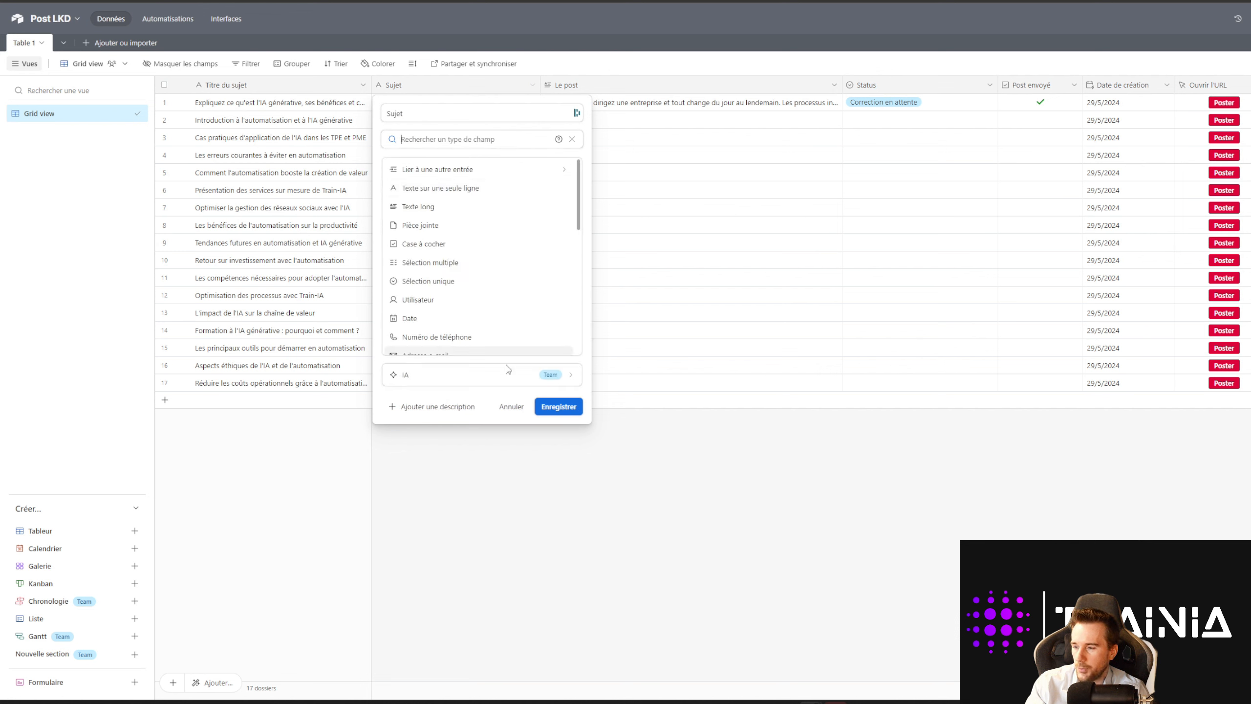
{"action": "left_click", "coordinate": [511, 406]}
{"action": "left_click", "coordinate": [788, 105]}
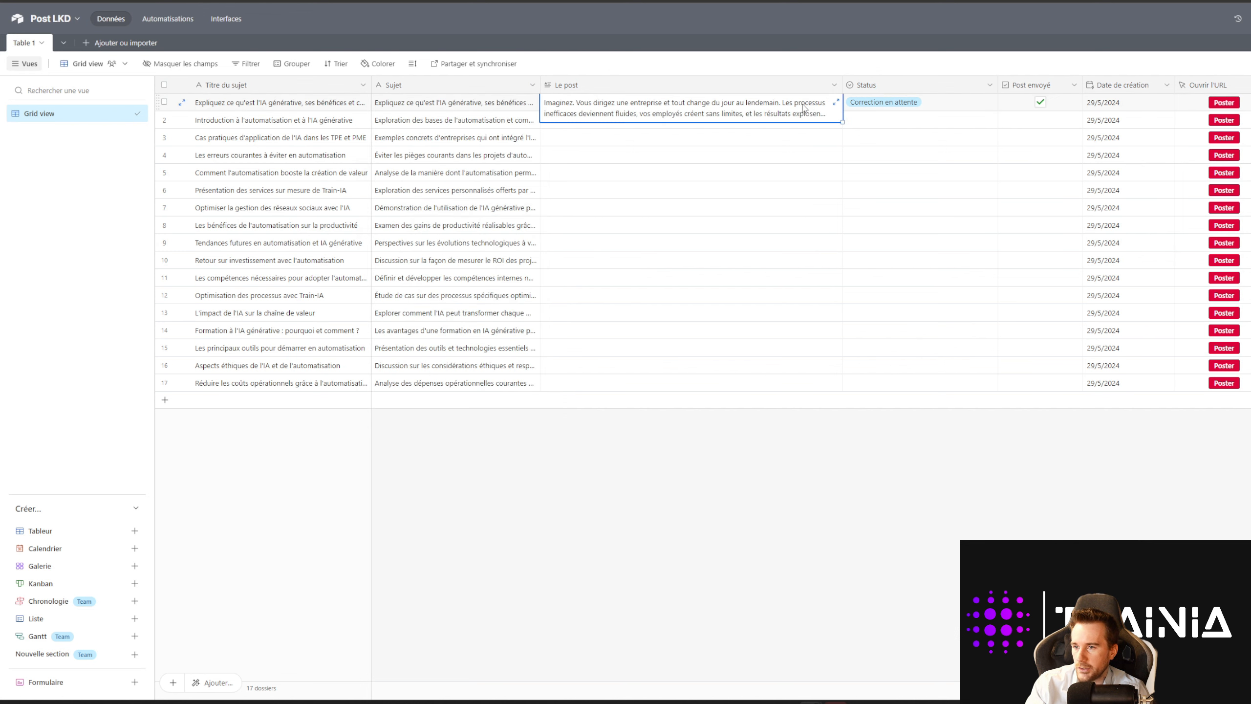
{"action": "left_click", "coordinate": [828, 103]}
{"action": "scroll", "coordinate": [955, 170], "scroll_direction": "down", "scroll_amount": 8}
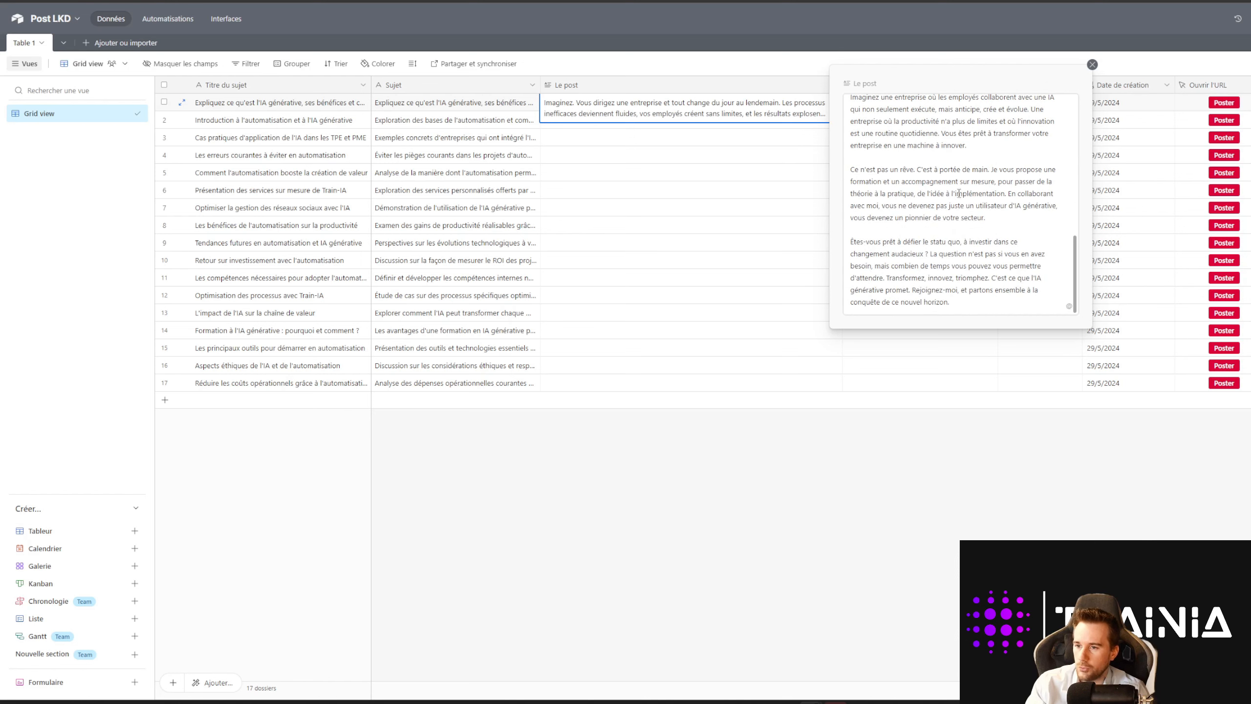
{"action": "scroll", "coordinate": [960, 193], "scroll_direction": "up", "scroll_amount": 8}
{"action": "left_click", "coordinate": [864, 485]}
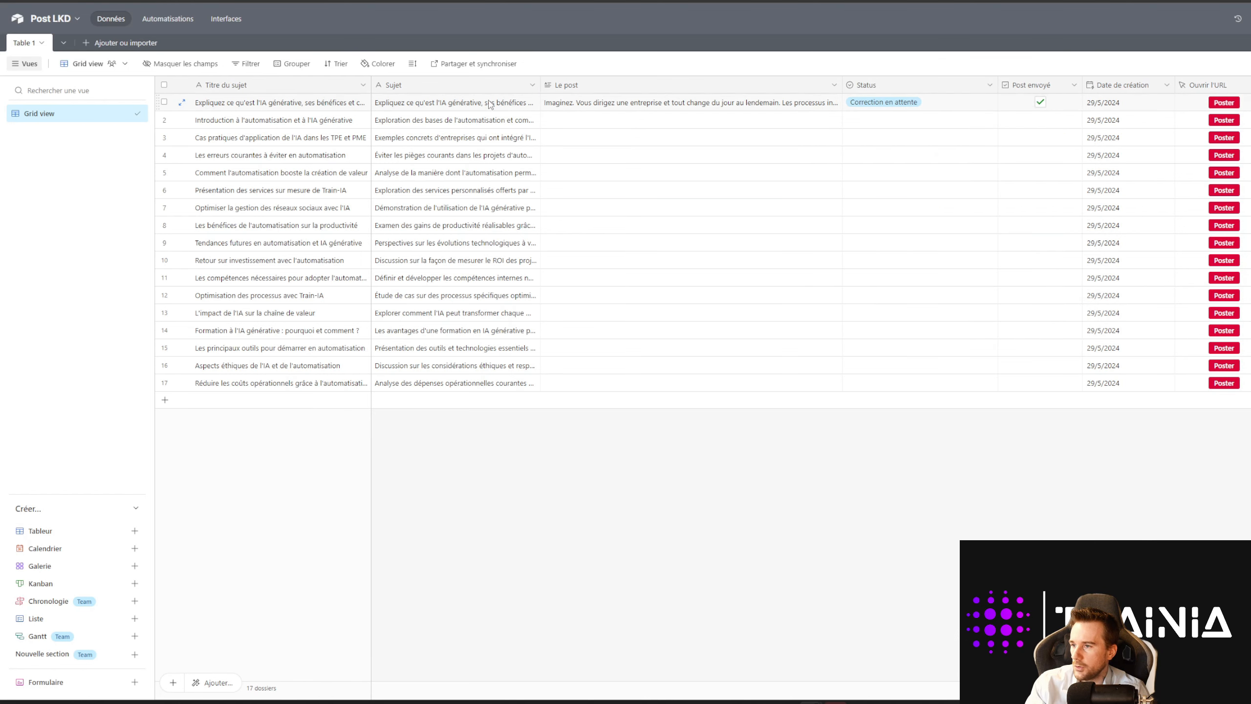
{"action": "key", "text": "alt+Tab"}
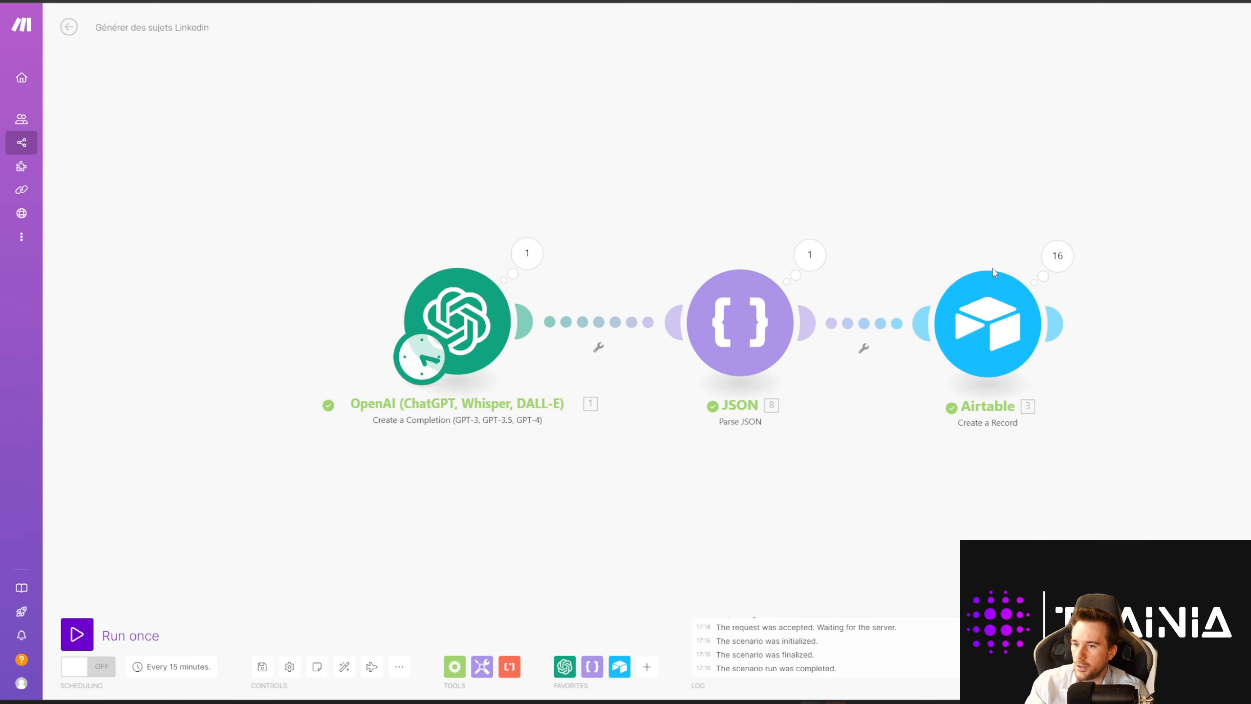
{"action": "left_click", "coordinate": [1057, 257]}
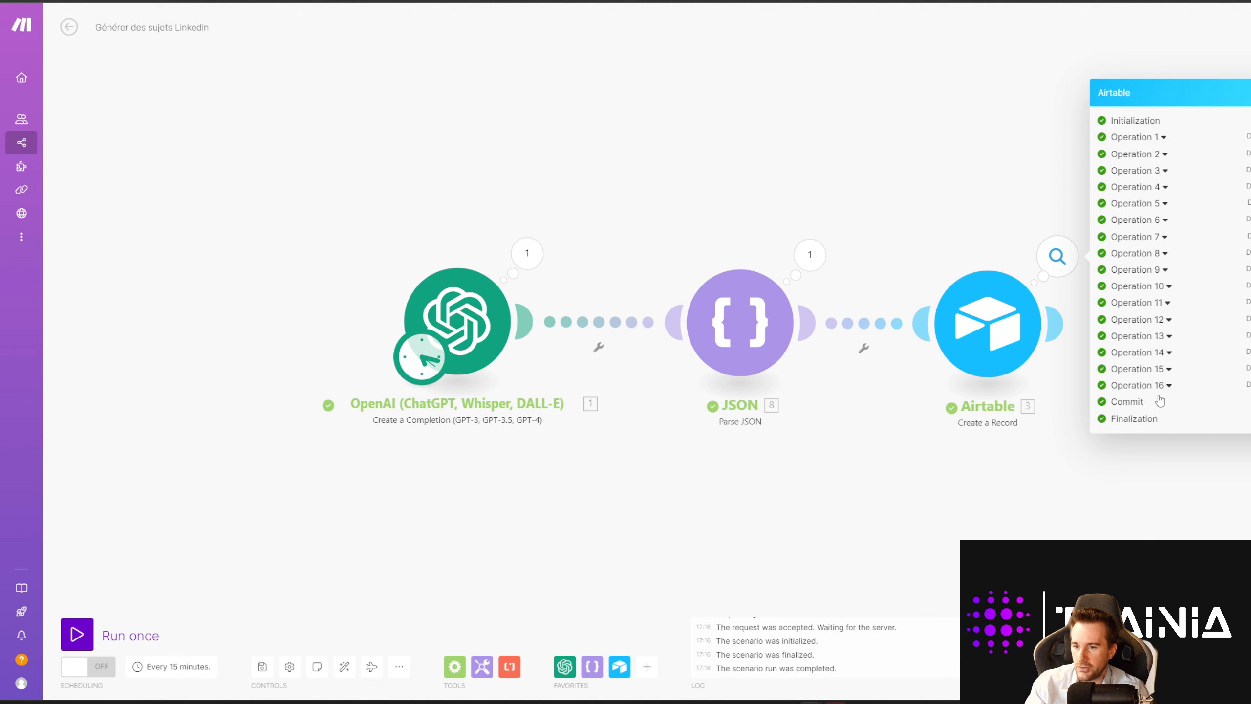
{"action": "left_click", "coordinate": [804, 255]}
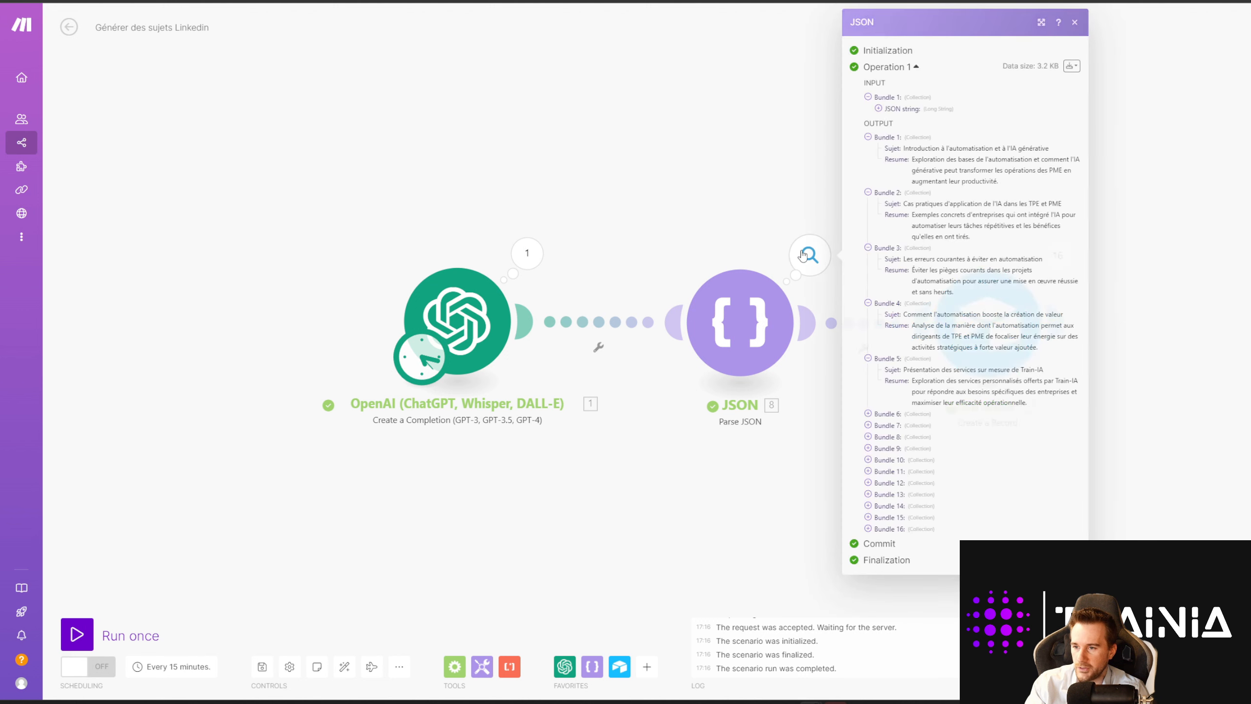
{"action": "left_click_drag", "start_coordinate": [886, 148], "coordinate": [1033, 187]}
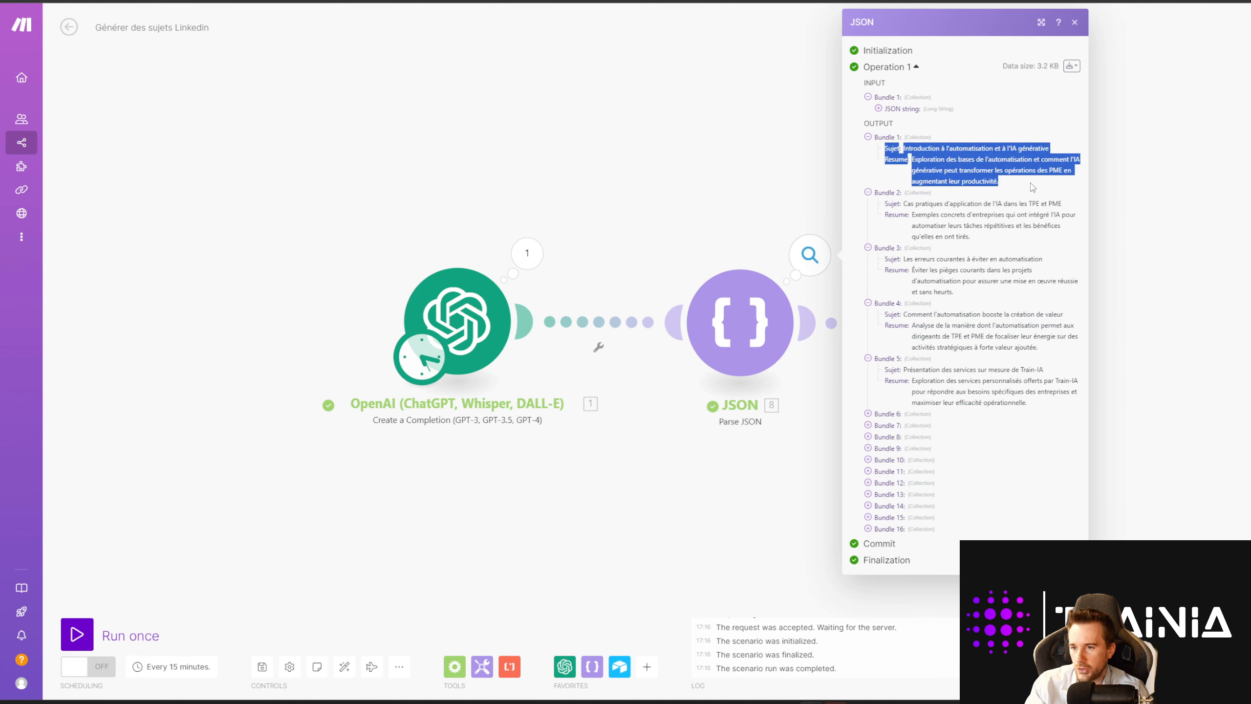
{"action": "left_click_drag", "start_coordinate": [895, 202], "coordinate": [1038, 238]}
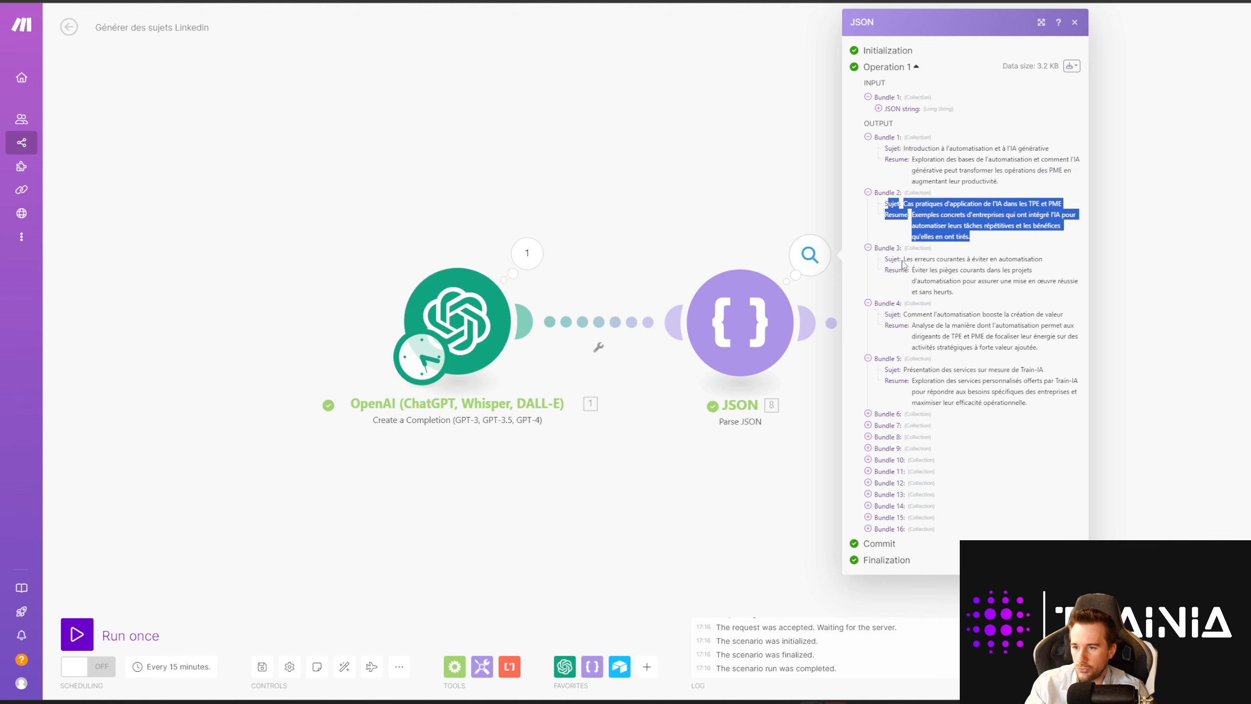
{"action": "left_click_drag", "start_coordinate": [893, 259], "coordinate": [997, 302]}
{"action": "left_click_drag", "start_coordinate": [892, 314], "coordinate": [1034, 348]}
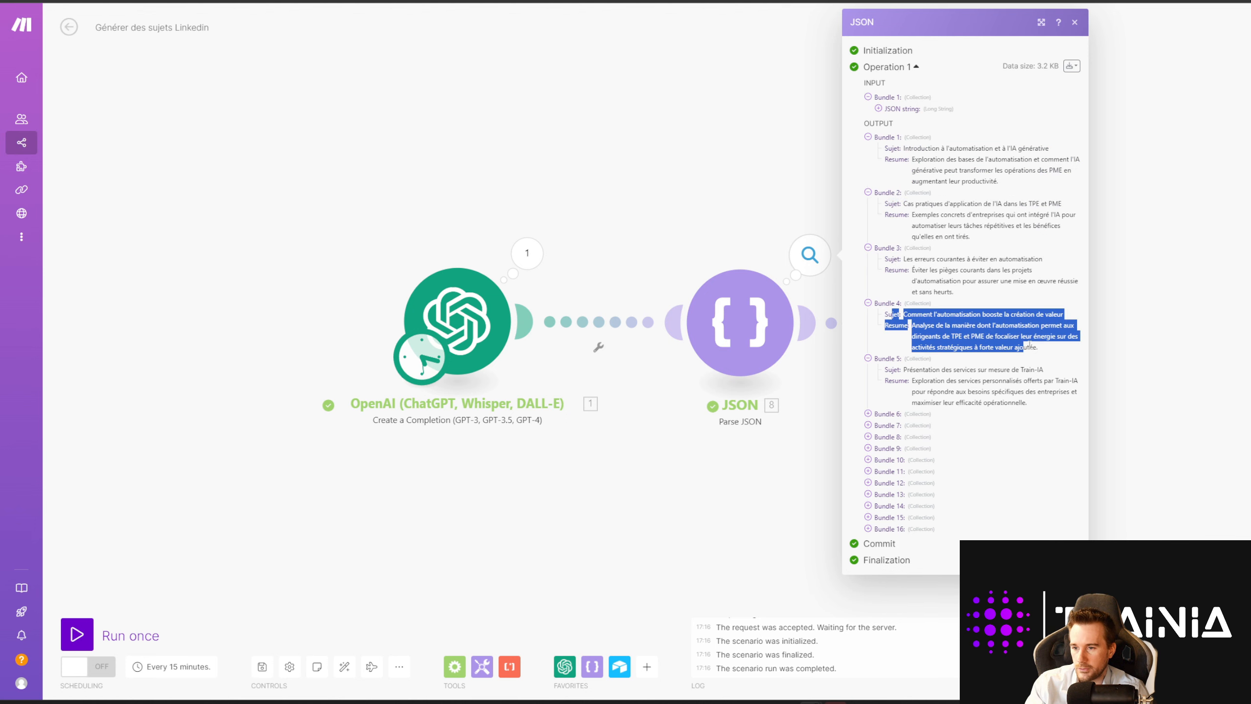
{"action": "left_click", "coordinate": [713, 511]}
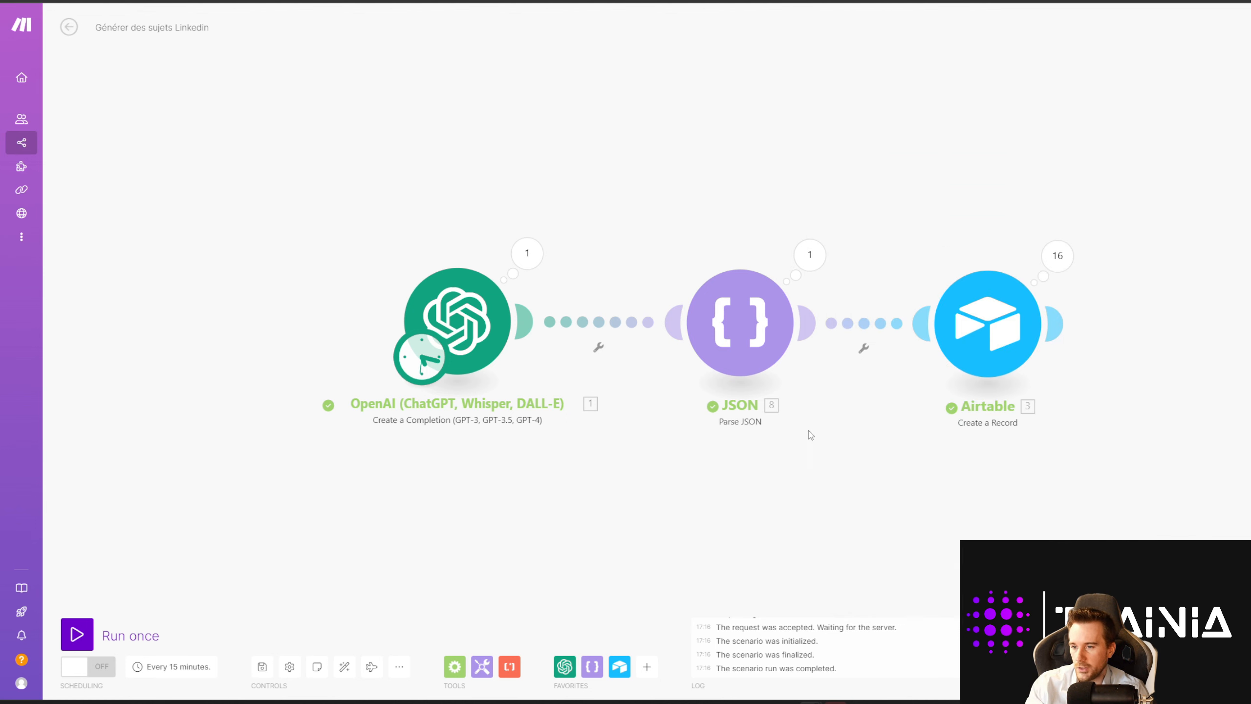
{"action": "left_click", "coordinate": [988, 323]}
{"action": "left_click", "coordinate": [1149, 276]}
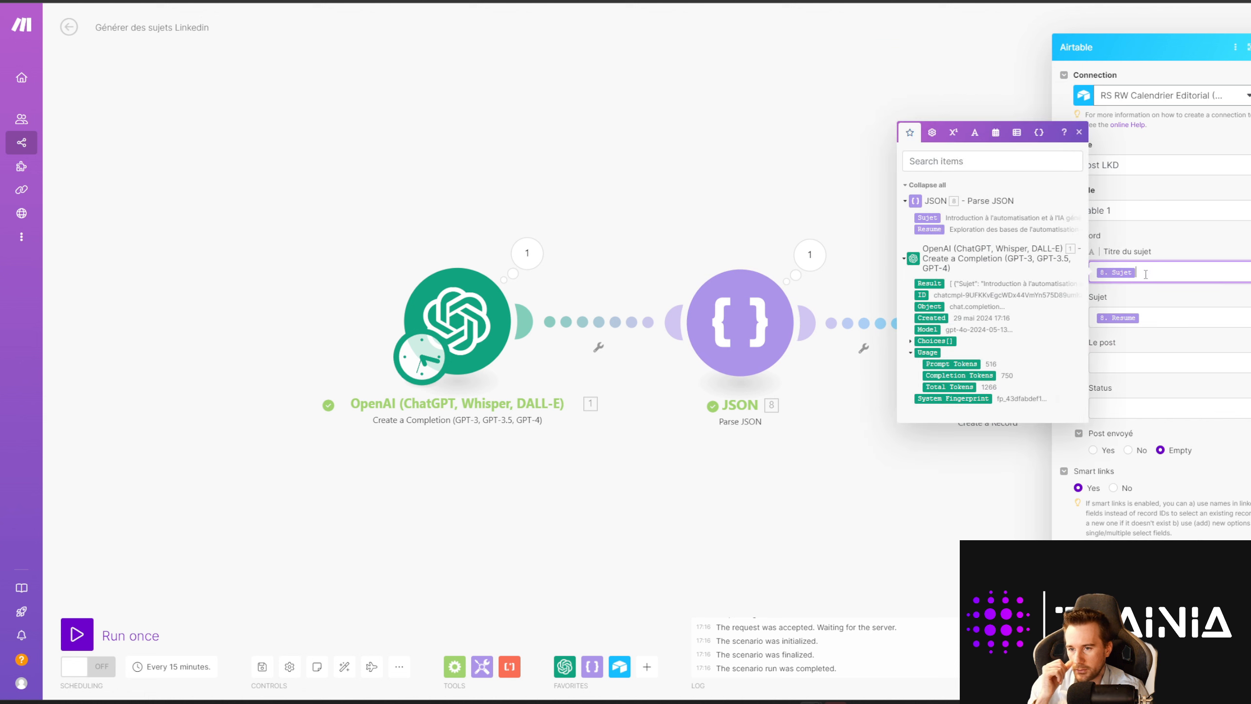
{"action": "left_click", "coordinate": [1156, 314]}
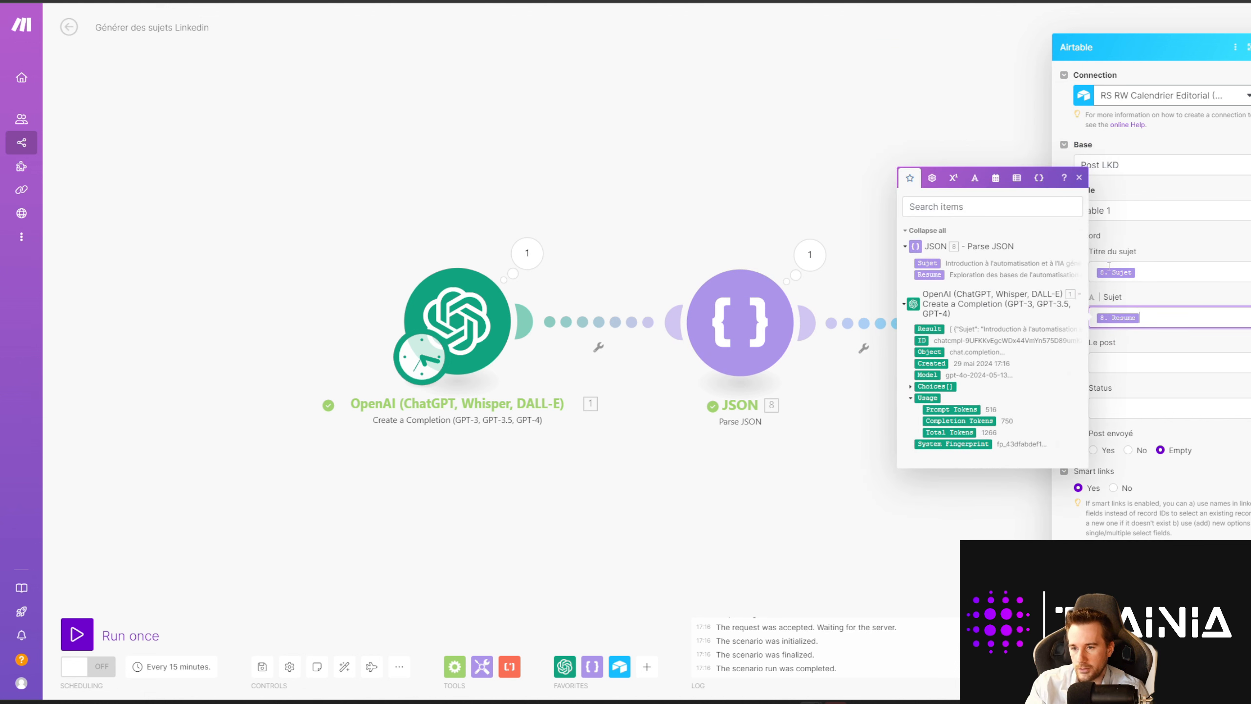
{"action": "left_click", "coordinate": [939, 546]}
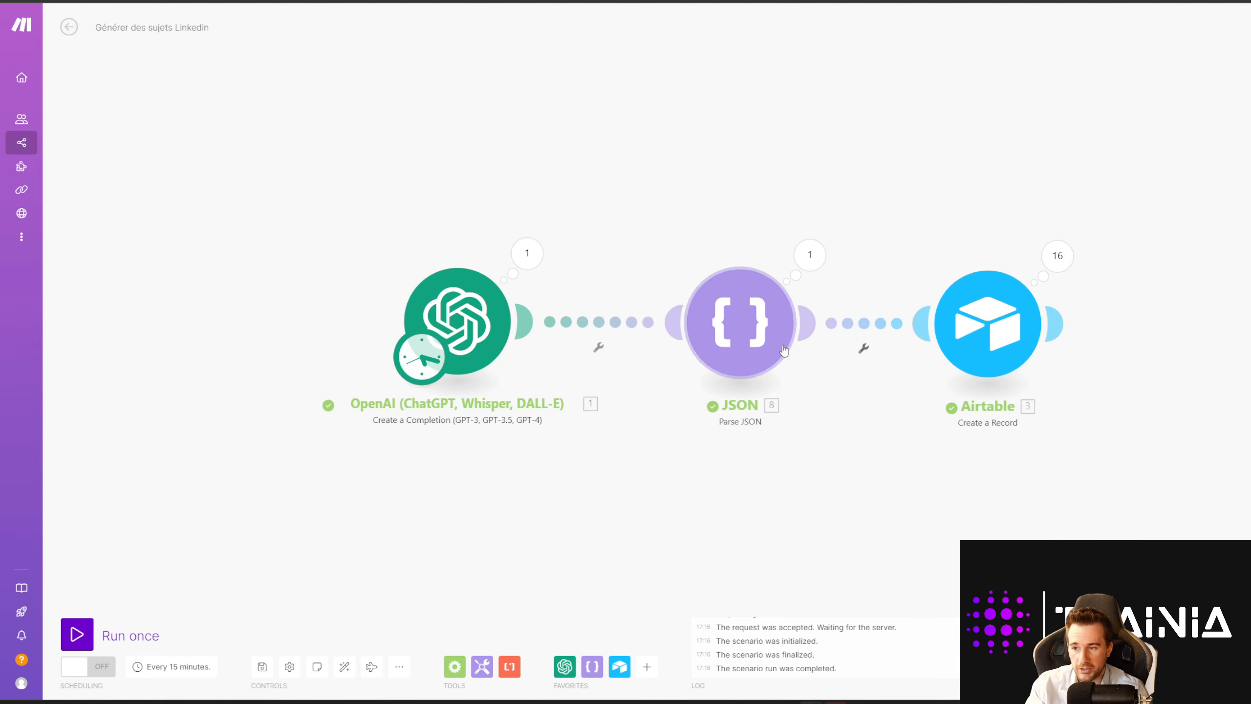
{"action": "left_click_drag", "start_coordinate": [726, 452], "coordinate": [726, 480]}
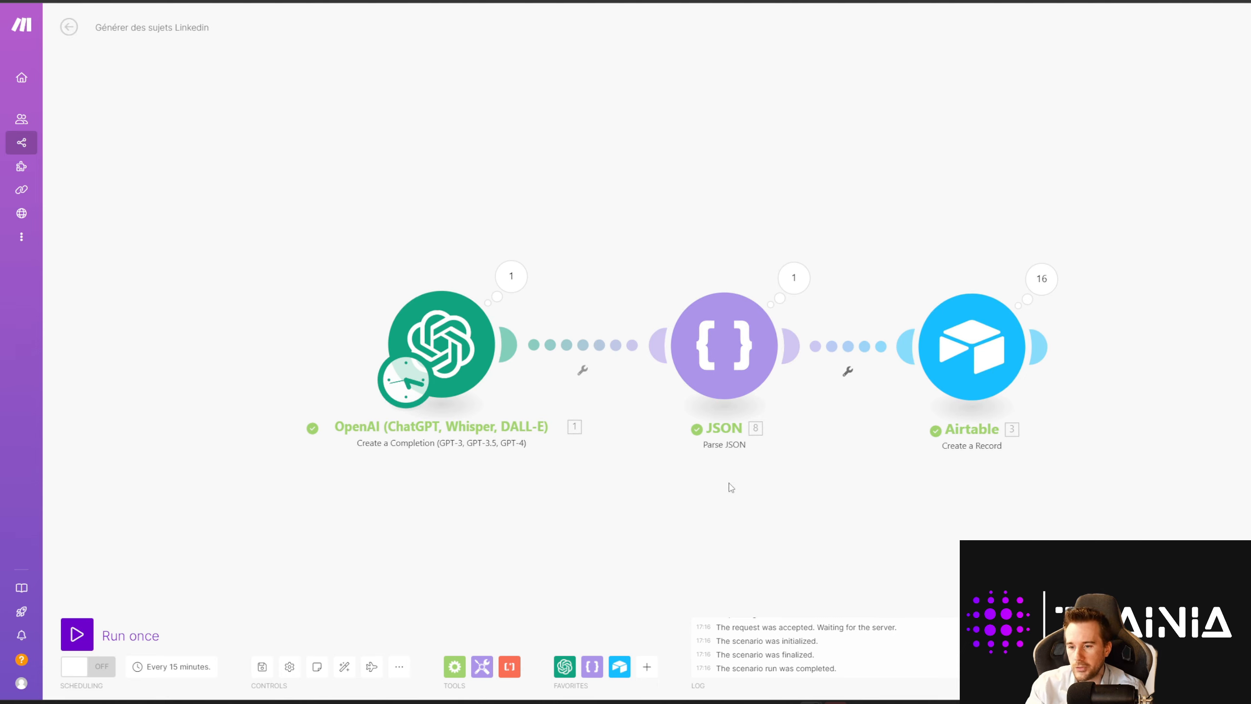
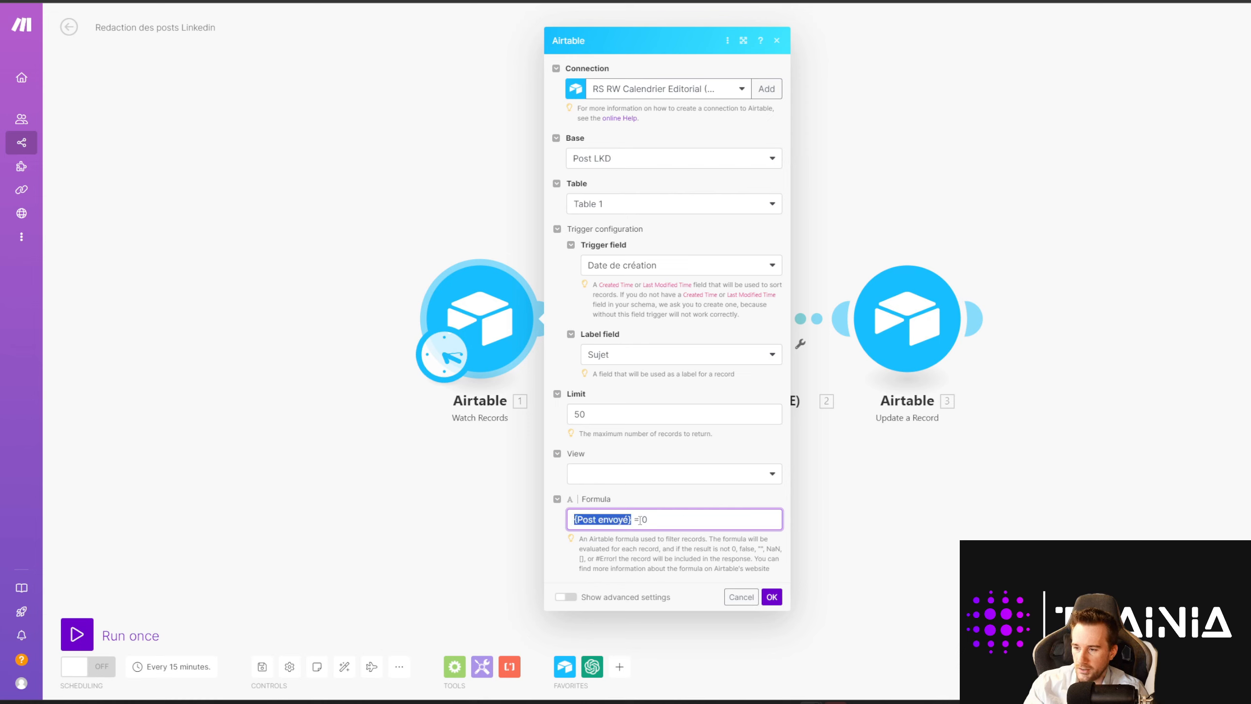
Step: Tick Post envoyé on Airtable row 1, then set the Watch Records limit to 1
{"action": "key", "text": "ctrl+Tab"}
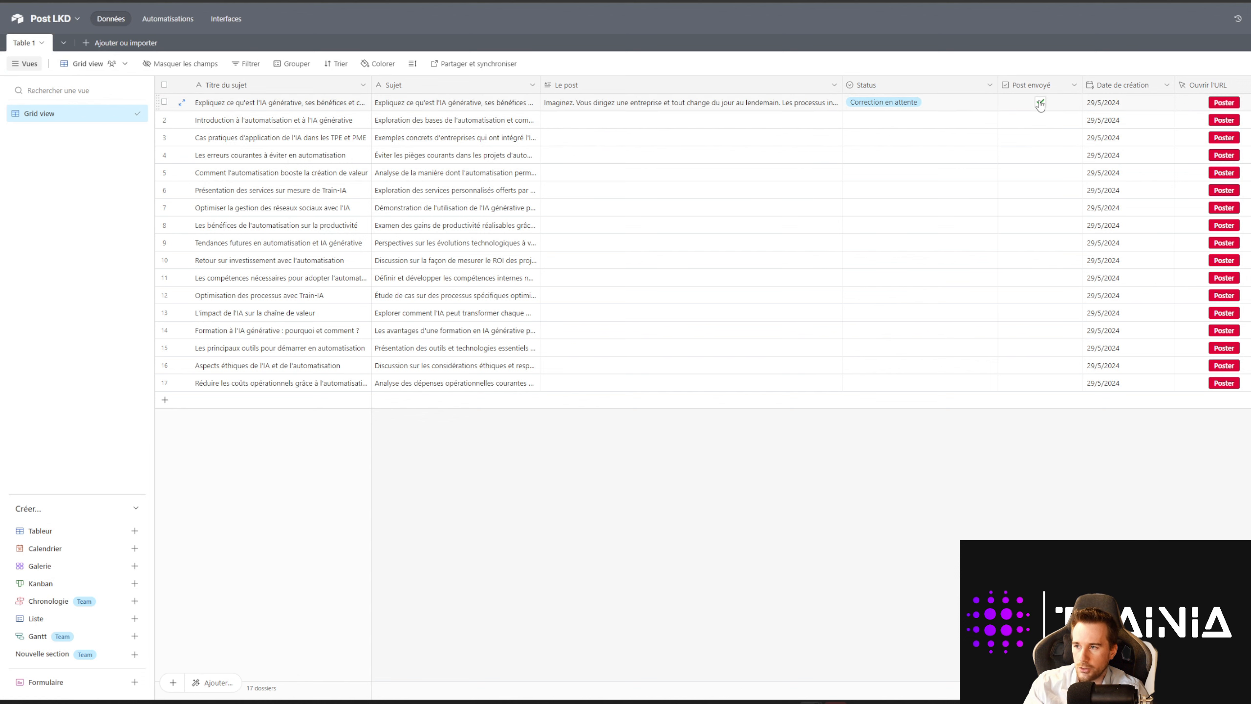
{"action": "left_click", "coordinate": [1040, 102]}
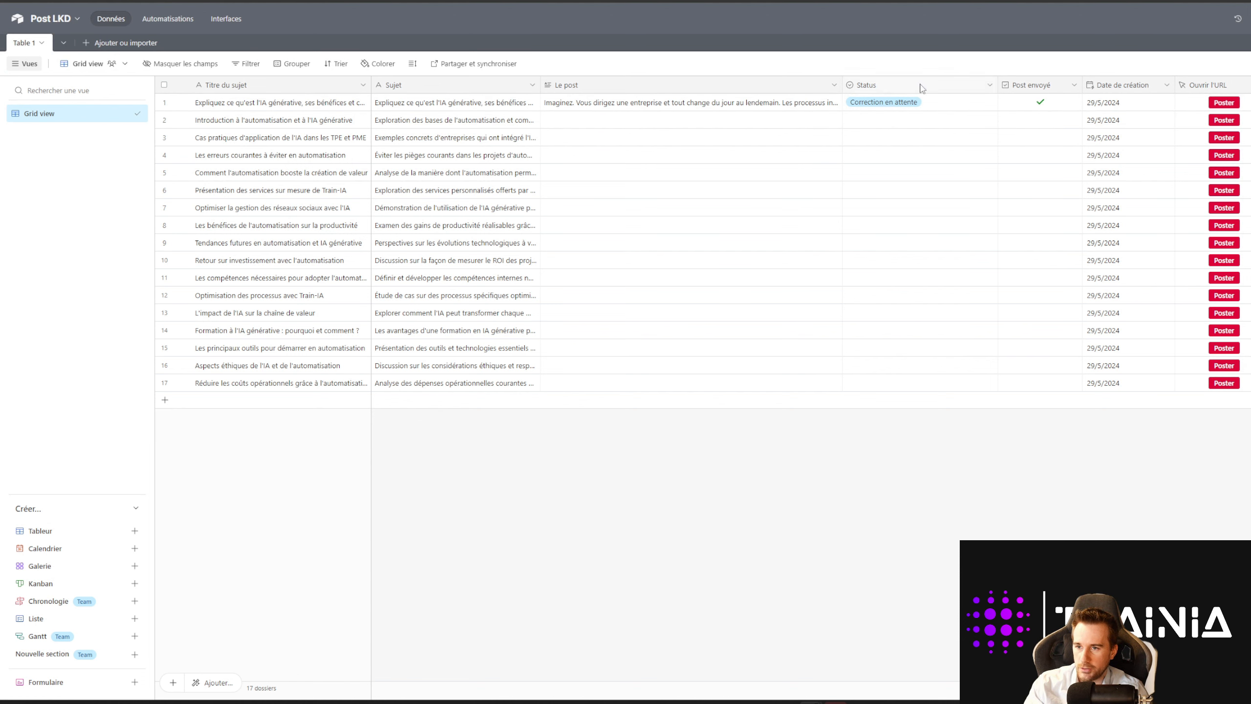
{"action": "key", "text": "ctrl+Tab"}
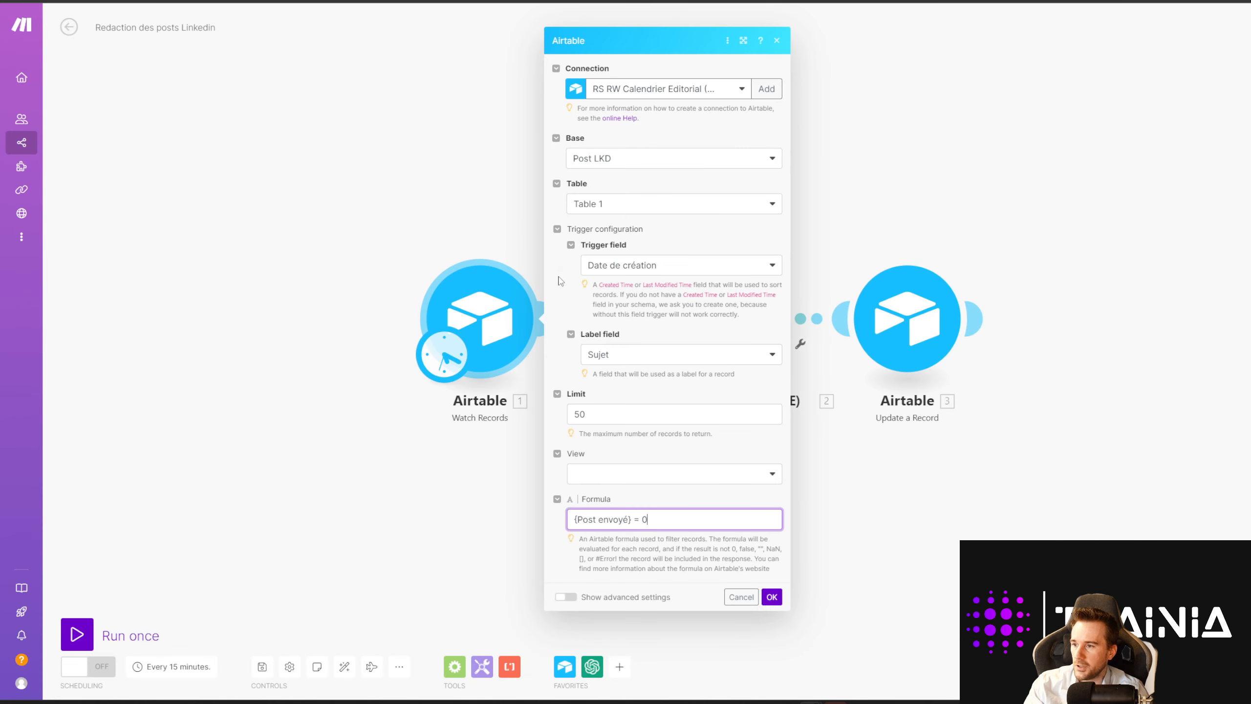
{"action": "double_click", "coordinate": [591, 414]}
{"action": "key", "text": "BackSpace"}
{"action": "type", "text": "1"}
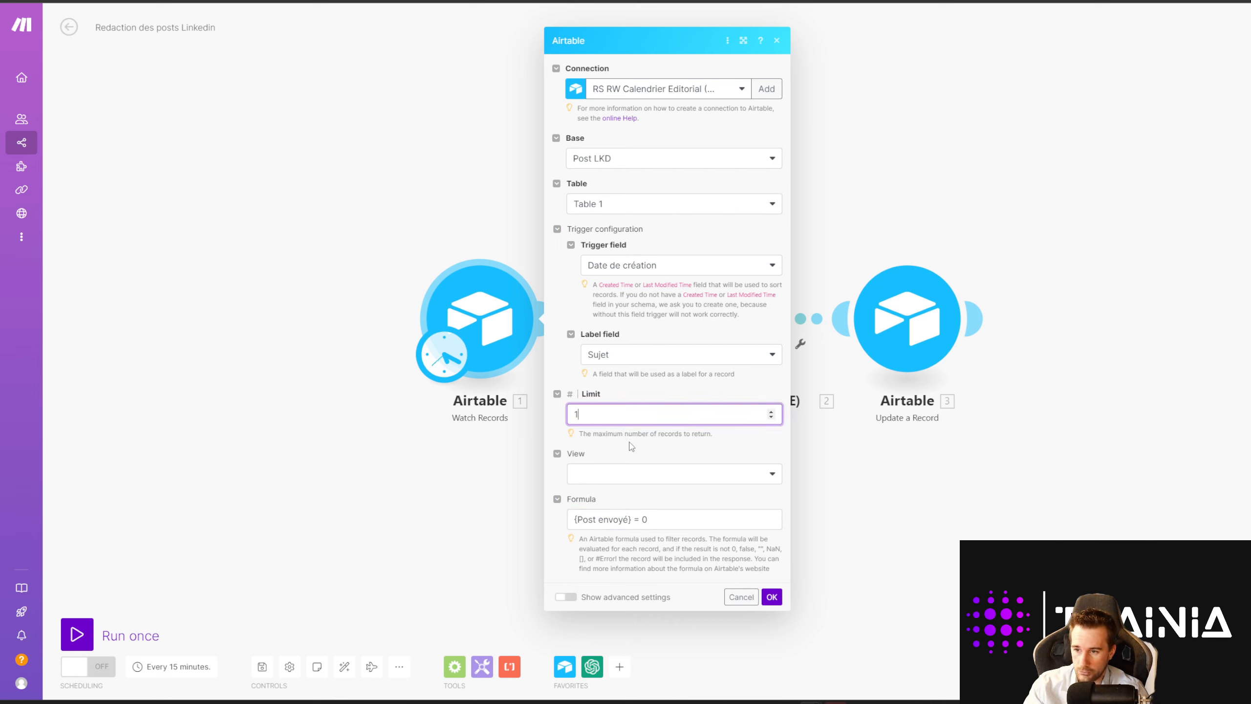
{"action": "left_click", "coordinate": [623, 435]}
{"action": "left_click", "coordinate": [770, 597]}
Step: Run Watch Records alone and inspect its one record, 'Retour sur investissement avec l'automatisation'
{"action": "right_click", "coordinate": [498, 326]}
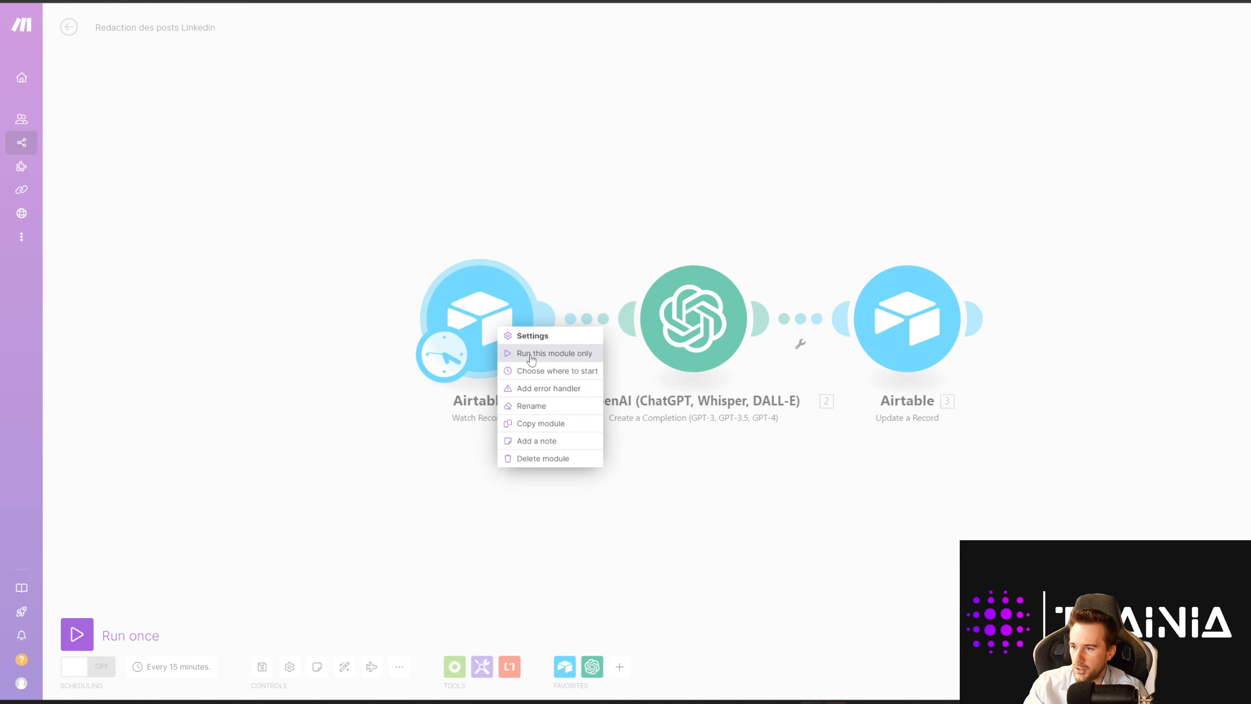
{"action": "left_click", "coordinate": [542, 350]}
{"action": "left_click", "coordinate": [578, 255]}
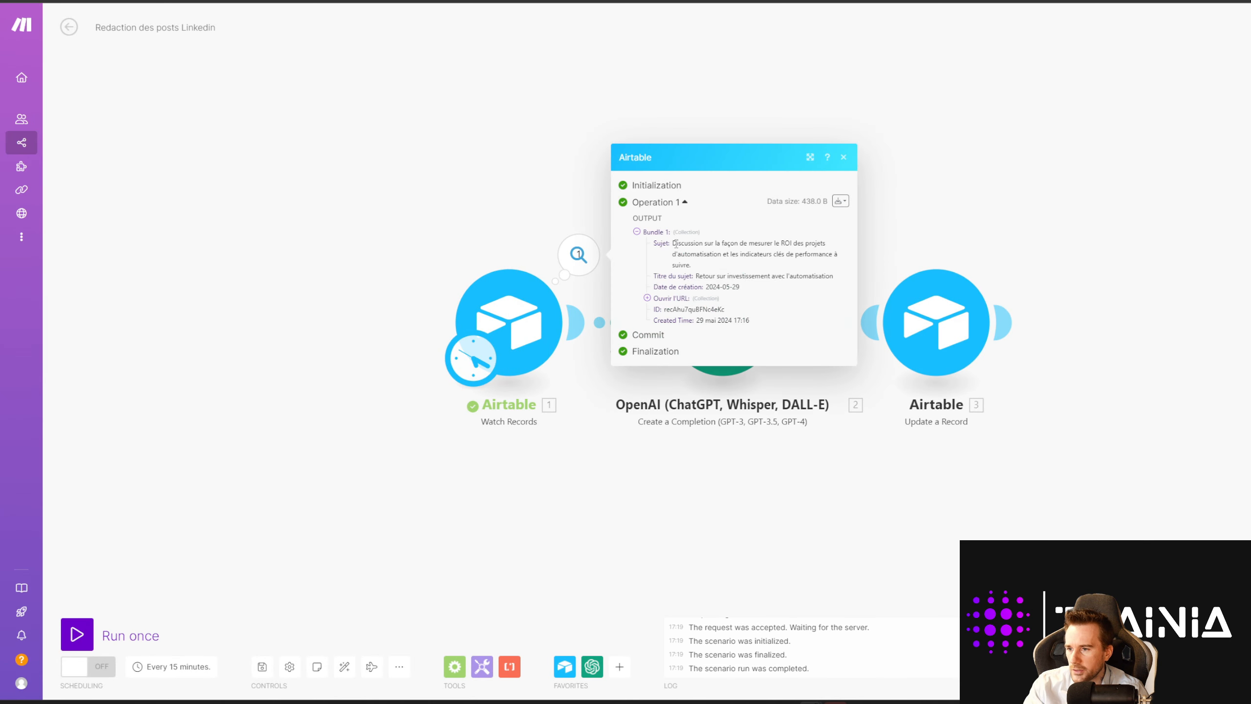
{"action": "left_click_drag", "start_coordinate": [673, 243], "coordinate": [766, 316]}
{"action": "left_click", "coordinate": [698, 256]}
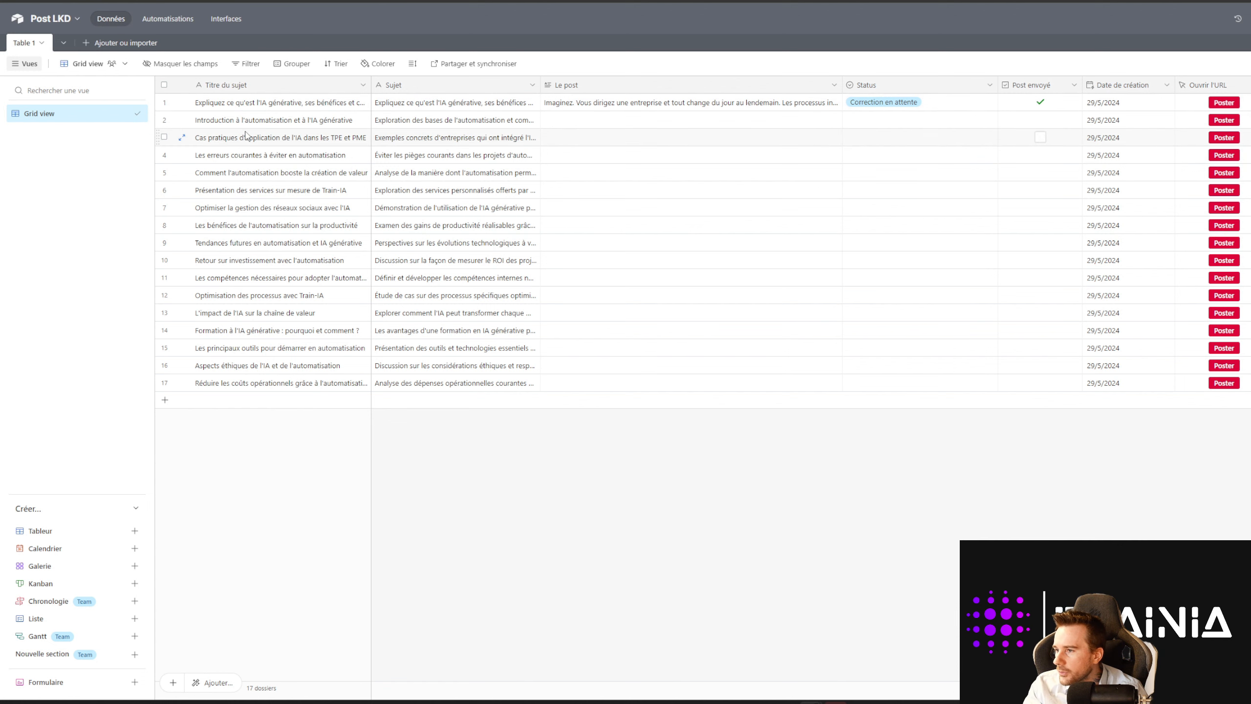
Step: Check the returned record's title, then select and delete rows 2–17 in Post LKD
{"action": "left_click", "coordinate": [232, 1]}
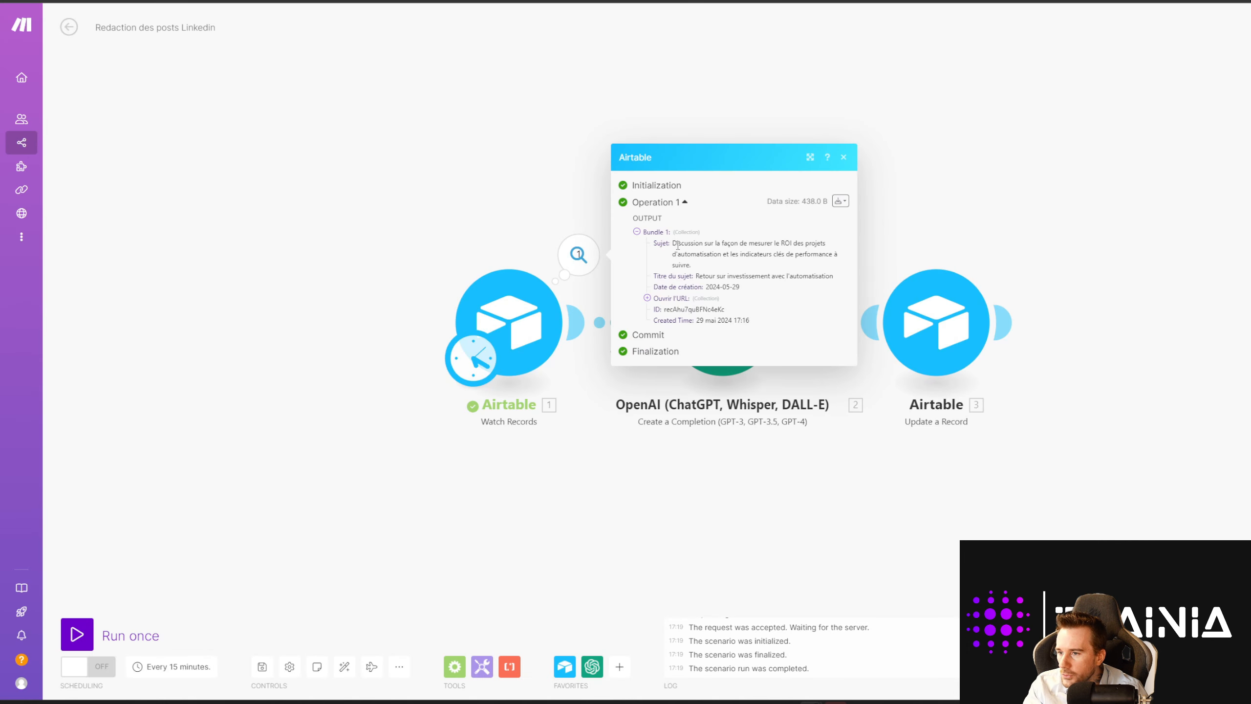
{"action": "left_click_drag", "start_coordinate": [696, 276], "coordinate": [810, 267]}
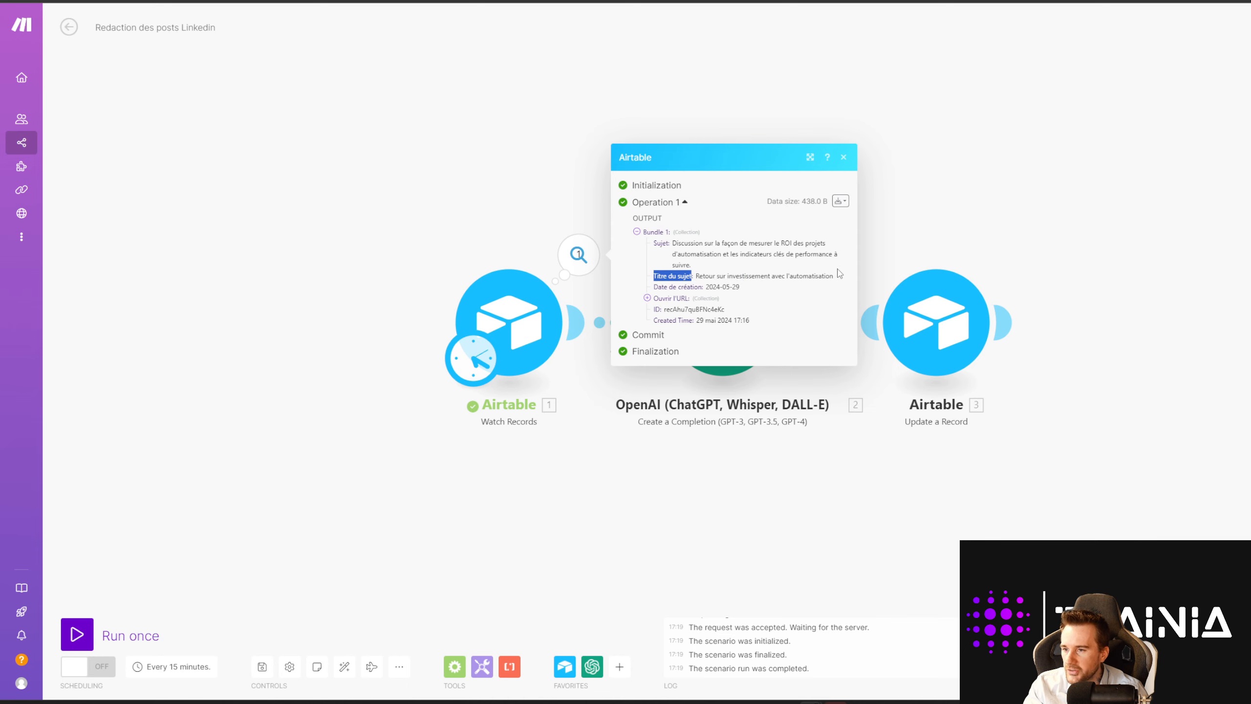
{"action": "left_click", "coordinate": [254, 1]}
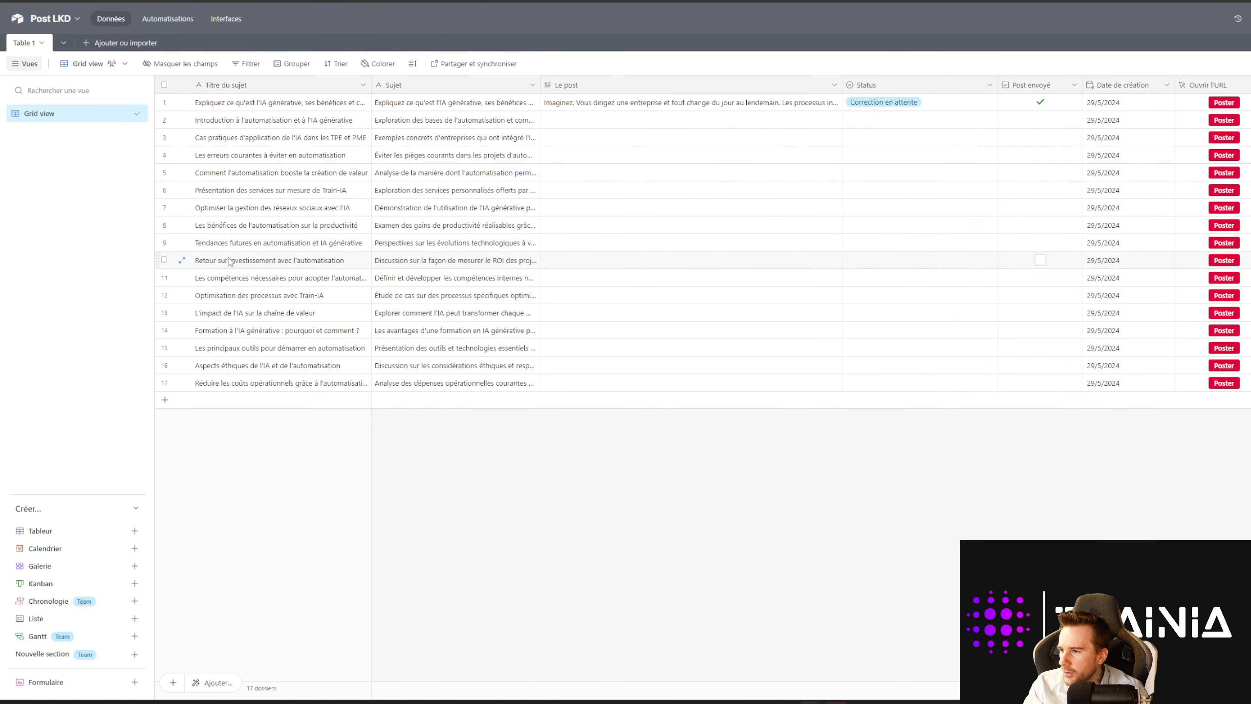
{"action": "left_click", "coordinate": [333, 268]}
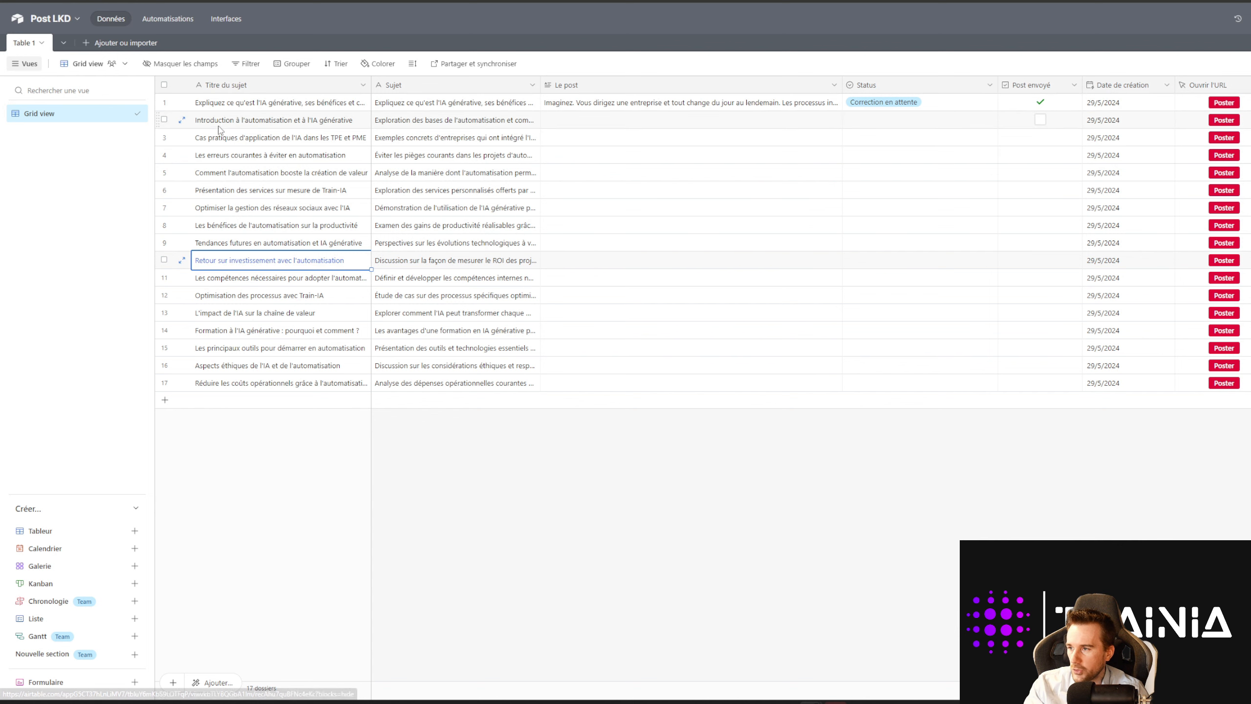
{"action": "left_click_drag", "start_coordinate": [221, 123], "coordinate": [263, 384]}
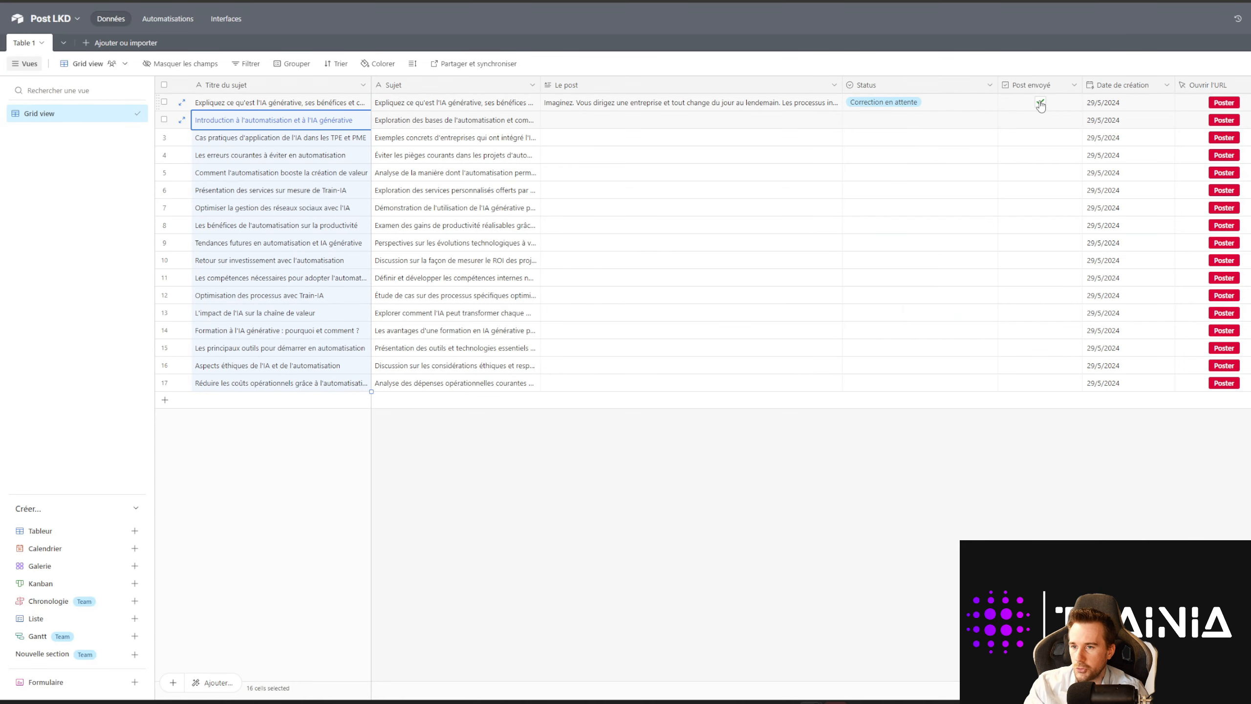
{"action": "key", "text": "Down"}
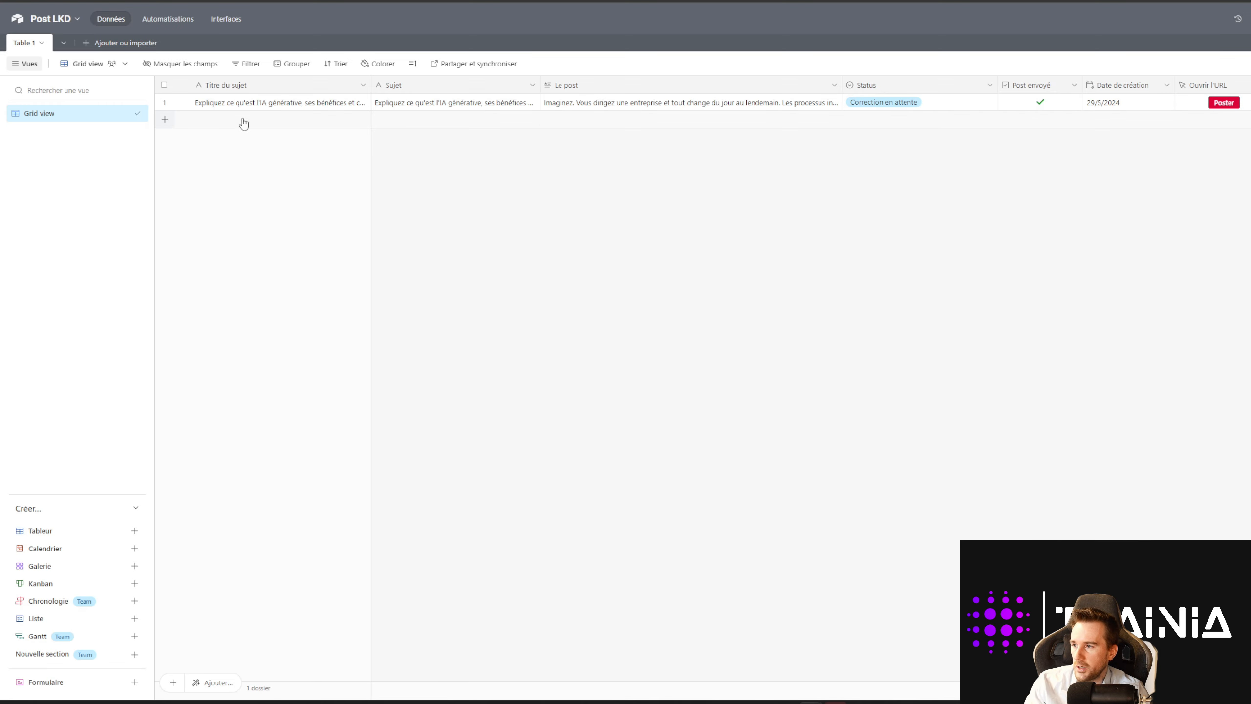
Step: Add a 'Test' record and check it in the trigger output, then undo back to 17 records
{"action": "left_click", "coordinate": [243, 122]}
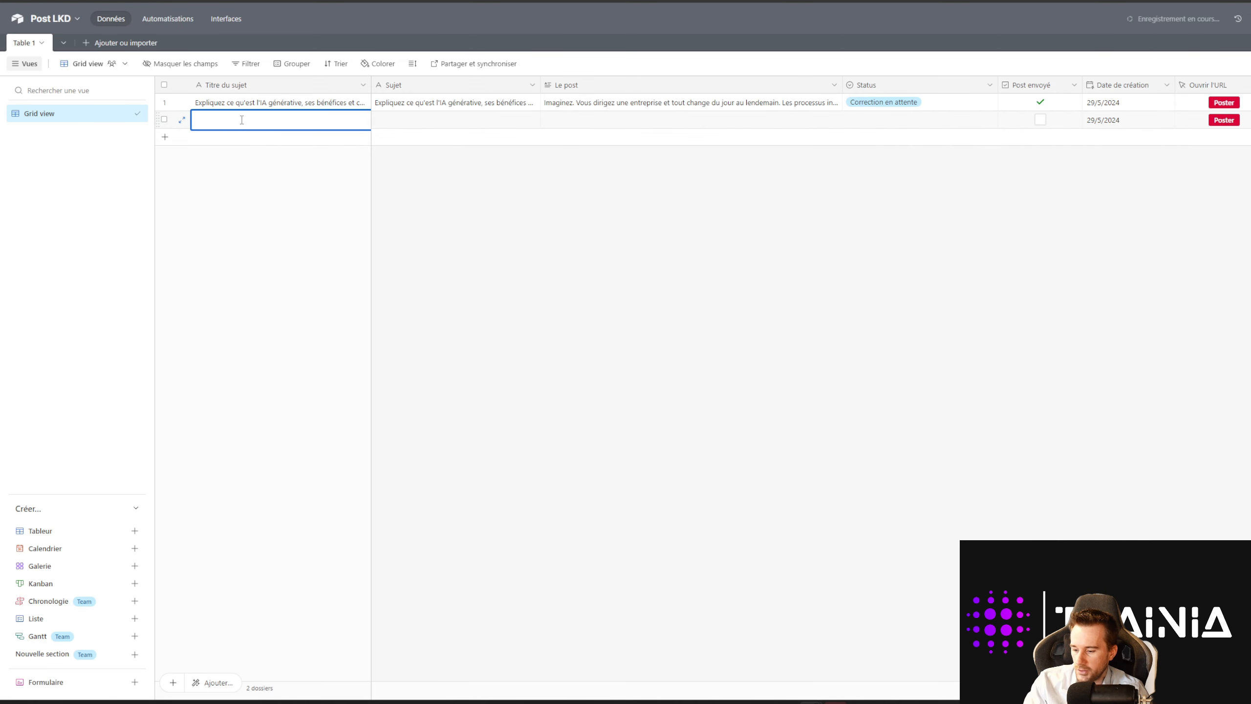
{"action": "type", "text": "Test"}
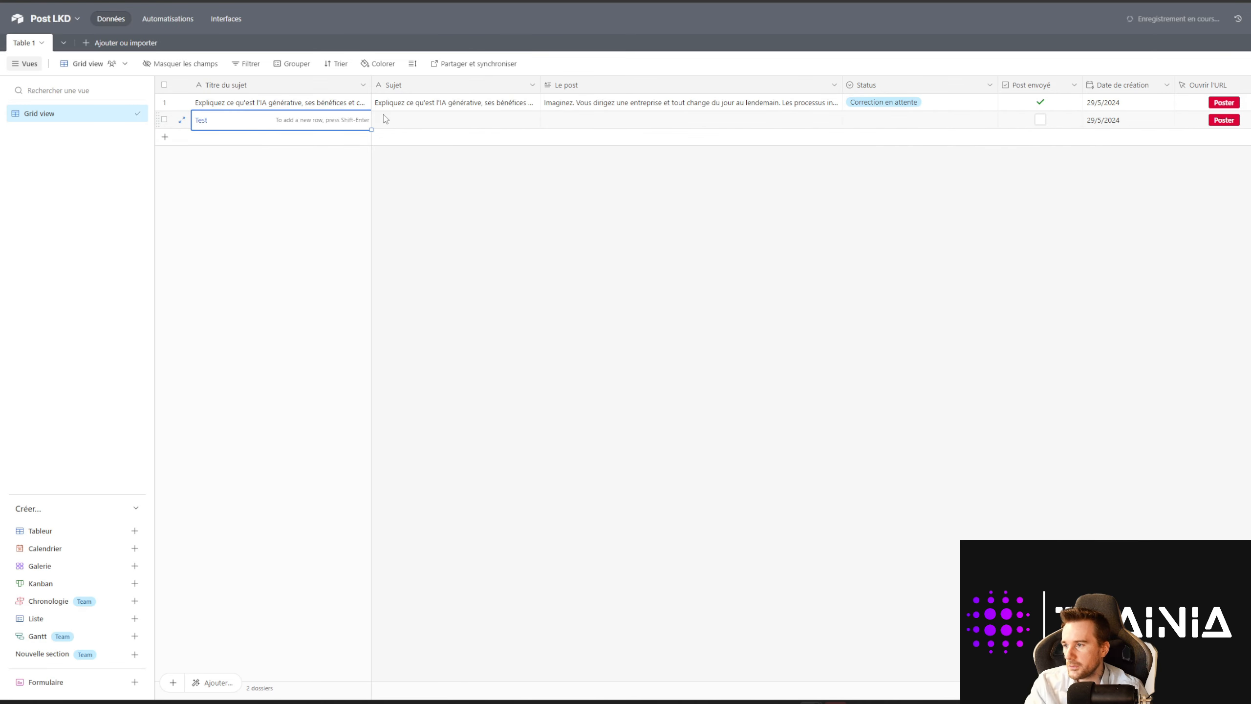
{"action": "left_click", "coordinate": [412, 119]}
{"action": "type", "text": "Tes"}
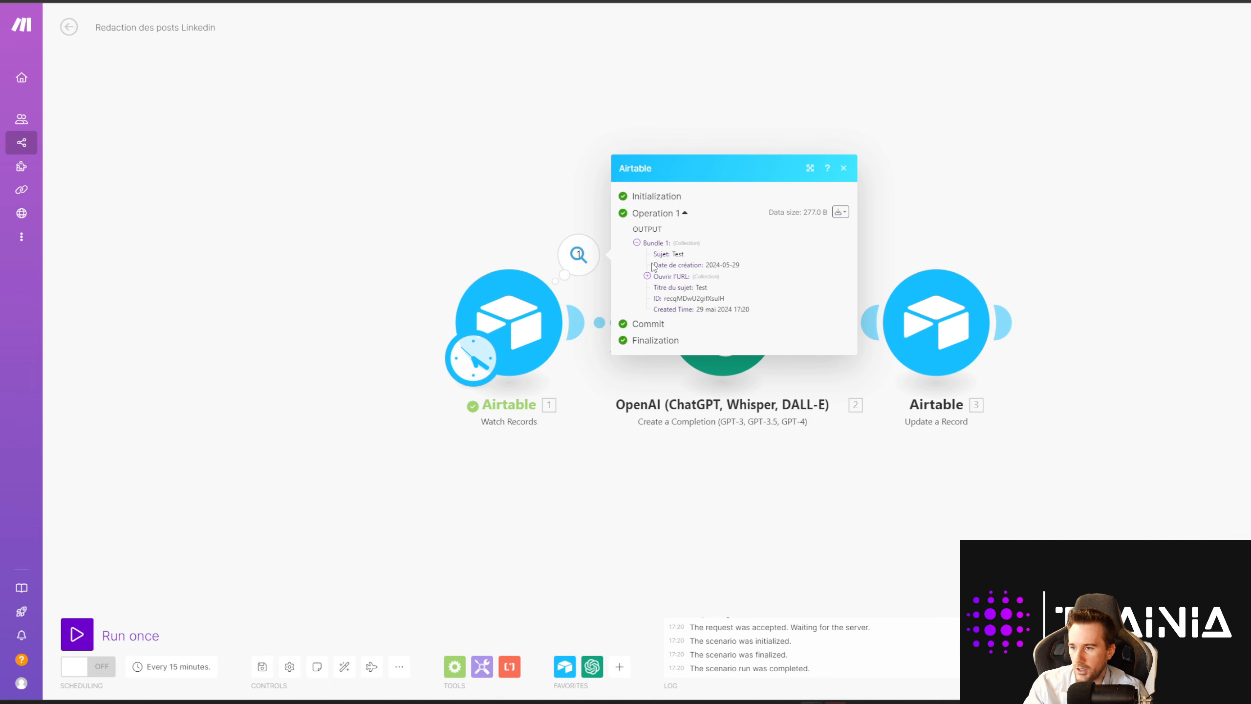
{"action": "left_click_drag", "start_coordinate": [652, 252], "coordinate": [747, 309]}
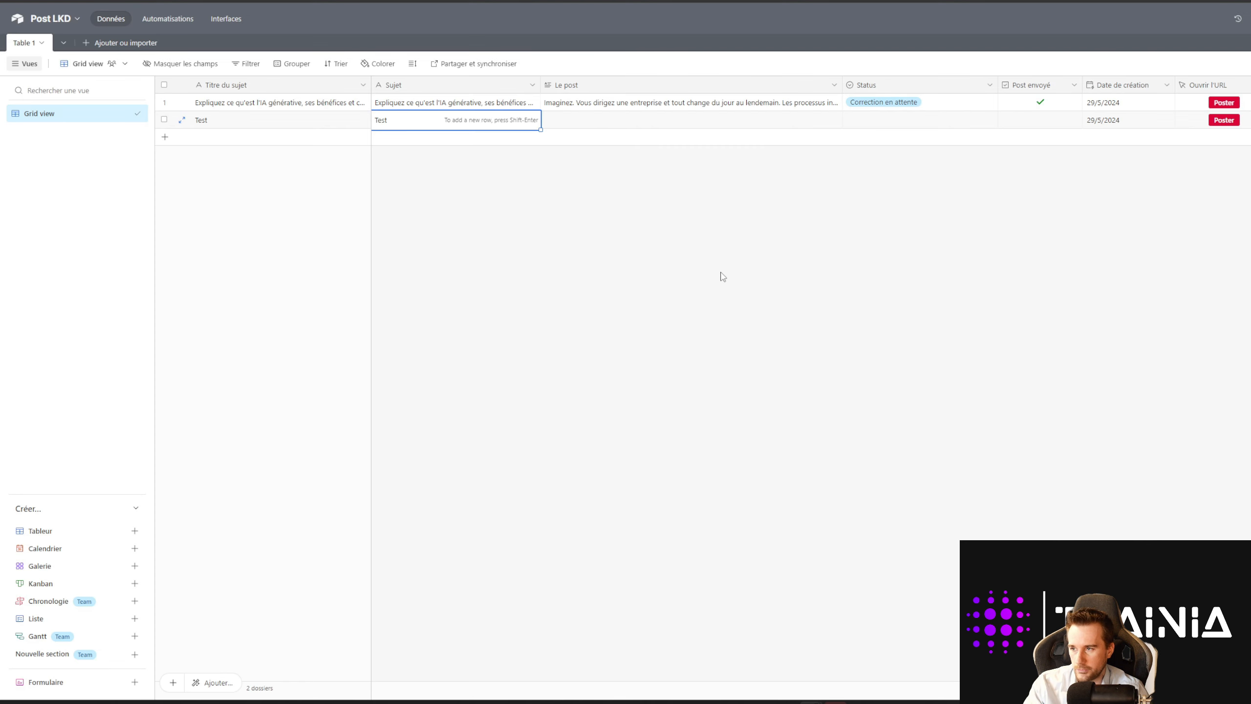
{"action": "left_click", "coordinate": [723, 276]}
{"action": "key", "text": "ctrl+z"}
{"action": "key", "text": "ctrl+z"}
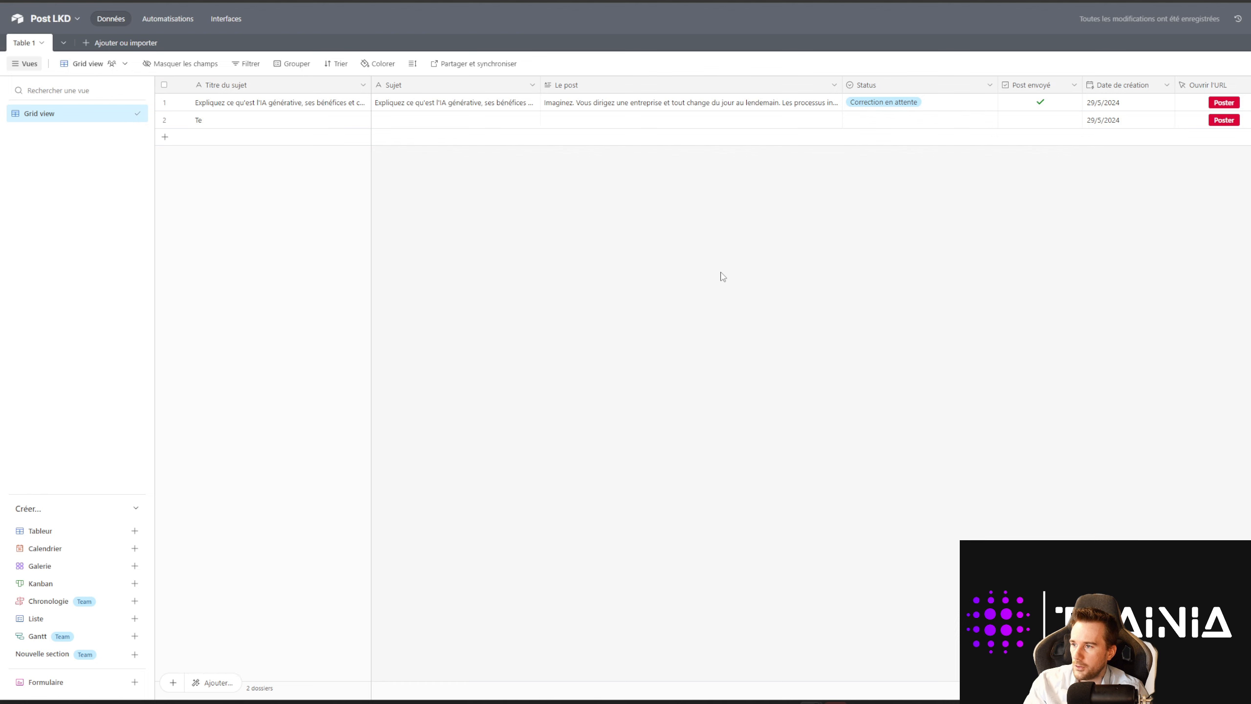
{"action": "key", "text": "ctrl+z"}
{"action": "key", "text": "ctrl+z"}
{"action": "key", "text": "ctrl+z"}
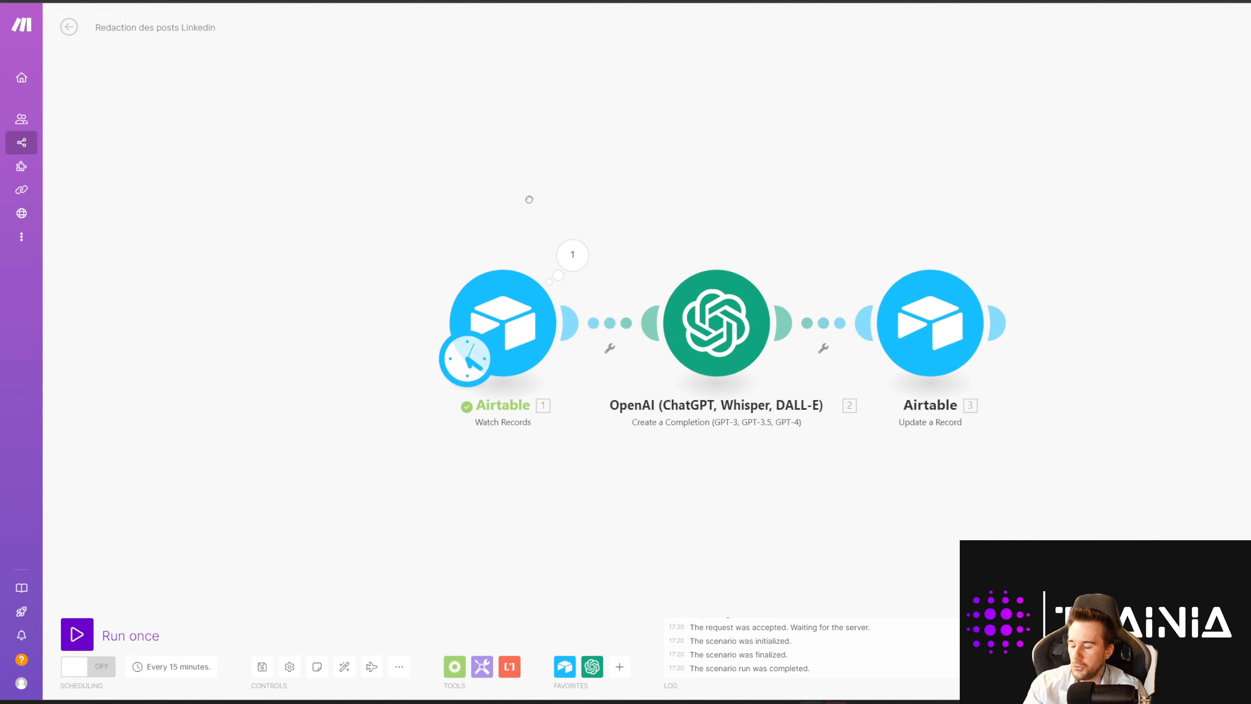
{"action": "left_click", "coordinate": [529, 315]}
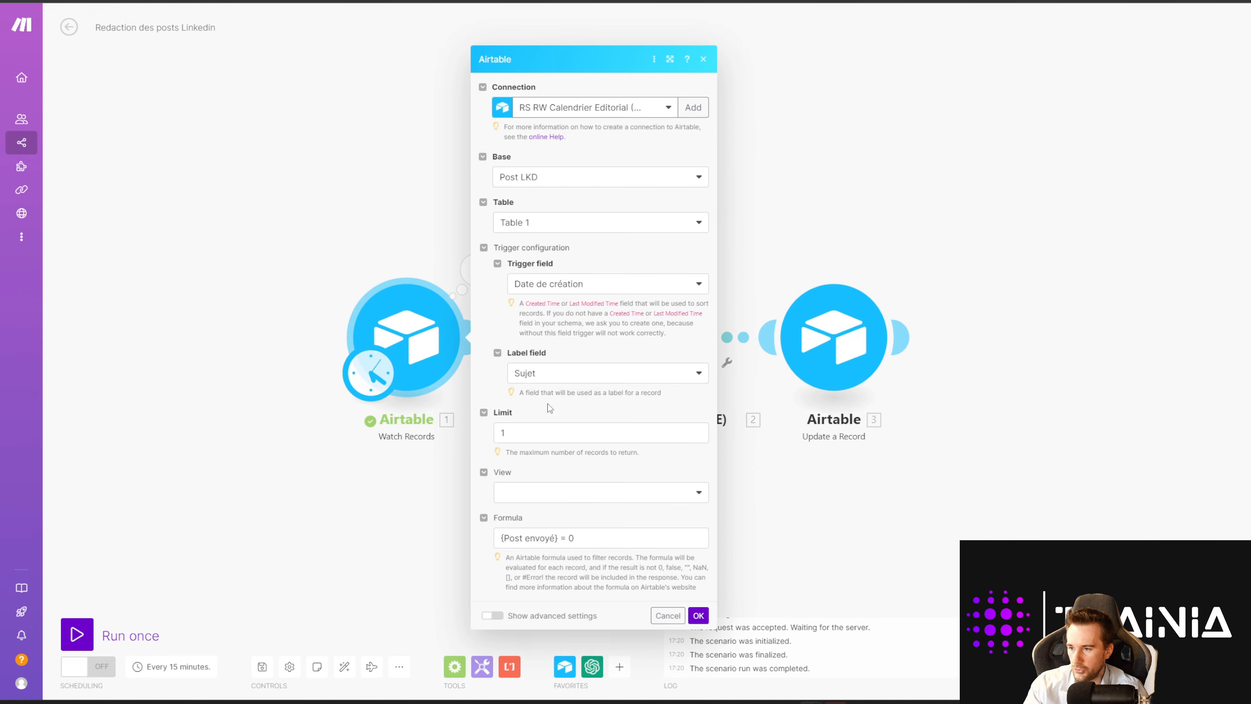
{"action": "left_click", "coordinate": [567, 288]}
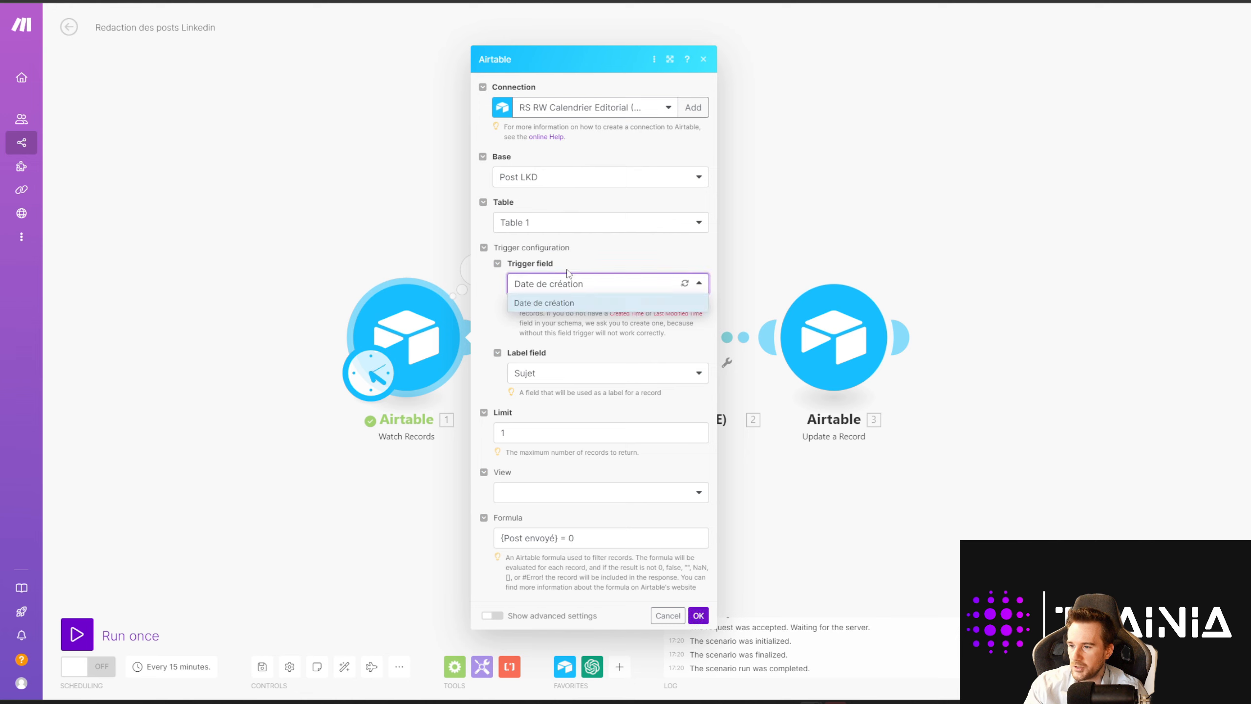
{"action": "left_click", "coordinate": [552, 308]}
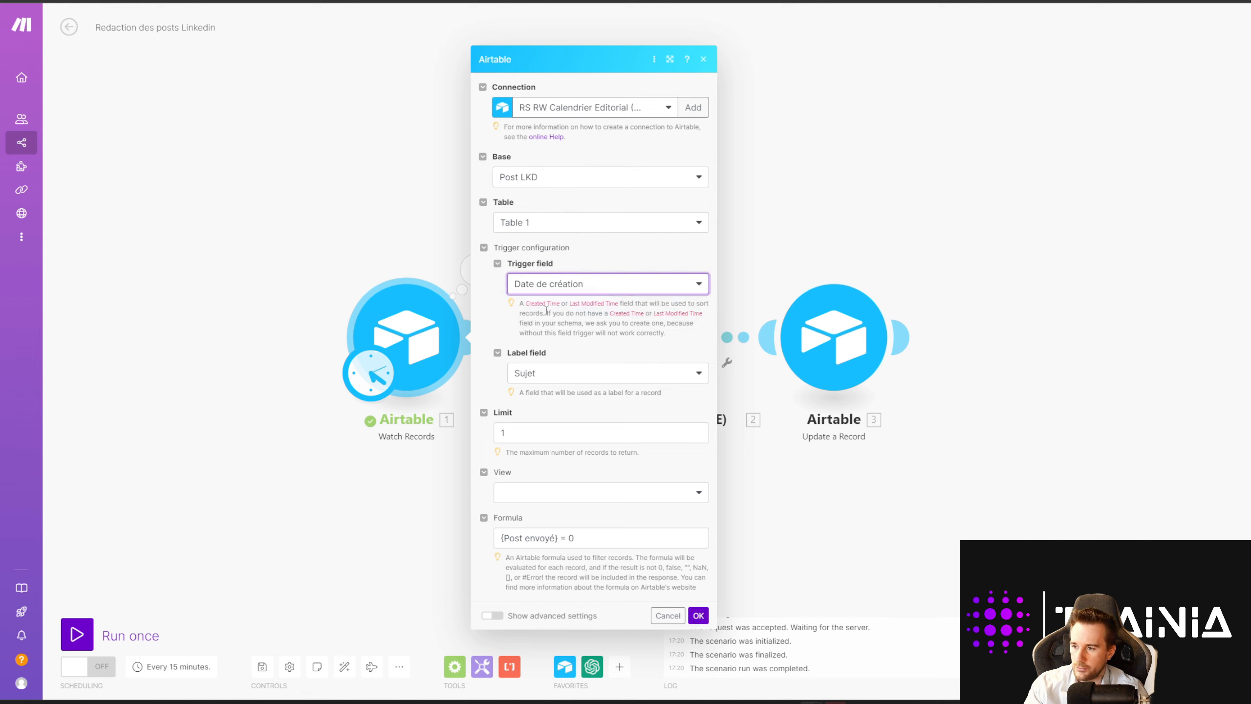
{"action": "left_click", "coordinate": [542, 375]}
{"action": "left_click", "coordinate": [540, 374]}
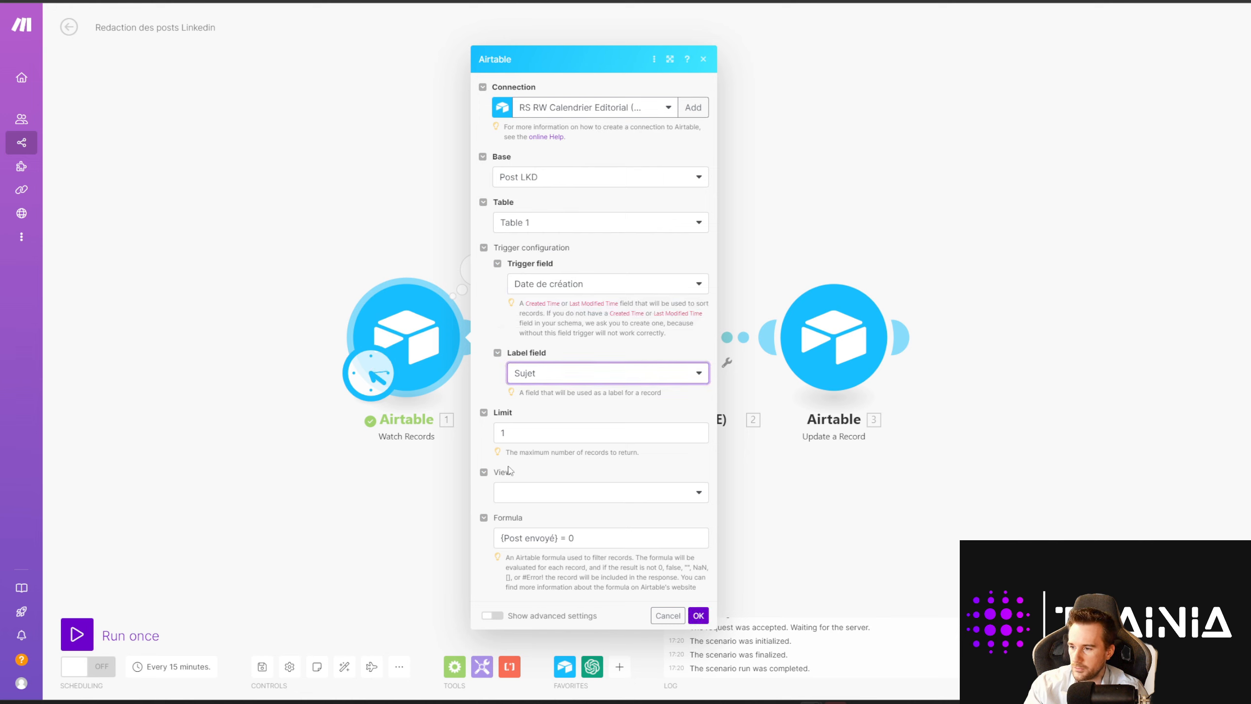
{"action": "left_click_drag", "start_coordinate": [583, 539], "coordinate": [455, 548]}
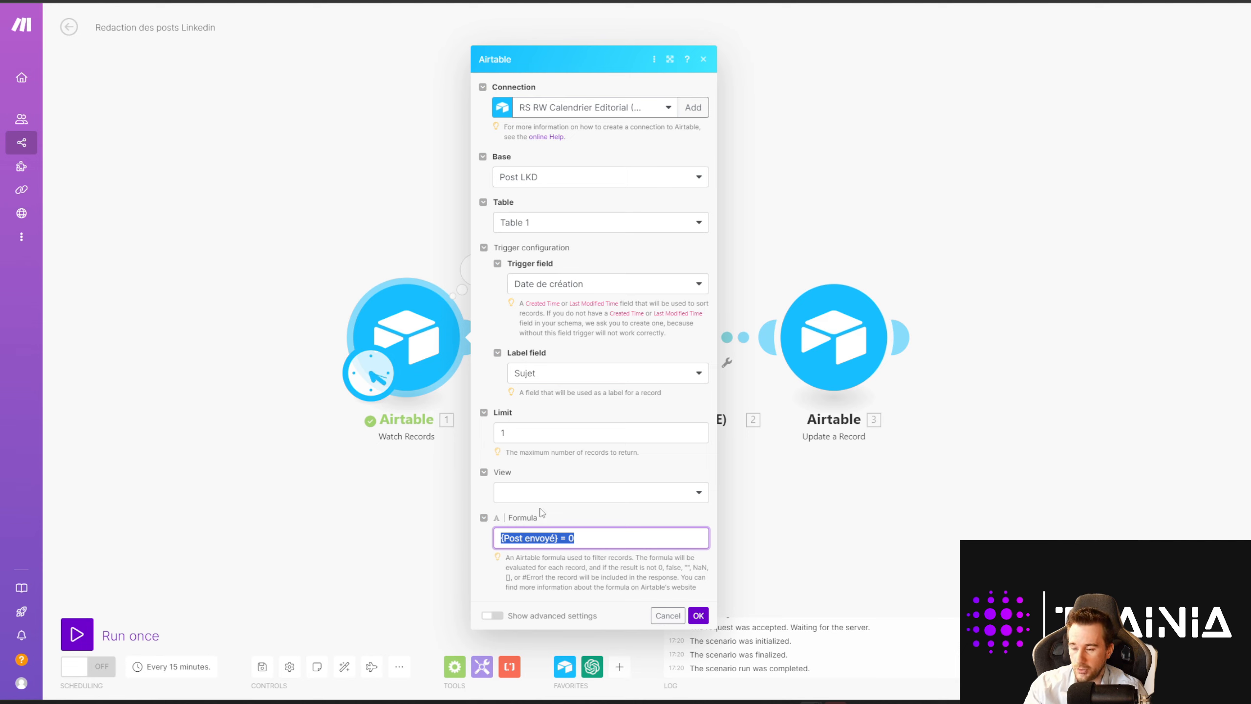
{"action": "left_click", "coordinate": [523, 426]}
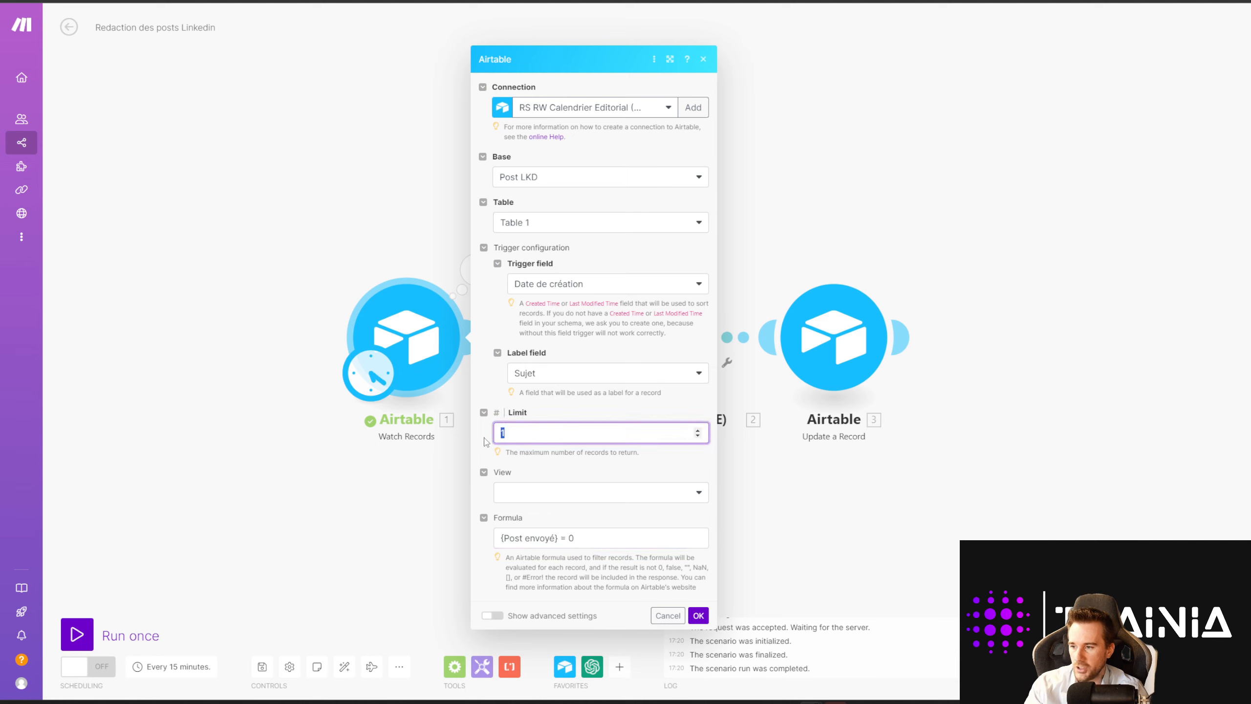
{"action": "left_click", "coordinate": [558, 452]}
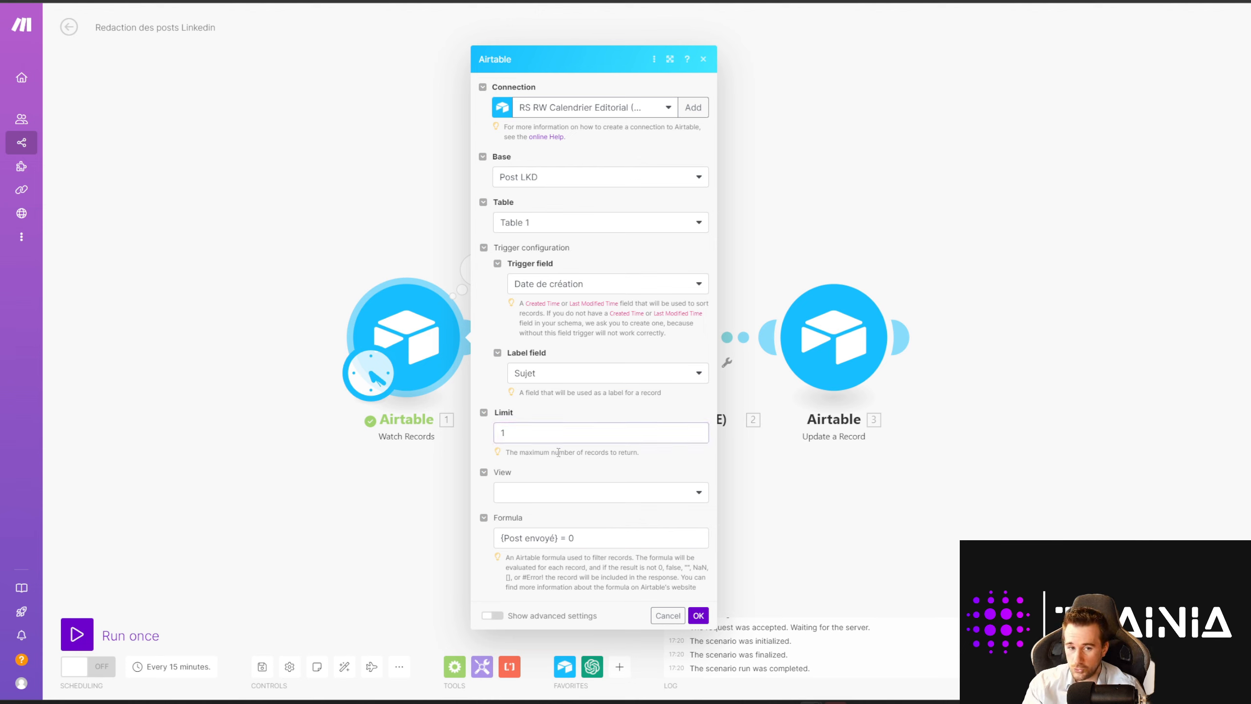
{"action": "left_click", "coordinate": [698, 616]}
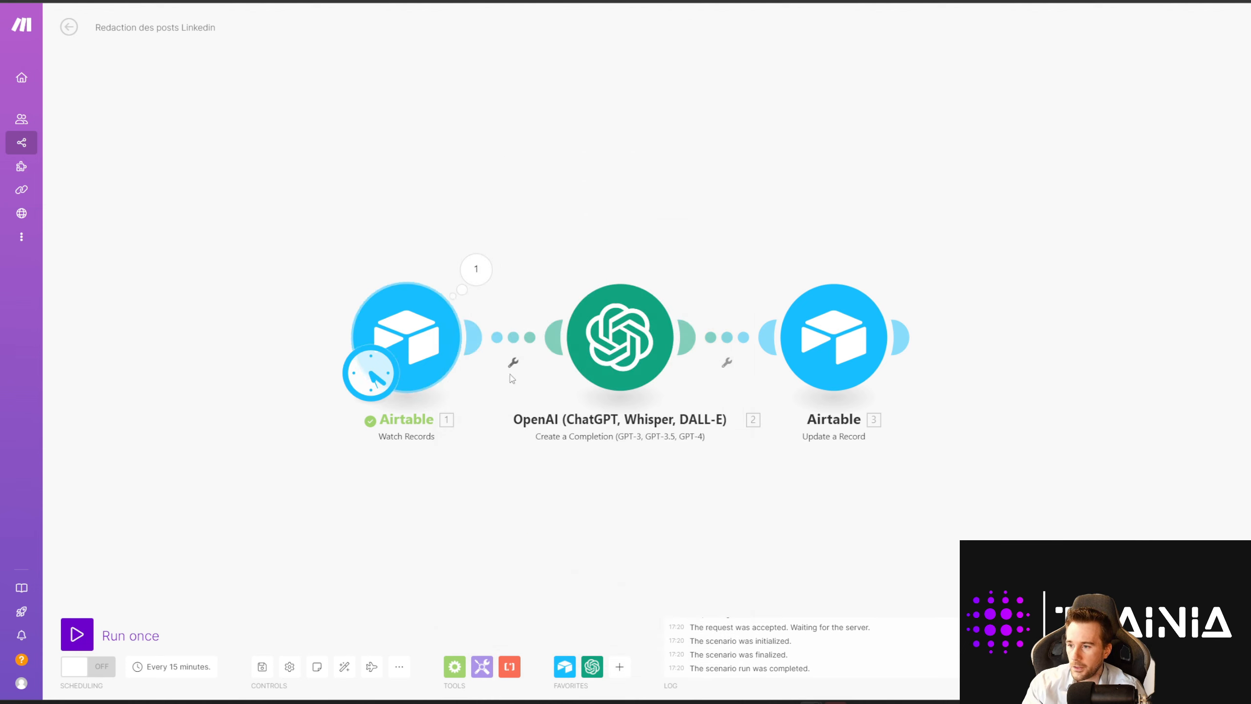
{"action": "left_click", "coordinate": [612, 341]}
{"action": "left_click_drag", "start_coordinate": [741, 309], "coordinate": [831, 323]}
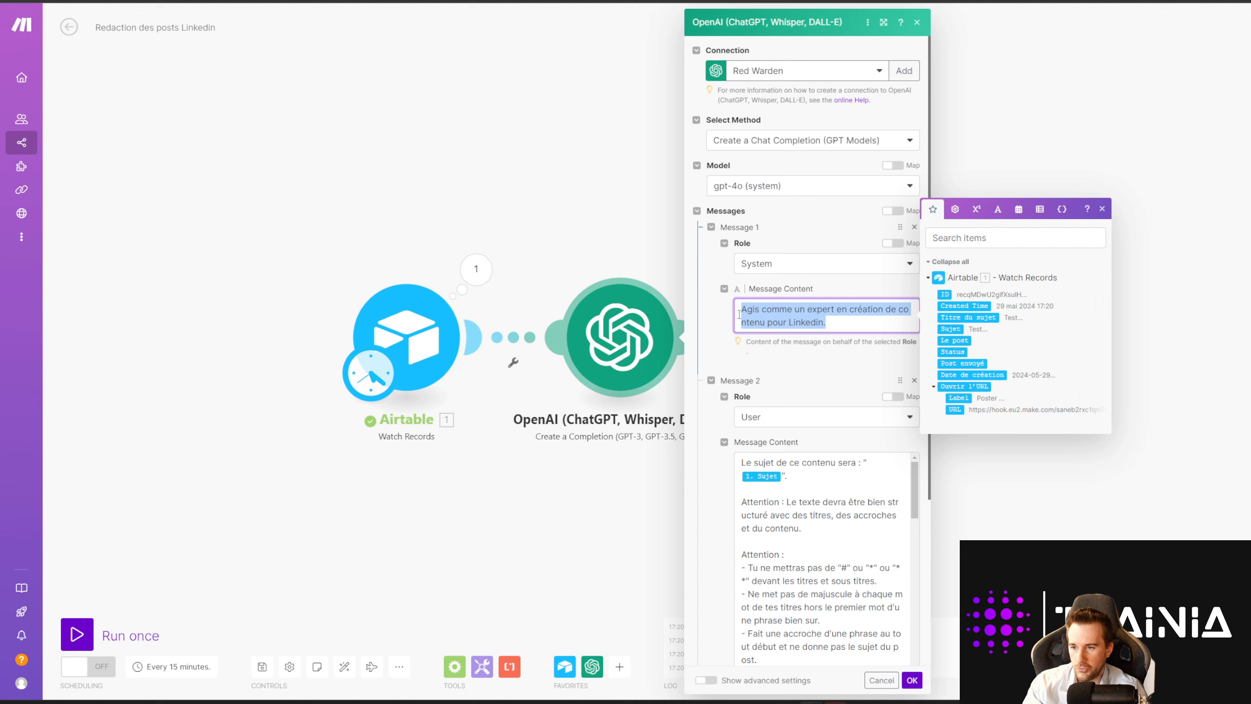
{"action": "left_click", "coordinate": [802, 364]}
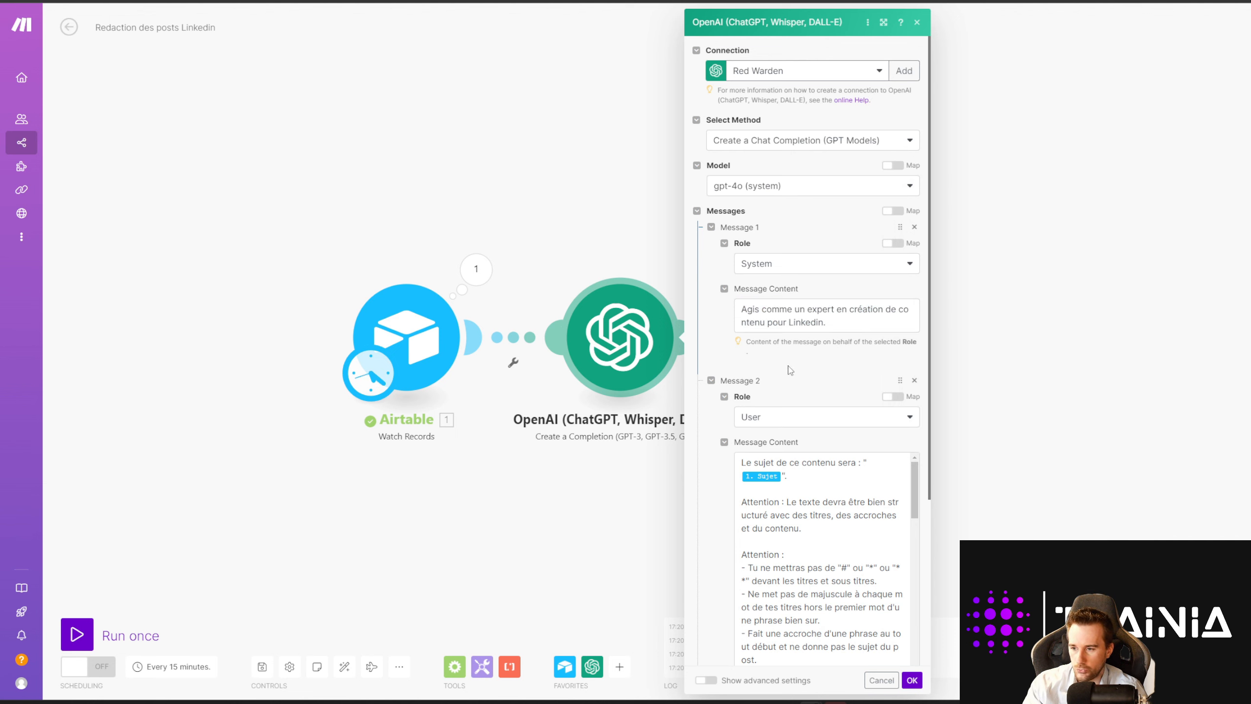
{"action": "scroll", "coordinate": [846, 429], "scroll_direction": "down", "scroll_amount": 1}
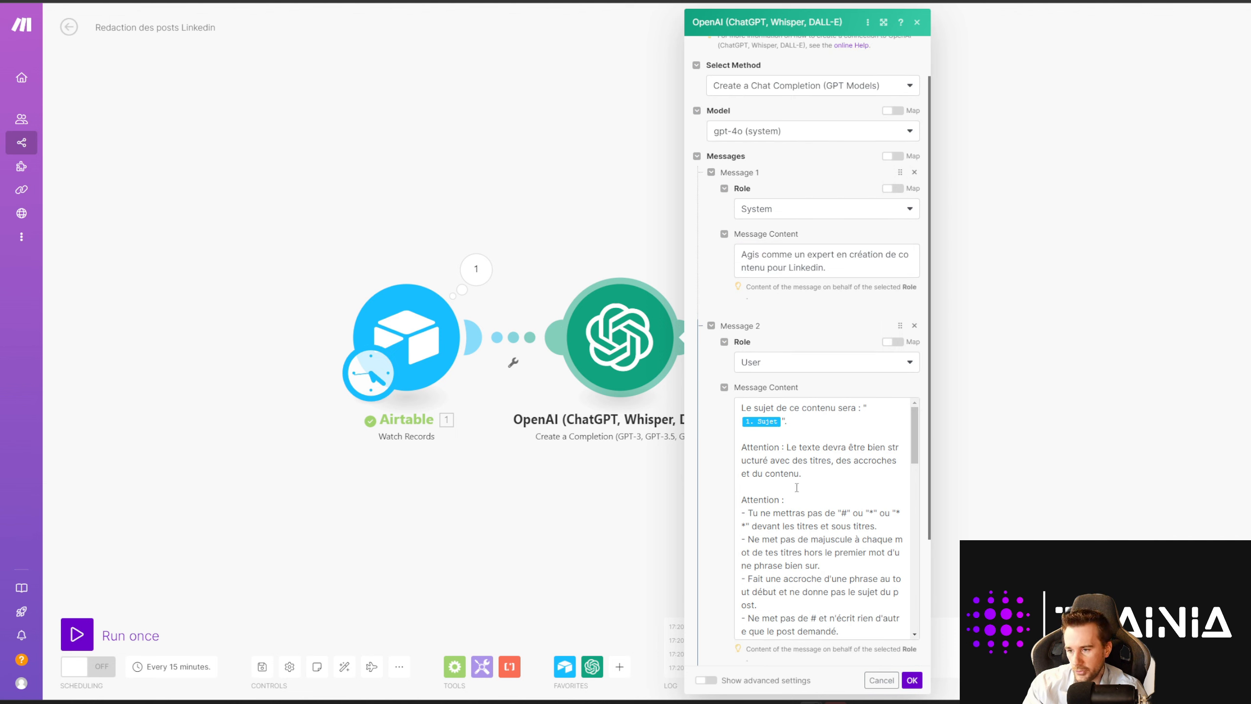
{"action": "scroll", "coordinate": [817, 473], "scroll_direction": "down", "scroll_amount": 10}
{"action": "scroll", "coordinate": [813, 441], "scroll_direction": "up", "scroll_amount": 12}
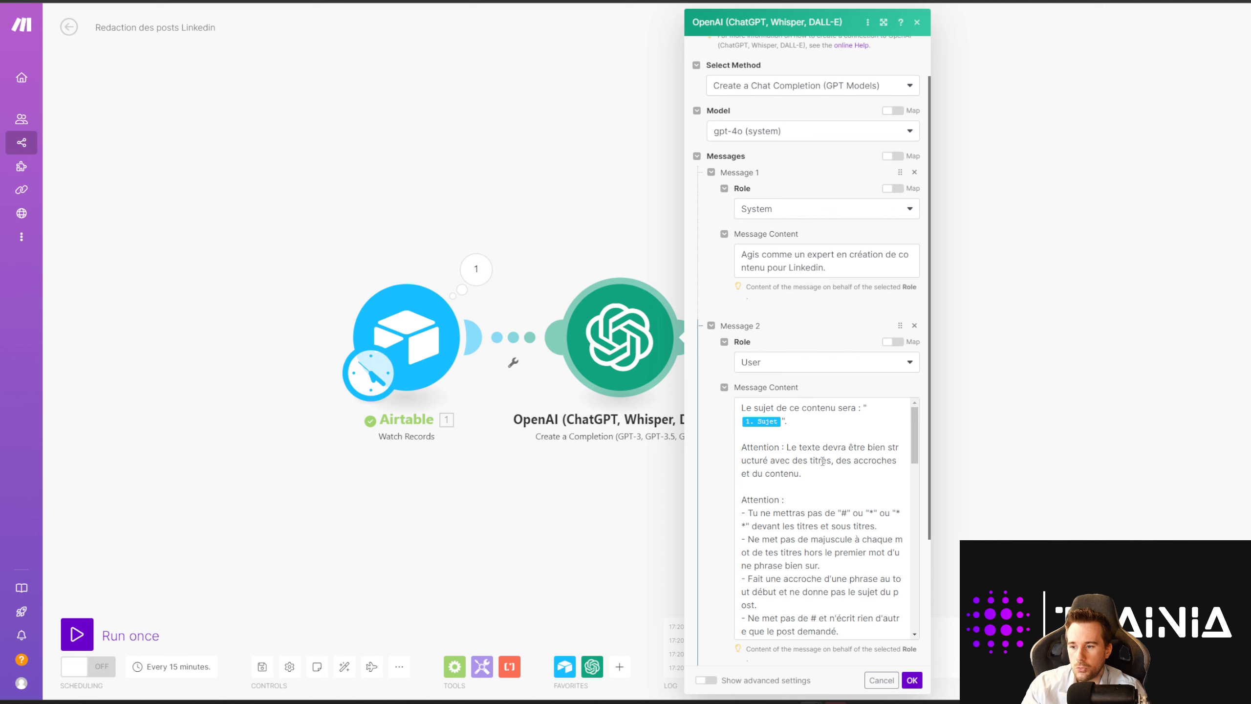
{"action": "scroll", "coordinate": [821, 462], "scroll_direction": "down", "scroll_amount": 5}
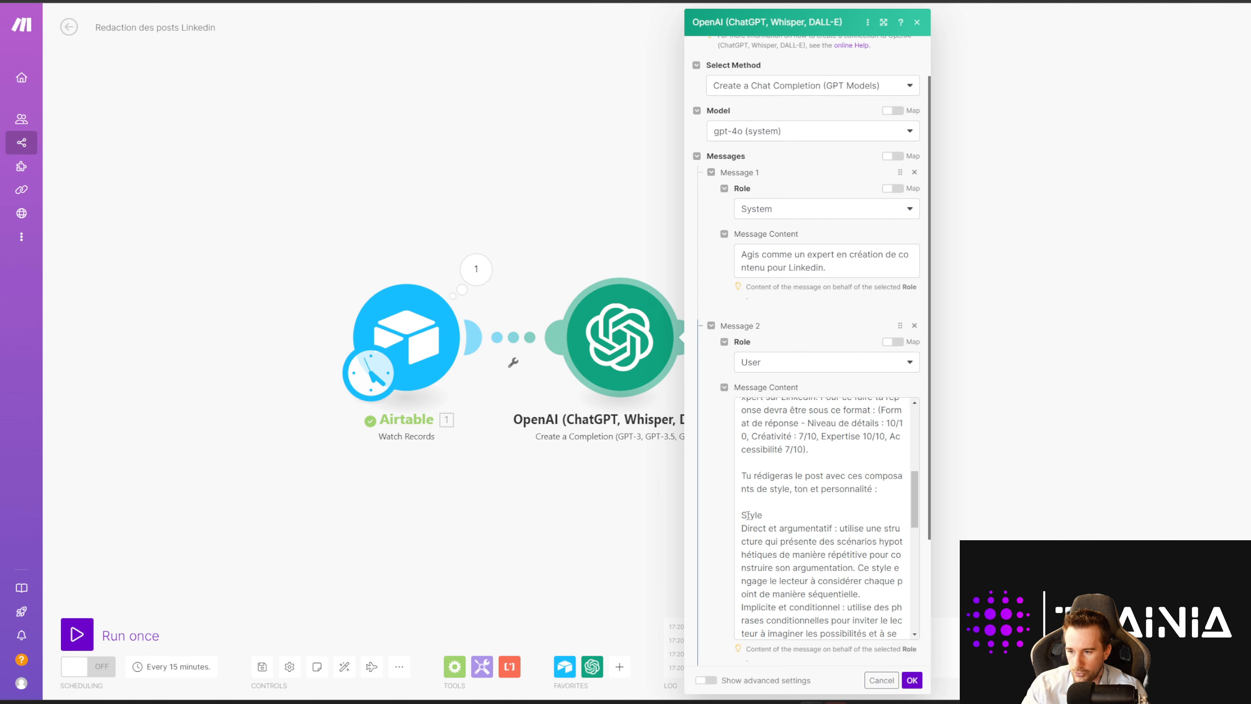
{"action": "left_click", "coordinate": [762, 485]}
{"action": "scroll", "coordinate": [773, 533], "scroll_direction": "down", "scroll_amount": 4}
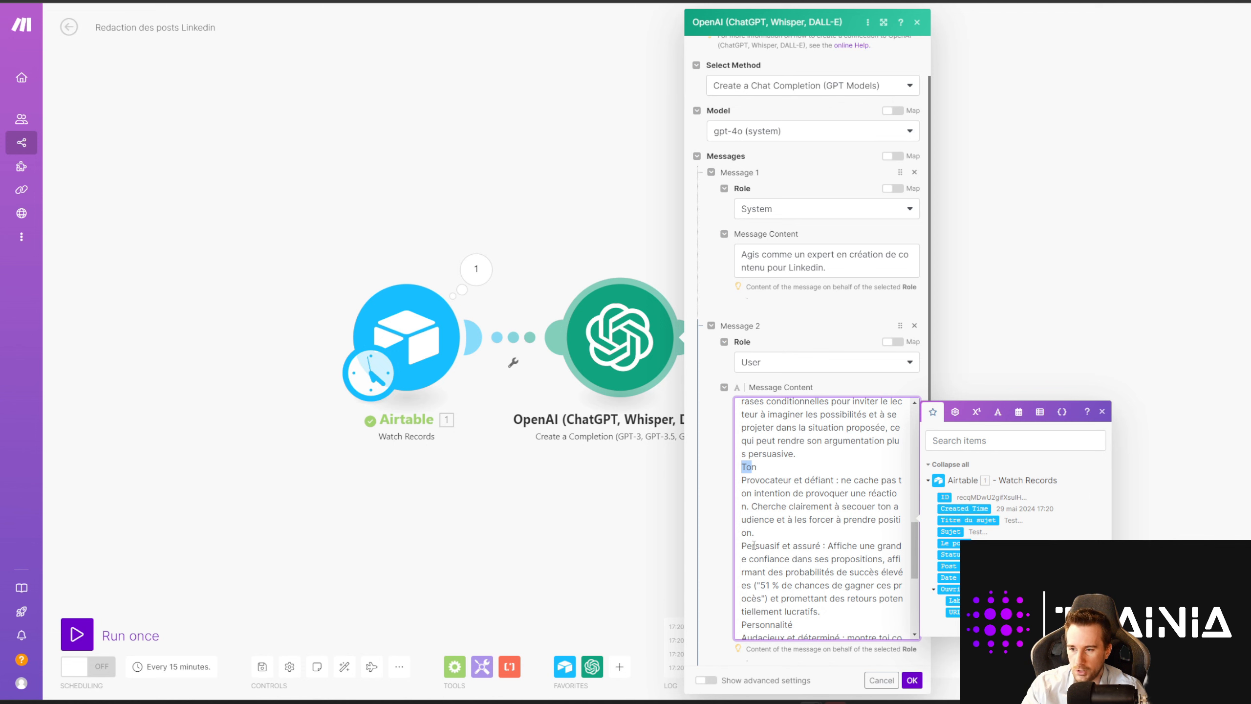
{"action": "left_click_drag", "start_coordinate": [742, 546], "coordinate": [833, 546]}
{"action": "left_click", "coordinate": [792, 521]}
{"action": "scroll", "coordinate": [769, 493], "scroll_direction": "down", "scroll_amount": 4}
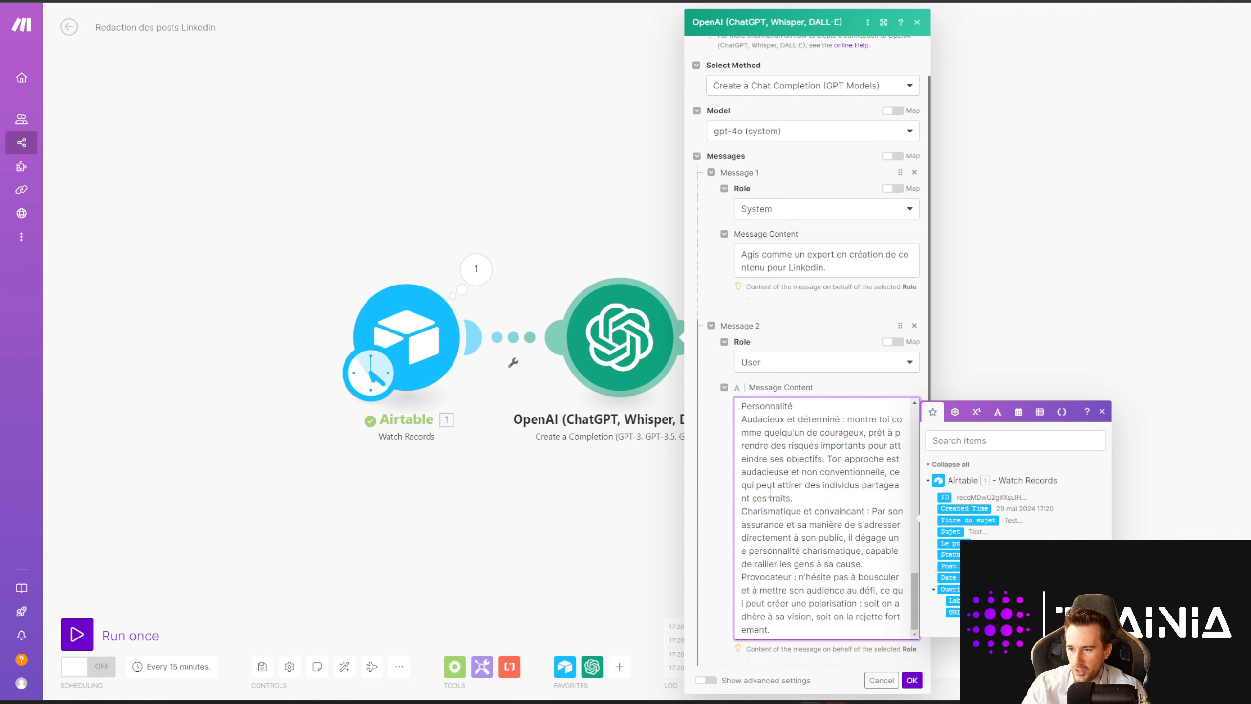
{"action": "scroll", "coordinate": [761, 450], "scroll_direction": "down", "scroll_amount": 3}
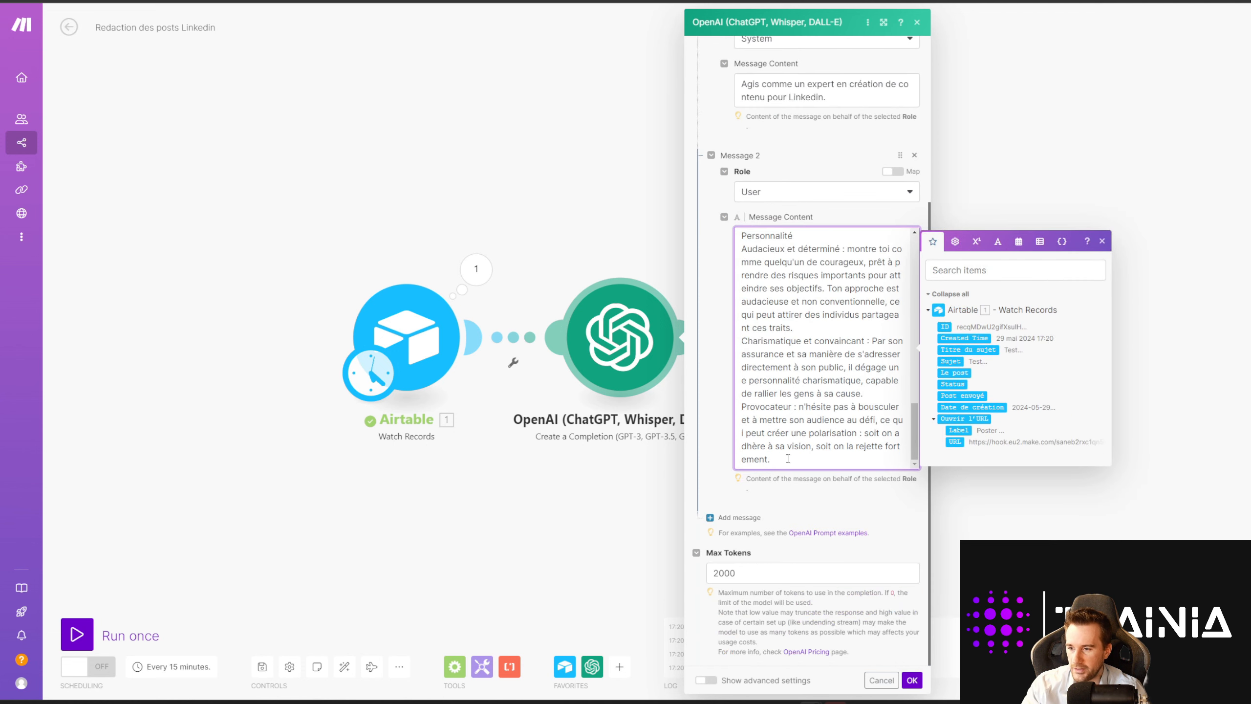
{"action": "scroll", "coordinate": [793, 428], "scroll_direction": "up", "scroll_amount": 10}
{"action": "scroll", "coordinate": [796, 423], "scroll_direction": "up", "scroll_amount": 3}
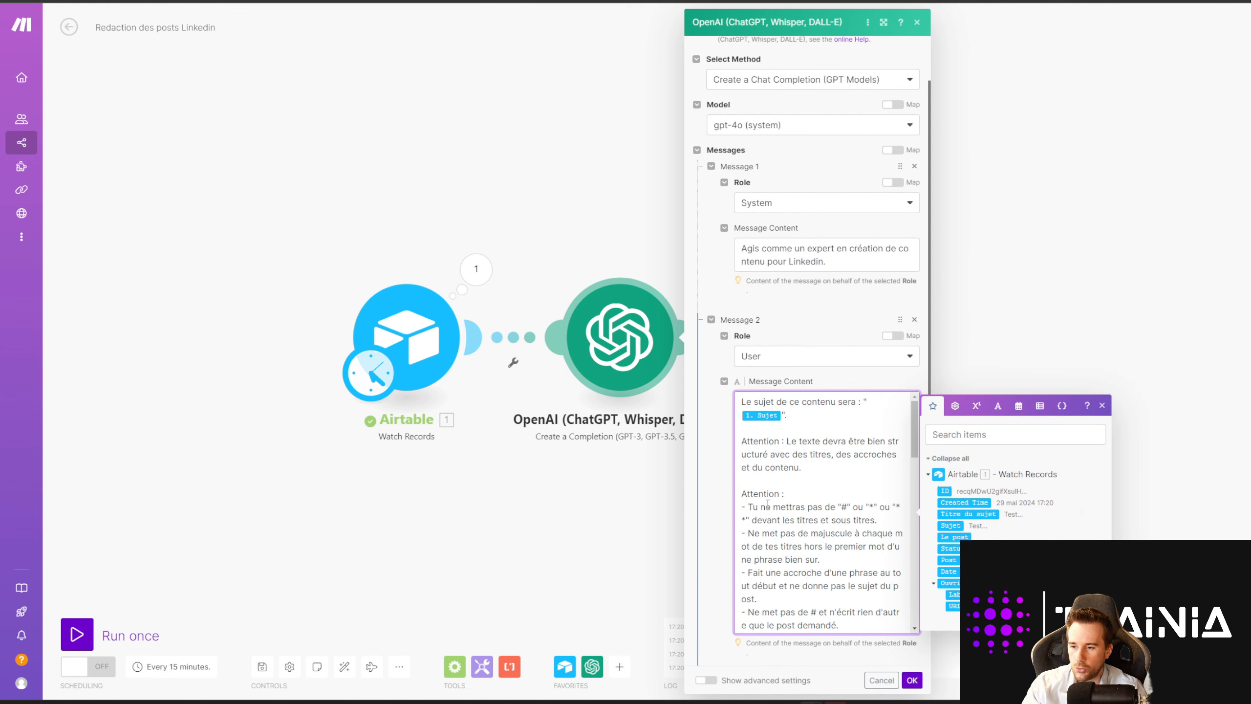
{"action": "left_click", "coordinate": [841, 507]}
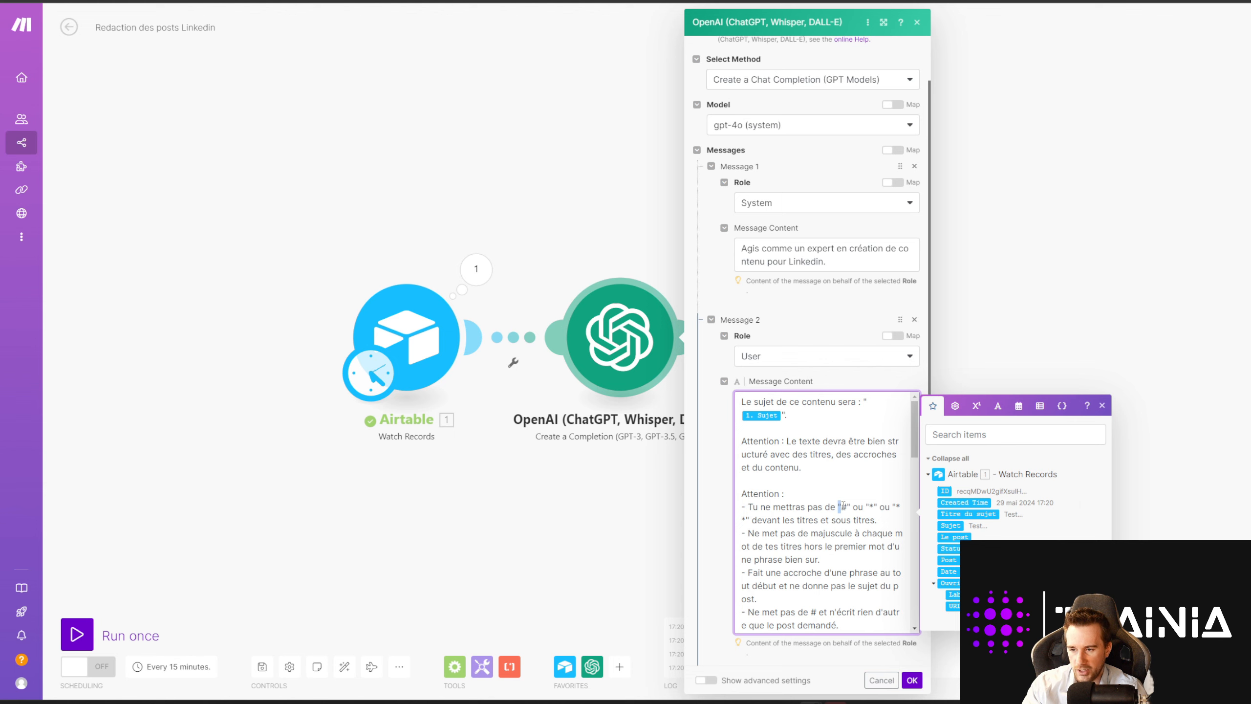
{"action": "left_click_drag", "start_coordinate": [869, 507], "coordinate": [874, 506]}
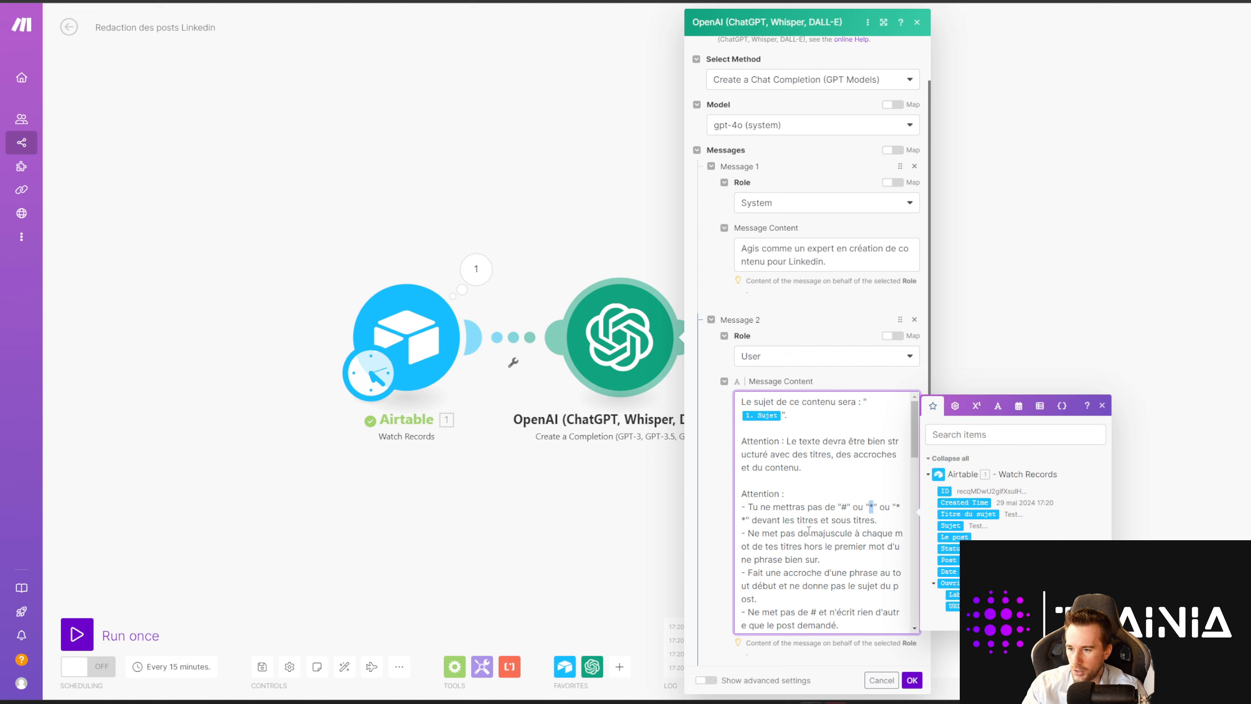
{"action": "left_click", "coordinate": [784, 520]}
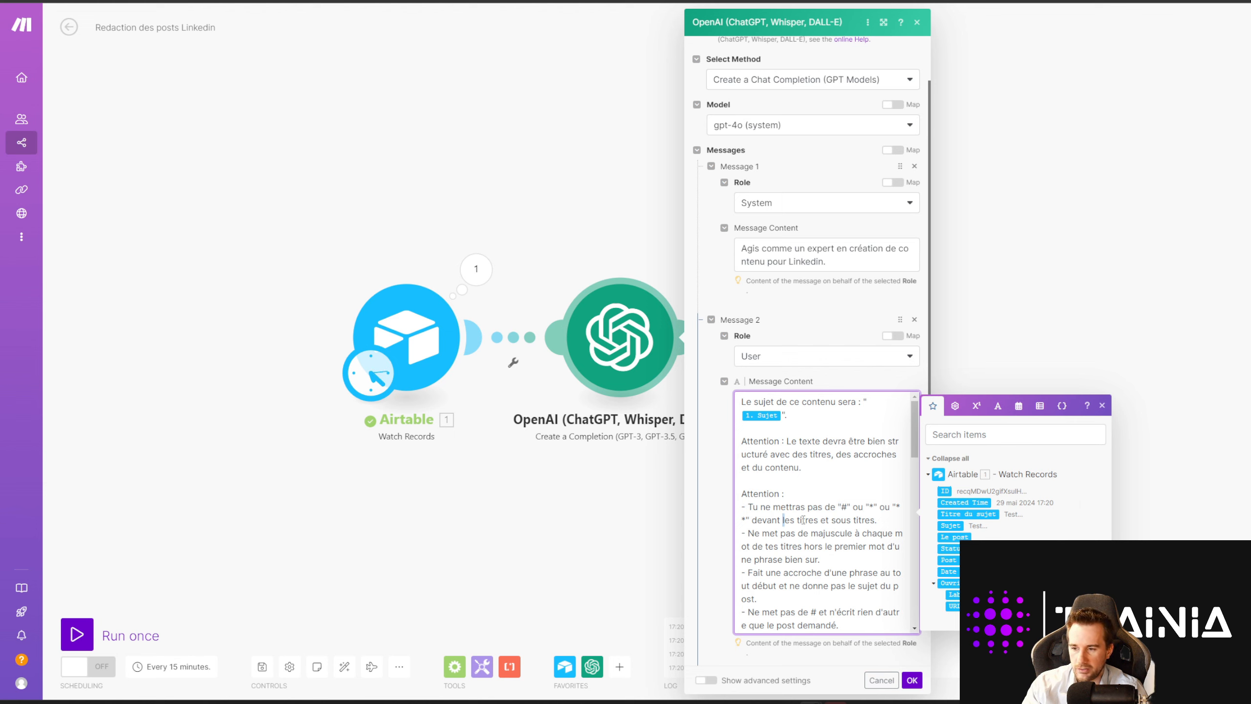
{"action": "left_click", "coordinate": [792, 533]}
{"action": "scroll", "coordinate": [789, 519], "scroll_direction": "down", "scroll_amount": 1}
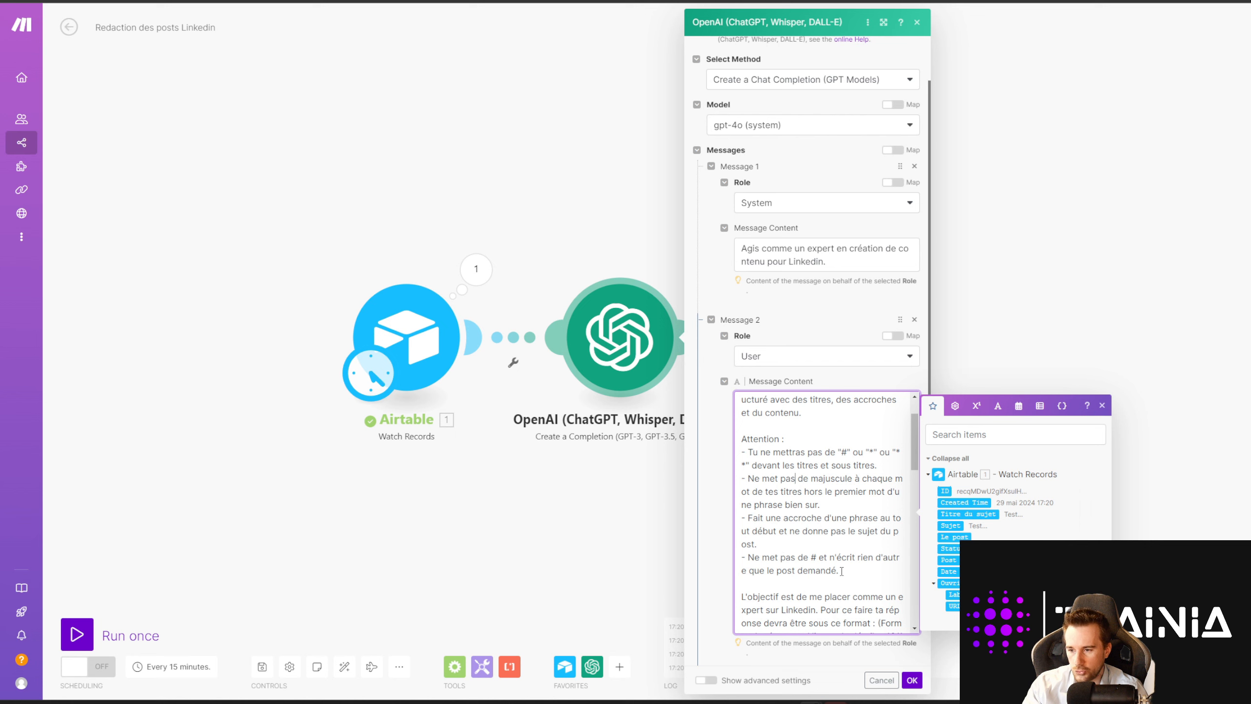
{"action": "left_click_drag", "start_coordinate": [841, 571], "coordinate": [737, 440]}
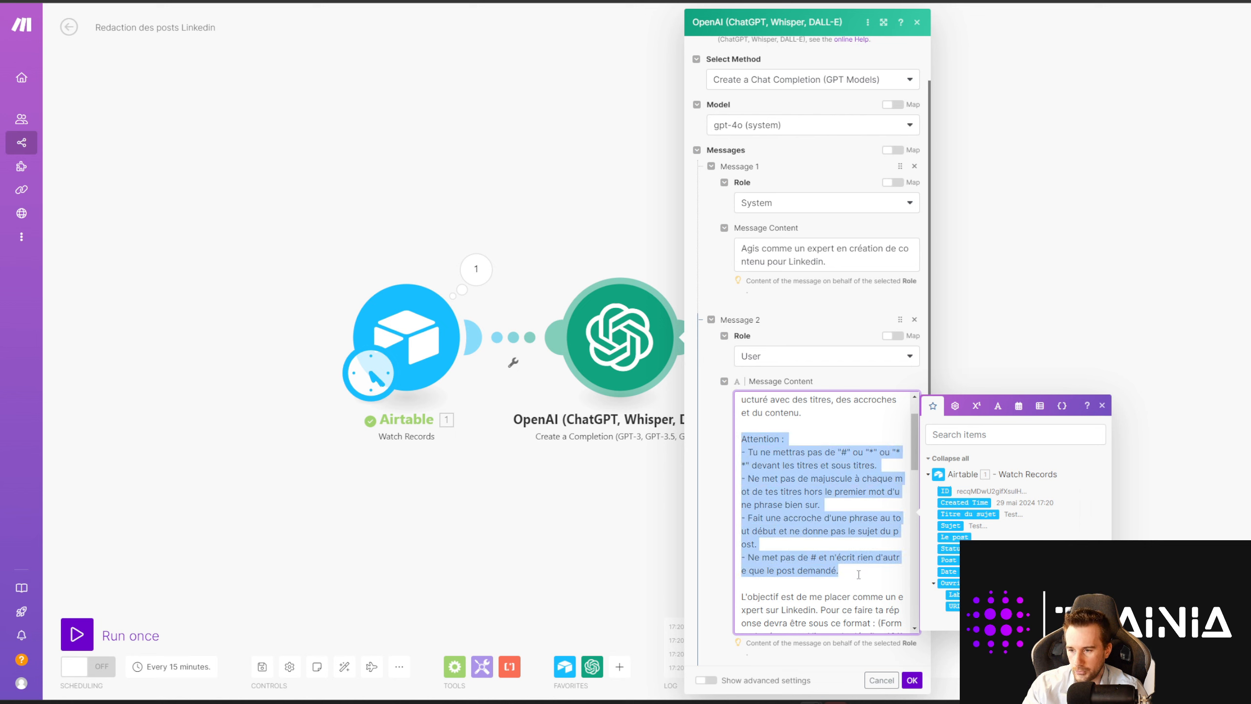
{"action": "left_click", "coordinate": [858, 575]}
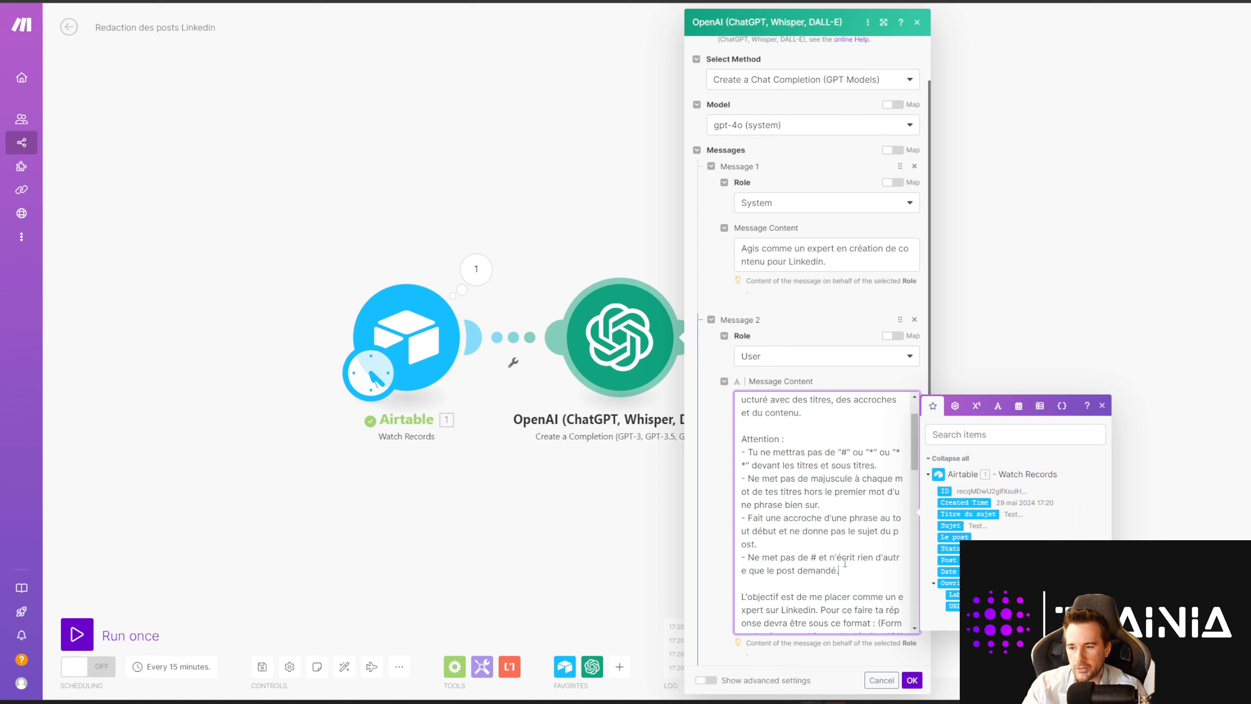
Step: Add 'Voici un bref résumé du contenu à faire :' to the OpenAI user message
{"action": "scroll", "coordinate": [845, 563], "scroll_direction": "up", "scroll_amount": 3}
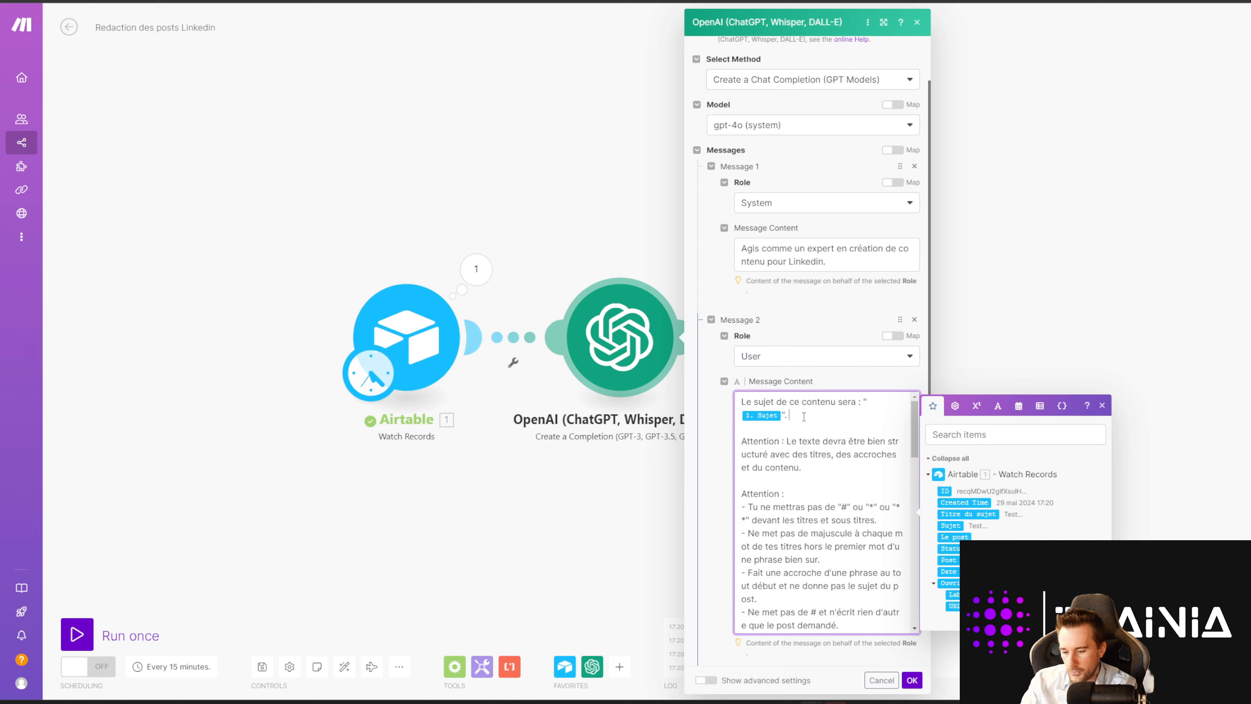
{"action": "type", "text": "Voici un bref"}
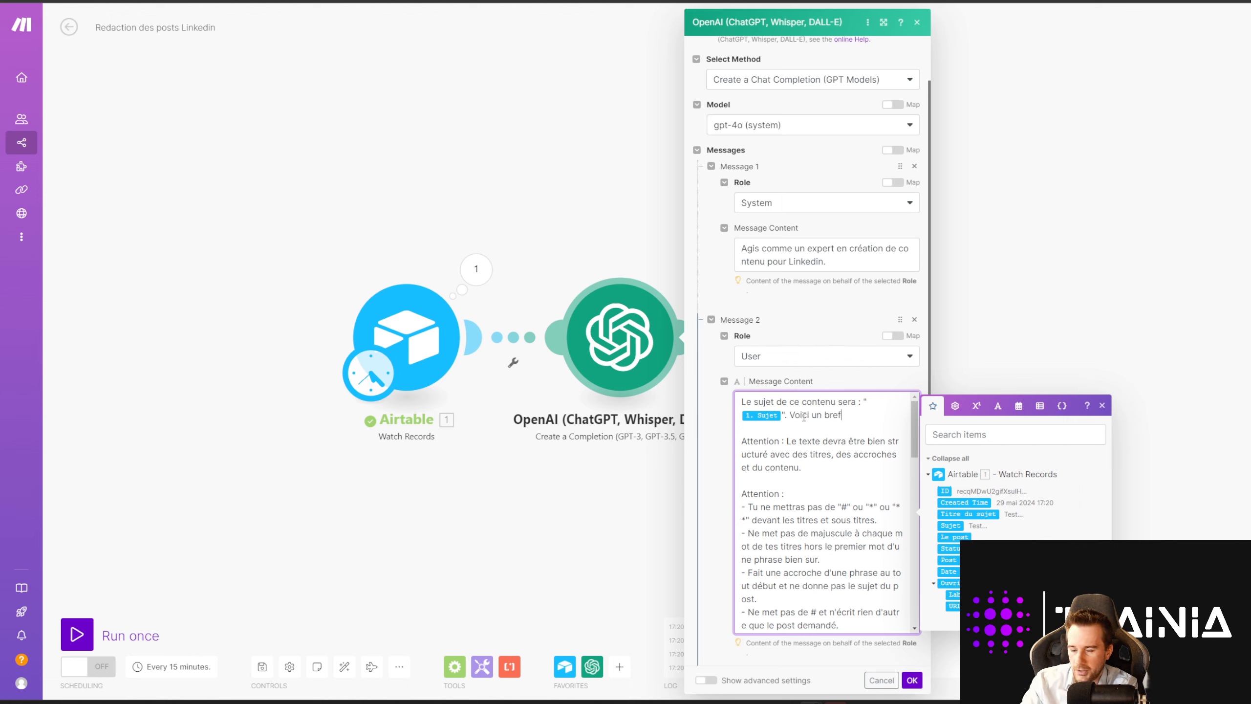
{"action": "type", "text": " résumé du co"}
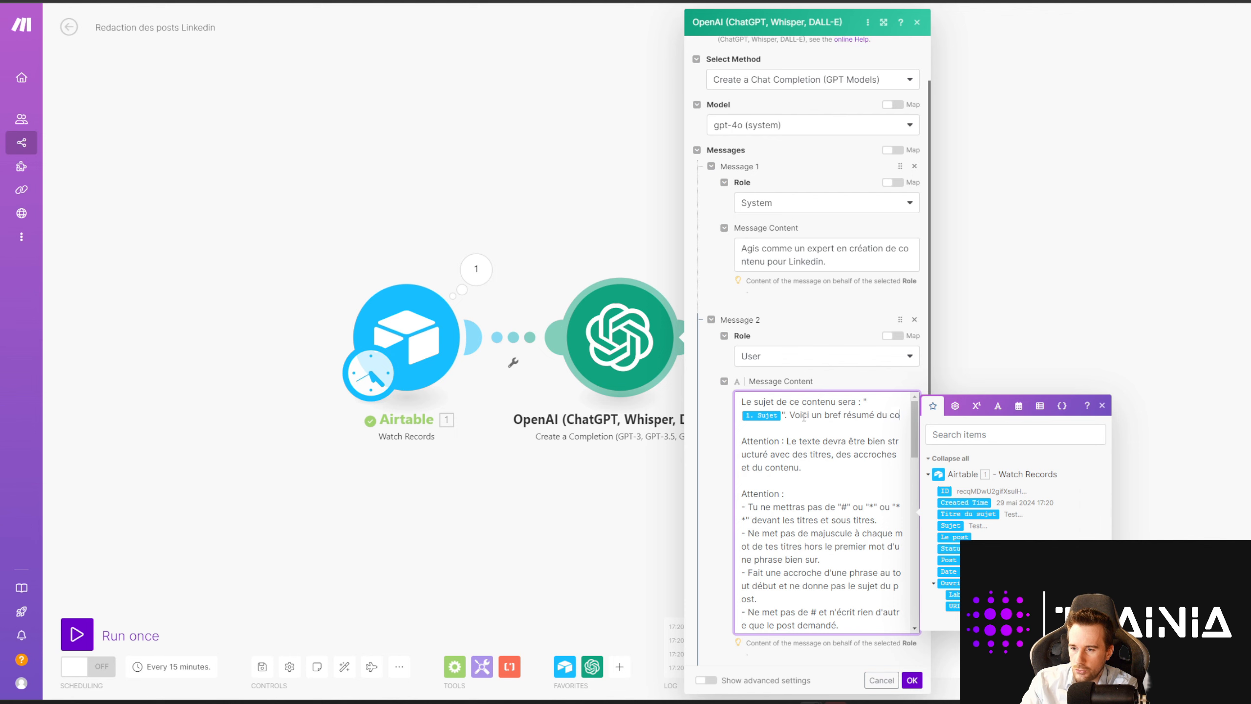
{"action": "type", "text": "ntenu à faire :"}
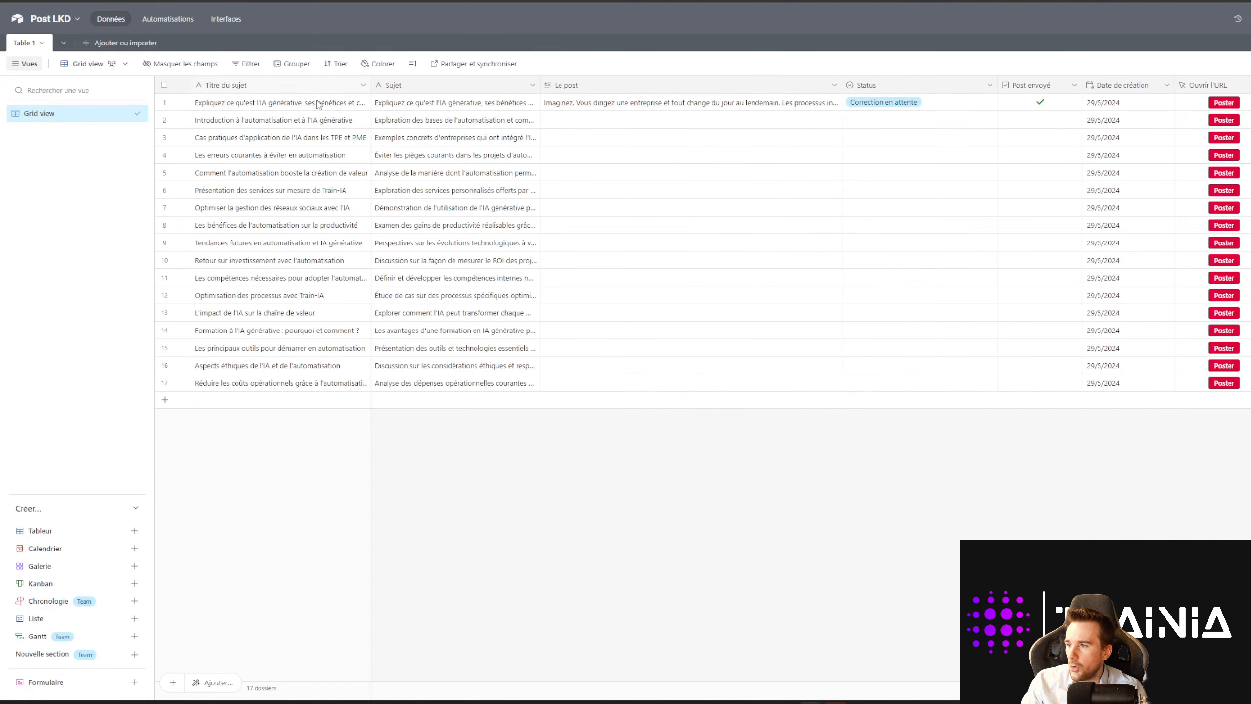
{"action": "left_click", "coordinate": [230, 103]}
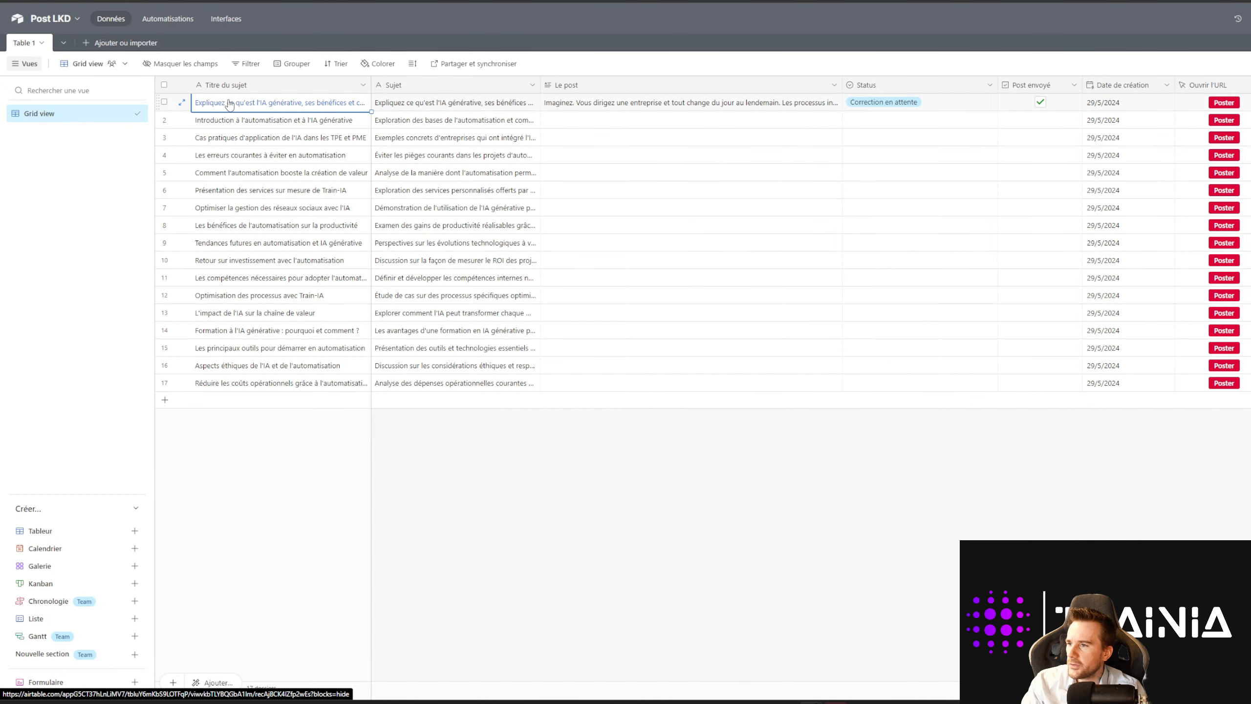
{"action": "left_click", "coordinate": [435, 108]}
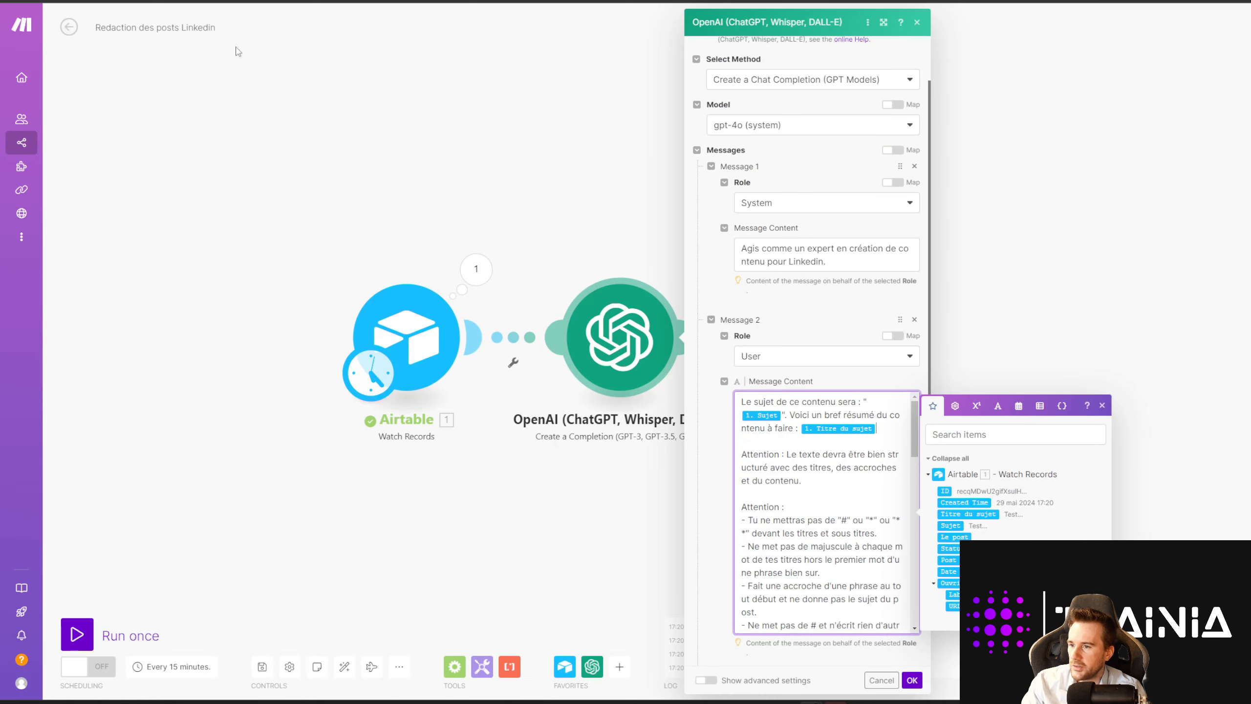
Step: Map Titre du sujet as the subject and Sujet, in quotes, as the summary
{"action": "left_click", "coordinate": [784, 415]}
{"action": "type", "text": "."}
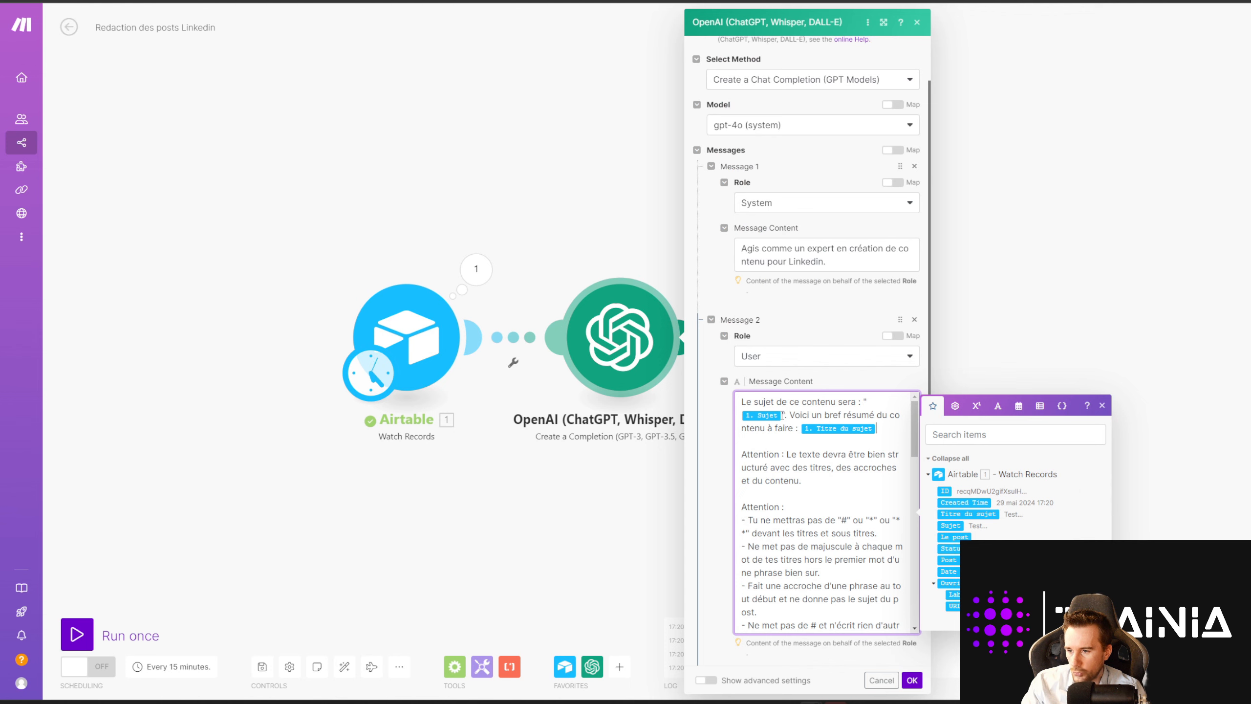
{"action": "key", "text": "BackSpace"}
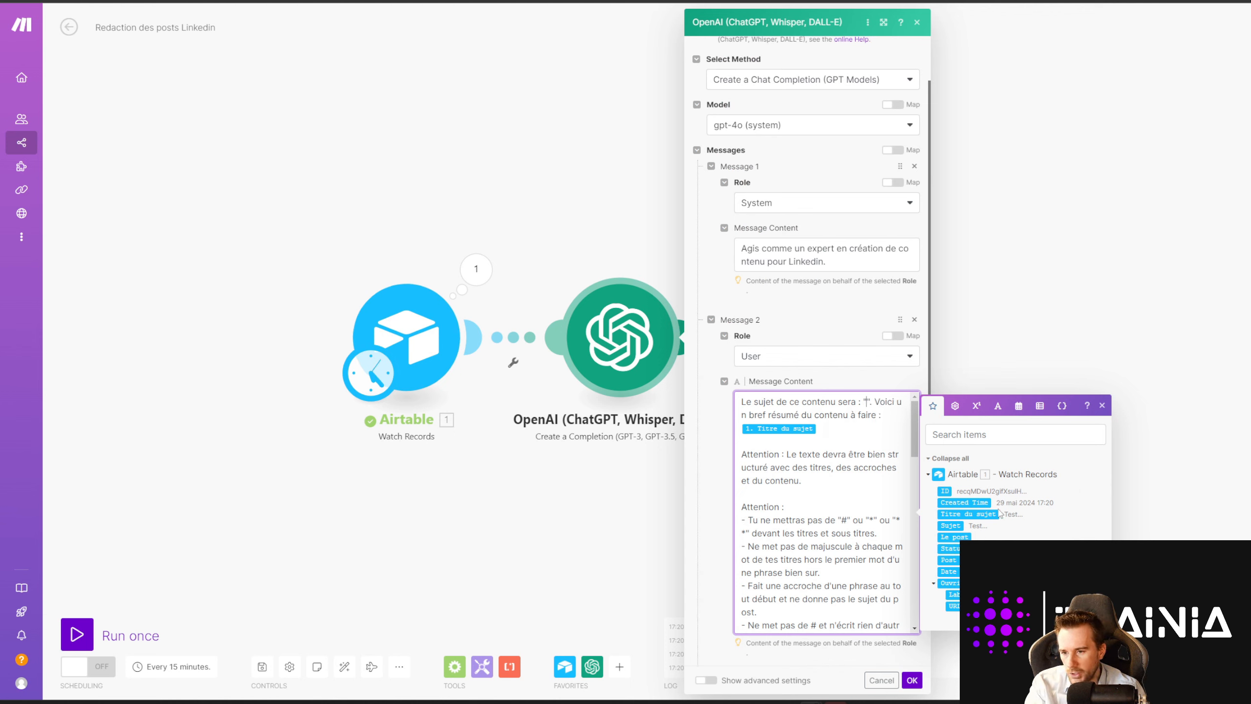
{"action": "left_click_drag", "start_coordinate": [968, 515], "coordinate": [820, 414]}
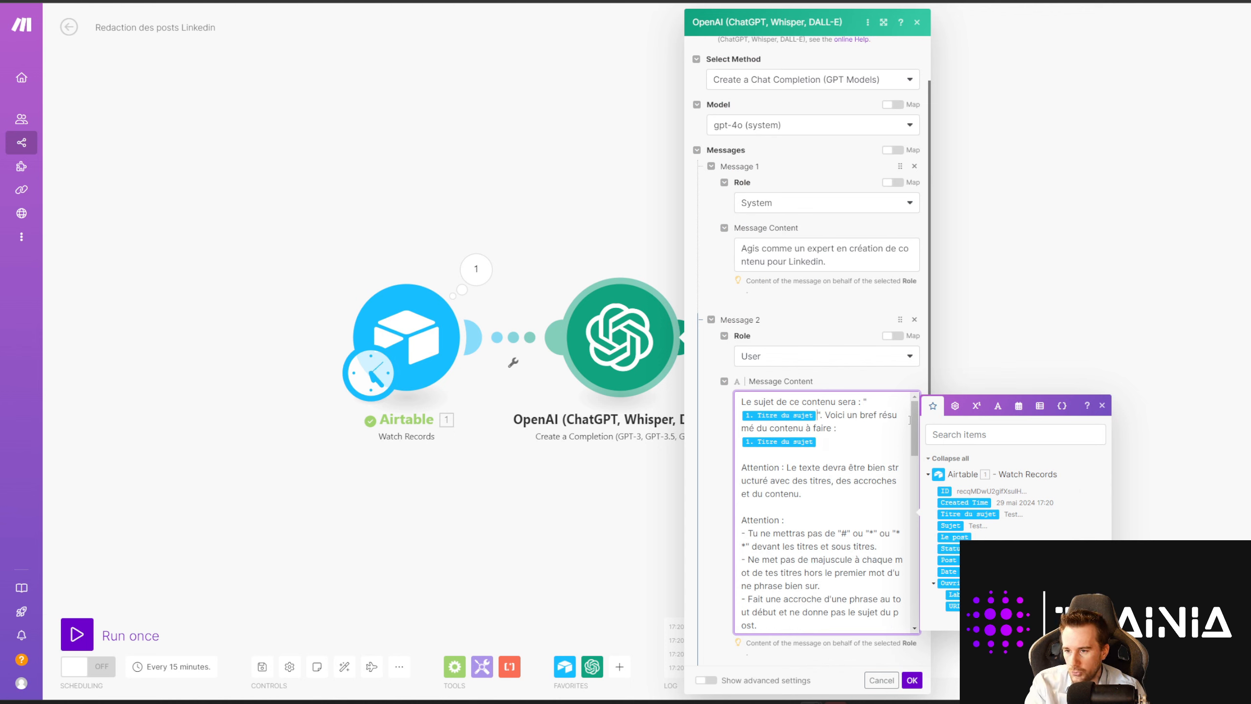
{"action": "left_click", "coordinate": [824, 442]}
{"action": "key", "text": "BackSpace"}
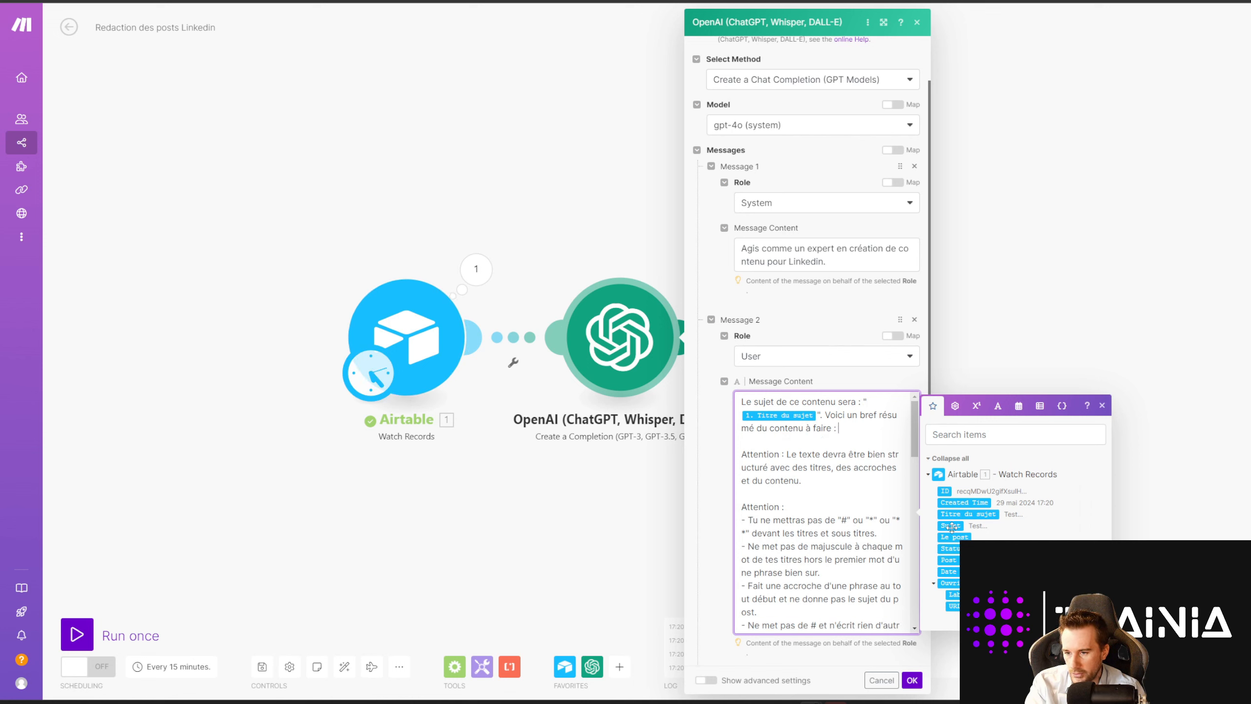
{"action": "left_click_drag", "start_coordinate": [951, 525], "coordinate": [837, 427]}
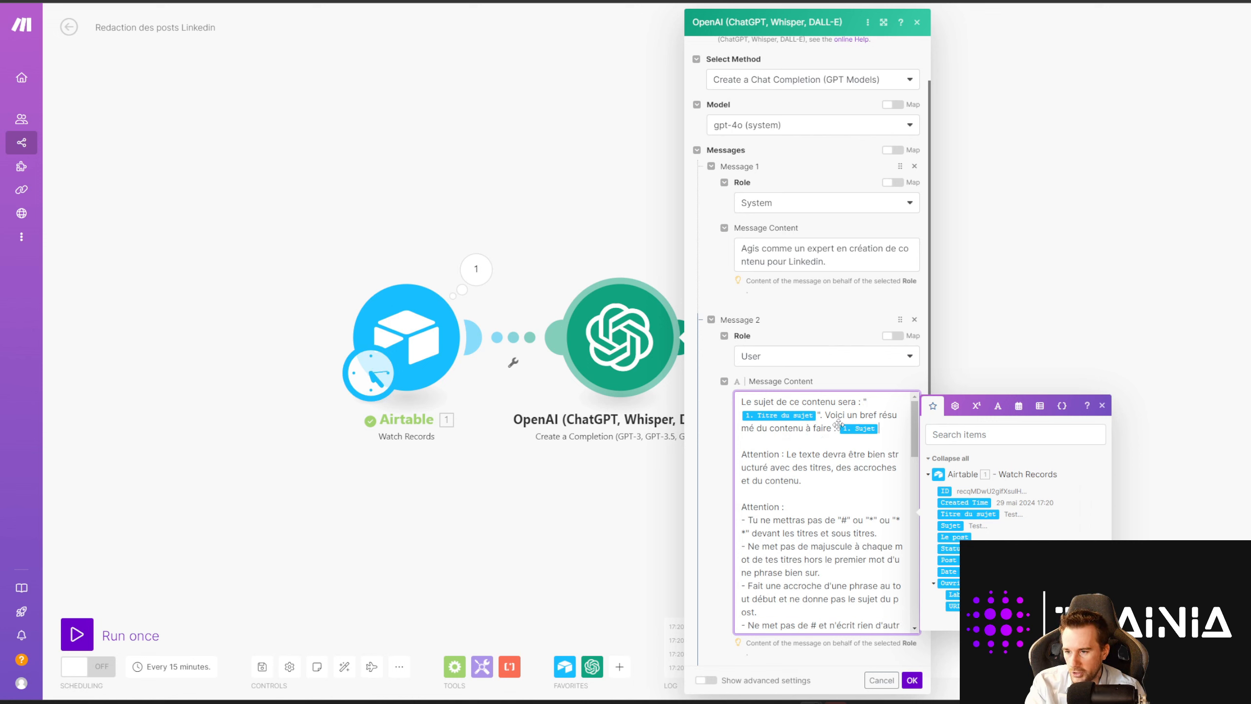
{"action": "type", "text": "\""}
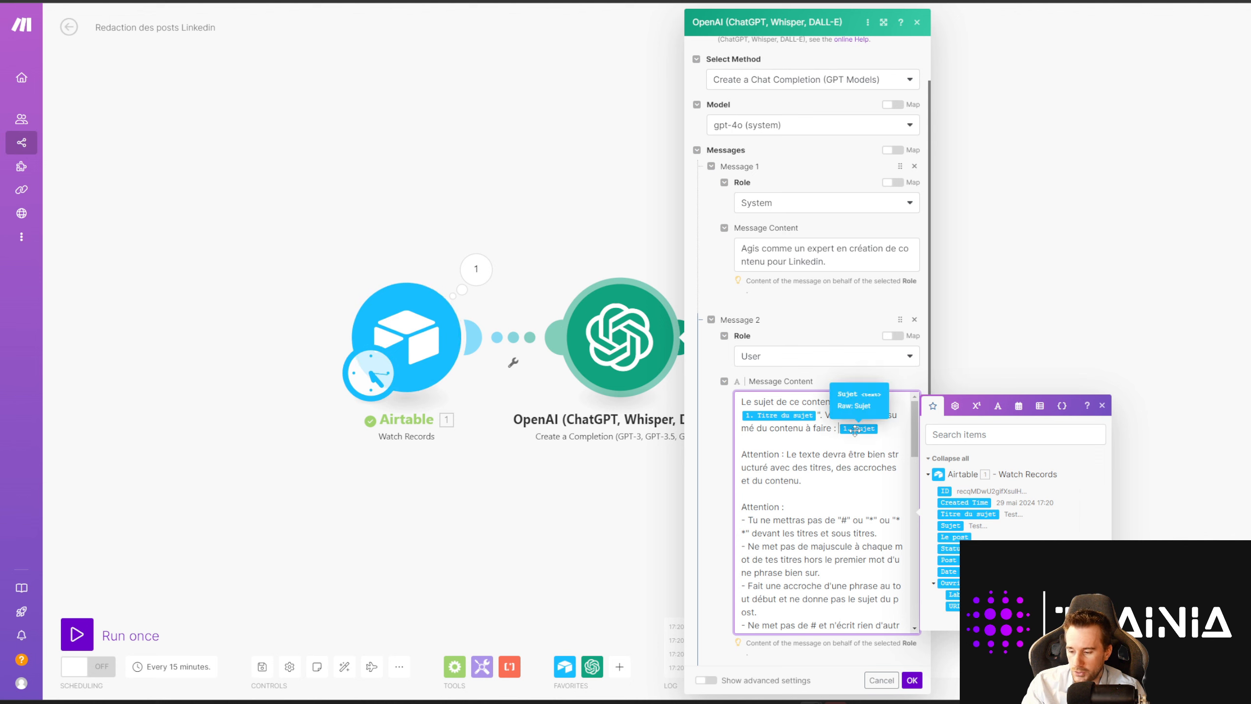
{"action": "left_click", "coordinate": [887, 429]}
{"action": "type", "text": "\""}
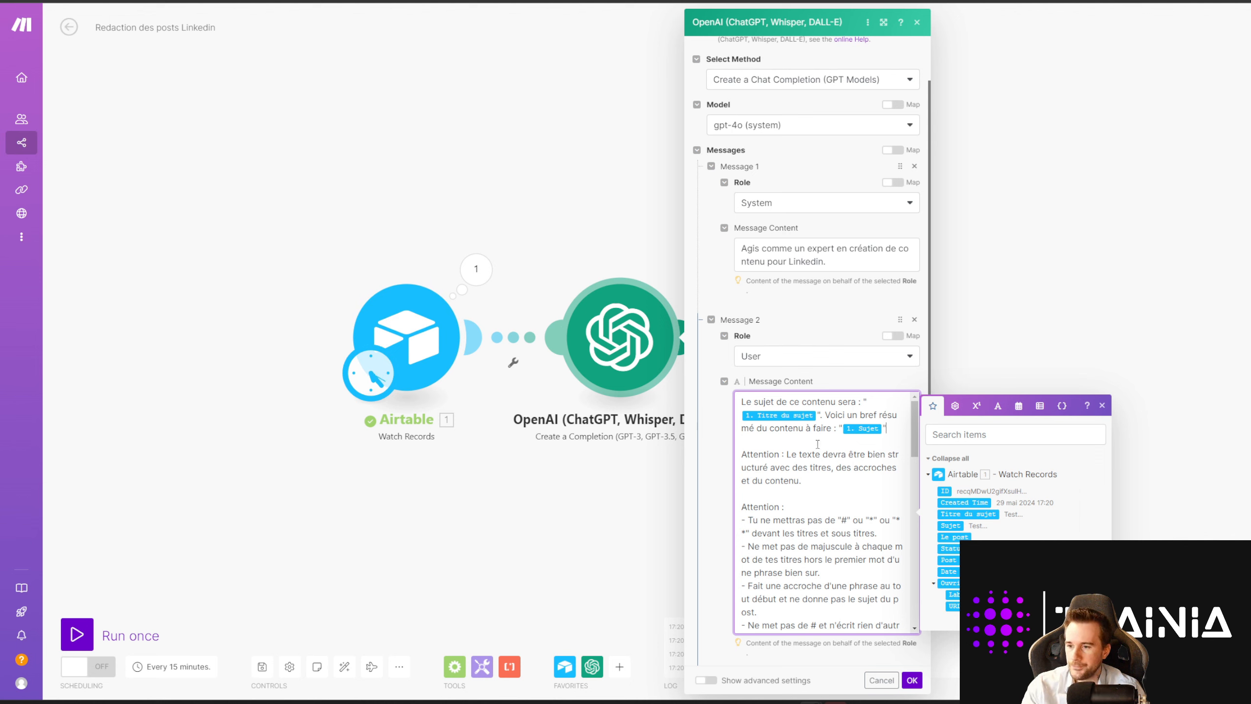
Step: Review the full prompt and save the OpenAI module settings
{"action": "scroll", "coordinate": [787, 448], "scroll_direction": "down", "scroll_amount": 3}
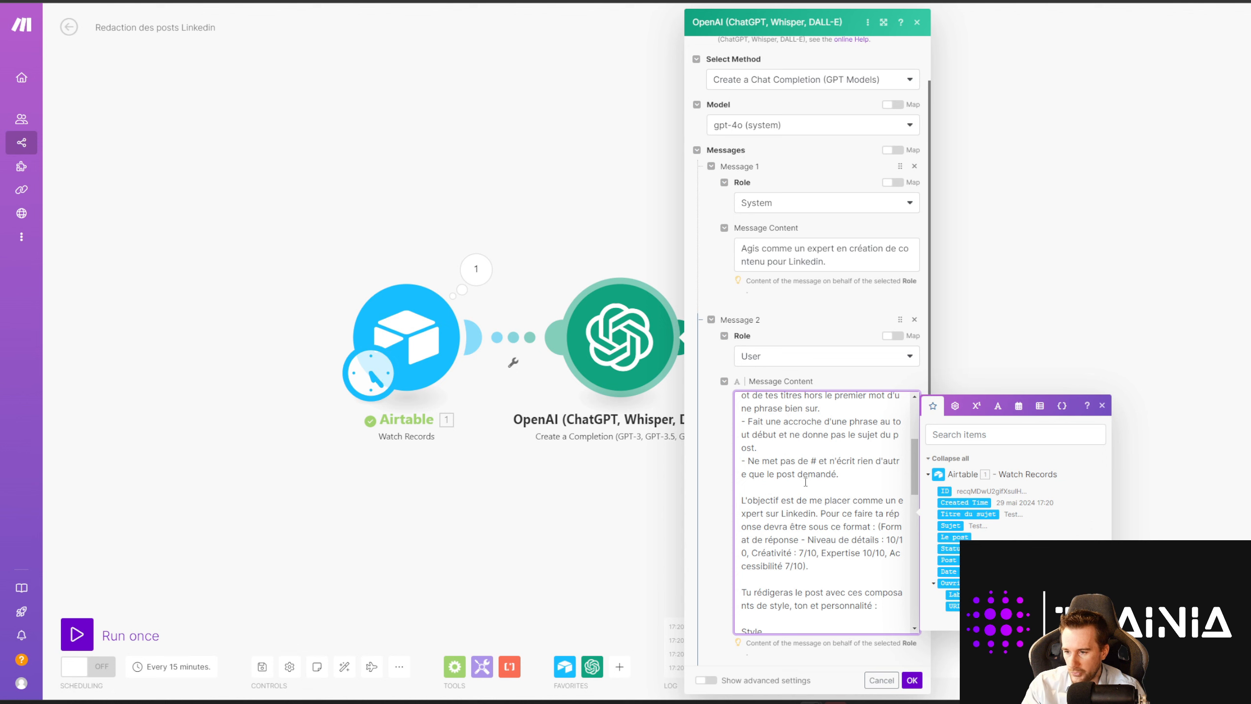
{"action": "scroll", "coordinate": [805, 482], "scroll_direction": "down", "scroll_amount": 10}
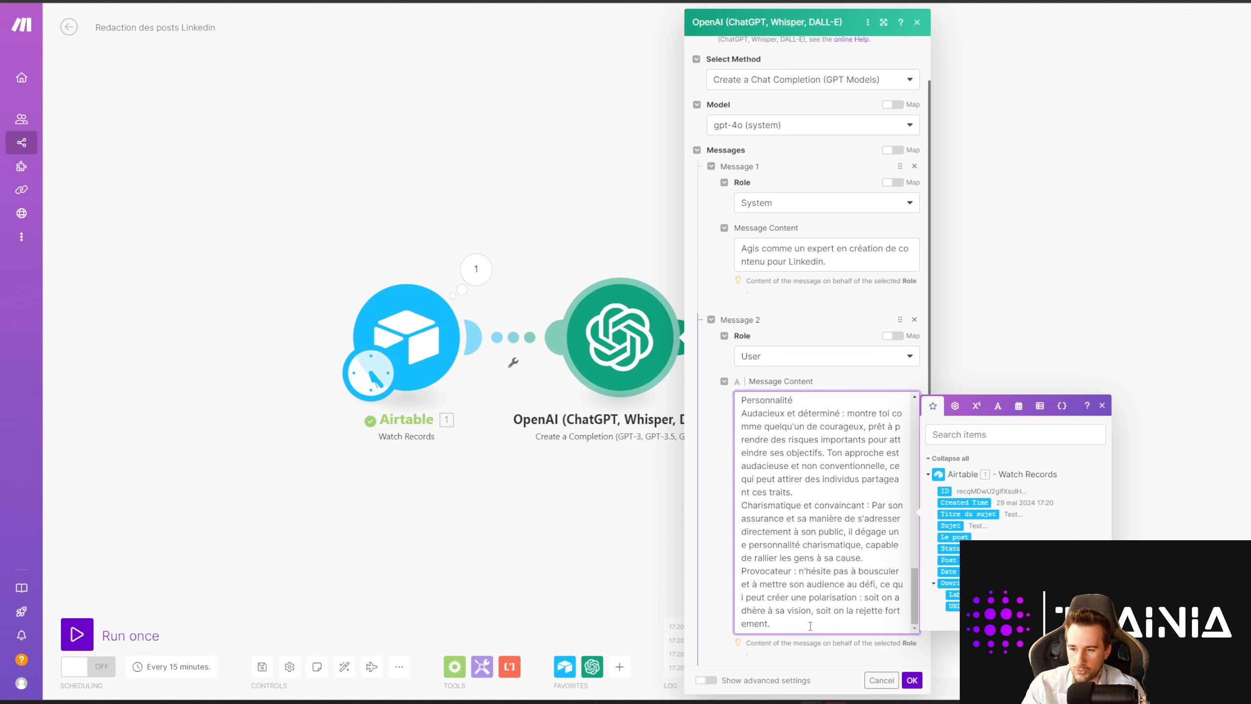
{"action": "left_click_drag", "start_coordinate": [810, 626], "coordinate": [784, 553]}
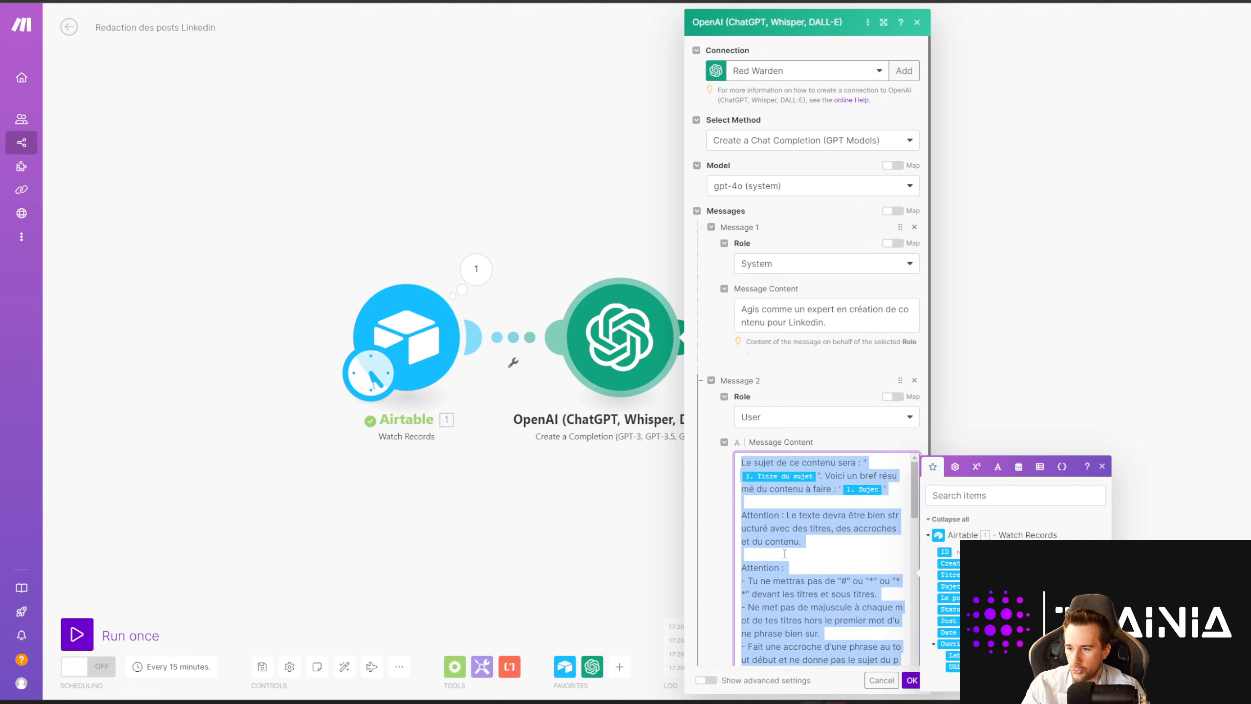
{"action": "left_click", "coordinate": [784, 553]}
{"action": "scroll", "coordinate": [793, 552], "scroll_direction": "down", "scroll_amount": 7}
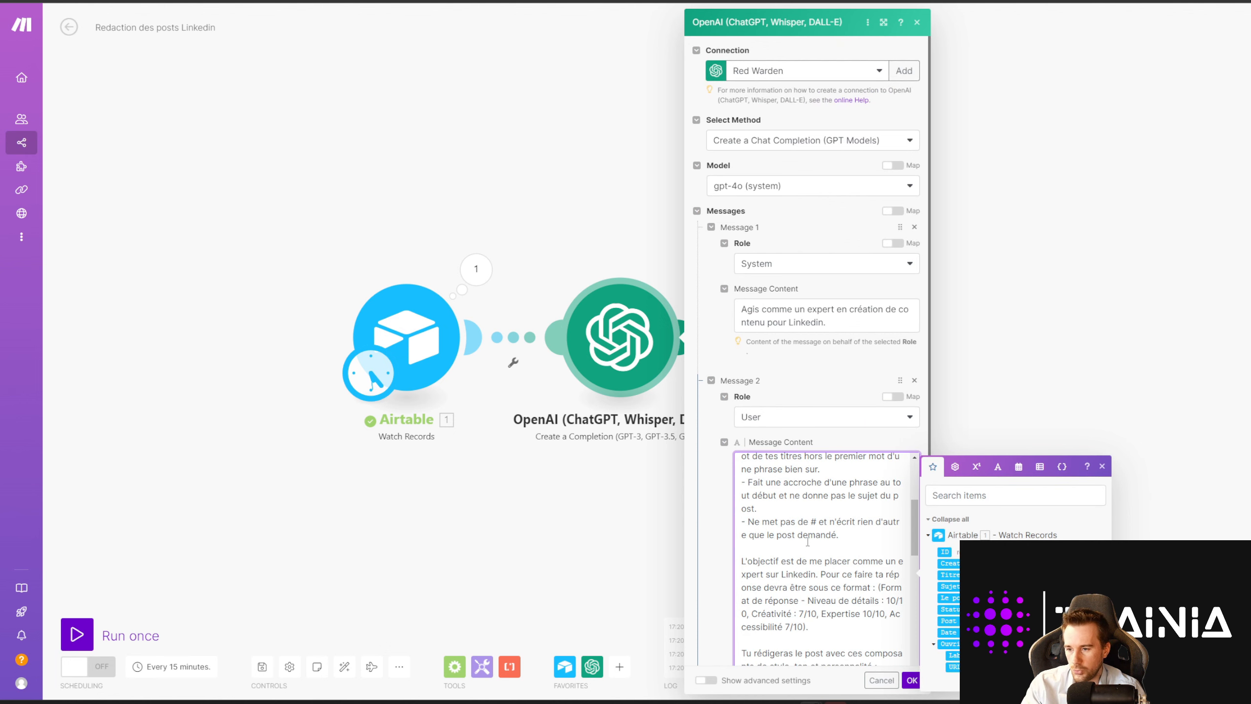
{"action": "left_click", "coordinate": [911, 680]}
Step: Verify Update a Record's Record ID maps to the Watch Records ID
{"action": "left_click", "coordinate": [831, 356]}
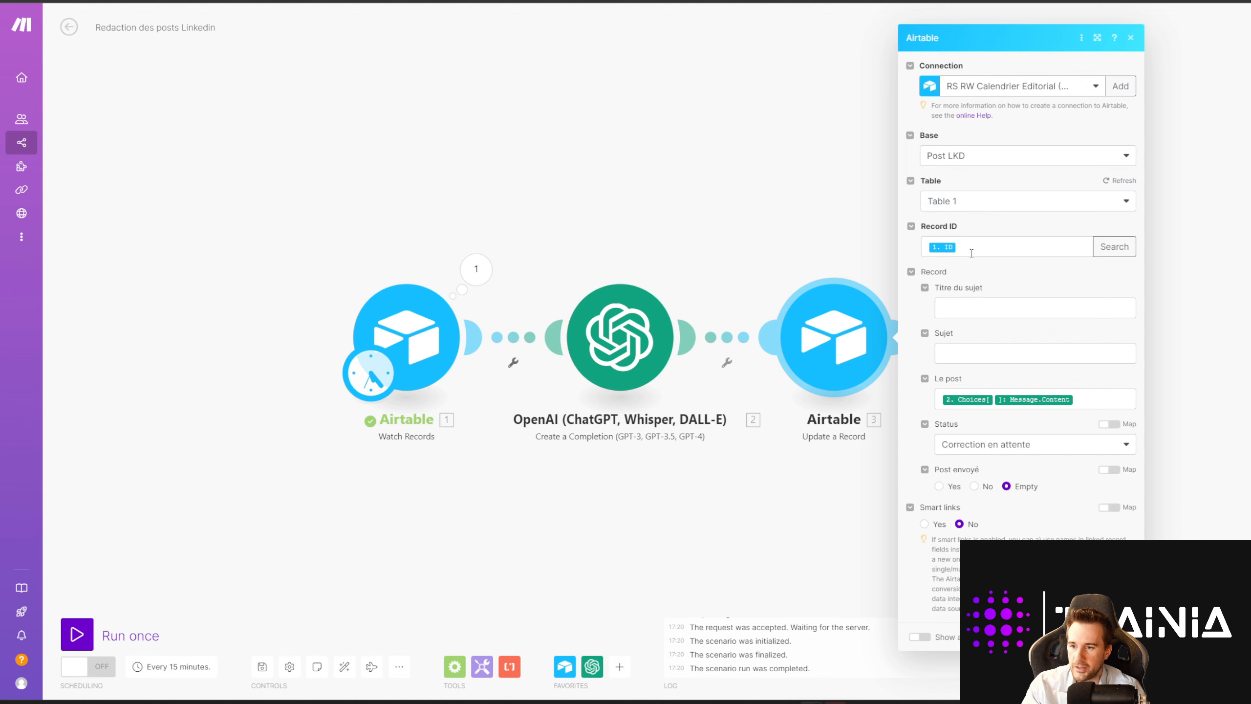
{"action": "left_click", "coordinate": [948, 246]}
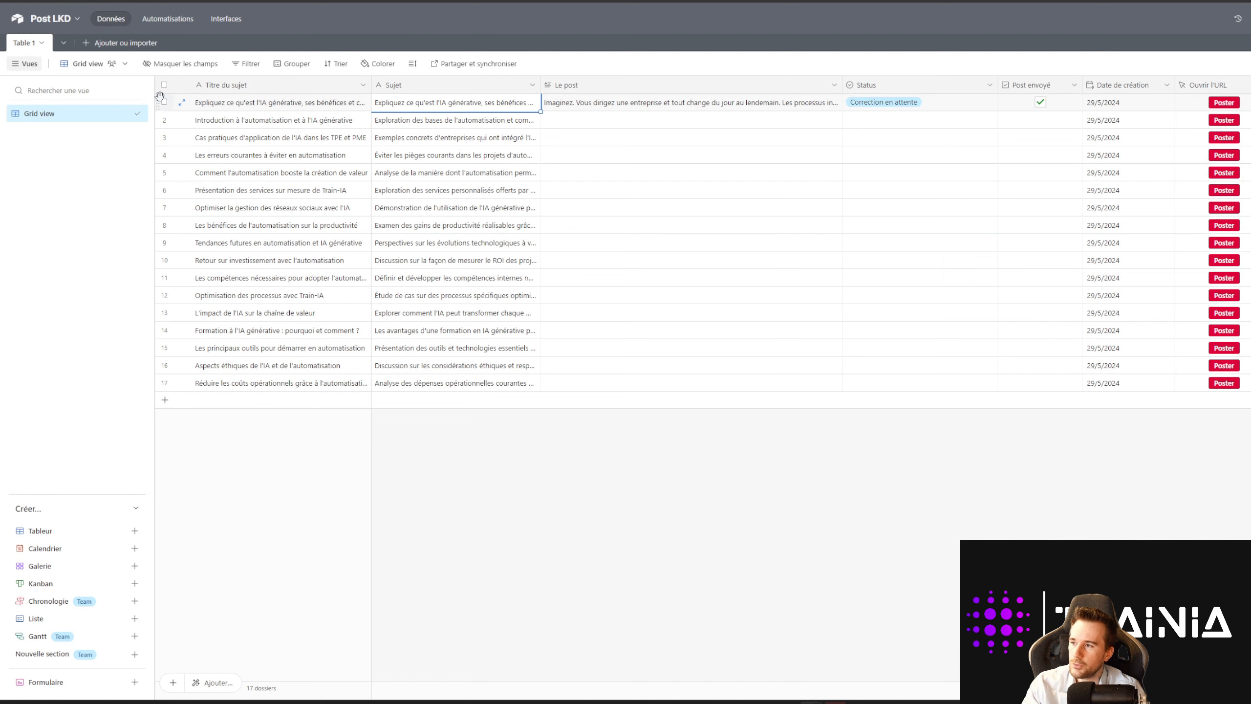
{"action": "left_click", "coordinate": [165, 102]}
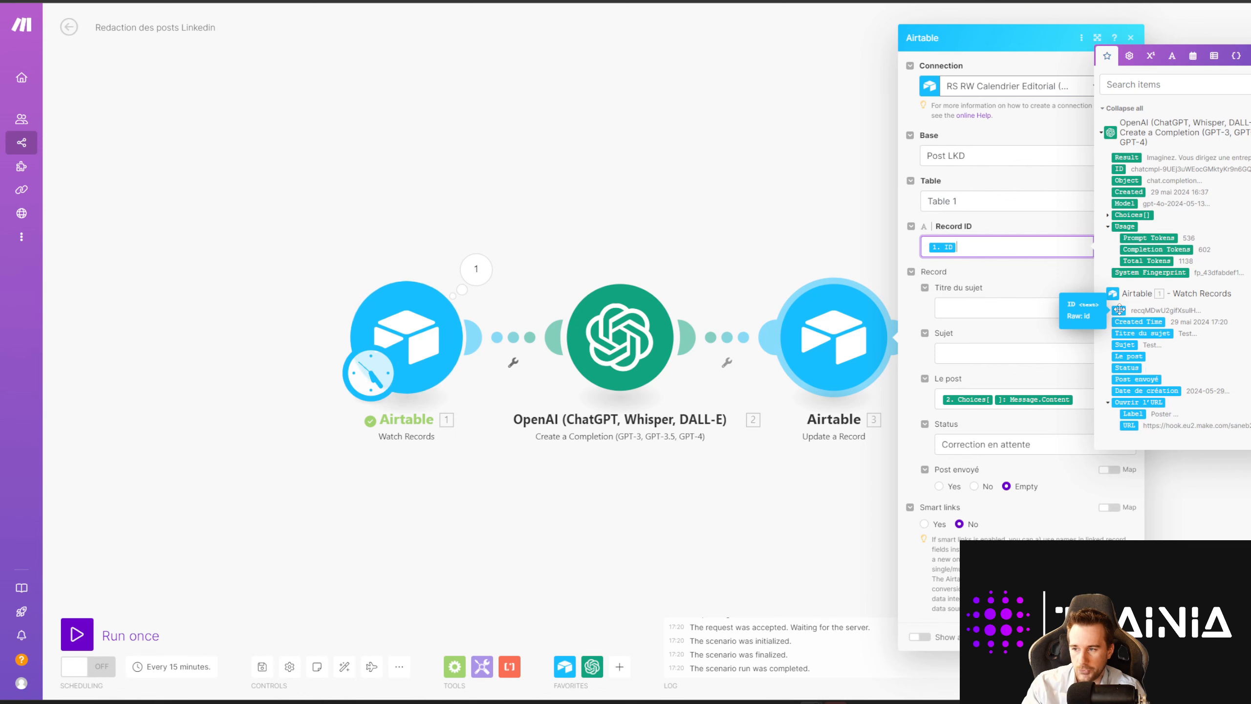
{"action": "left_click", "coordinate": [476, 268]}
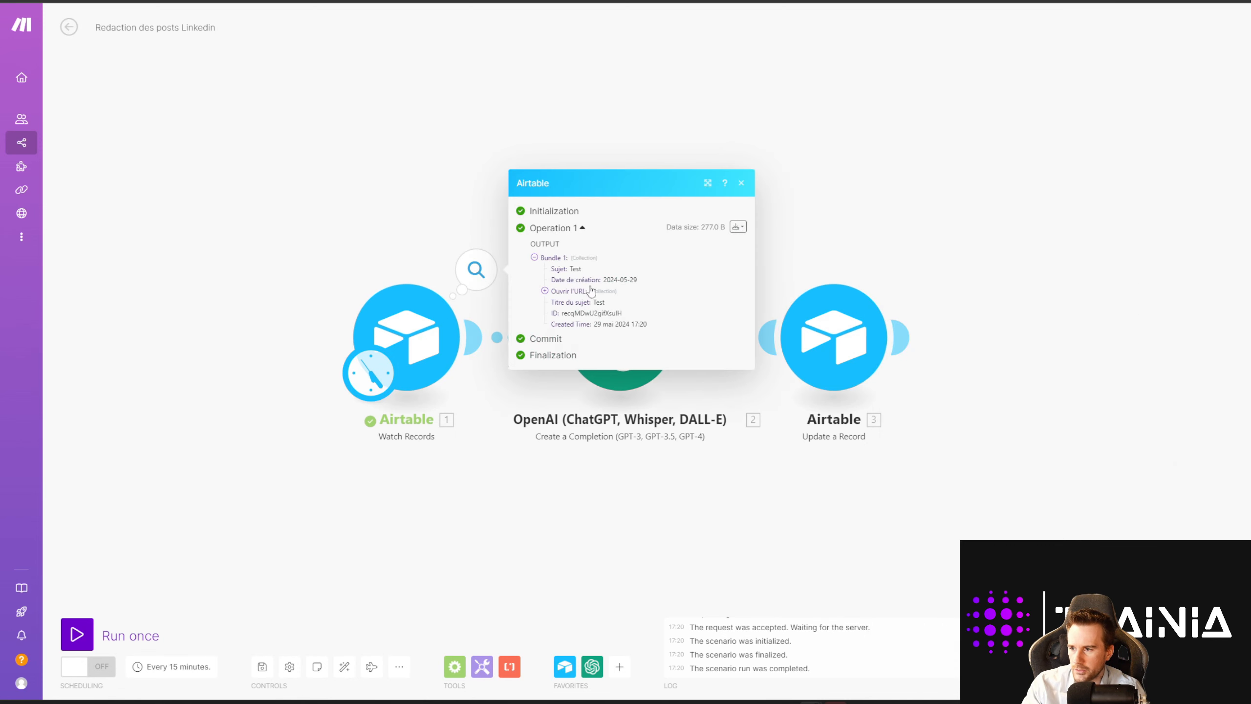
{"action": "left_click_drag", "start_coordinate": [561, 312], "coordinate": [638, 319]}
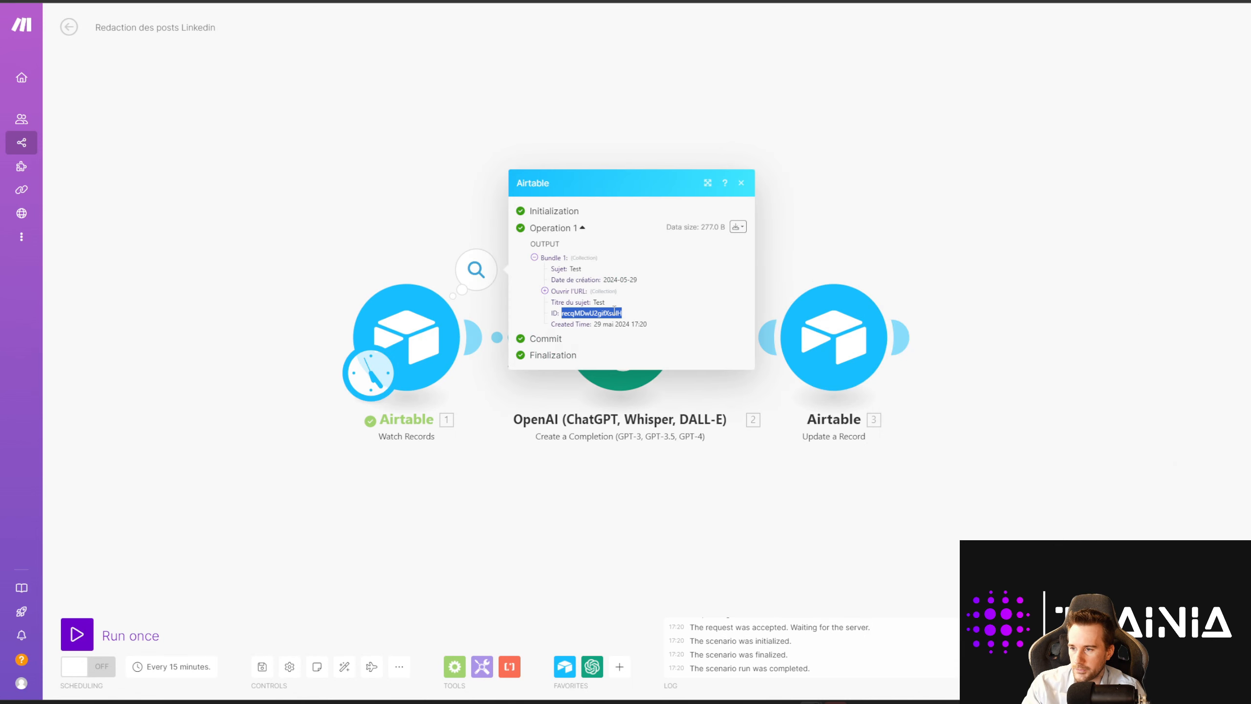
Step: Map Le post to the OpenAI message content and set Status to Correction en attente
{"action": "left_click", "coordinate": [833, 337]}
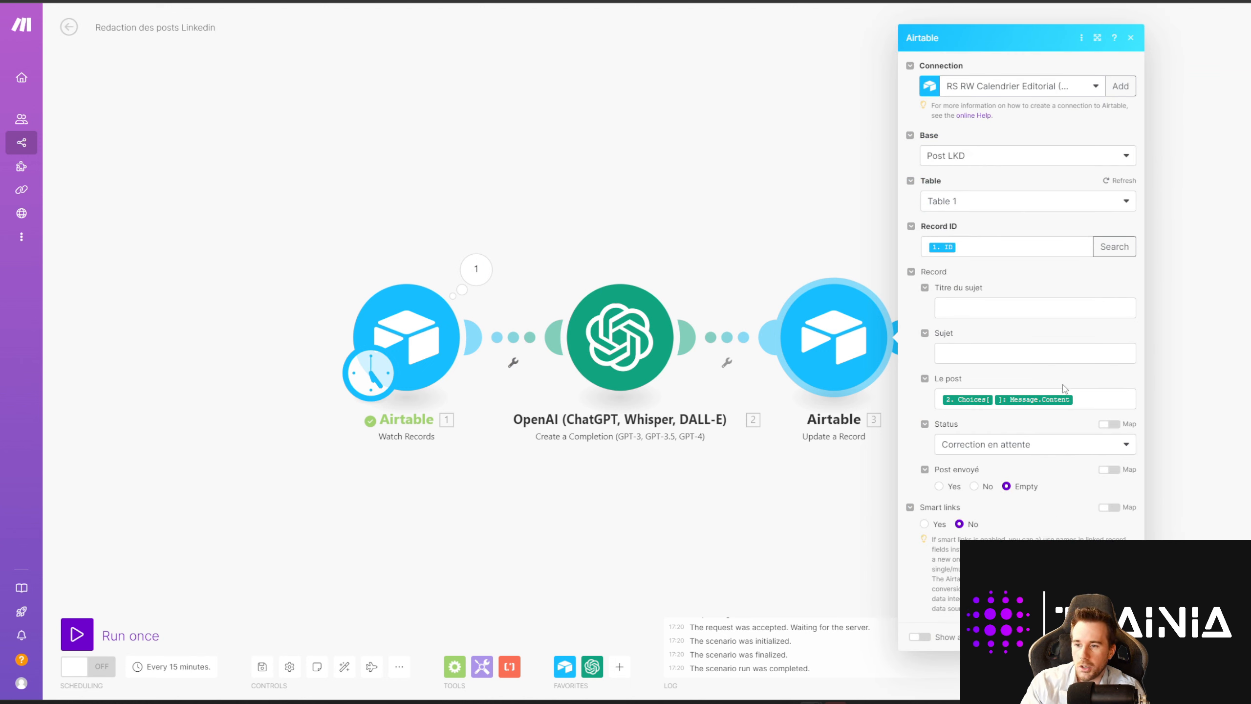
{"action": "left_click", "coordinate": [1086, 398]}
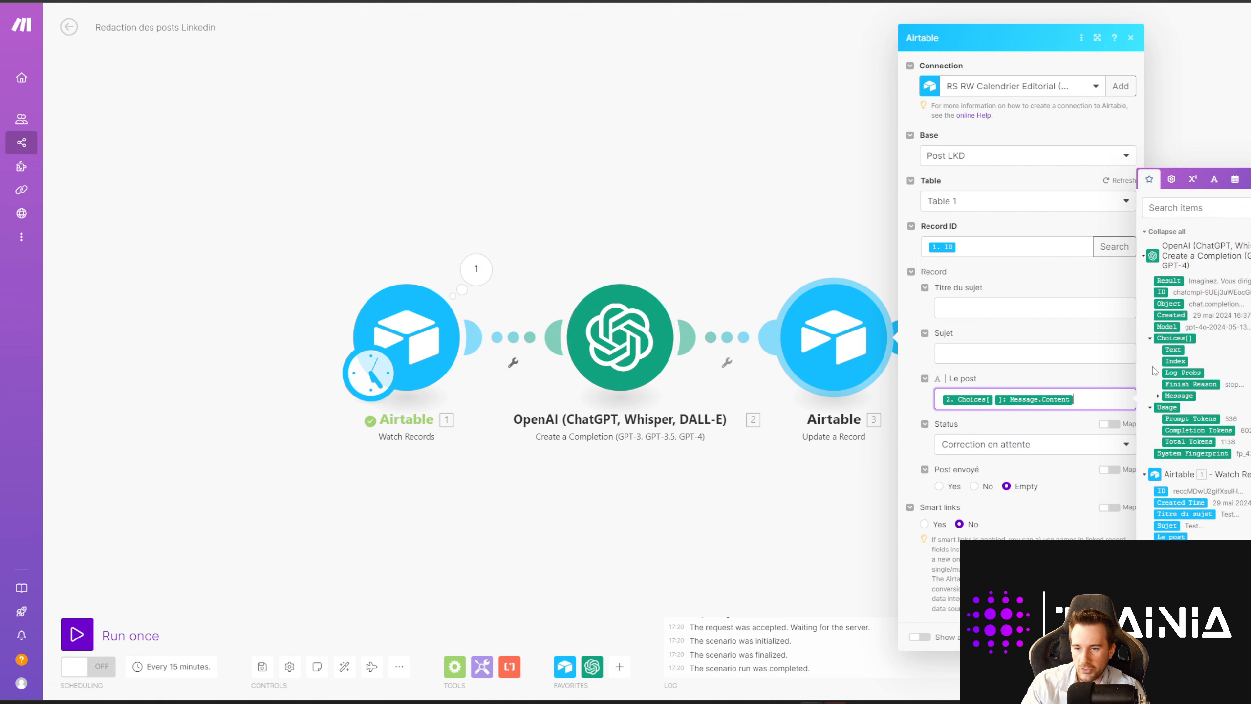
{"action": "left_click", "coordinate": [1151, 367]}
{"action": "left_click", "coordinate": [1158, 396]}
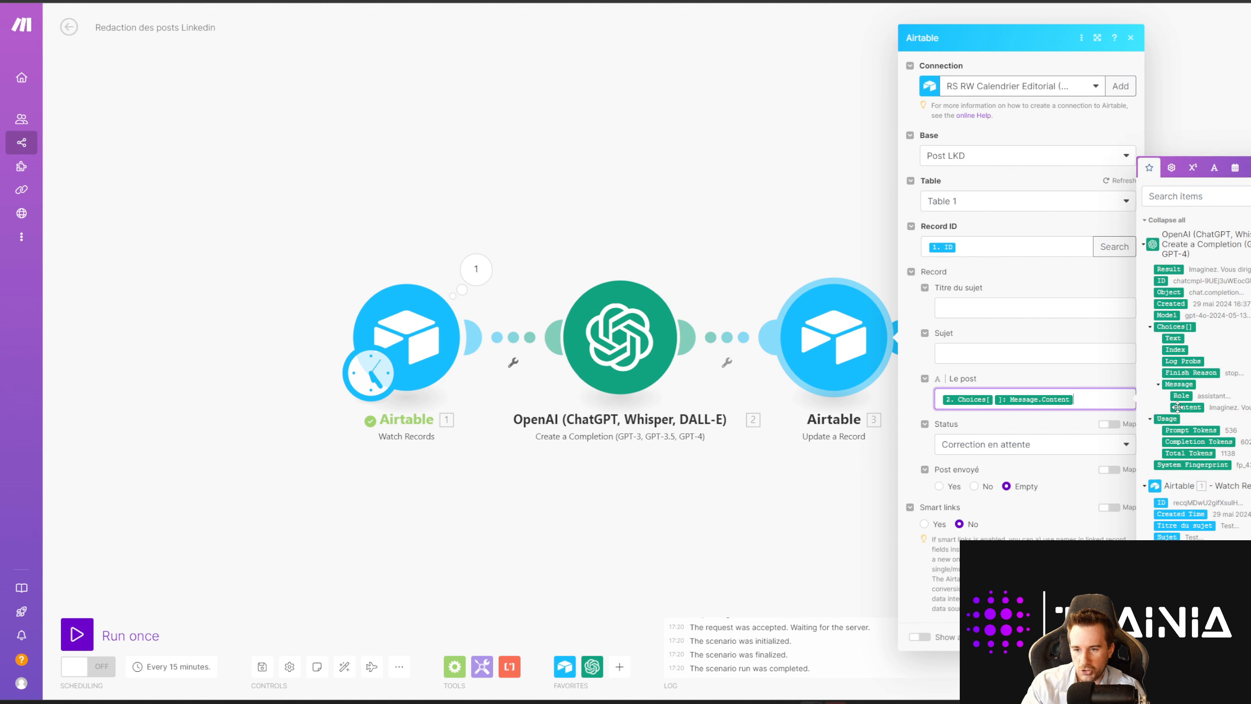
{"action": "left_click", "coordinate": [997, 444]}
{"action": "left_click", "coordinate": [985, 487]}
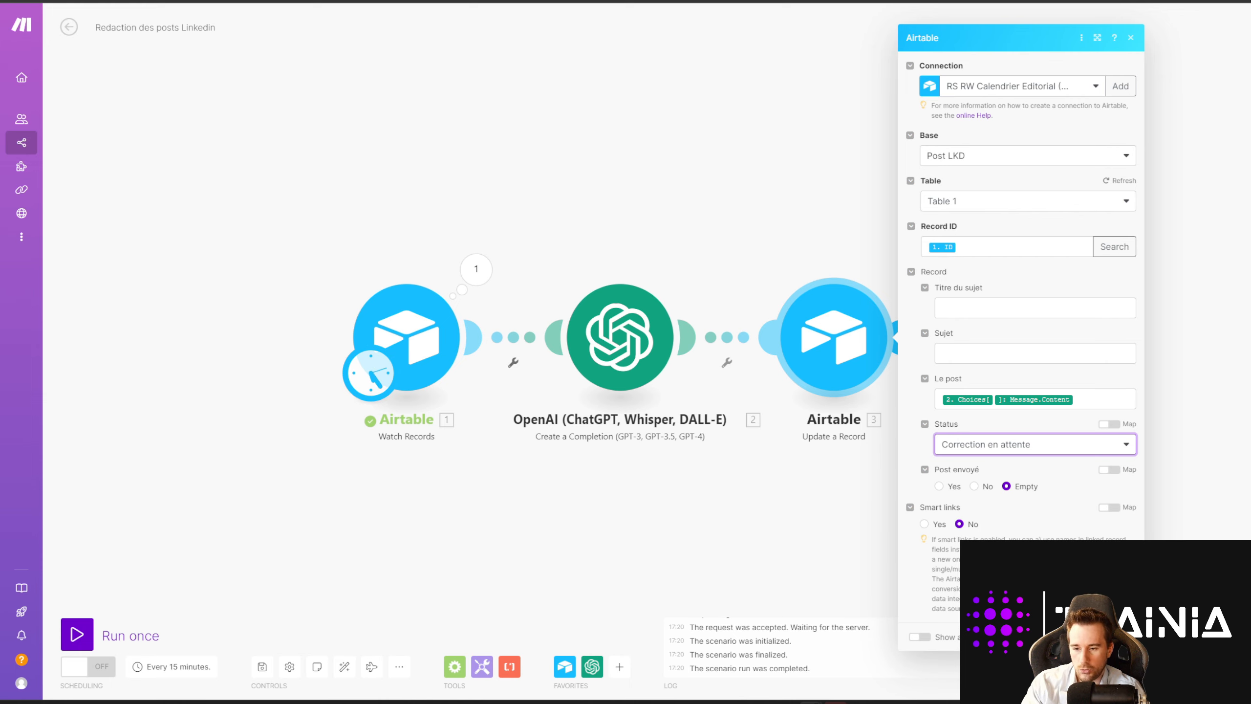
{"action": "left_click", "coordinate": [1119, 636]}
{"action": "left_click", "coordinate": [430, 343]}
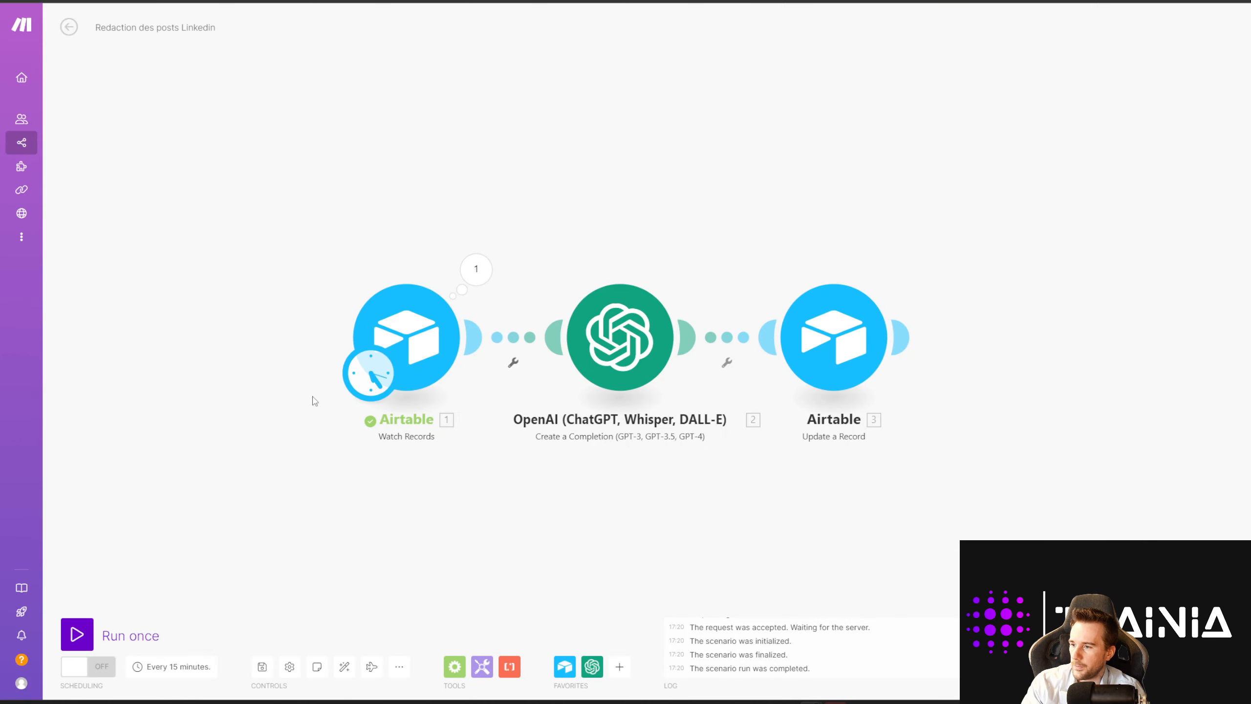
Step: Choose the Watch Records starting record and run the whole scenario once
{"action": "right_click", "coordinate": [414, 343]}
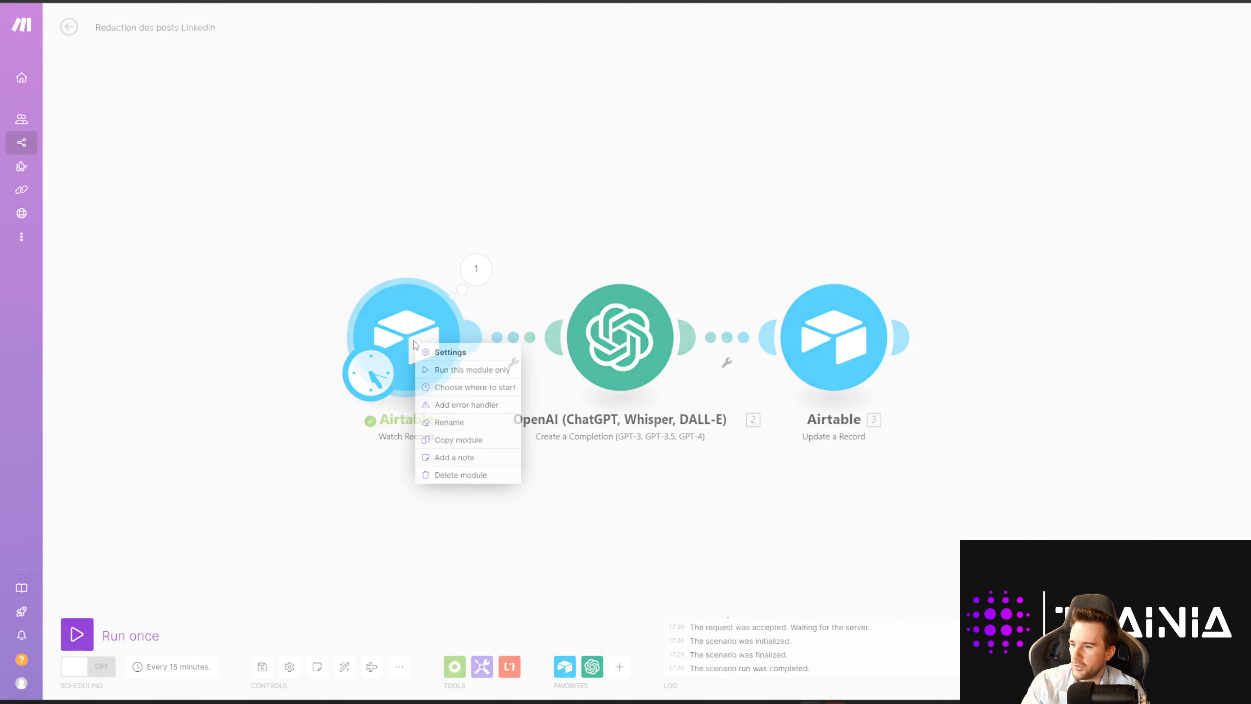
{"action": "left_click", "coordinate": [461, 387]}
{"action": "left_click", "coordinate": [483, 347]}
{"action": "left_click", "coordinate": [697, 392]}
{"action": "left_click", "coordinate": [78, 634]}
{"action": "left_click_drag", "start_coordinate": [533, 497], "coordinate": [634, 482]}
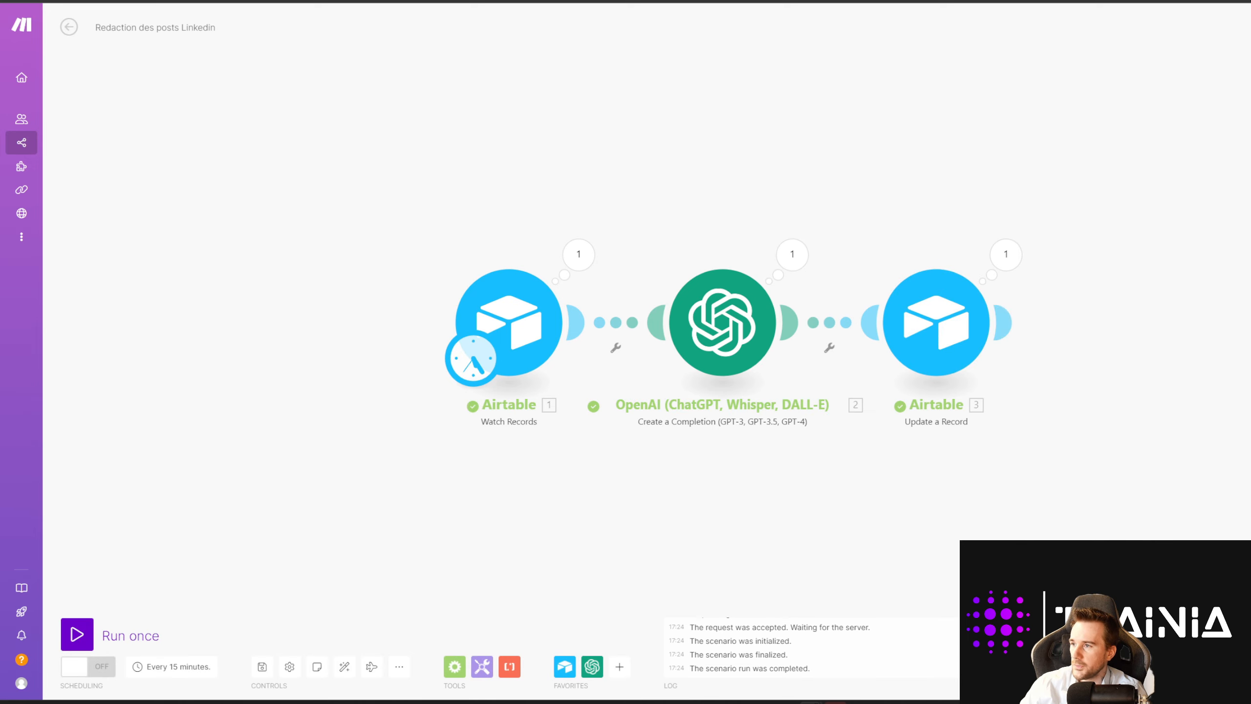
{"action": "left_click", "coordinate": [266, 1]}
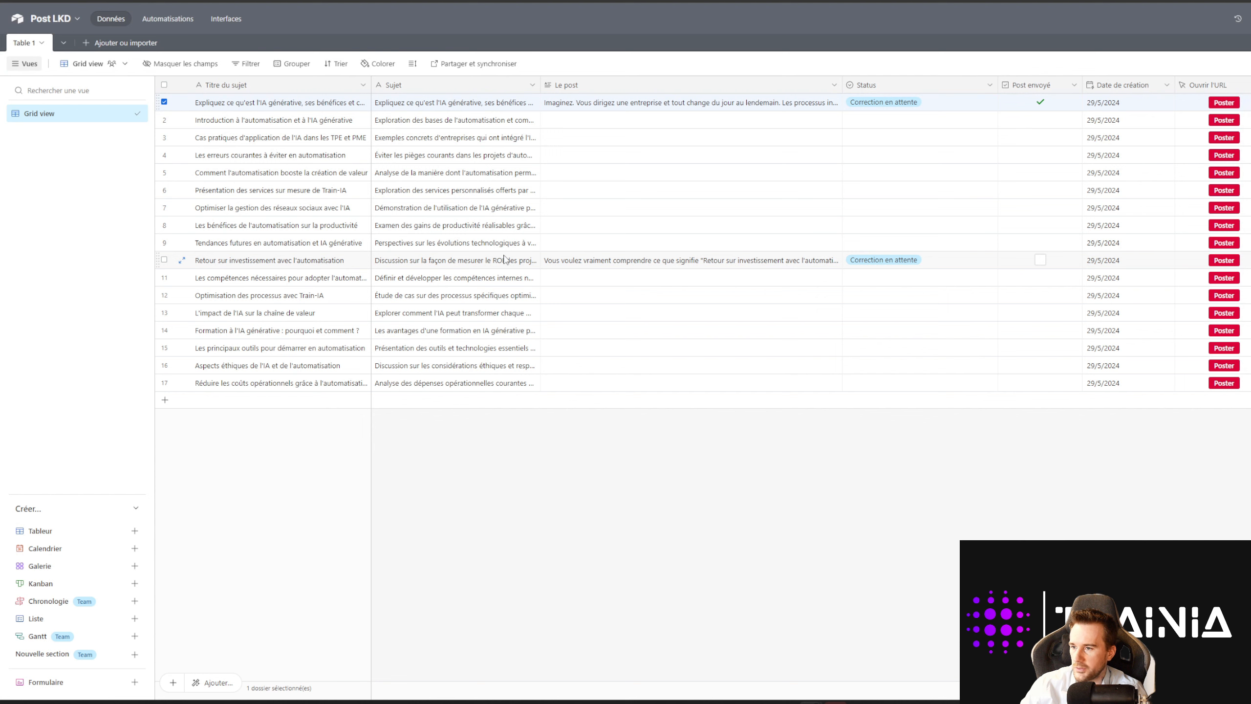
Step: Read row 10's generated post in the expanded Le post cell
{"action": "left_click", "coordinate": [723, 261]}
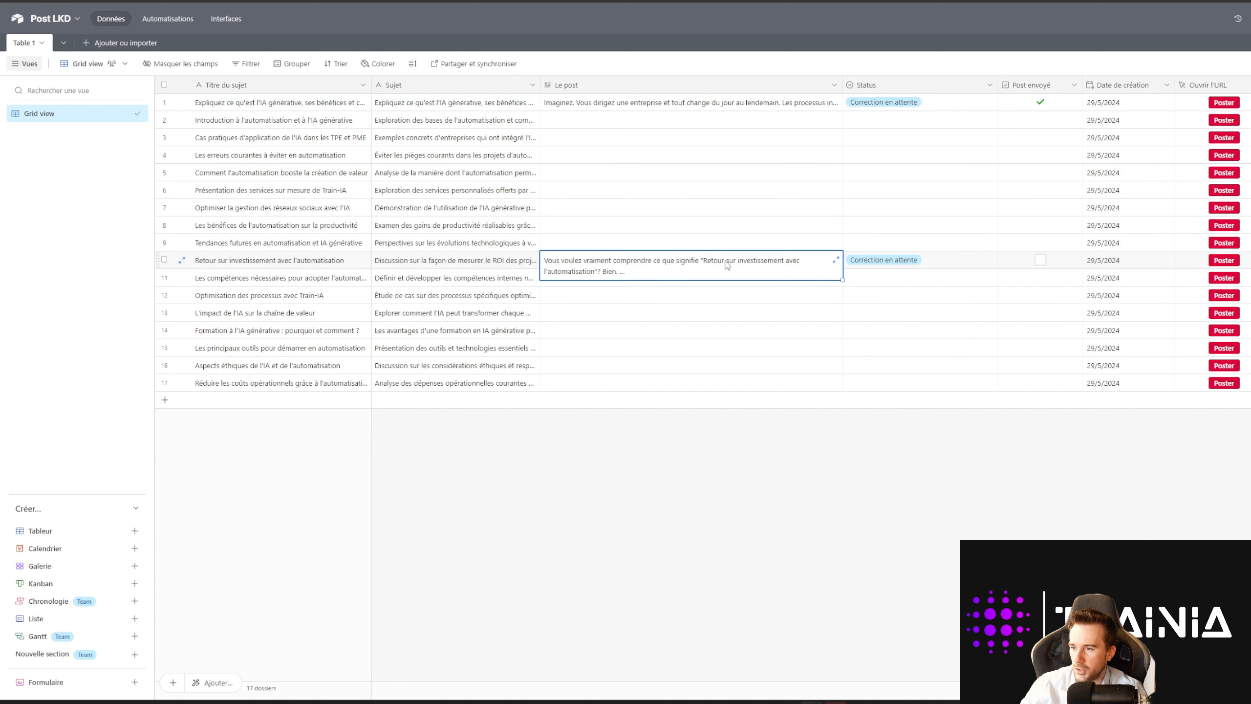
{"action": "left_click", "coordinate": [835, 259]}
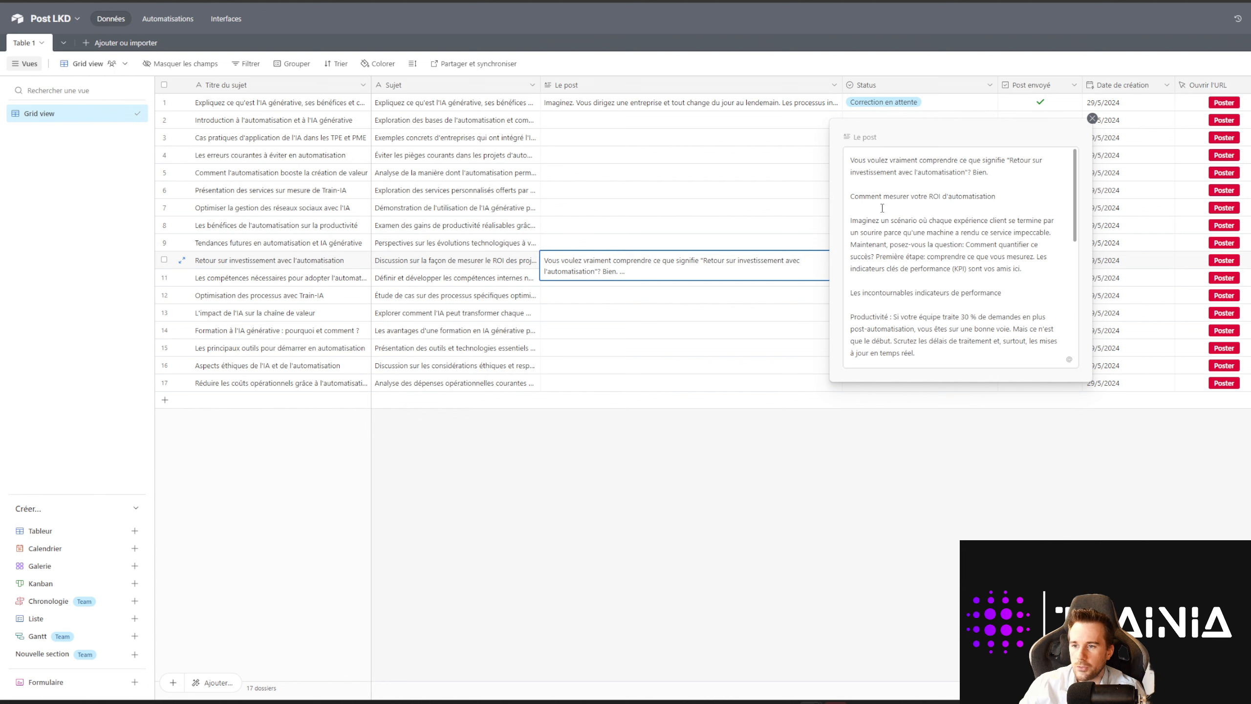
{"action": "scroll", "coordinate": [886, 208], "scroll_direction": "down", "scroll_amount": 3}
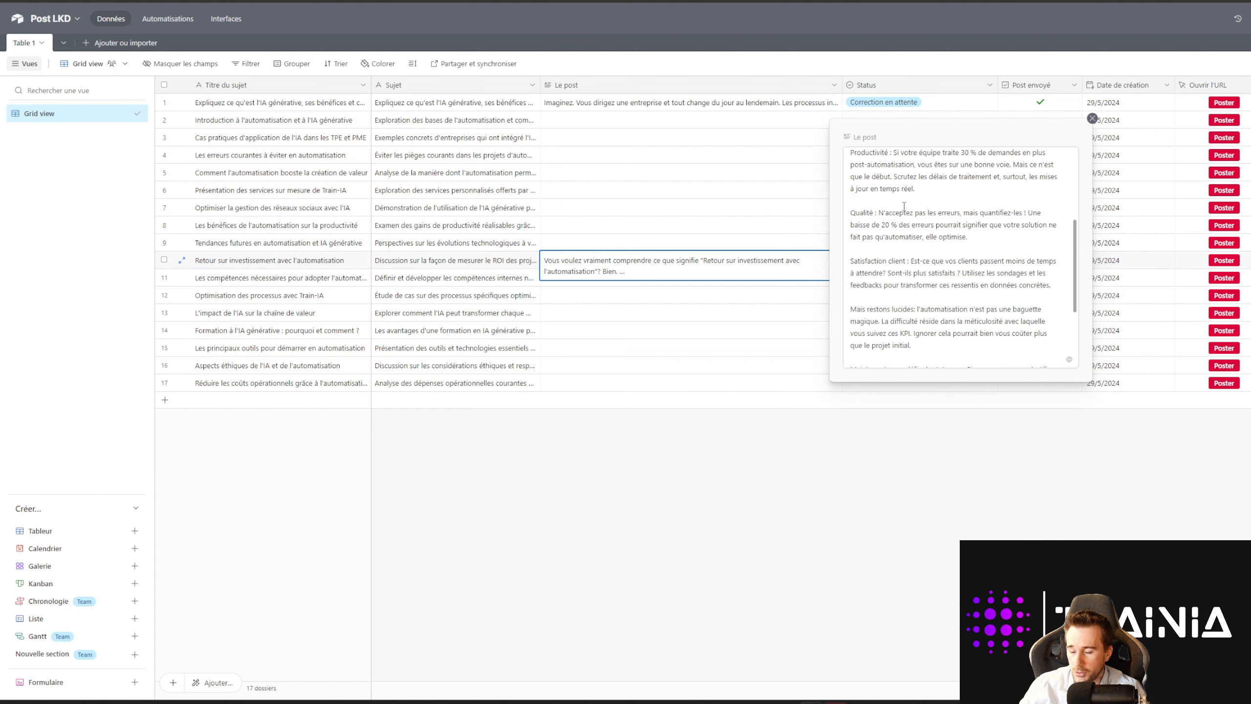
{"action": "scroll", "coordinate": [903, 207], "scroll_direction": "down", "scroll_amount": 3}
{"action": "scroll", "coordinate": [909, 313], "scroll_direction": "up", "scroll_amount": 6}
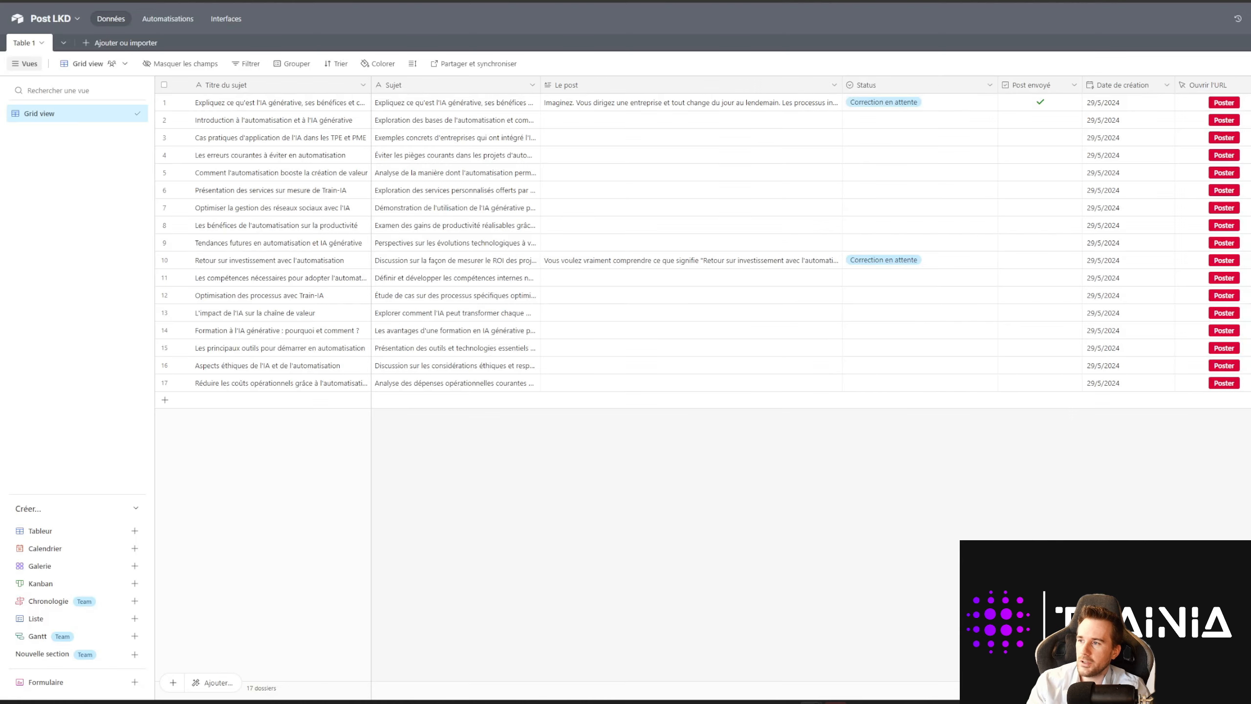
{"action": "left_click", "coordinate": [753, 260]}
{"action": "left_click", "coordinate": [836, 259]}
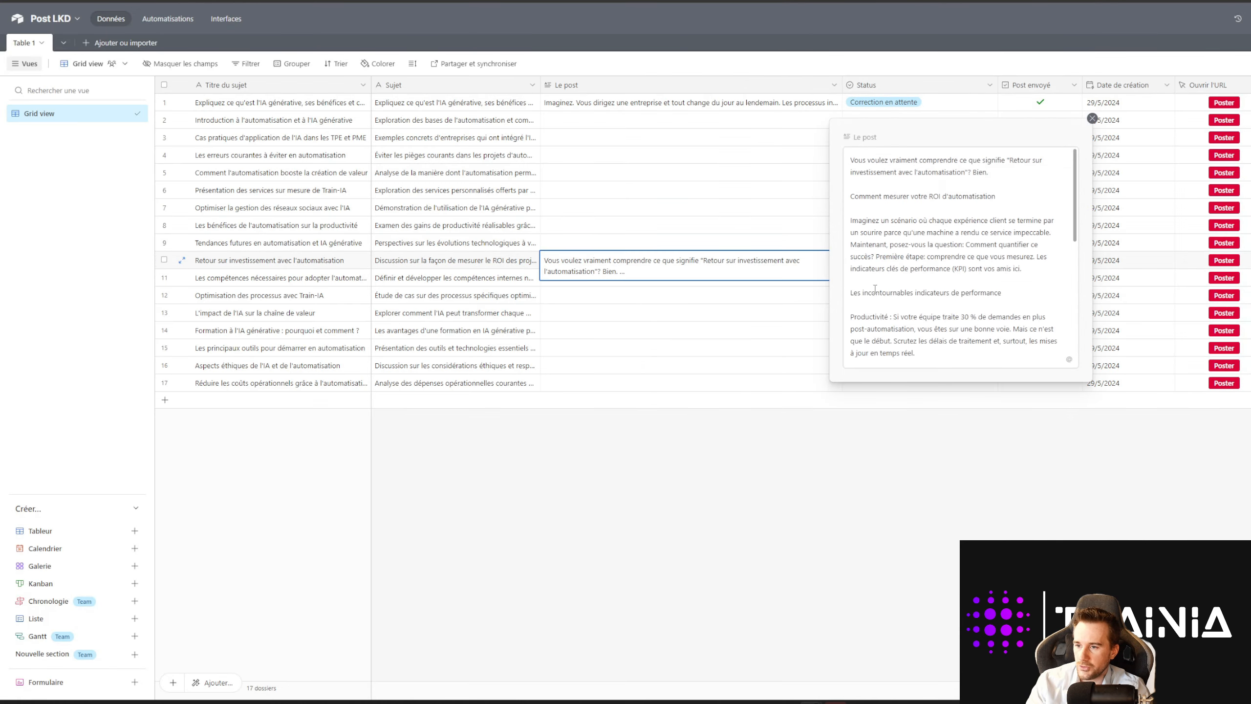
{"action": "scroll", "coordinate": [910, 222], "scroll_direction": "down", "scroll_amount": 5}
{"action": "scroll", "coordinate": [910, 186], "scroll_direction": "up", "scroll_amount": 5}
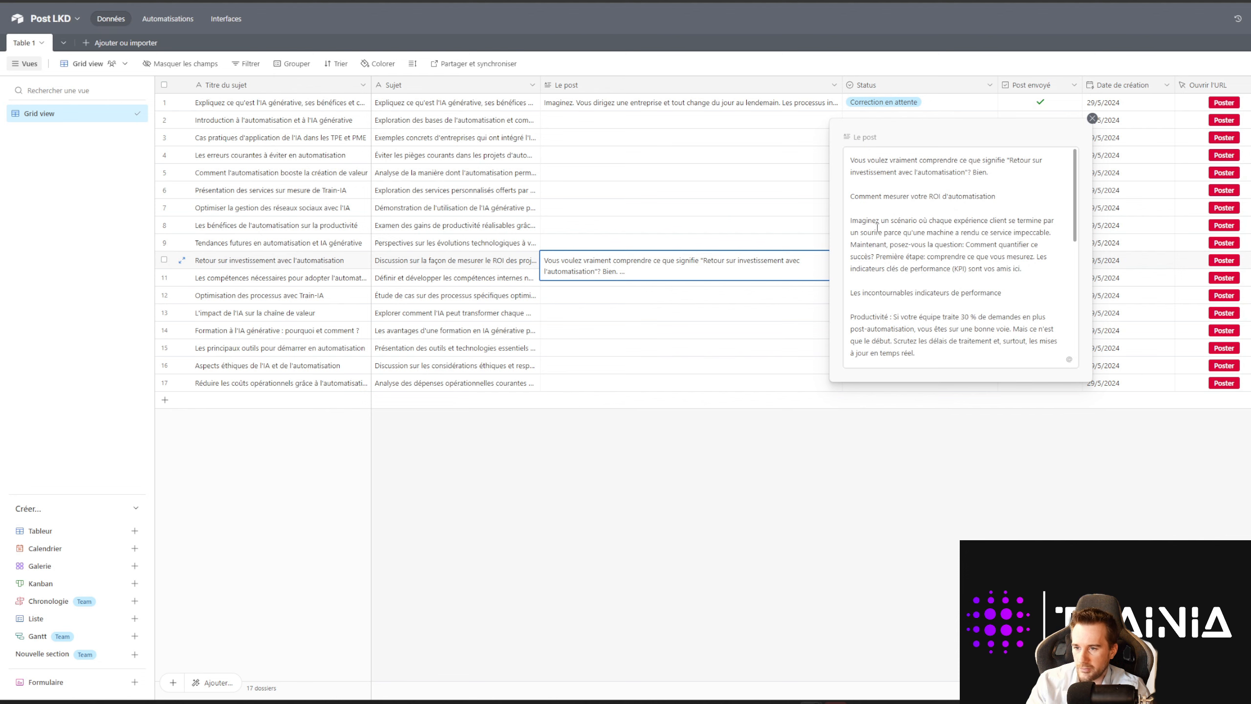
{"action": "left_click", "coordinate": [866, 503]}
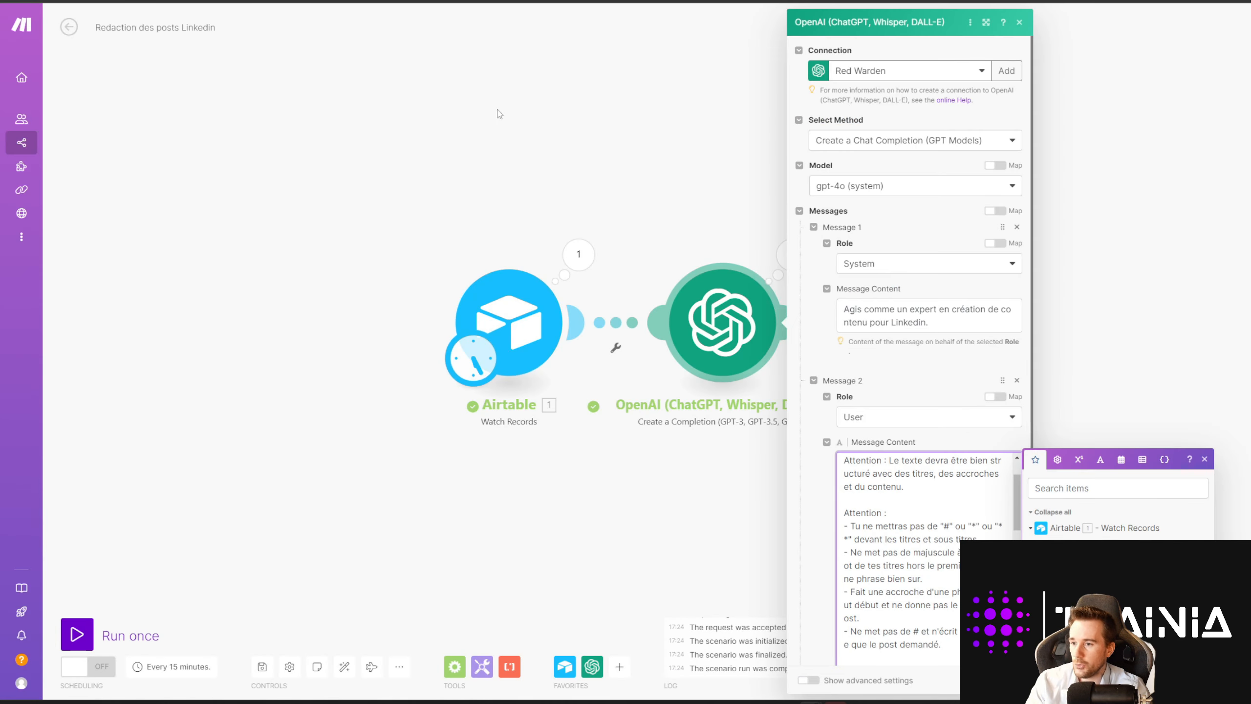
{"action": "left_click", "coordinate": [631, 168]}
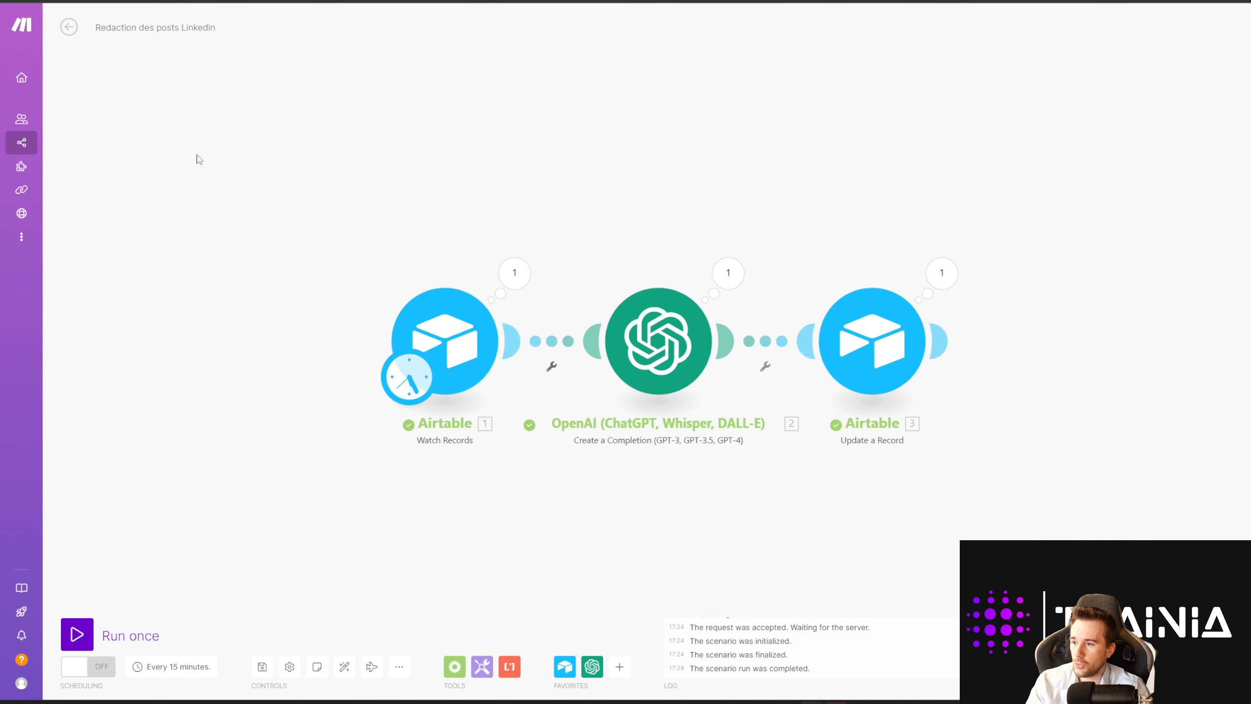
Step: Save Redaction des posts Linkedin and open Générer des sujets Linkedin from the scenarios list
{"action": "left_click", "coordinate": [68, 27]}
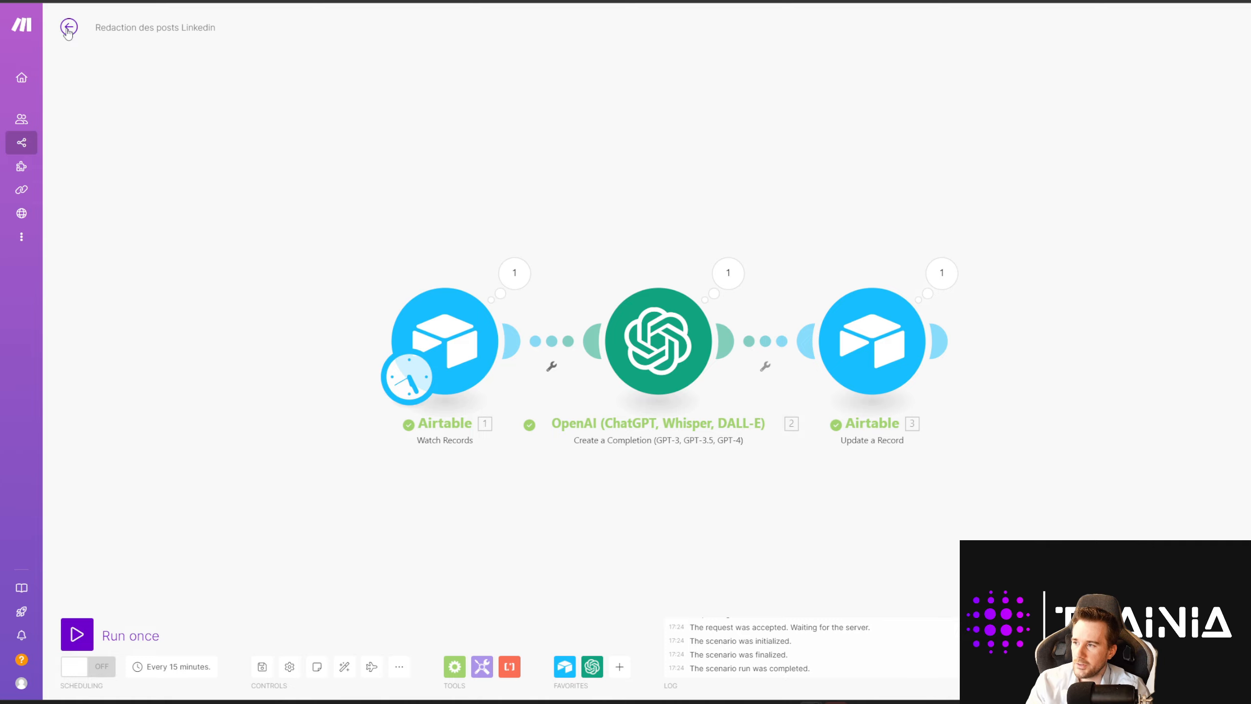
{"action": "left_click", "coordinate": [777, 108]}
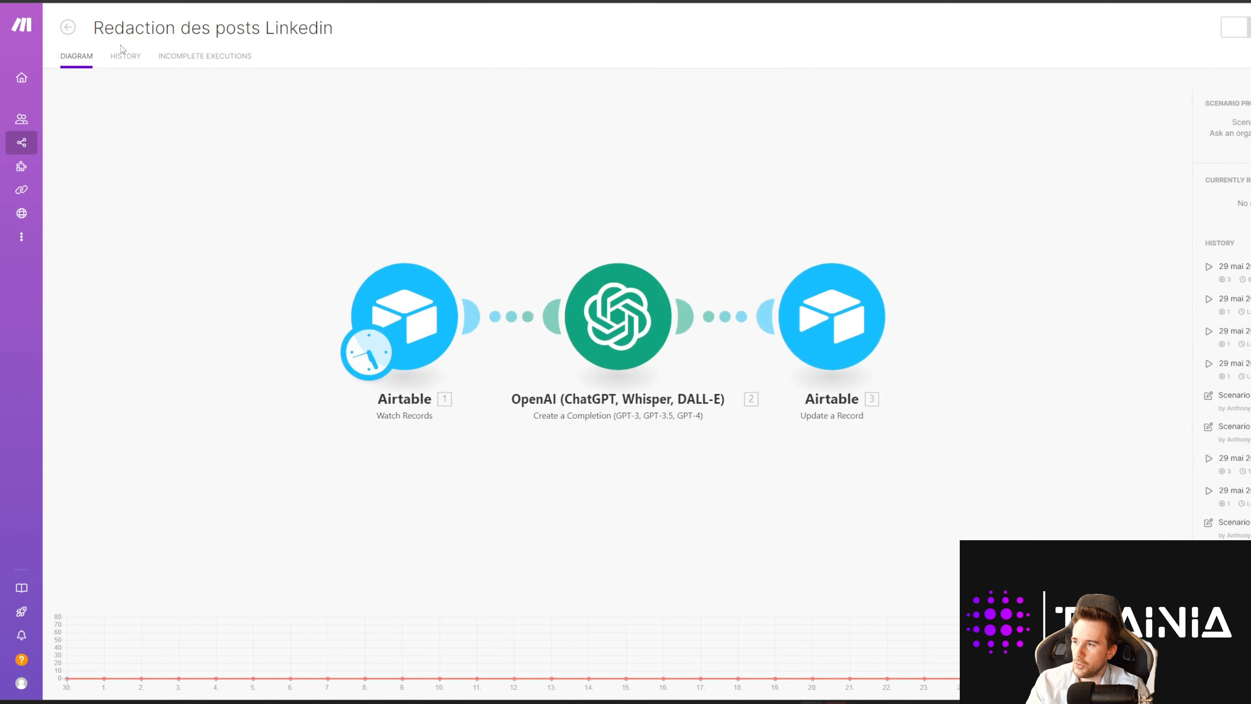
{"action": "left_click", "coordinate": [69, 28]}
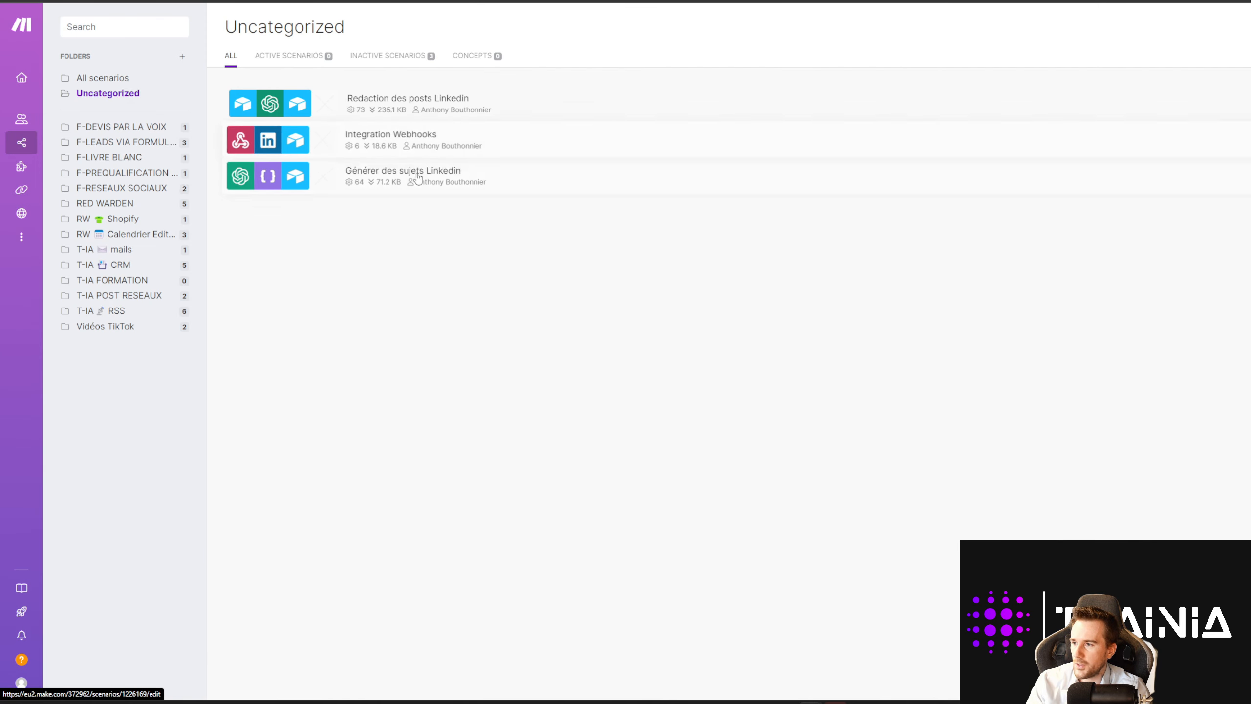
{"action": "left_click", "coordinate": [415, 183]}
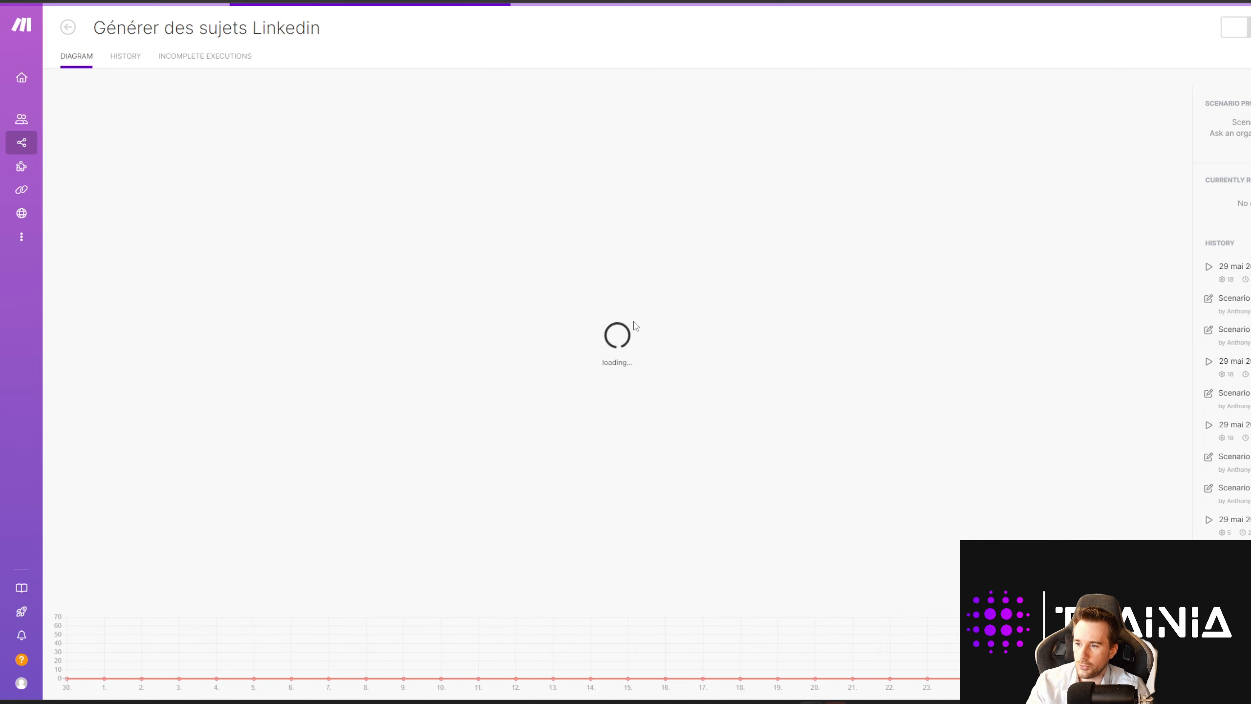
Step: Open the scenario's schedule settings and try the regular-interval and daily run options
{"action": "left_click", "coordinate": [477, 470]}
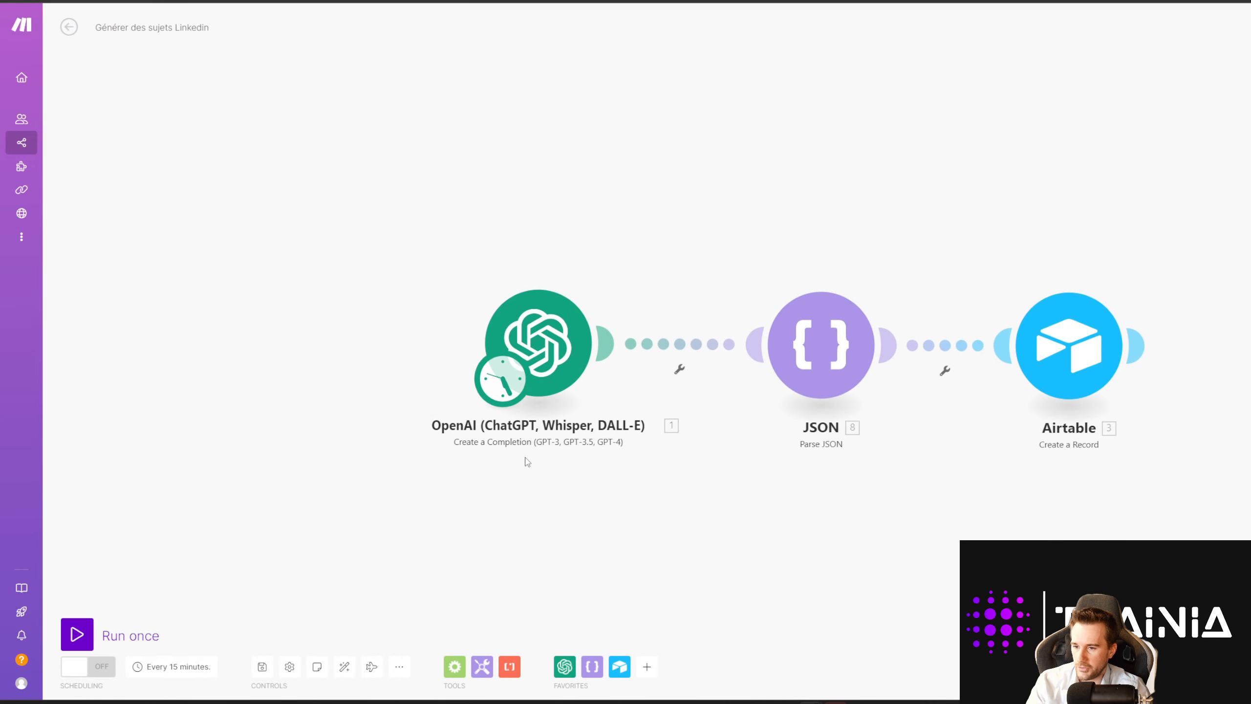
{"action": "left_click", "coordinate": [514, 384]}
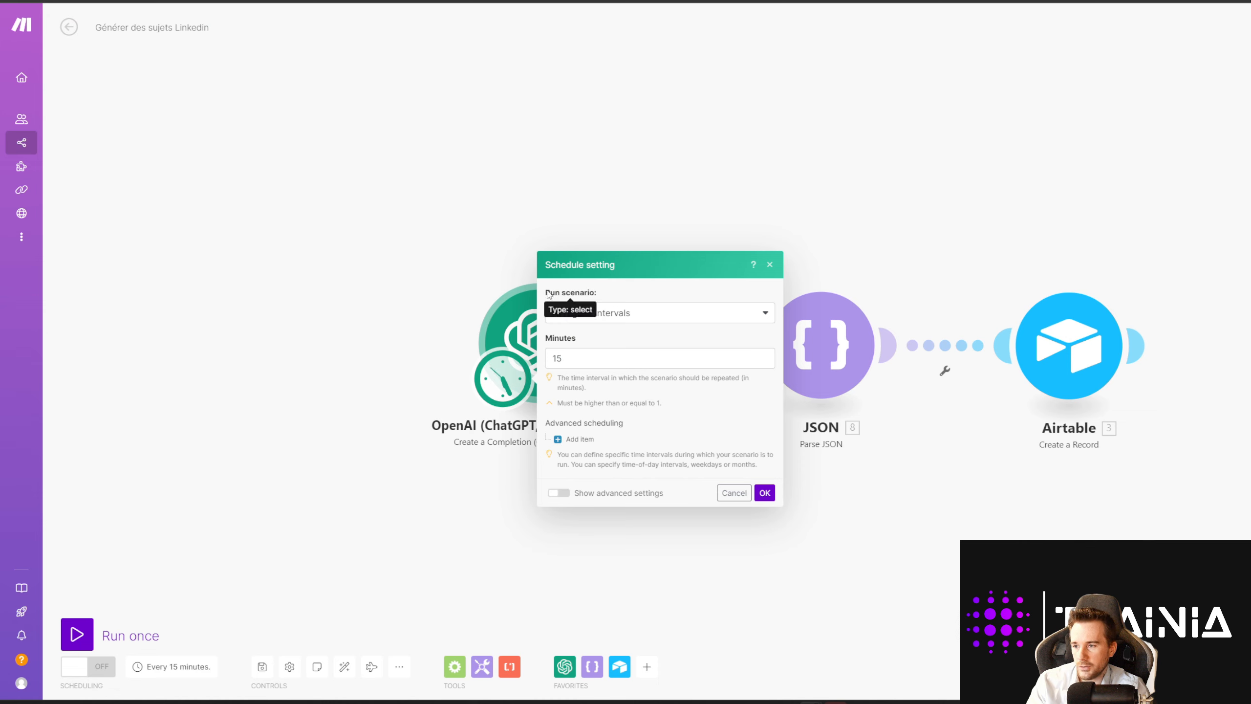
{"action": "left_click_drag", "start_coordinate": [545, 293], "coordinate": [598, 293]}
{"action": "left_click", "coordinate": [625, 291]}
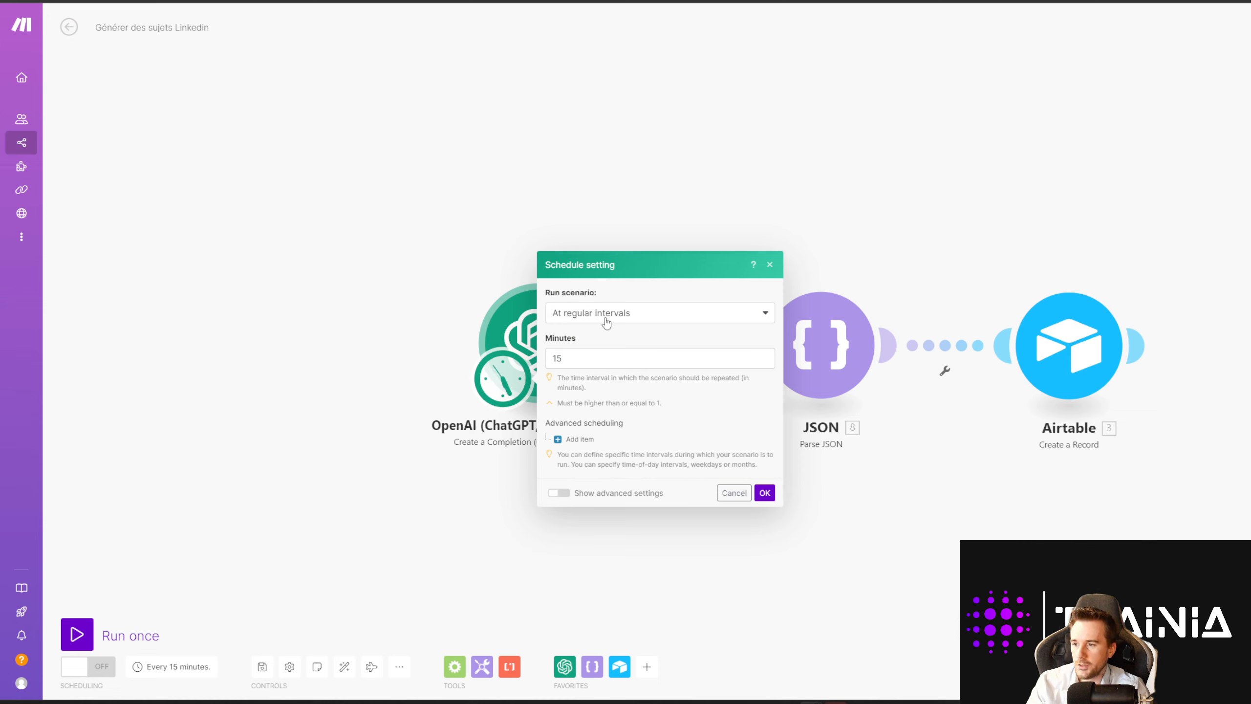
{"action": "left_click", "coordinate": [635, 319]}
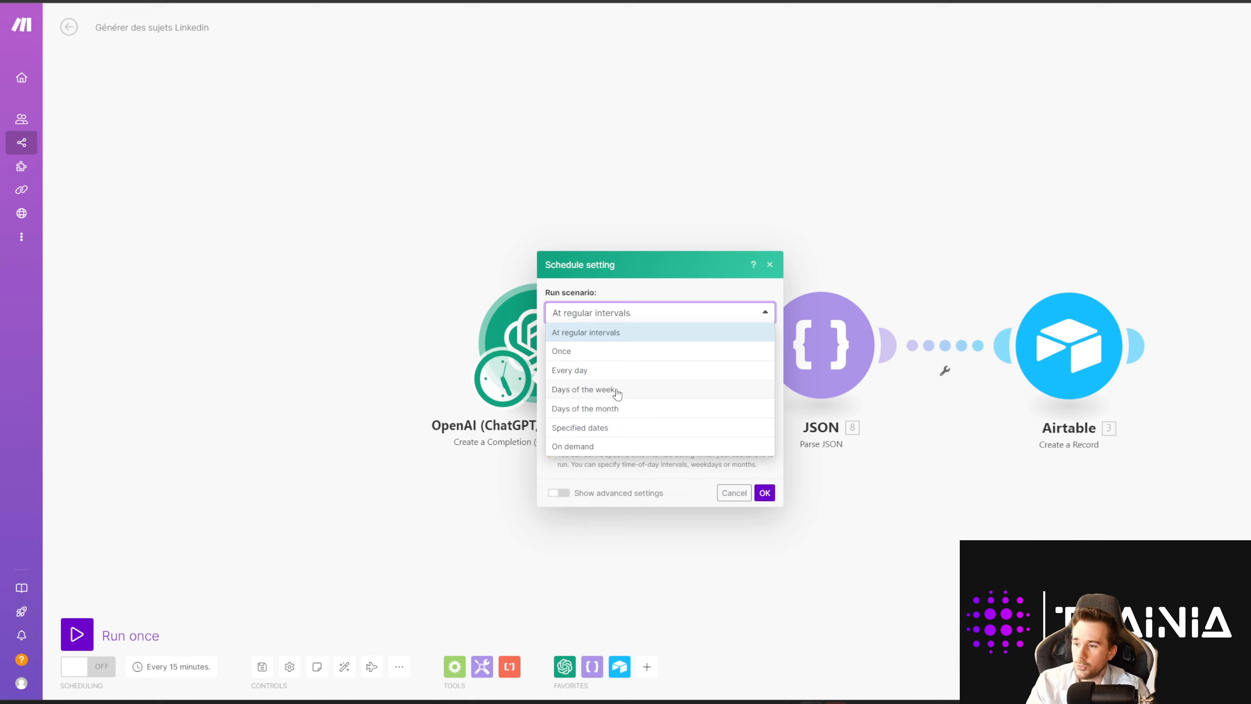
{"action": "left_click", "coordinate": [619, 334]}
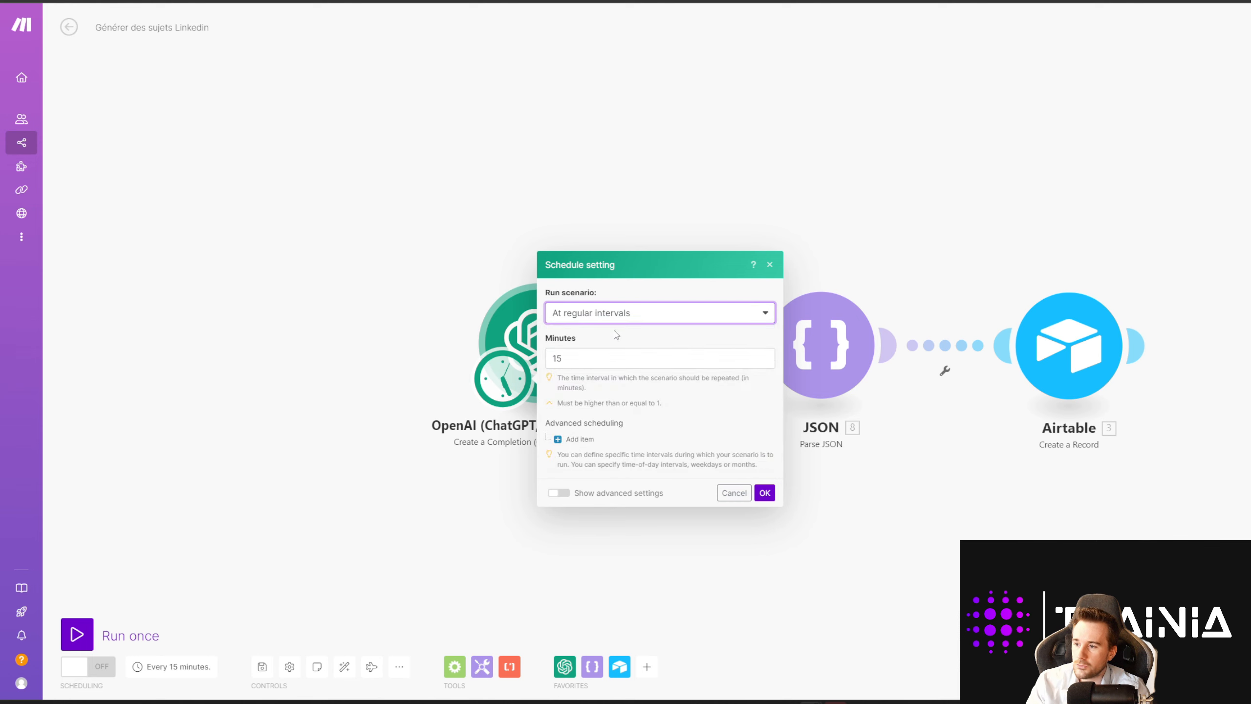
{"action": "key", "text": "Tab"}
{"action": "left_click", "coordinate": [624, 329]}
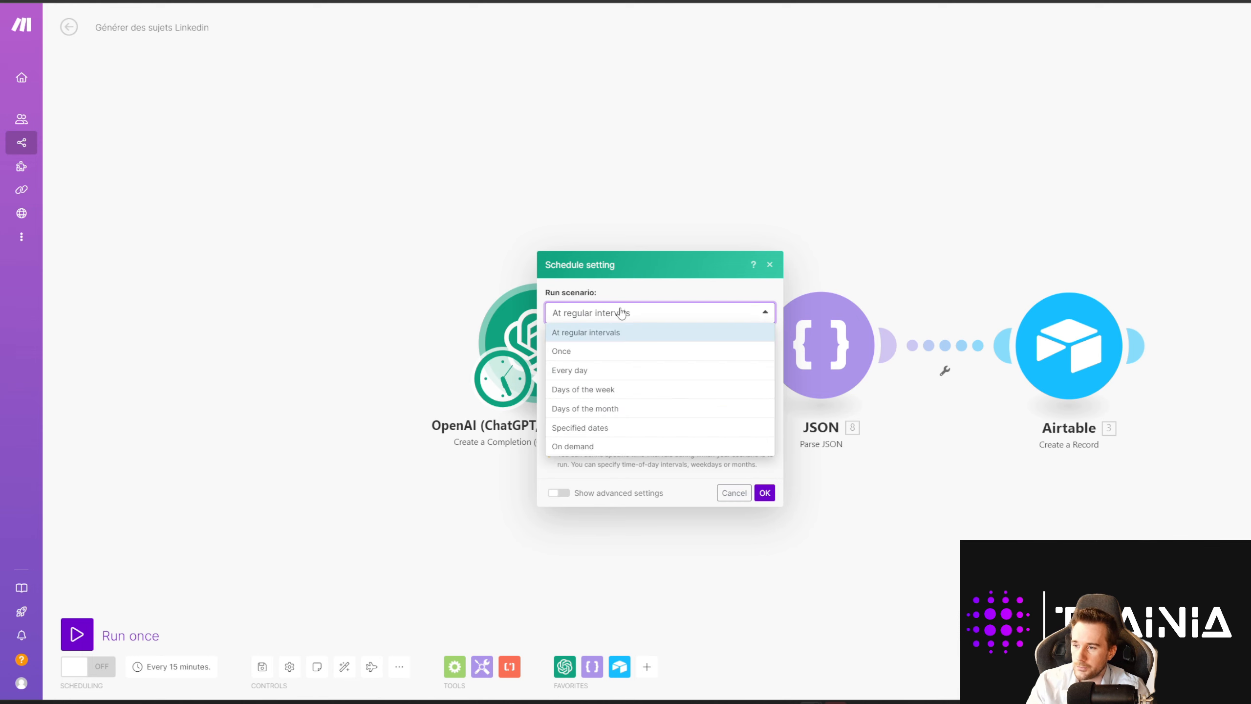
{"action": "left_click", "coordinate": [602, 366]}
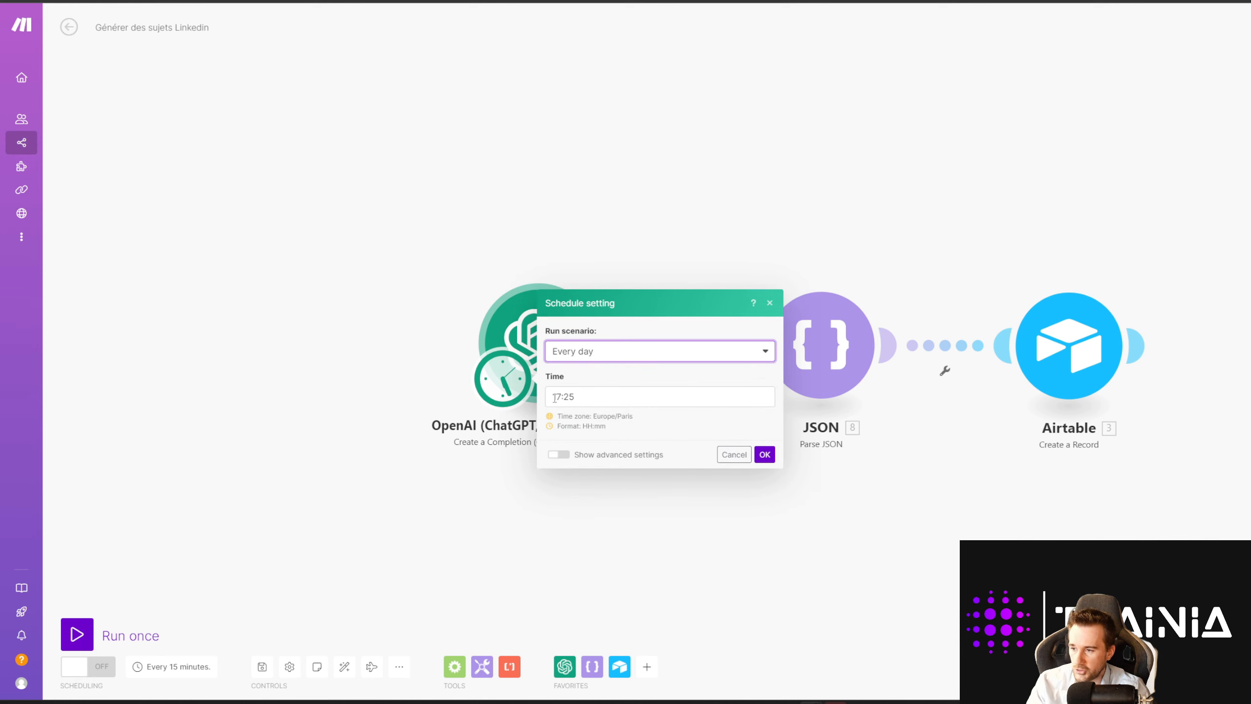
Step: Schedule the scenario for day 30 of each month at 17:00
{"action": "left_click", "coordinate": [614, 352]}
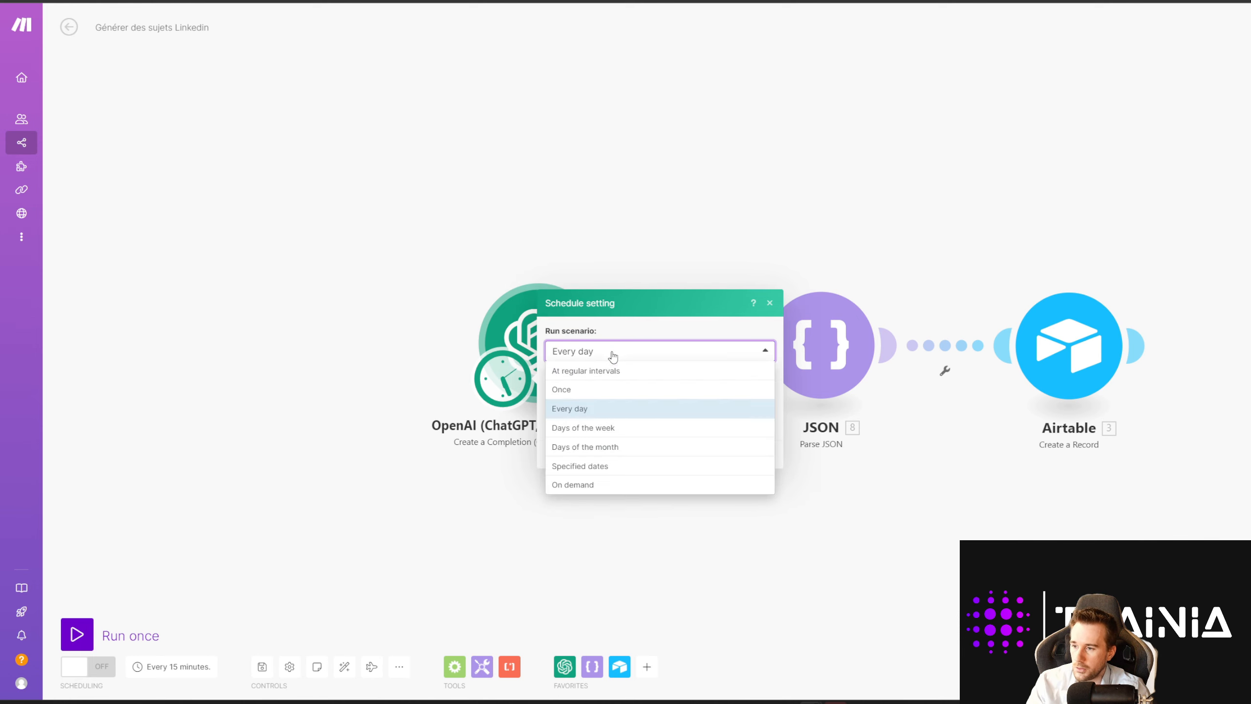
{"action": "left_click", "coordinate": [619, 450]}
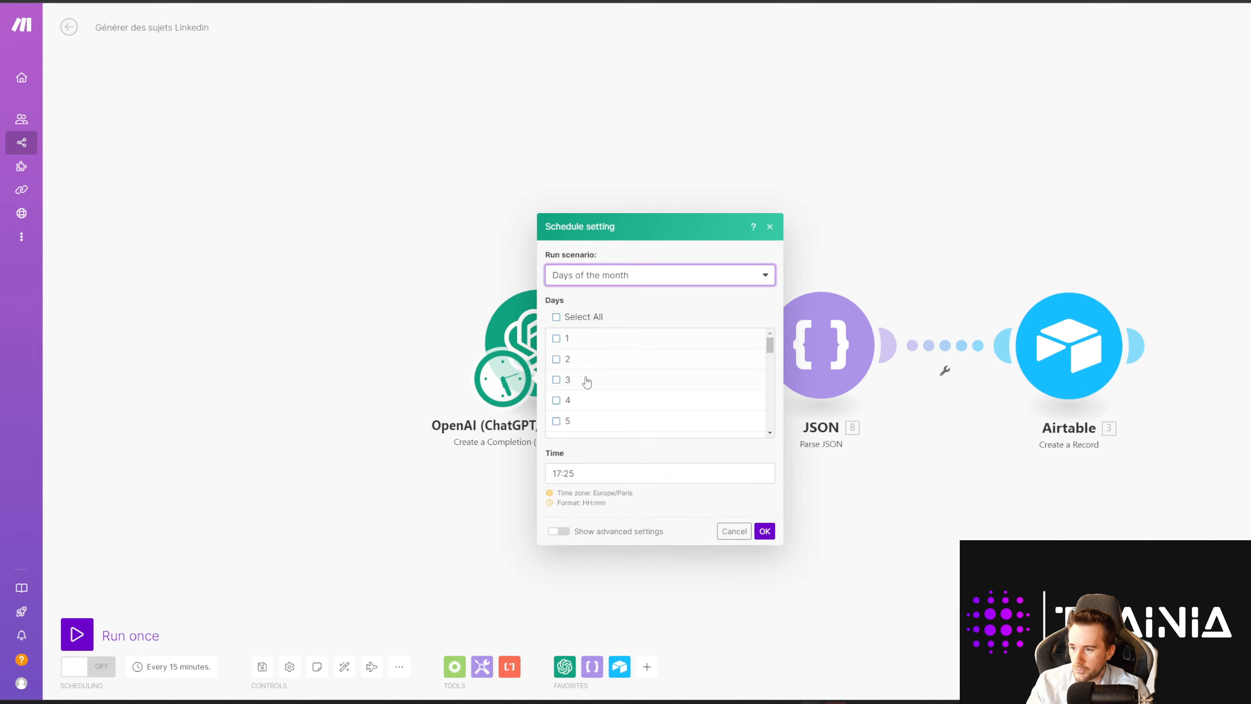
{"action": "scroll", "coordinate": [588, 382], "scroll_direction": "down", "scroll_amount": 5}
{"action": "scroll", "coordinate": [587, 382], "scroll_direction": "down", "scroll_amount": 5}
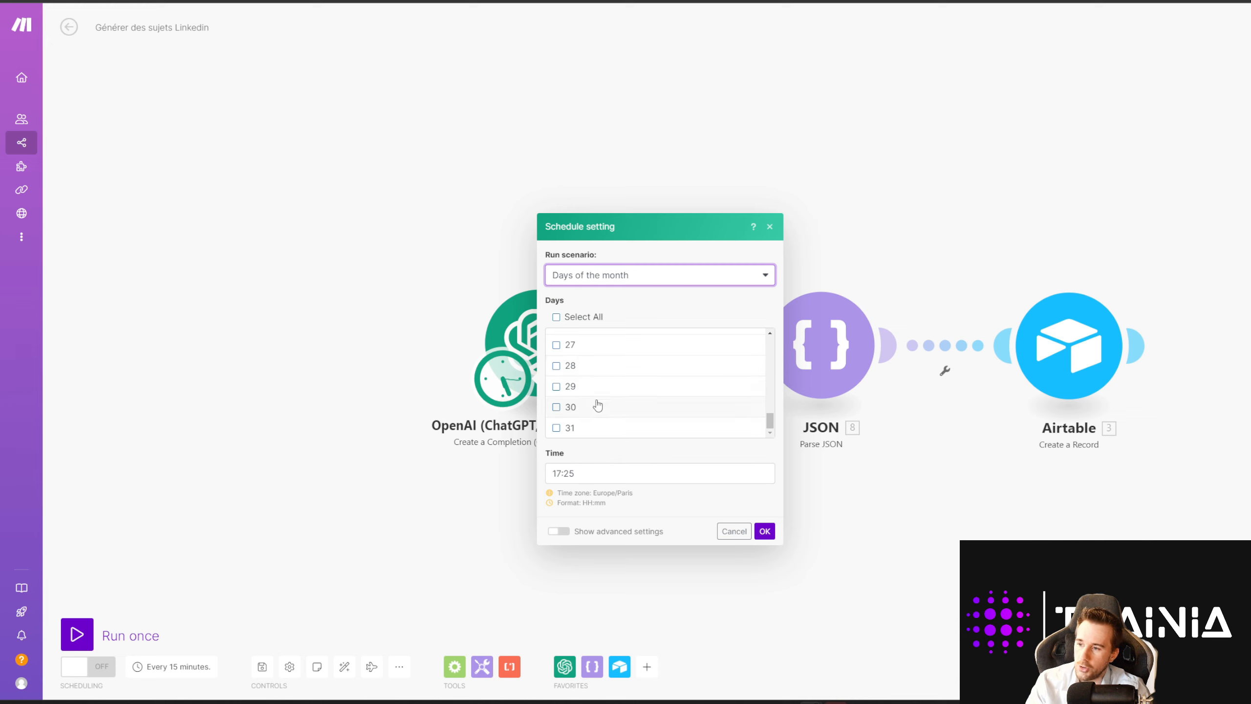
{"action": "left_click", "coordinate": [557, 407]}
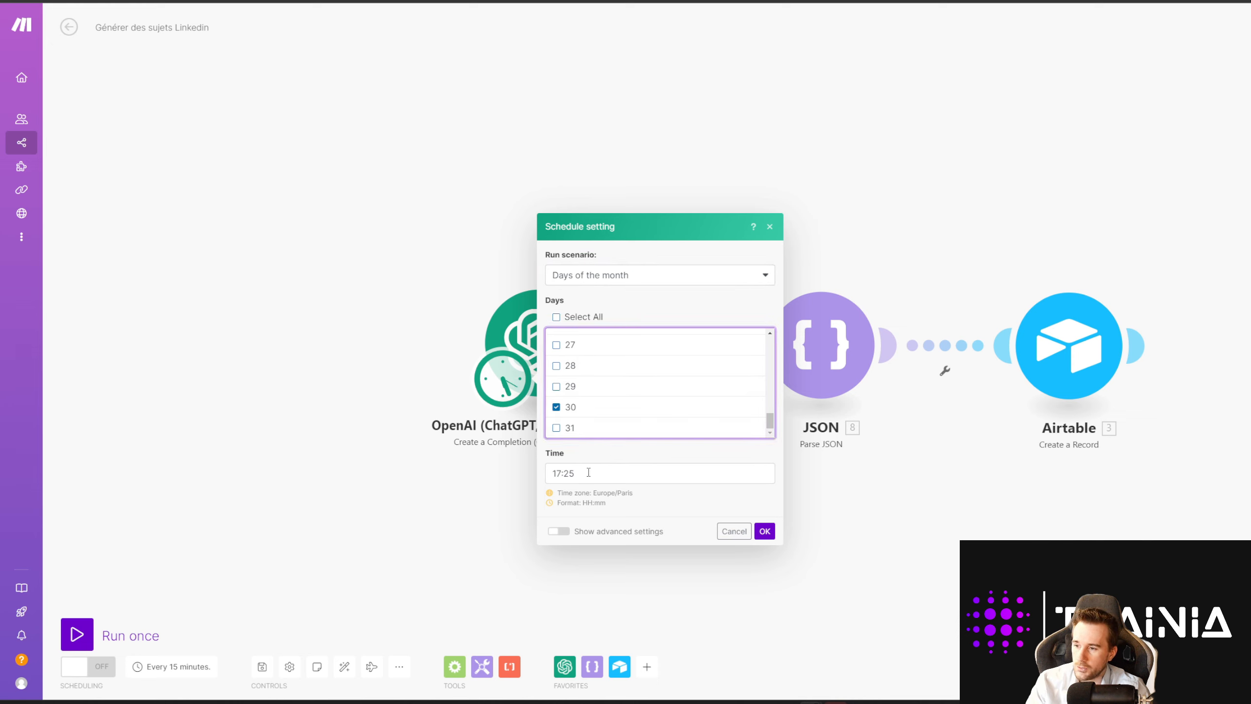
{"action": "left_click", "coordinate": [550, 468]}
{"action": "type", "text": "17h00"}
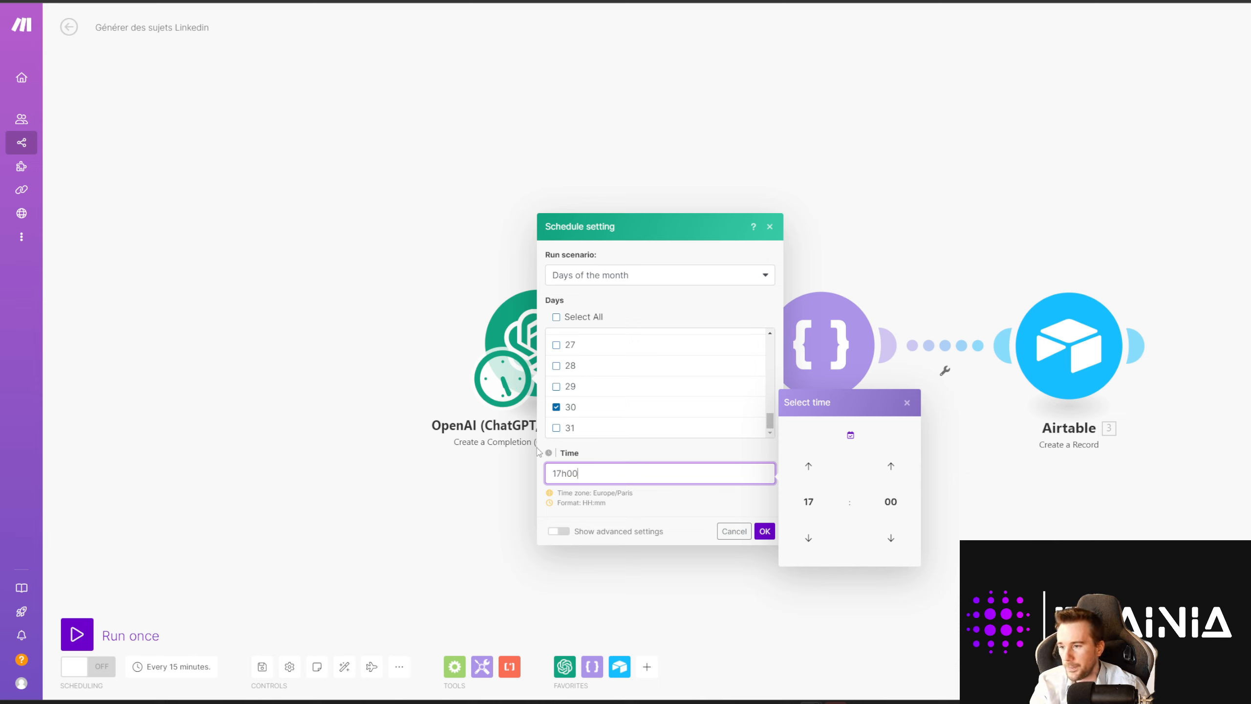
{"action": "left_click", "coordinate": [665, 507]}
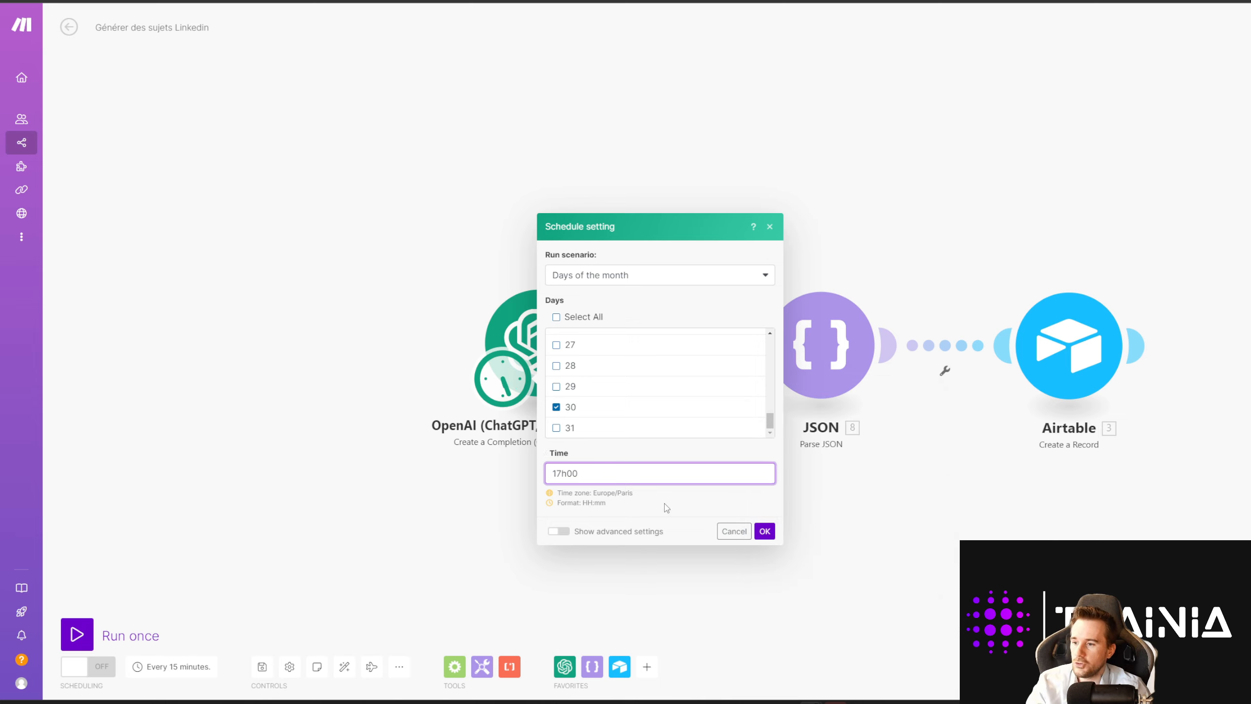
{"action": "scroll", "coordinate": [616, 351], "scroll_direction": "up", "scroll_amount": 6}
{"action": "scroll", "coordinate": [625, 362], "scroll_direction": "up", "scroll_amount": 4}
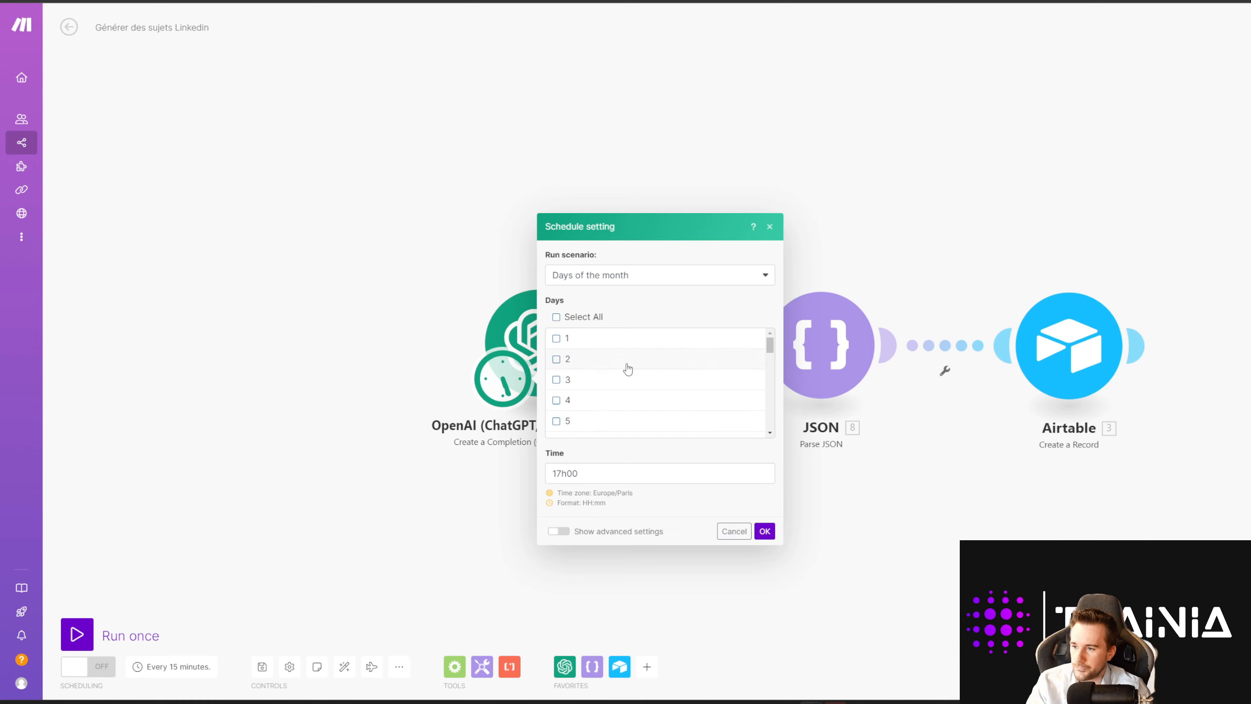
{"action": "scroll", "coordinate": [639, 372], "scroll_direction": "down", "scroll_amount": 10}
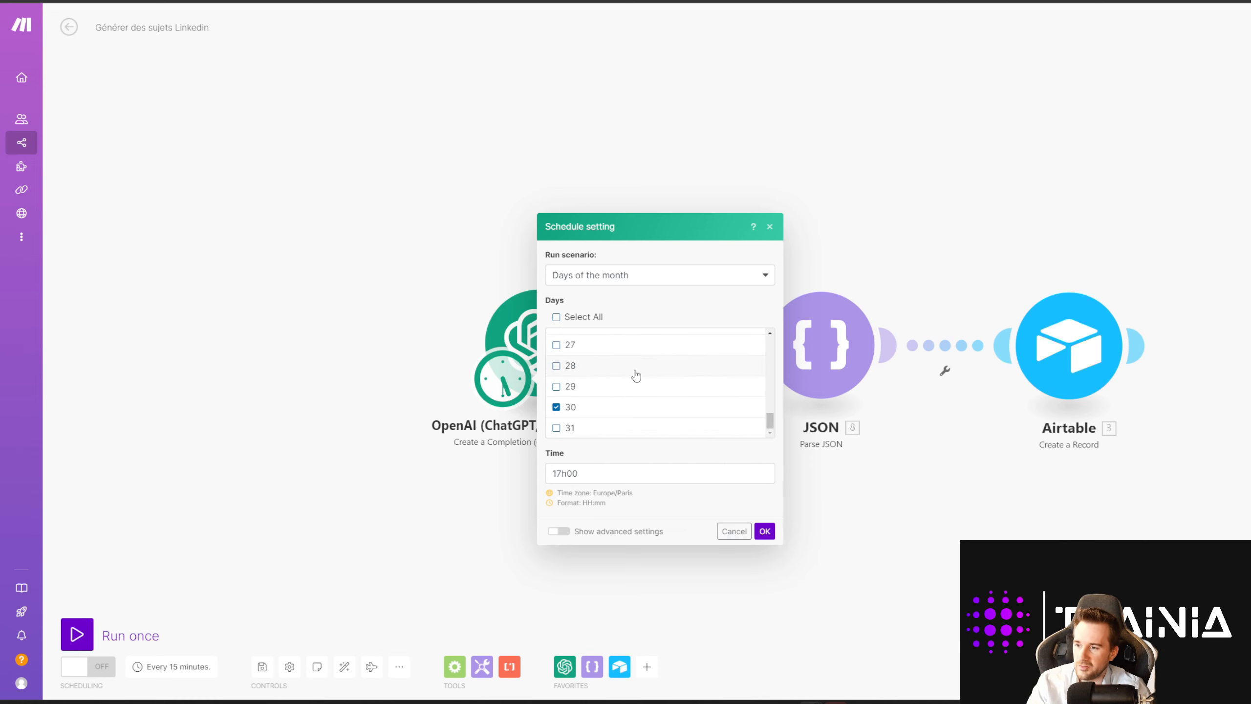
{"action": "left_click", "coordinate": [764, 530]}
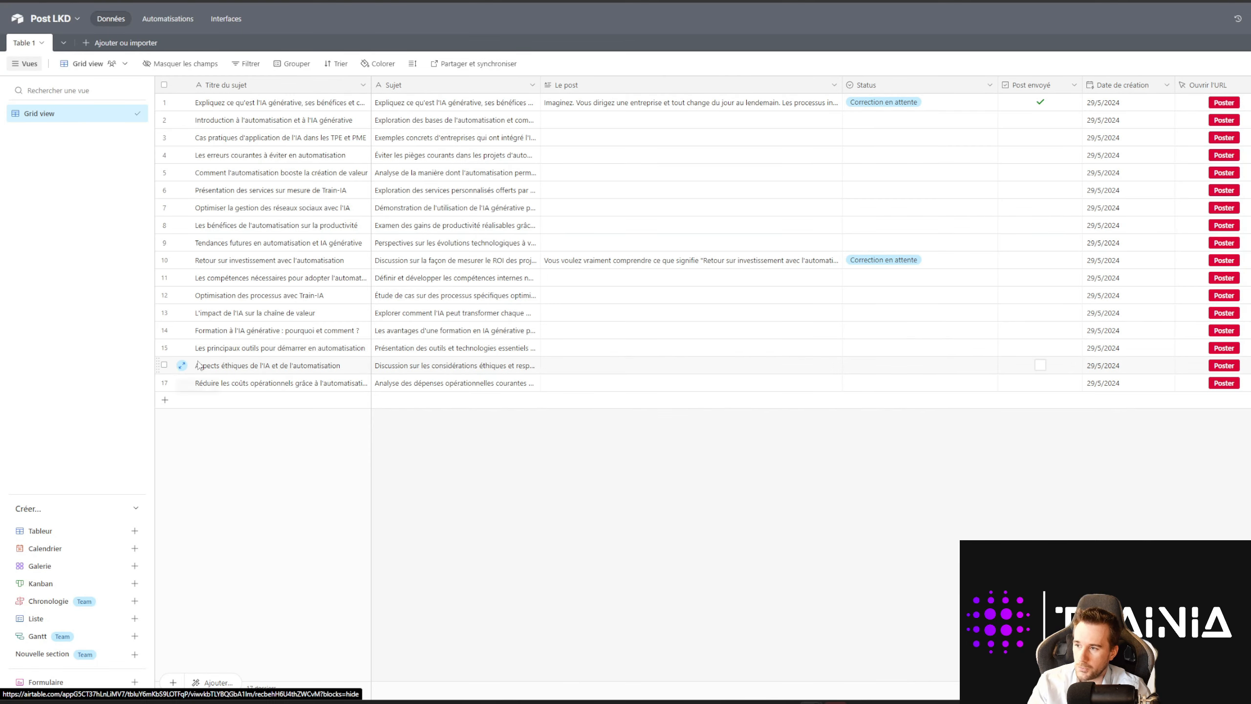
{"action": "double_click", "coordinate": [237, 122]}
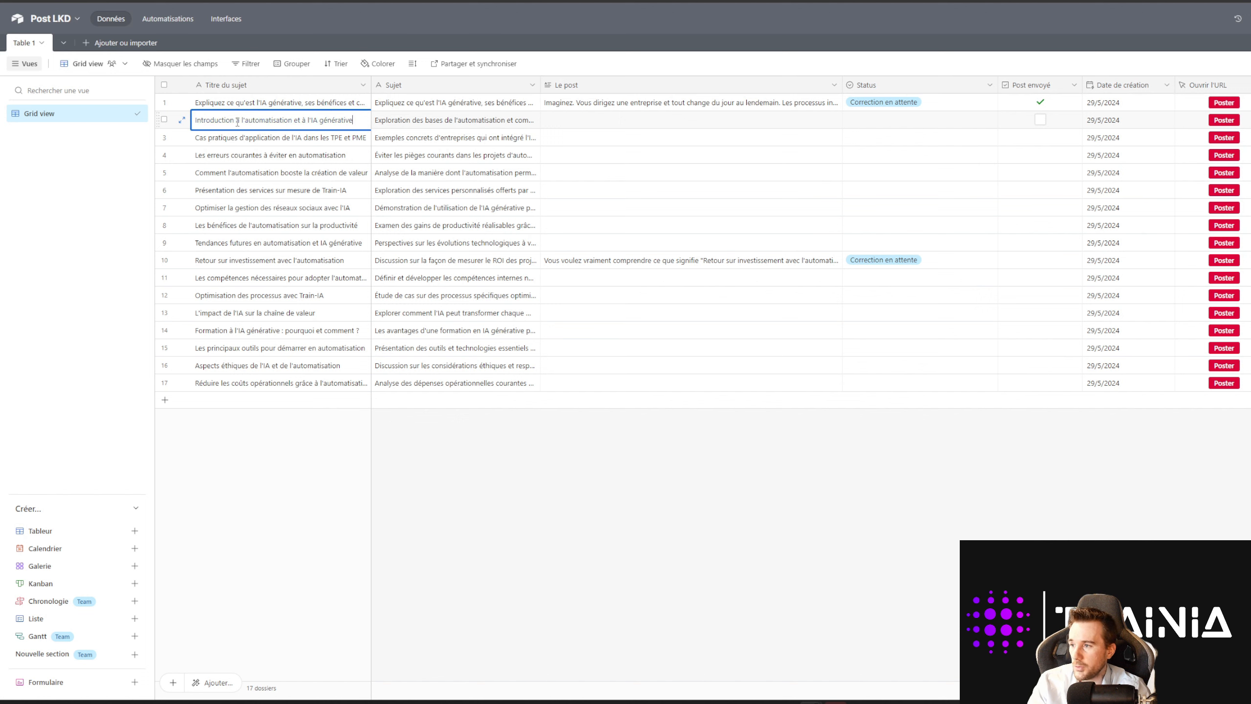
{"action": "left_click_drag", "start_coordinate": [359, 121], "coordinate": [137, 121]}
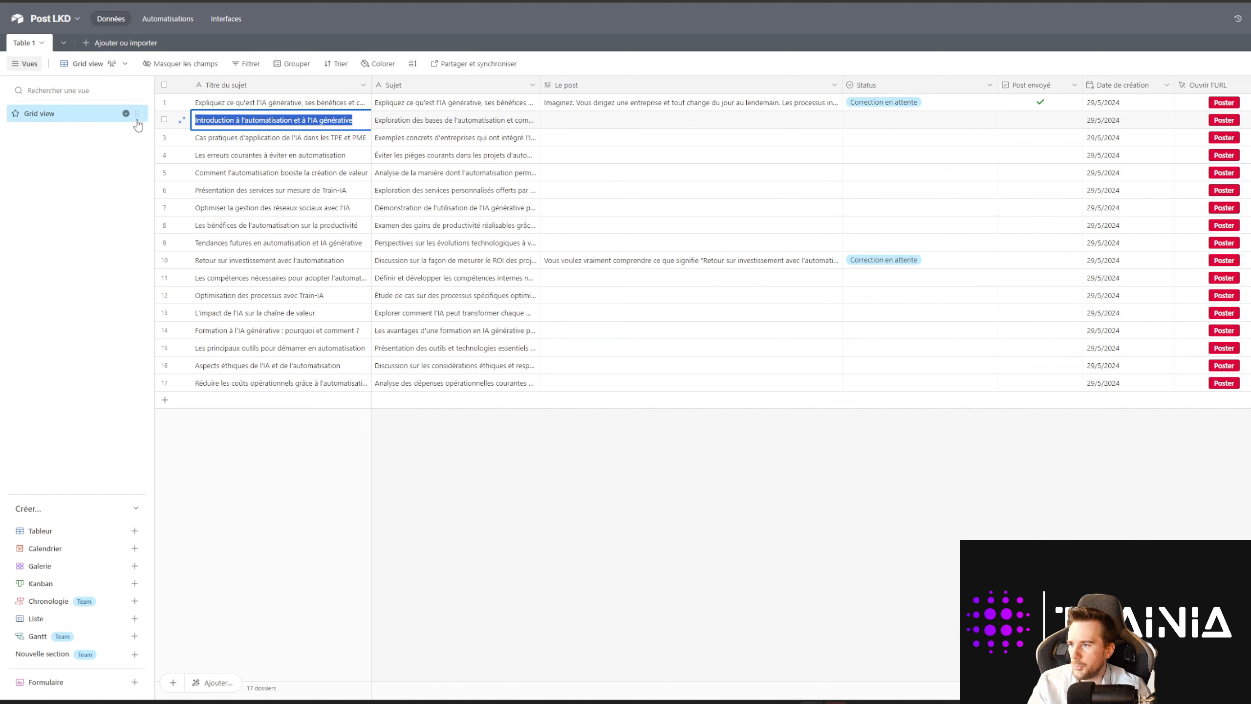
{"action": "left_click", "coordinate": [452, 450]}
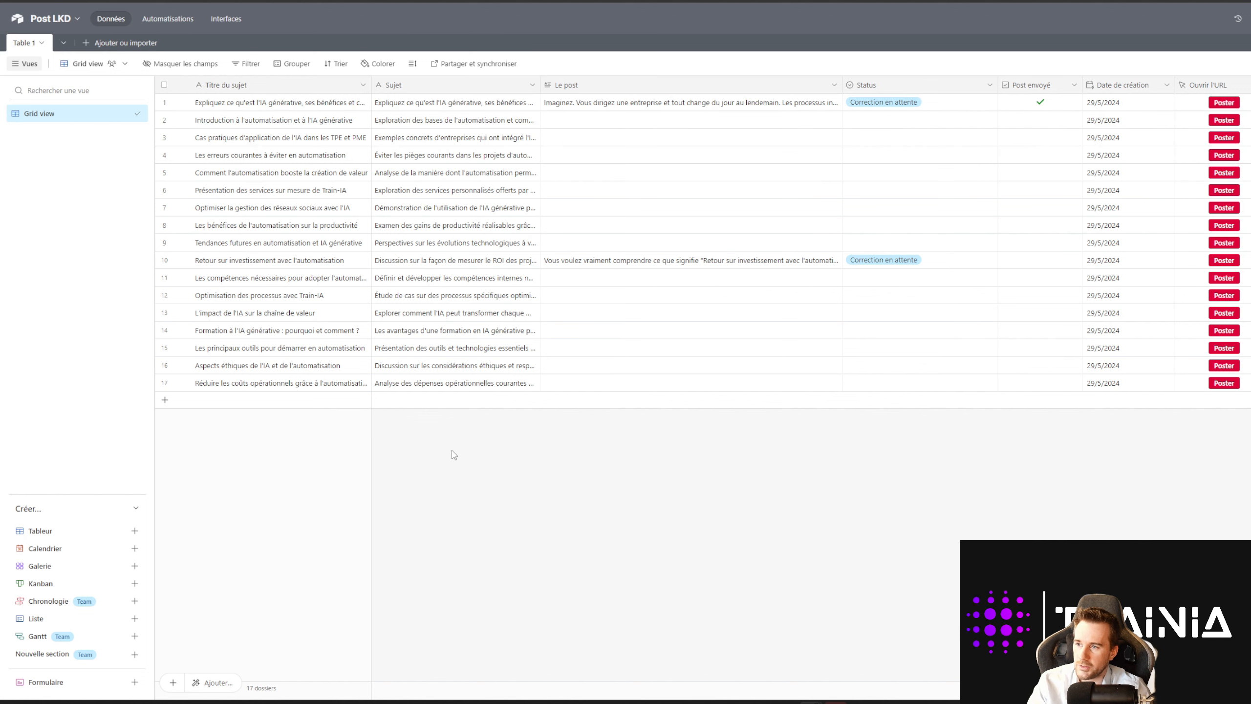
{"action": "left_click", "coordinate": [165, 399]}
{"action": "type", "text": "Sujet 123"}
{"action": "left_click", "coordinate": [397, 400]}
{"action": "left_click", "coordinate": [396, 395]}
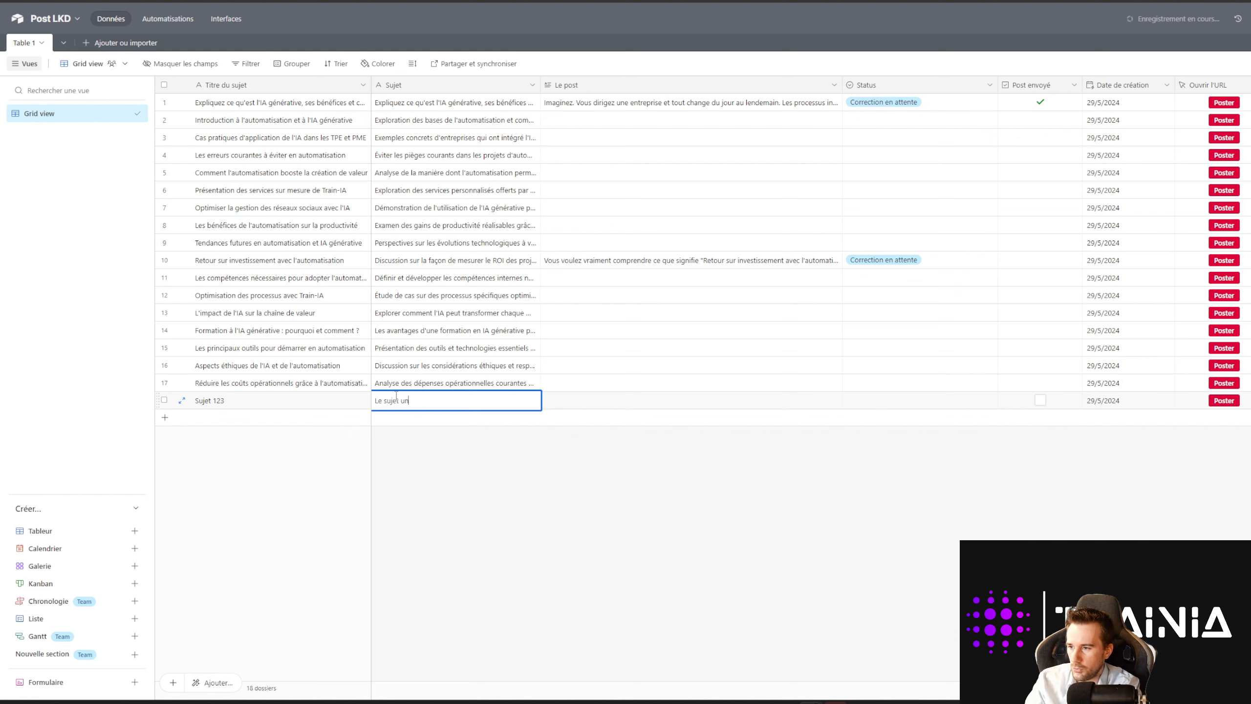
{"action": "type", "text": "Le sujet un deux trois"}
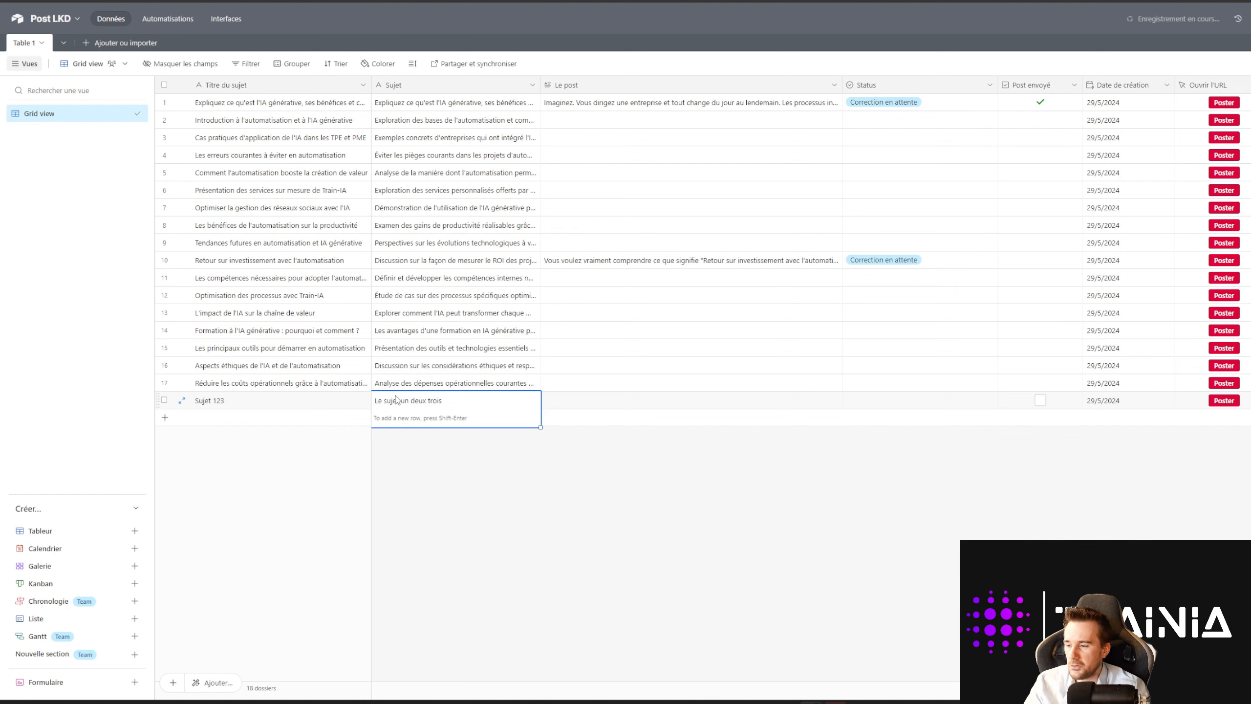
{"action": "left_click", "coordinate": [488, 505]}
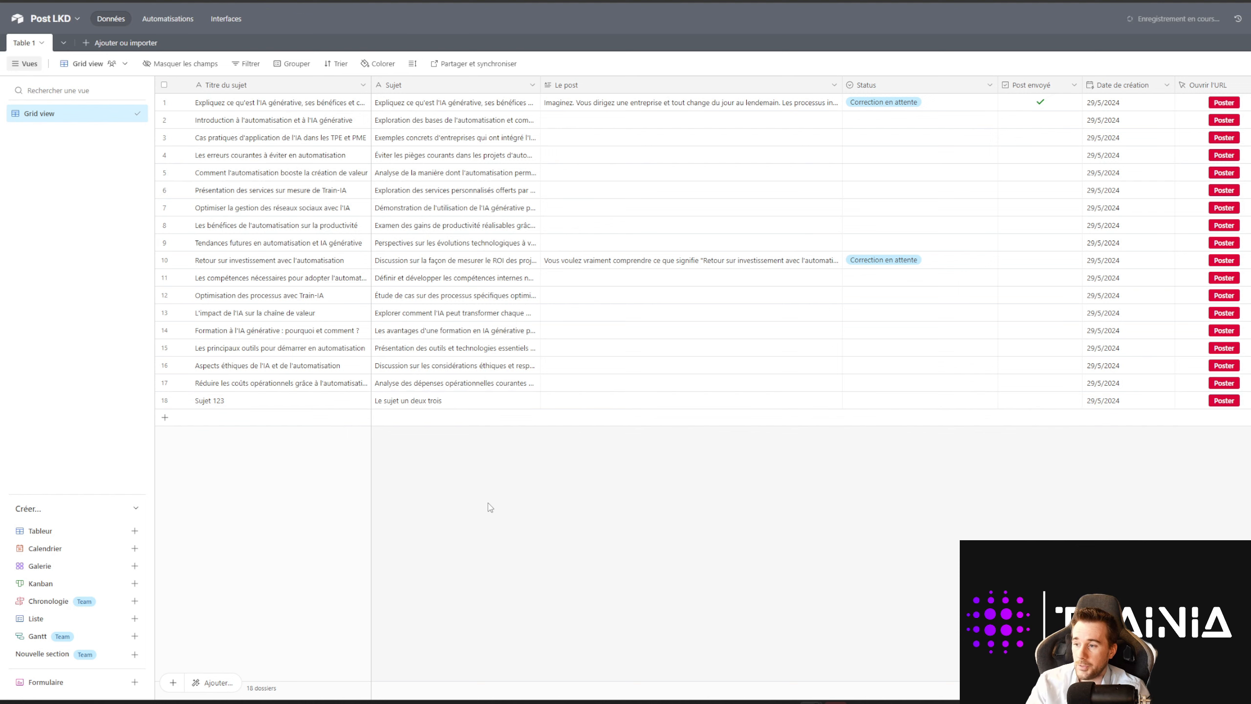
{"action": "left_click", "coordinate": [165, 401]}
{"action": "right_click", "coordinate": [250, 400]}
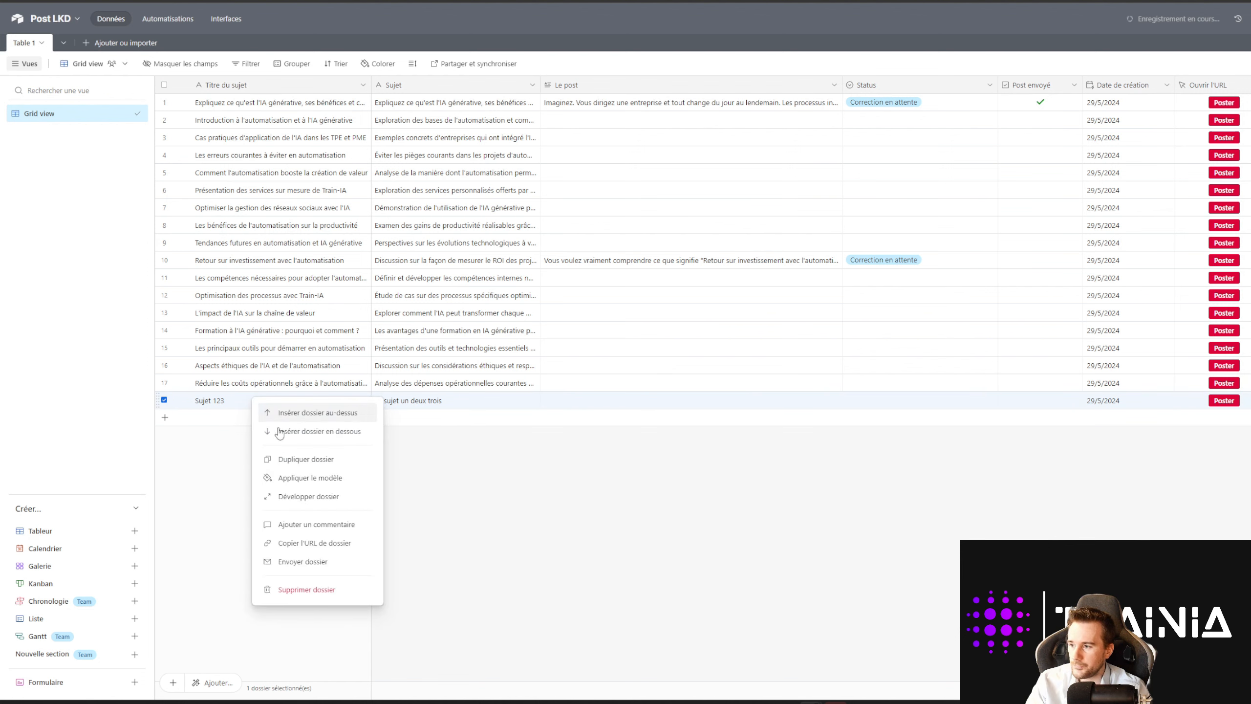
{"action": "left_click", "coordinate": [375, 580]}
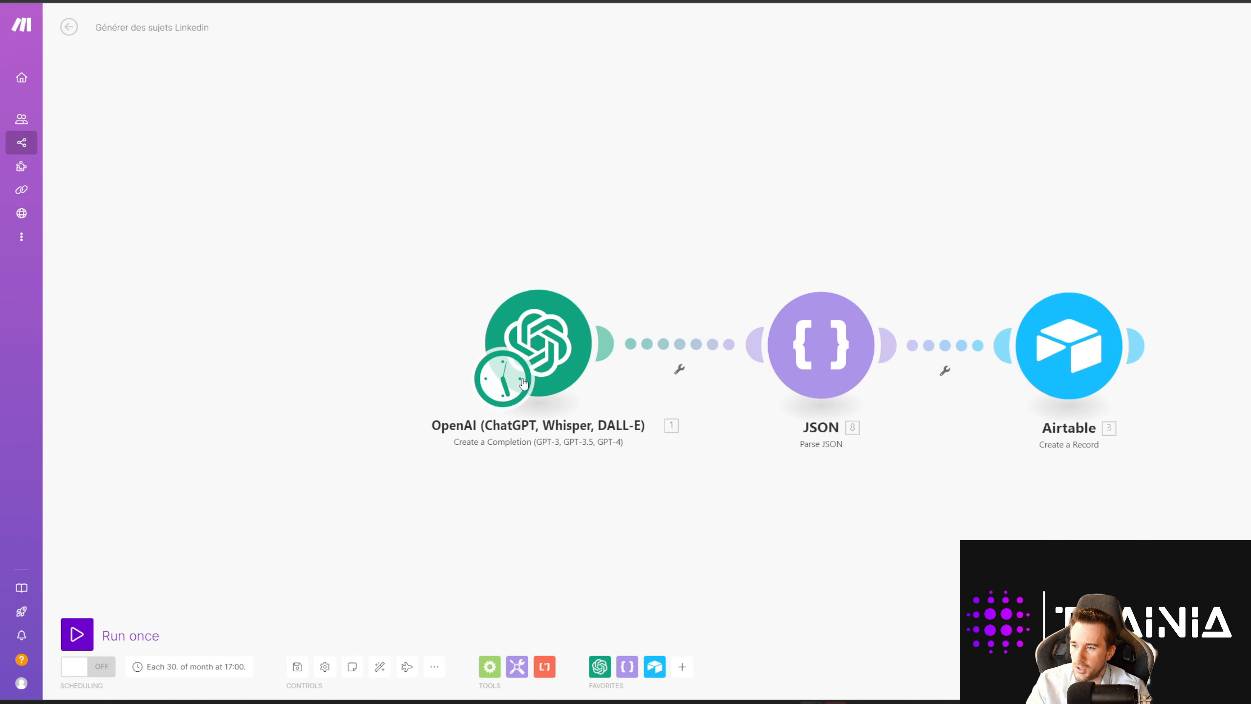
Step: Keep the monthly schedule, switch Générer des sujets Linkedin scheduling ON, and return to the scenarios list
{"action": "left_click", "coordinate": [523, 384]}
{"action": "scroll", "coordinate": [656, 405], "scroll_direction": "down", "scroll_amount": 3}
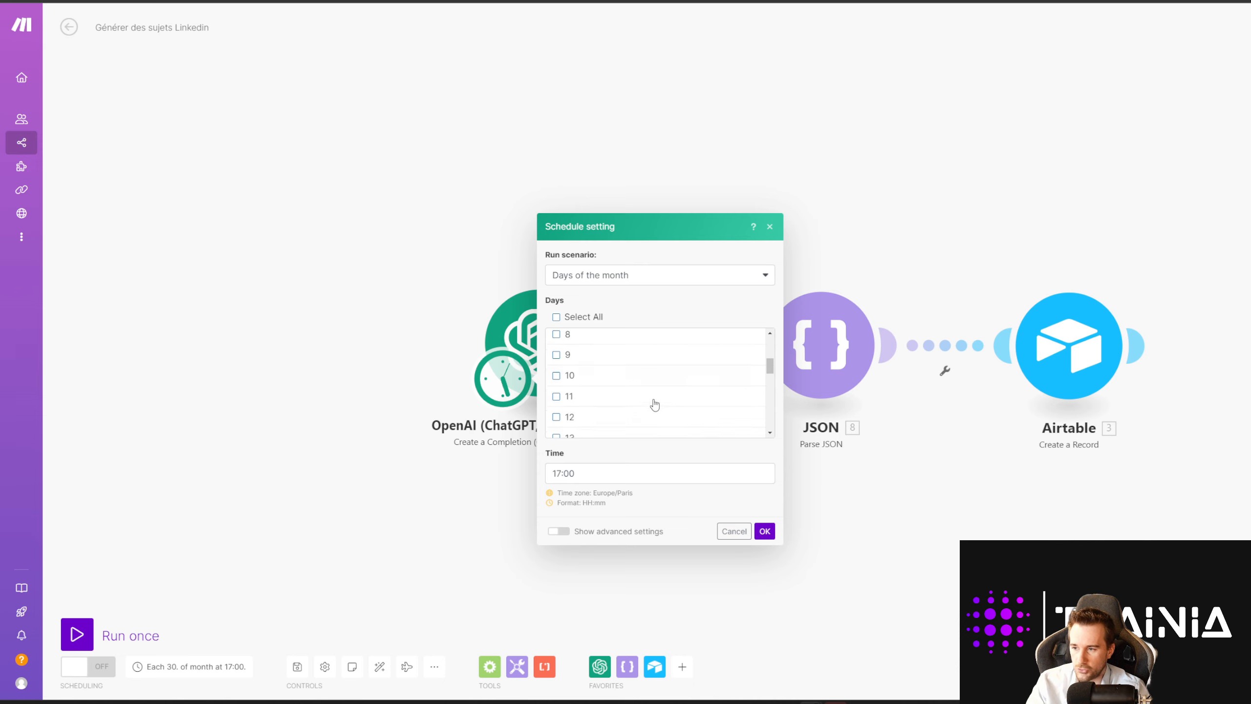
{"action": "scroll", "coordinate": [654, 404], "scroll_direction": "down", "scroll_amount": 8}
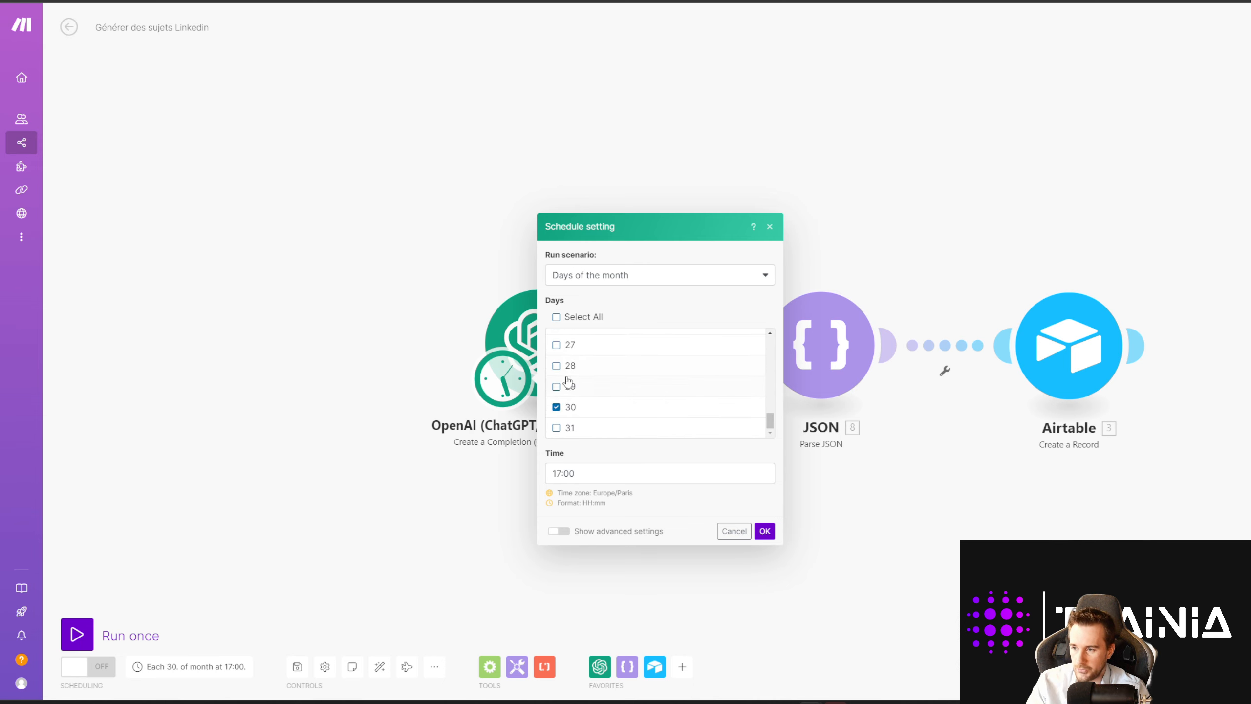
{"action": "left_click", "coordinate": [764, 531]}
{"action": "left_click_drag", "start_coordinate": [749, 492], "coordinate": [644, 474]}
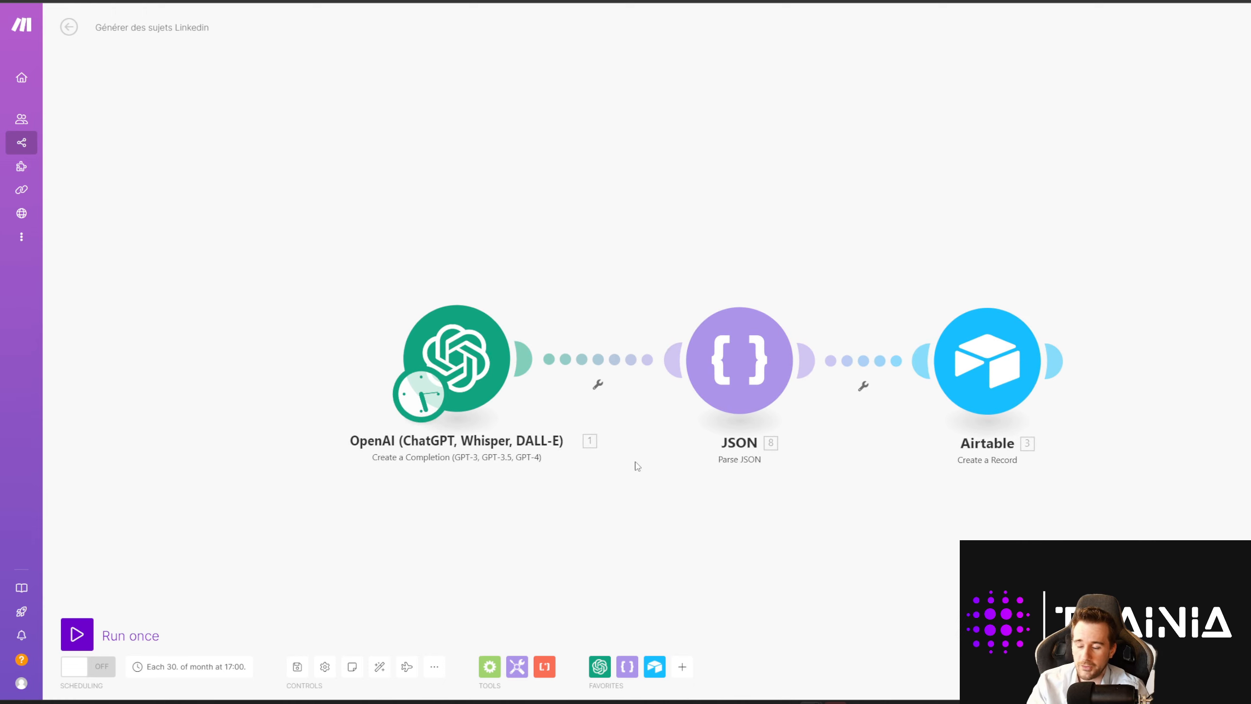
{"action": "left_click_drag", "start_coordinate": [631, 470], "coordinate": [592, 483]}
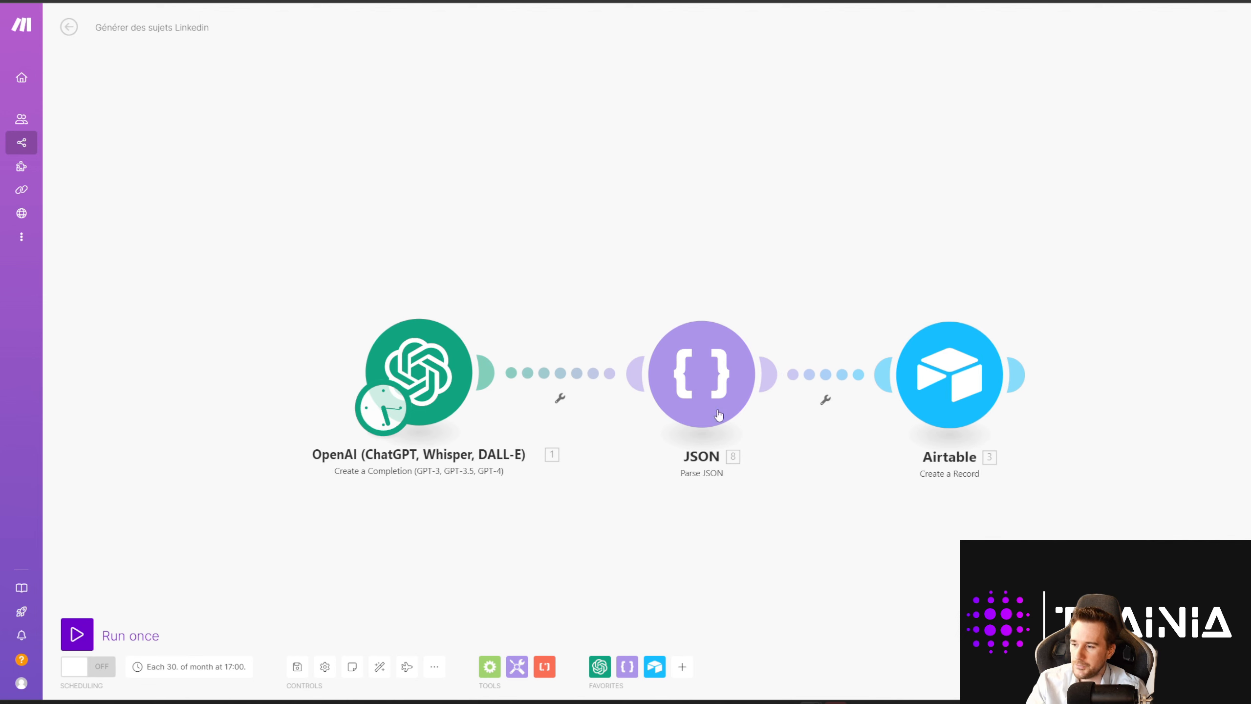
{"action": "left_click", "coordinate": [89, 671]}
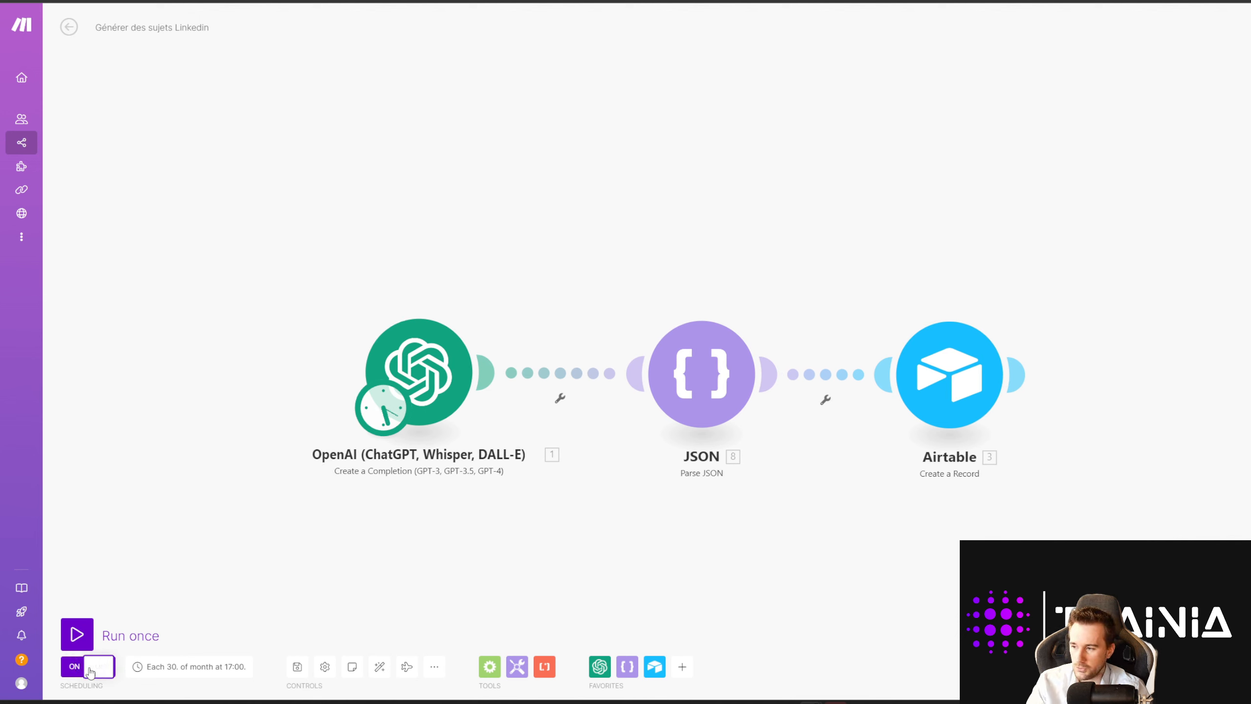
{"action": "left_click", "coordinate": [69, 27]}
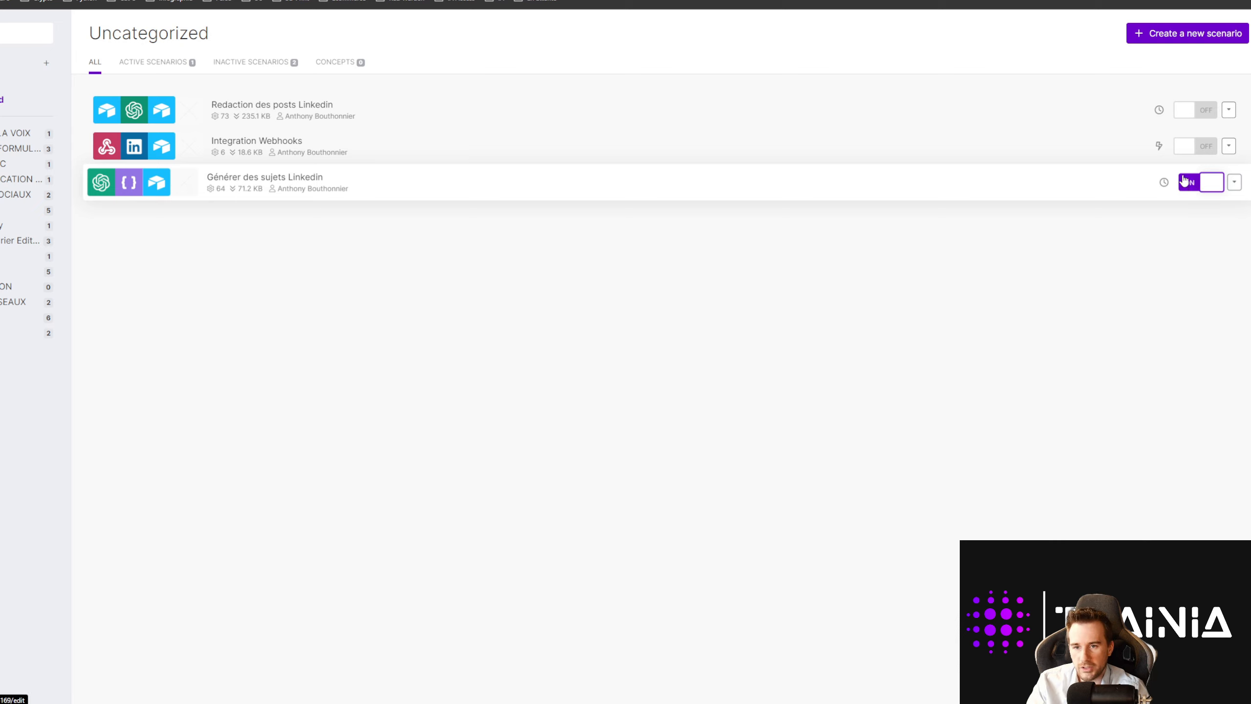
Step: Open the Redaction des posts Linkedin scenario from the Uncategorized list
{"action": "mouse_move", "coordinate": [1163, 183]}
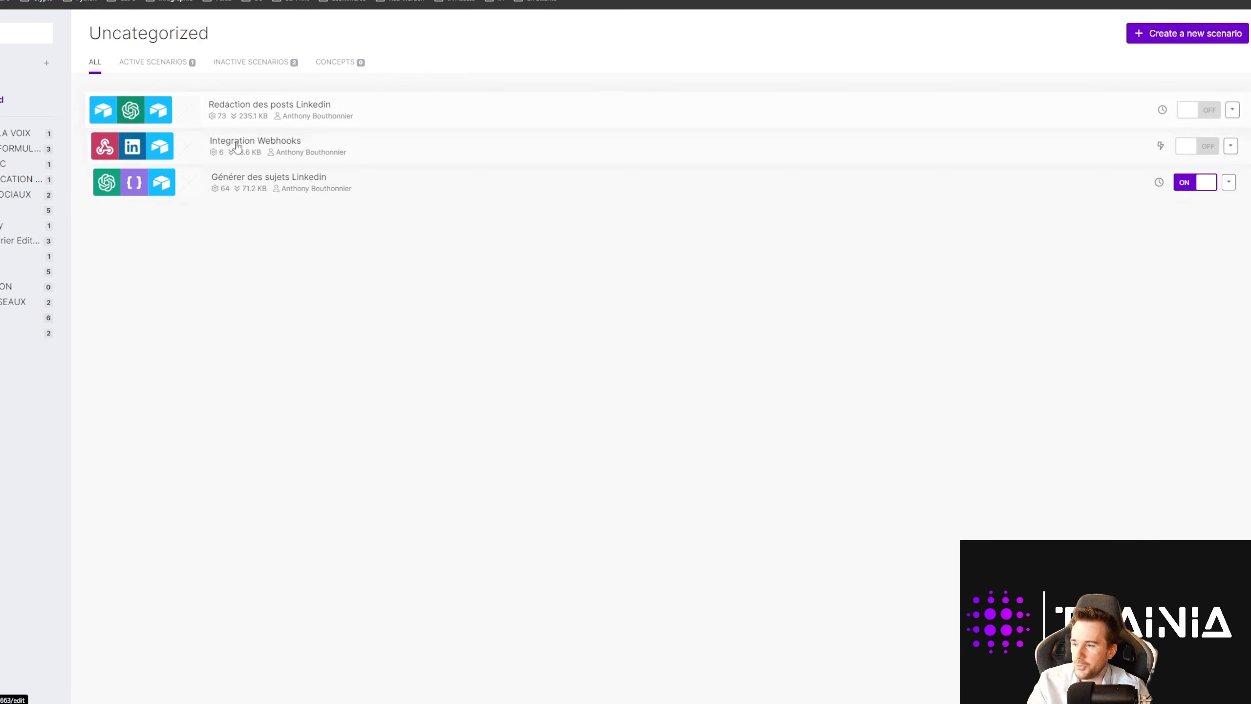
{"action": "left_click", "coordinate": [245, 111]}
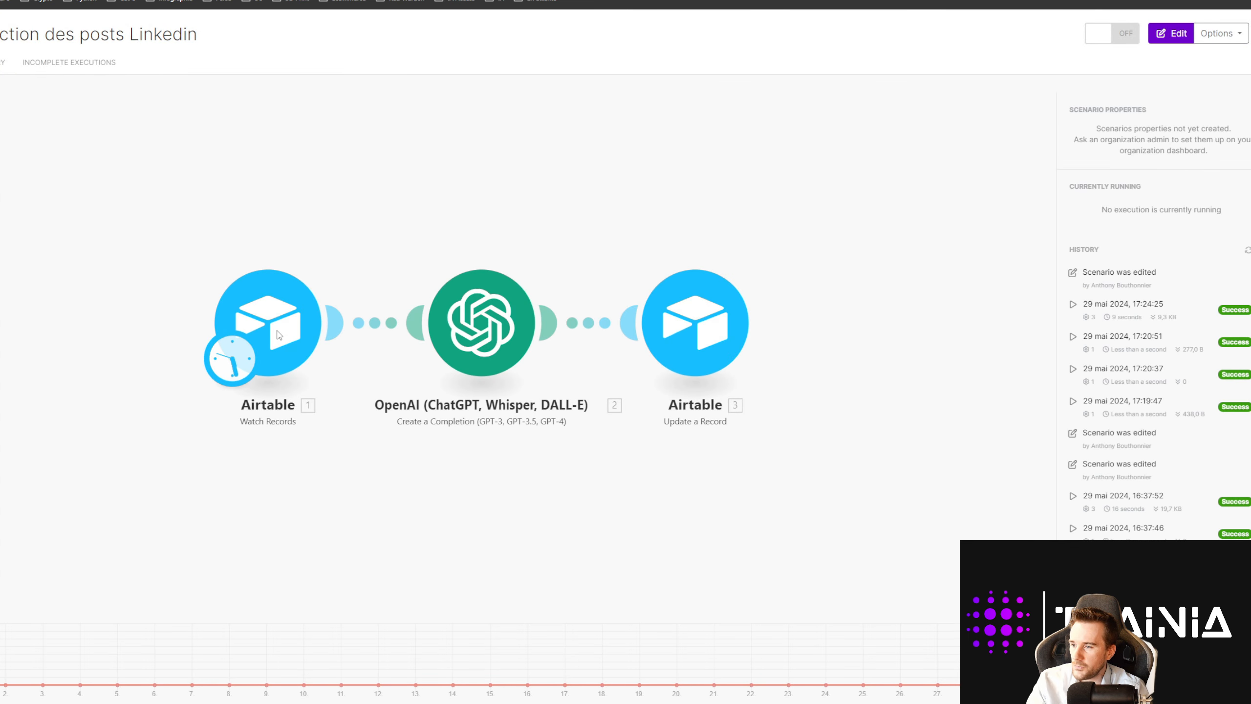
Step: Schedule the scenario by days of the week: Monday, Wednesday, Friday and Saturday
{"action": "left_click", "coordinate": [240, 365]}
{"action": "left_click", "coordinate": [340, 377]}
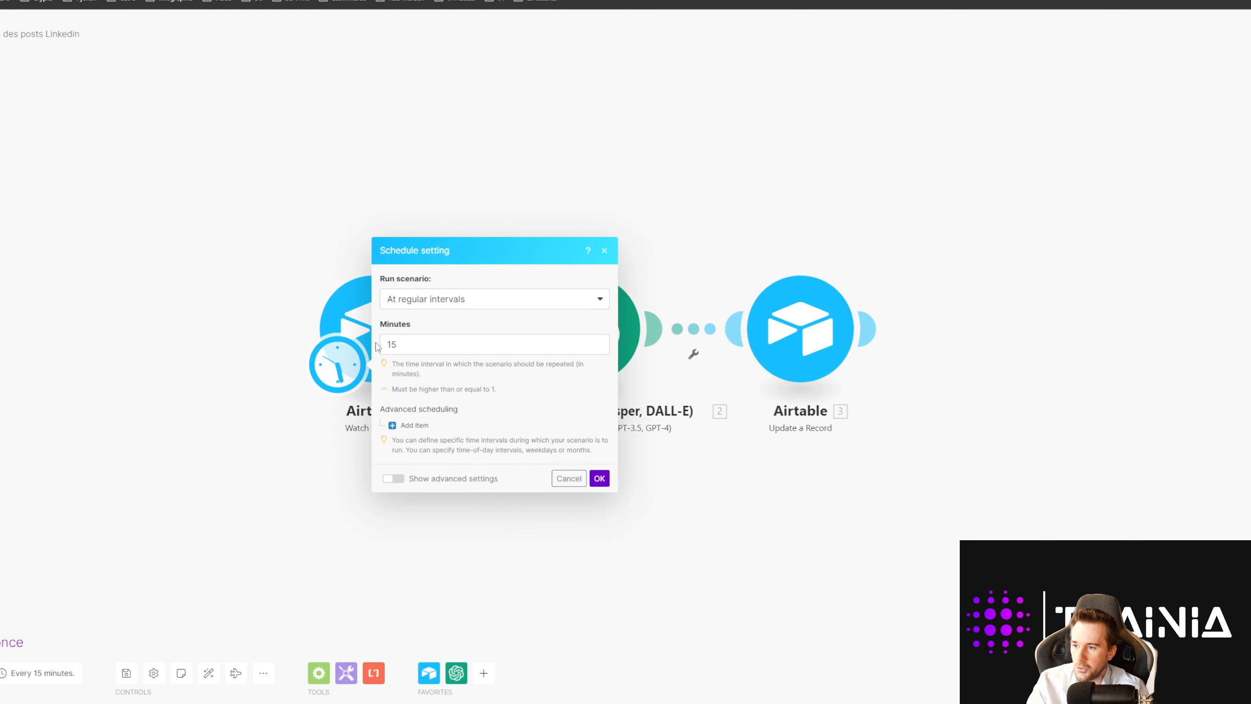
{"action": "left_click", "coordinate": [453, 302]}
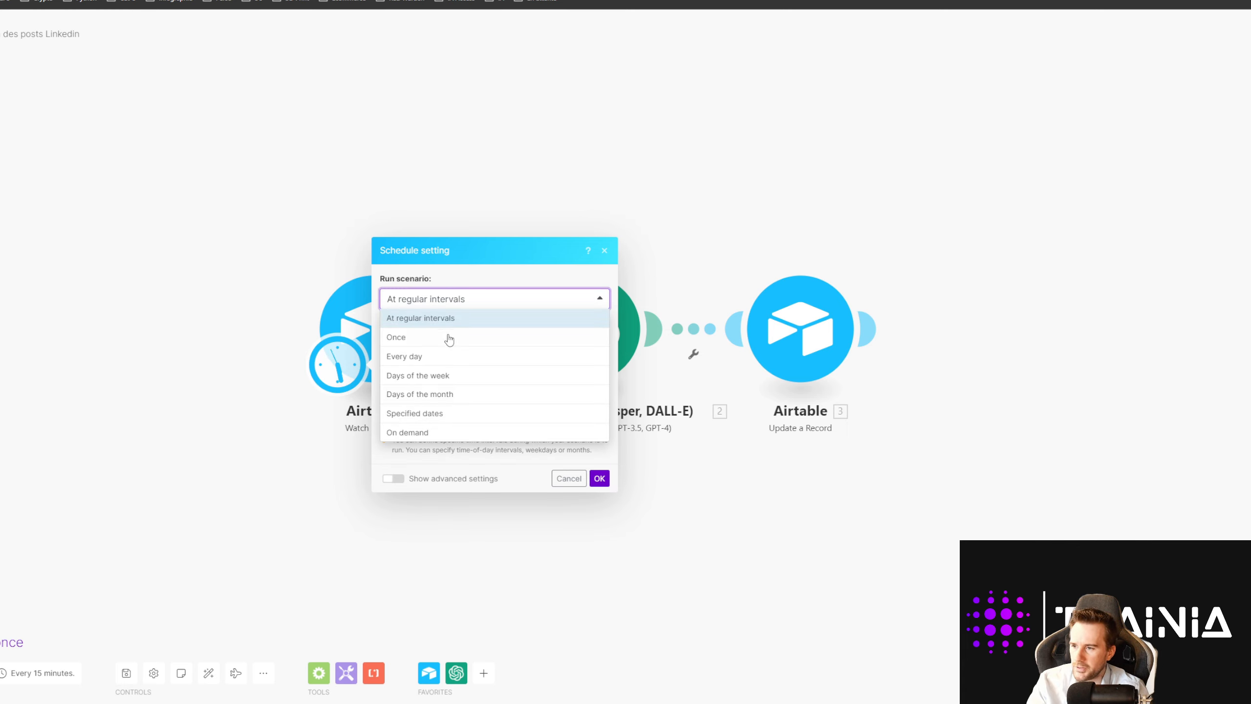
{"action": "left_click", "coordinate": [441, 380]}
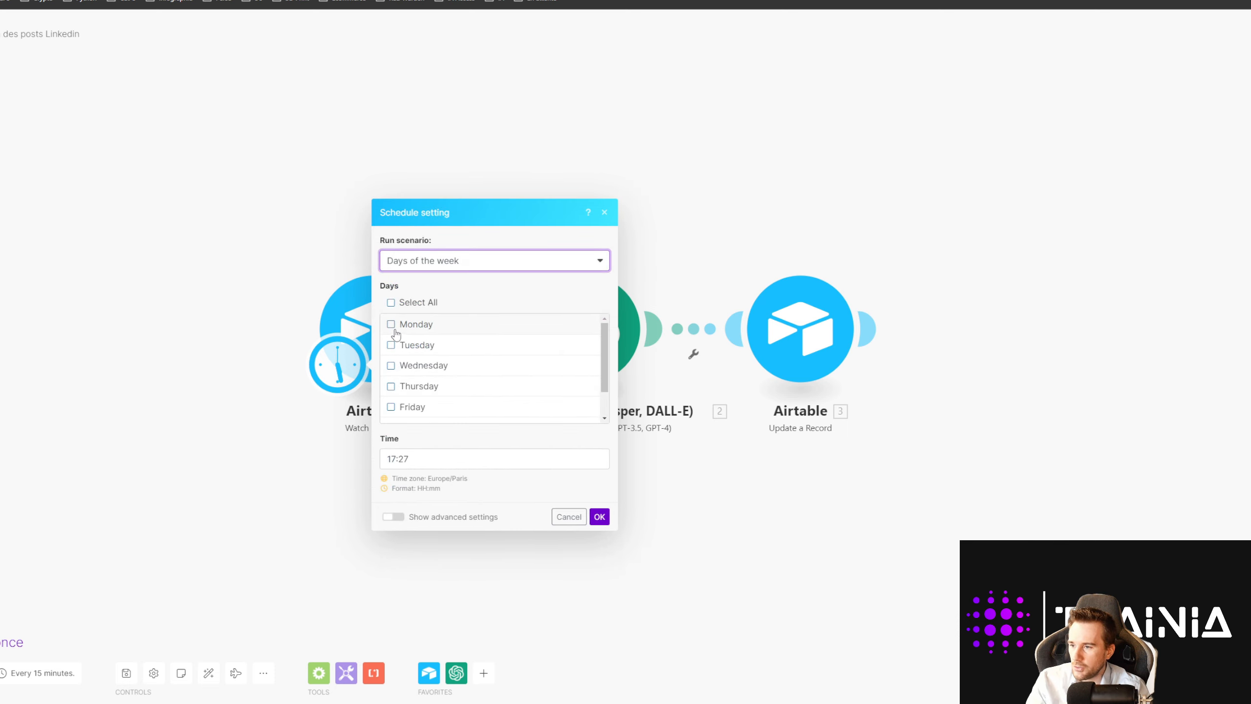
{"action": "left_click", "coordinate": [391, 325]}
{"action": "left_click", "coordinate": [391, 366]}
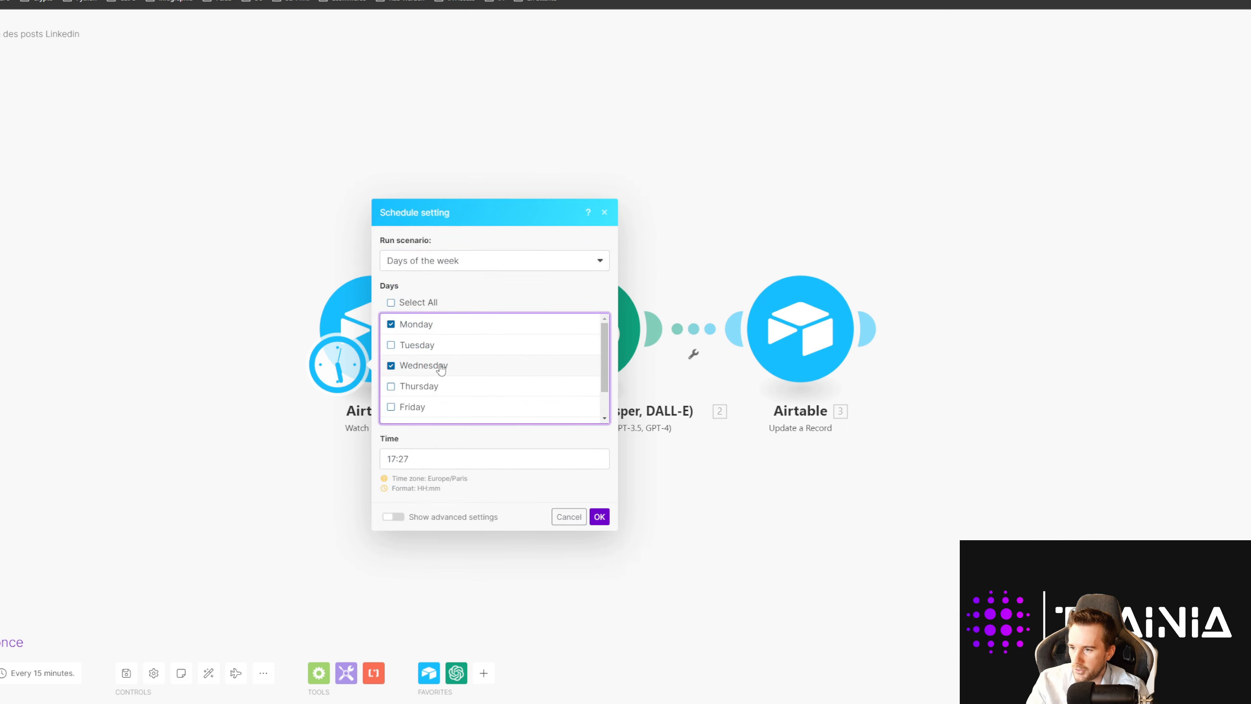
{"action": "scroll", "coordinate": [441, 368], "scroll_direction": "down", "scroll_amount": 2}
{"action": "left_click", "coordinate": [390, 375]}
{"action": "left_click", "coordinate": [390, 396]}
Step: Set the scheduled run time to 18h00
{"action": "scroll", "coordinate": [492, 409], "scroll_direction": "up", "scroll_amount": 1}
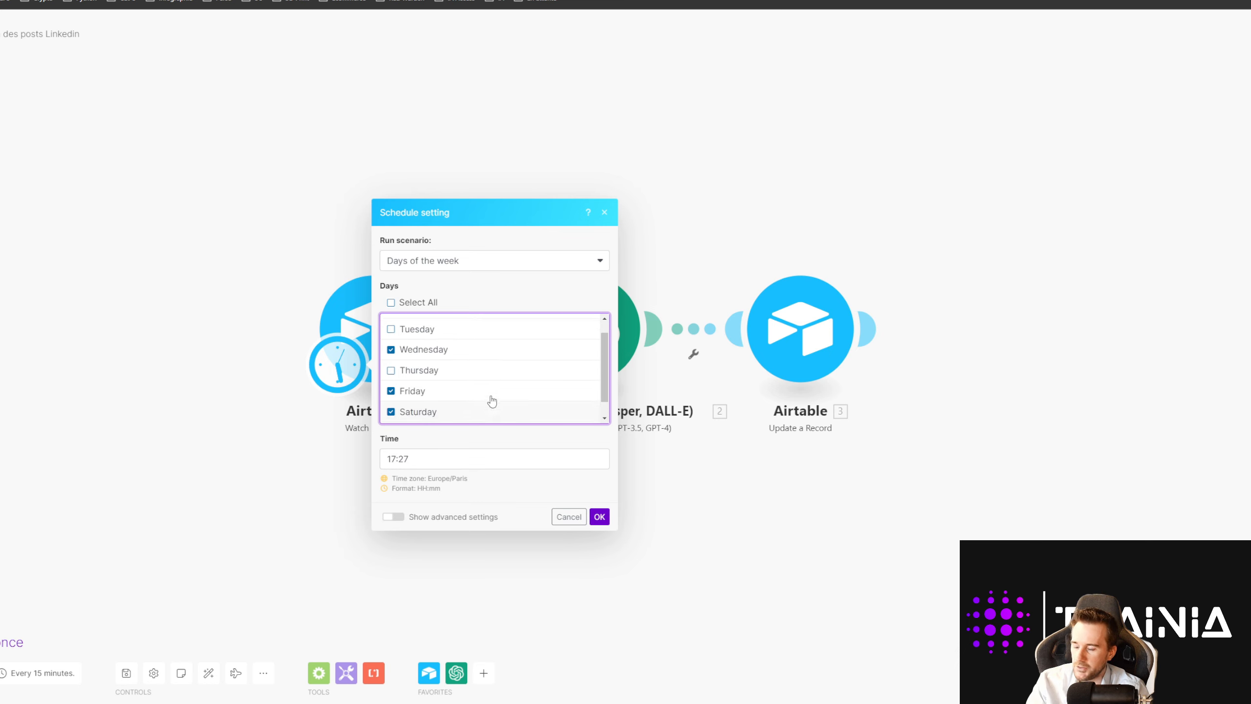
{"action": "scroll", "coordinate": [492, 401], "scroll_direction": "up", "scroll_amount": 1}
{"action": "left_click", "coordinate": [437, 458]}
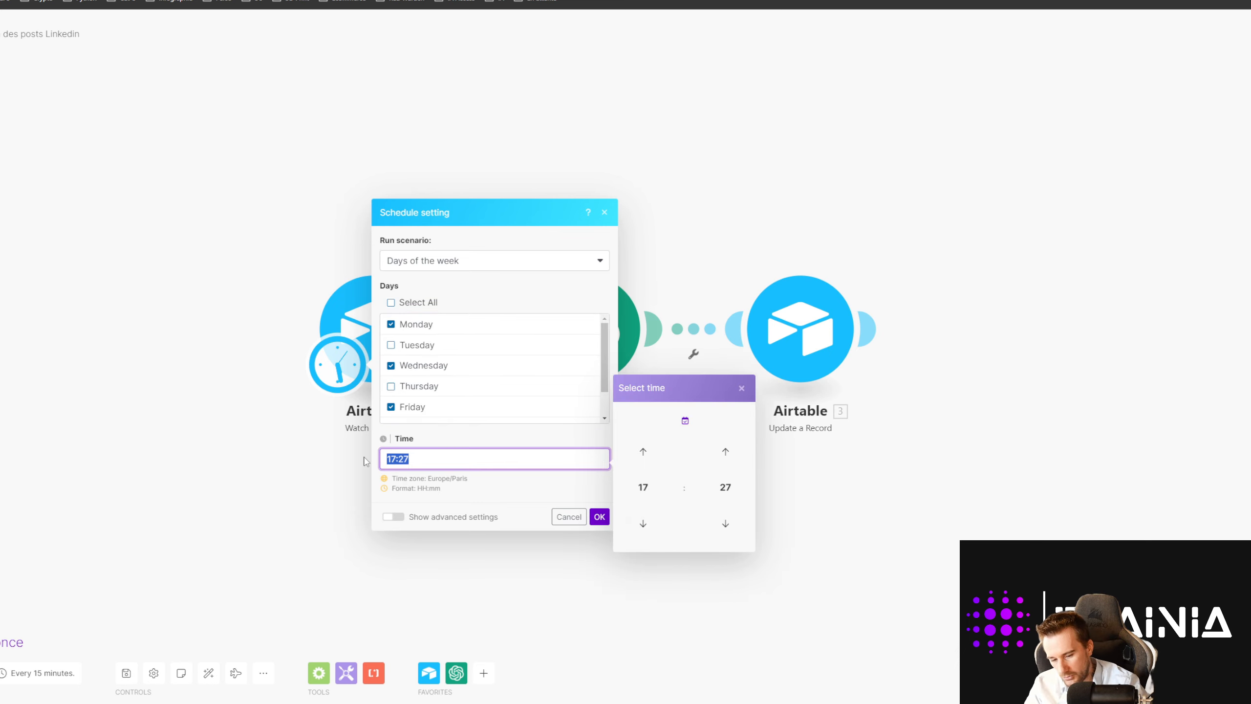
{"action": "type", "text": "18h00"}
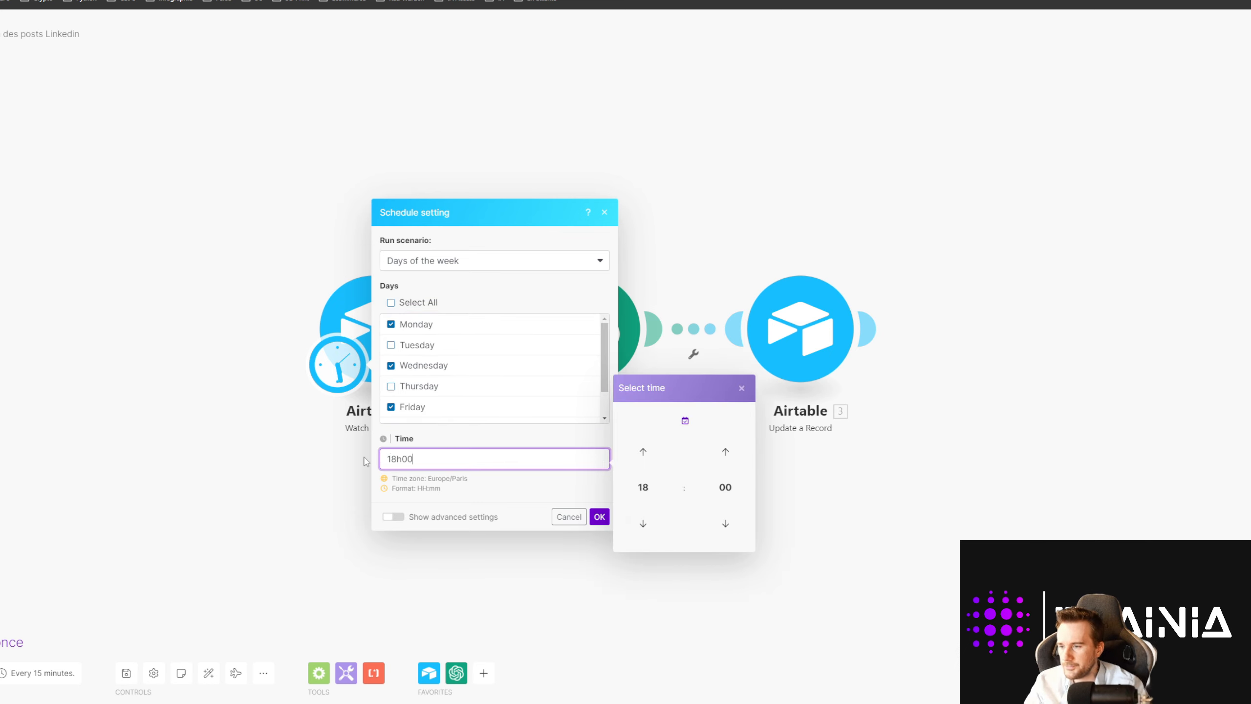
{"action": "left_click", "coordinate": [490, 500]}
Step: Save the weekday schedule and review the scenario's successful run in its history
{"action": "left_click", "coordinate": [600, 516]}
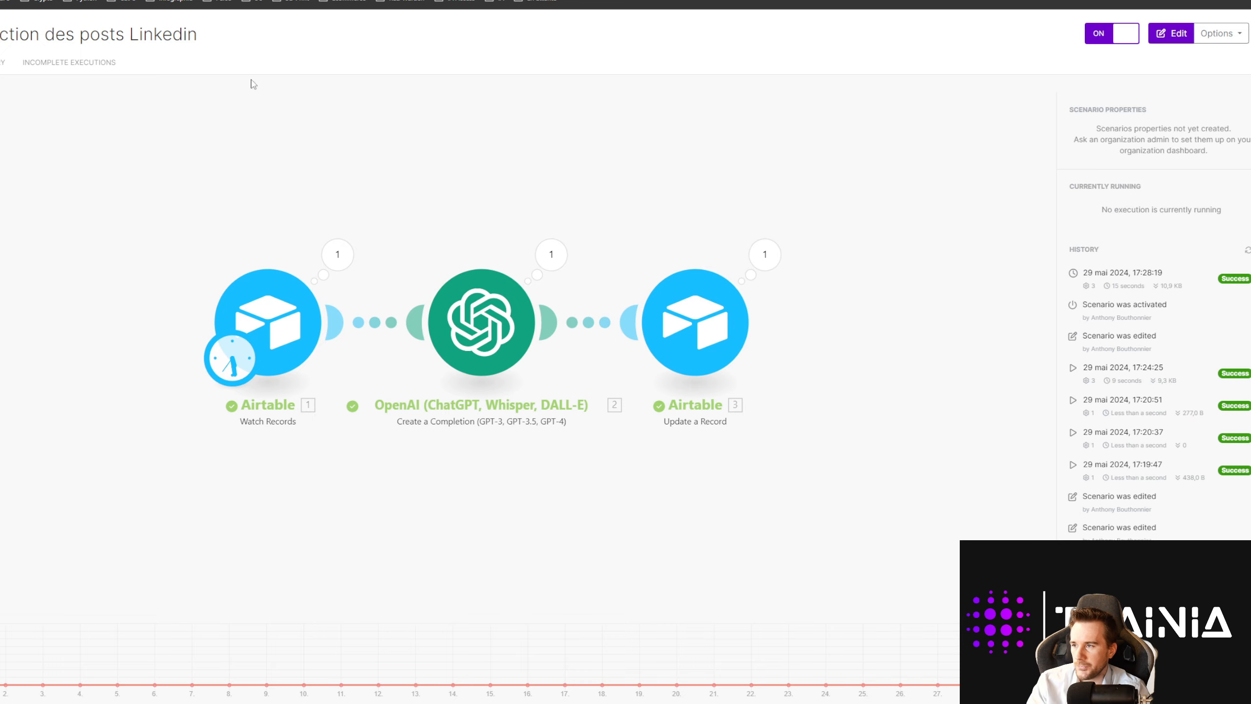
{"action": "left_click", "coordinate": [128, 1]}
Step: Expand row 30's Le post cell in Airtable to read the full post
{"action": "scroll", "coordinate": [502, 336], "scroll_direction": "down", "scroll_amount": 2}
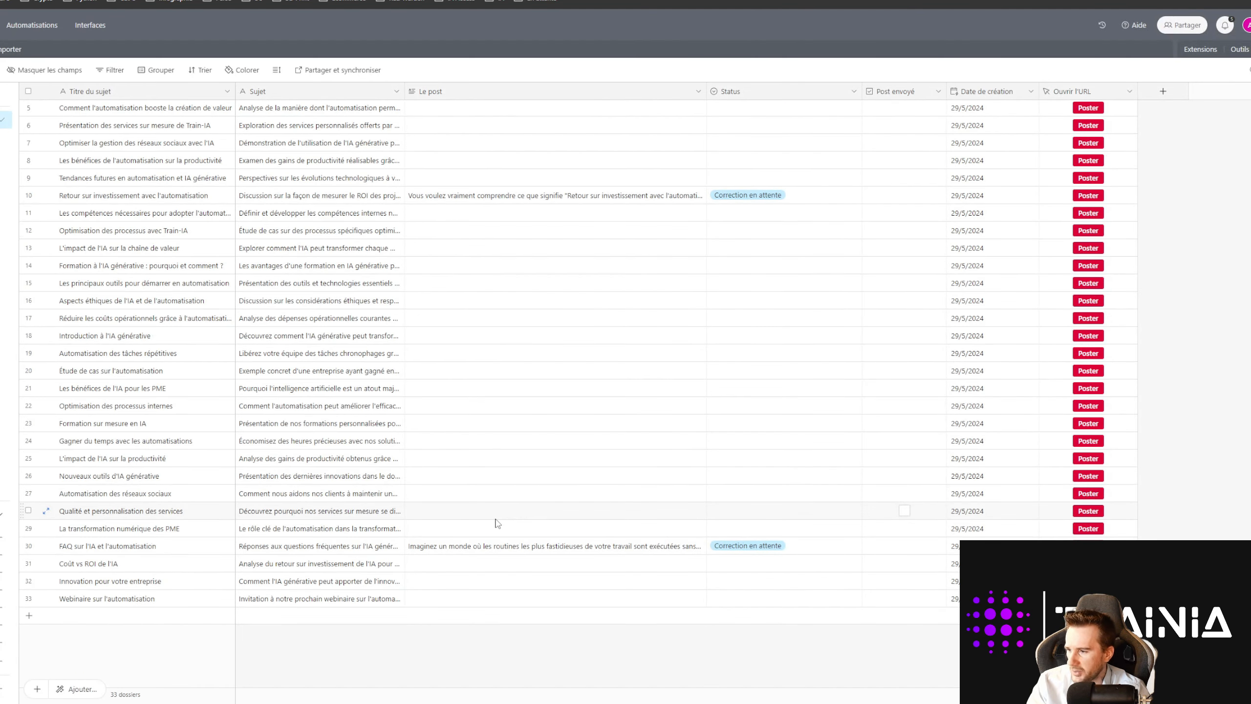
{"action": "scroll", "coordinate": [465, 551], "scroll_direction": "up", "scroll_amount": 2}
{"action": "scroll", "coordinate": [441, 544], "scroll_direction": "down", "scroll_amount": 2}
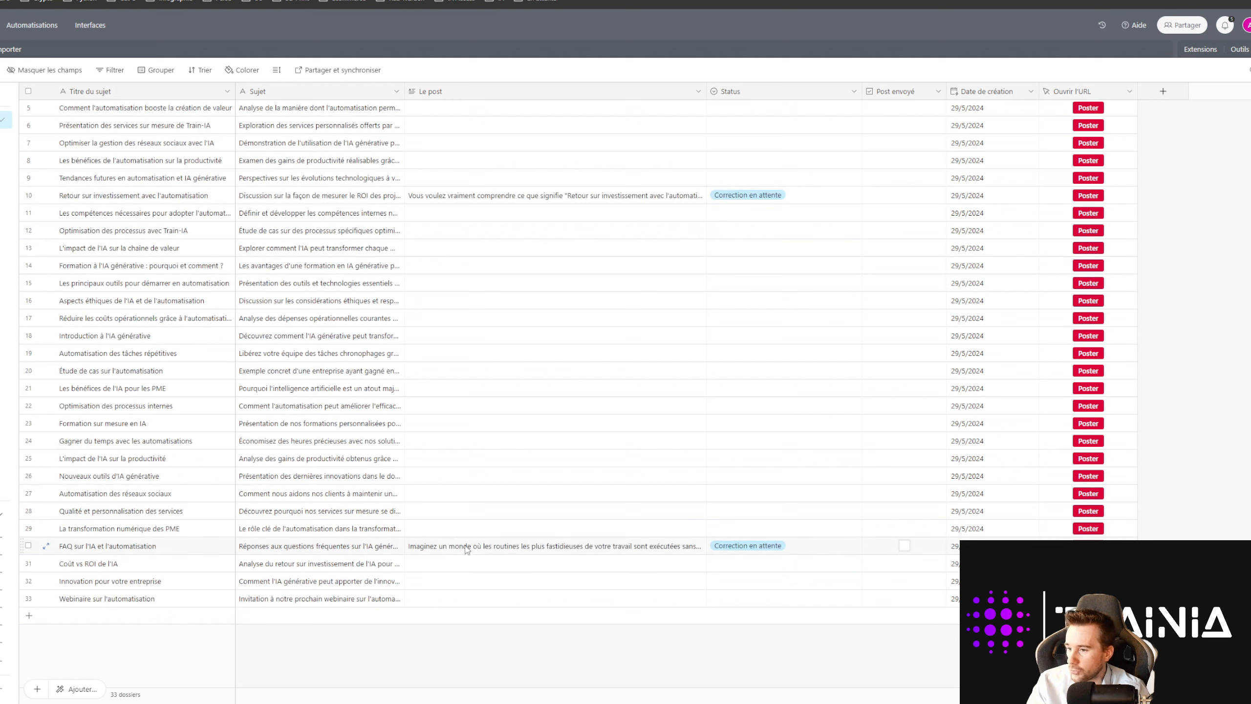
{"action": "double_click", "coordinate": [466, 548]}
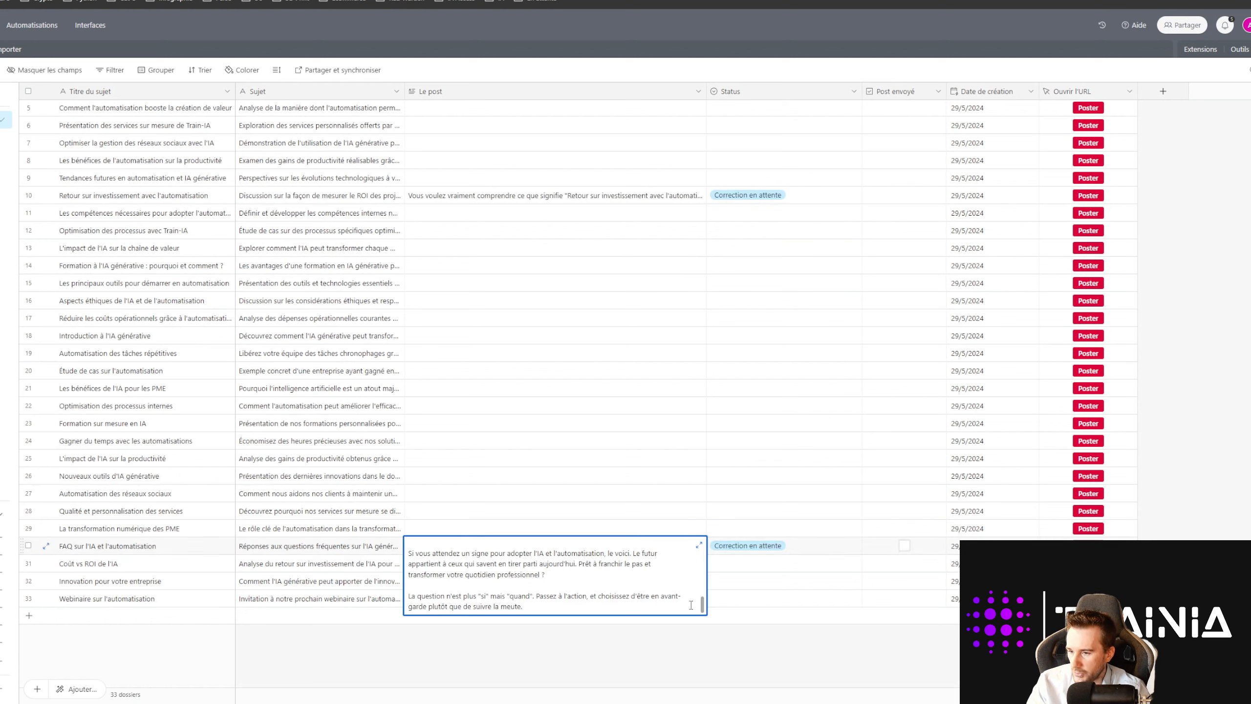
{"action": "left_click", "coordinate": [699, 544]}
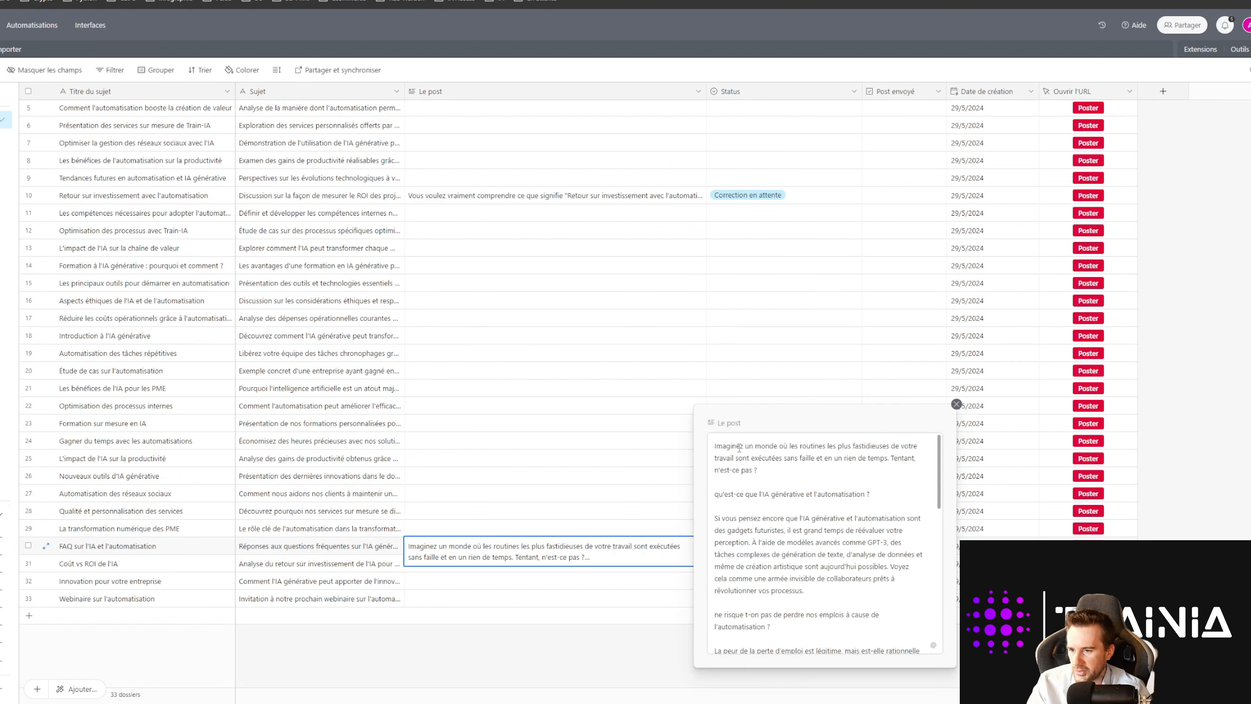
{"action": "scroll", "coordinate": [728, 485], "scroll_direction": "down", "scroll_amount": 2}
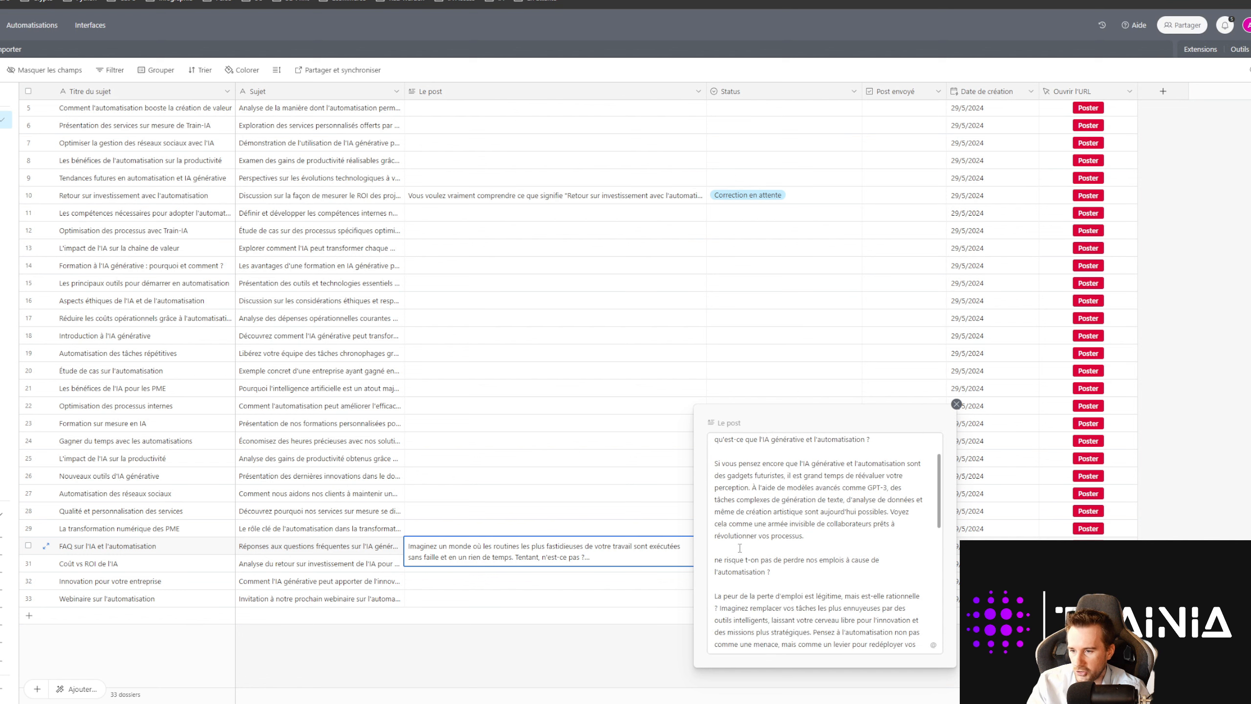
{"action": "scroll", "coordinate": [765, 561], "scroll_direction": "down", "scroll_amount": 12}
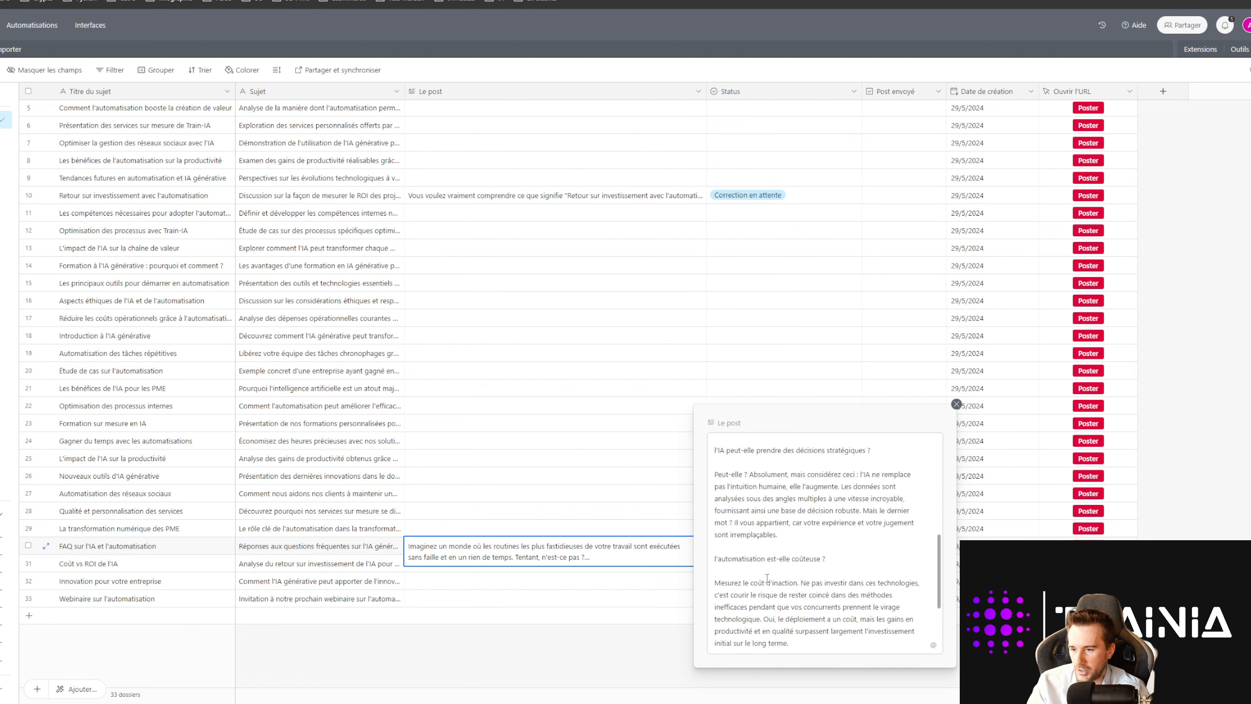
{"action": "scroll", "coordinate": [779, 564], "scroll_direction": "up", "scroll_amount": 15}
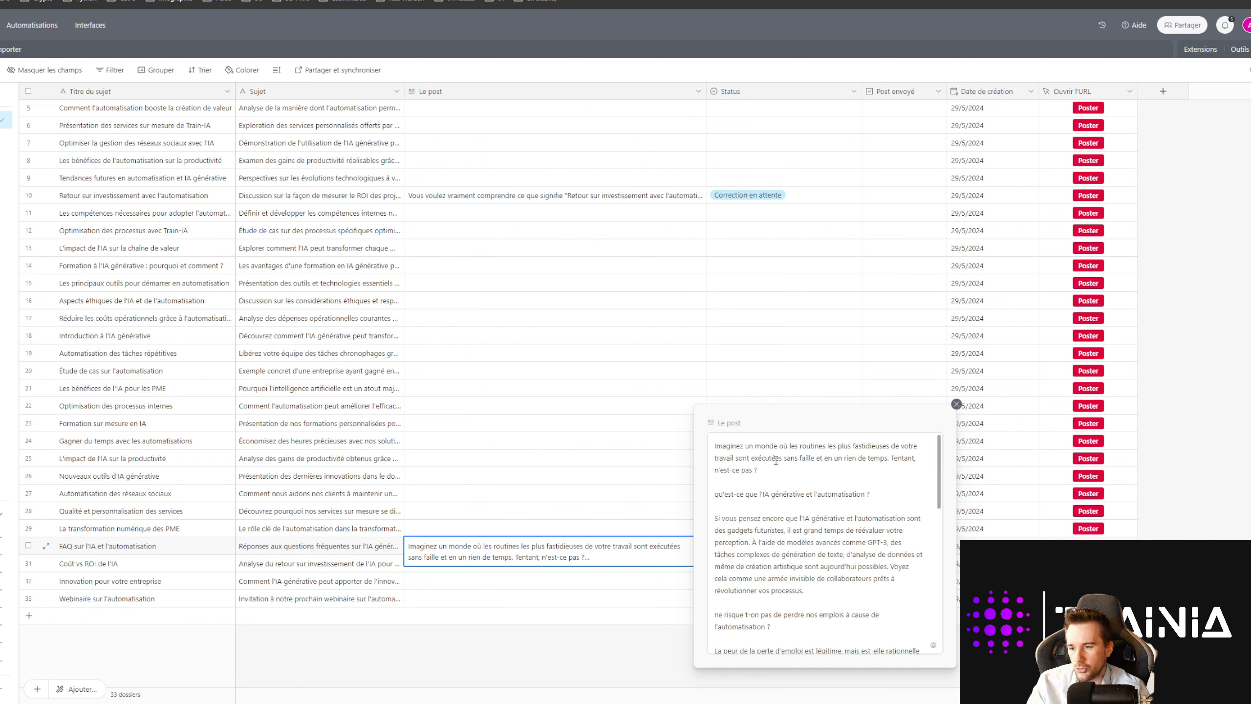
Step: Capitalise the question headings to 'Qu'est-ce que', 'Ne risque' and 'Quelle est la prochaine étape'
{"action": "left_click_drag", "start_coordinate": [744, 494], "coordinate": [849, 490]}
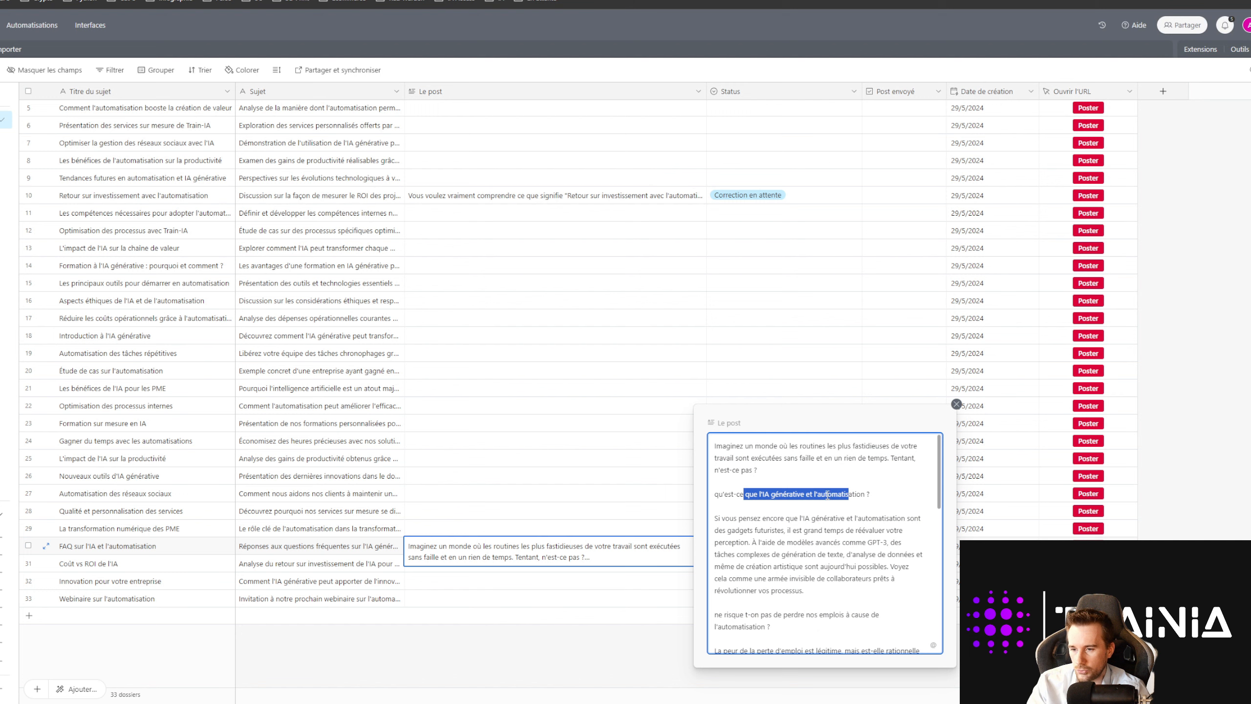
{"action": "left_click", "coordinate": [827, 494]}
{"action": "left_click_drag", "start_coordinate": [717, 498], "coordinate": [870, 494]}
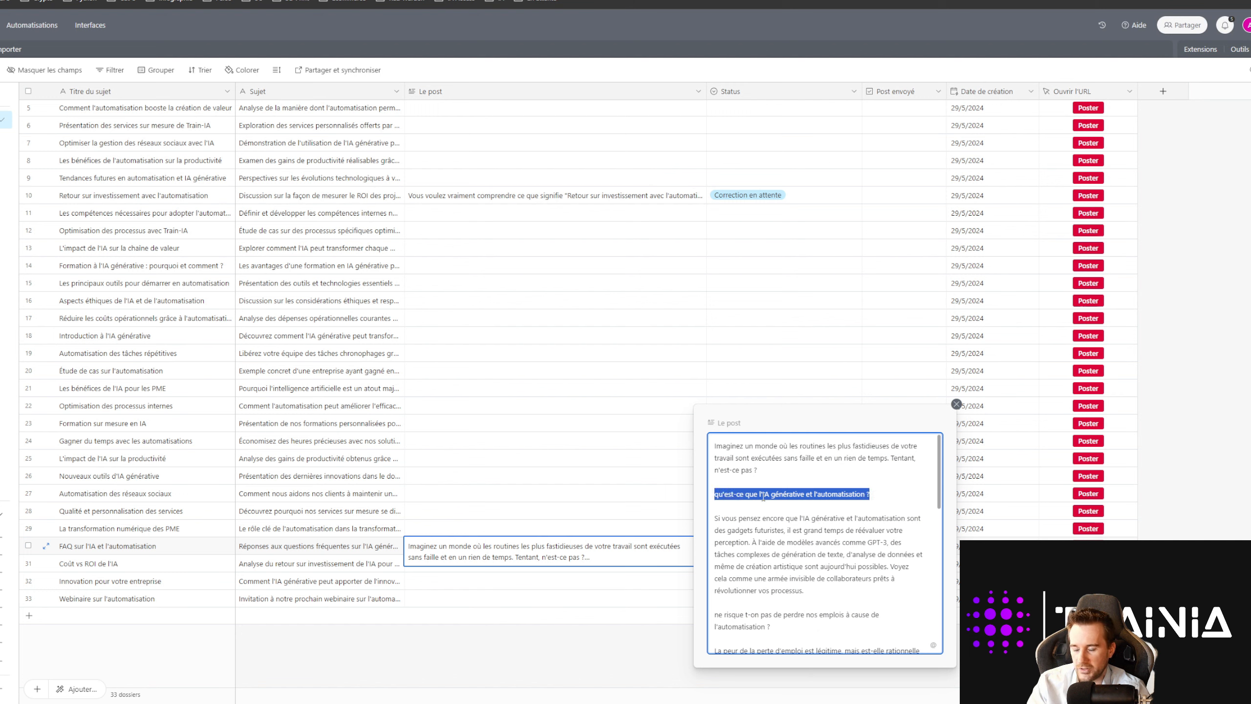
{"action": "left_click", "coordinate": [741, 494]}
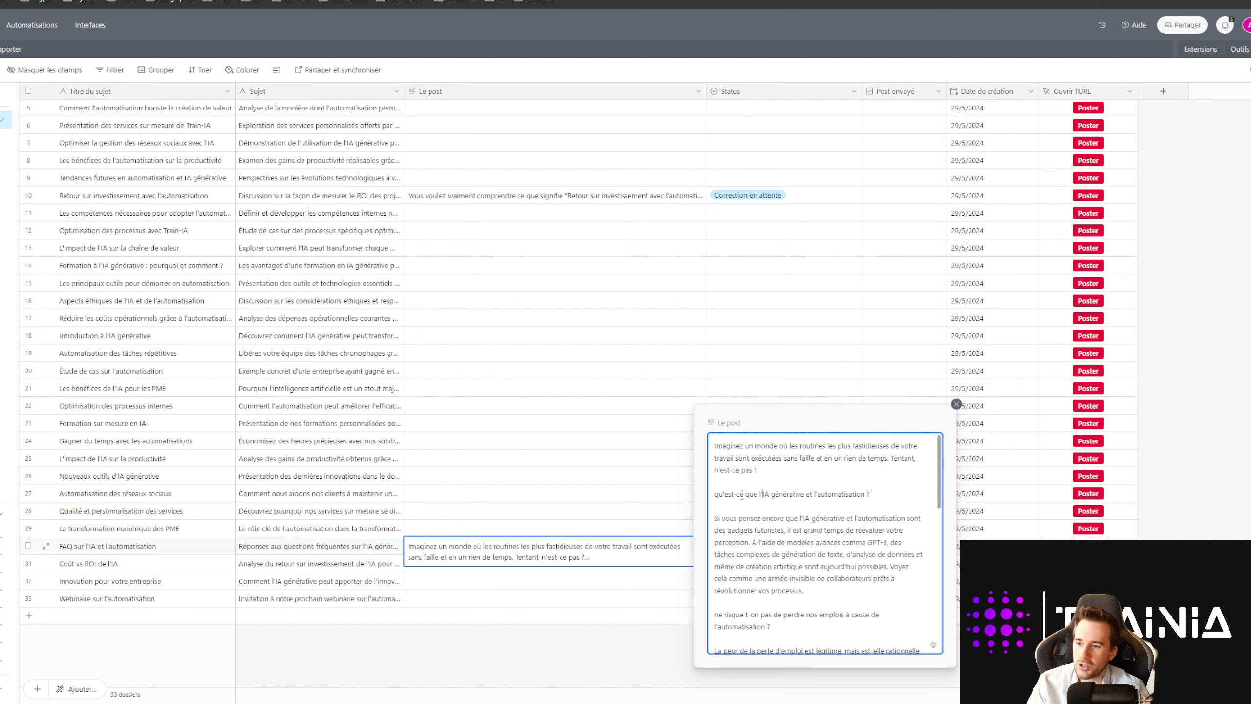
{"action": "left_click_drag", "start_coordinate": [771, 494], "coordinate": [790, 494]}
{"action": "left_click", "coordinate": [817, 492]}
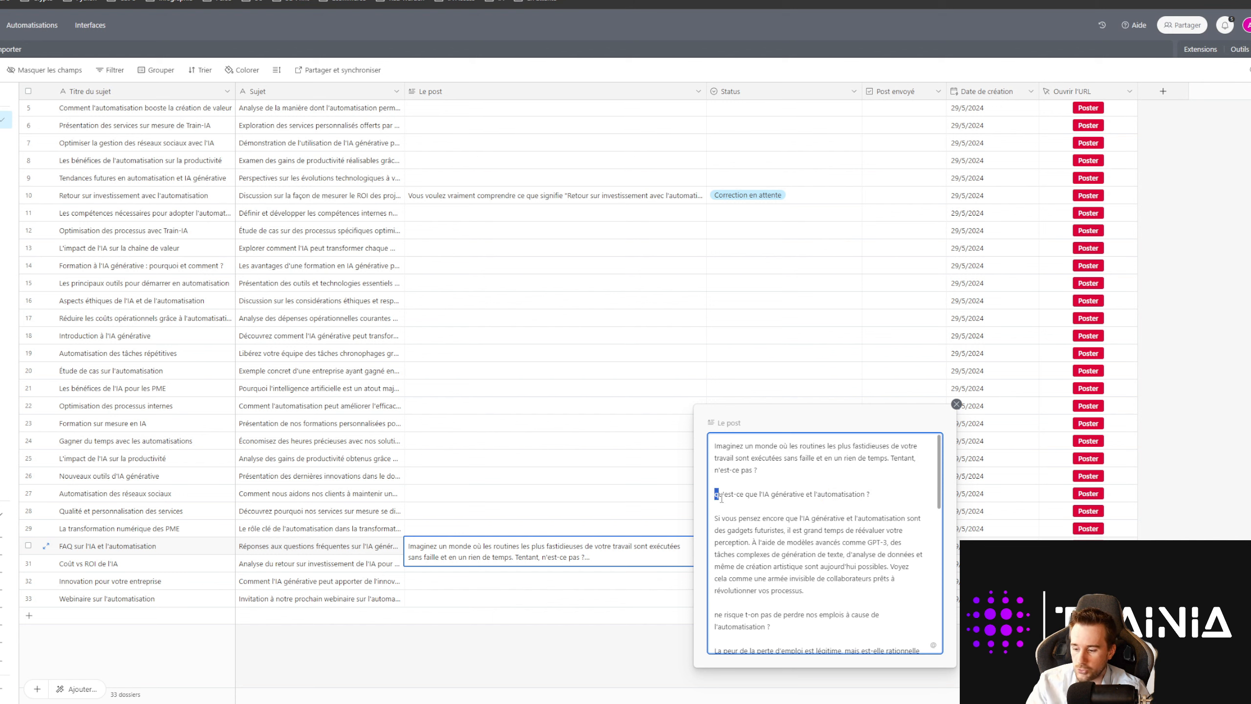
{"action": "type", "text": "Q"}
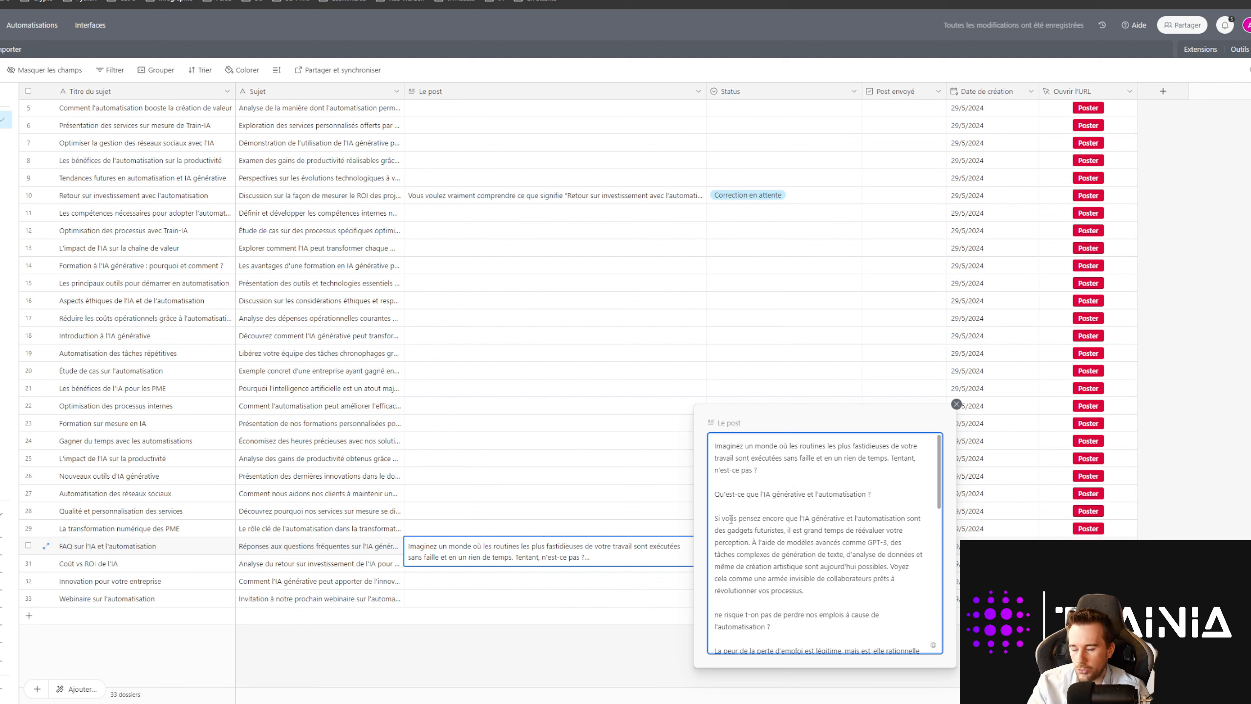
{"action": "scroll", "coordinate": [732, 527], "scroll_direction": "down", "scroll_amount": 1}
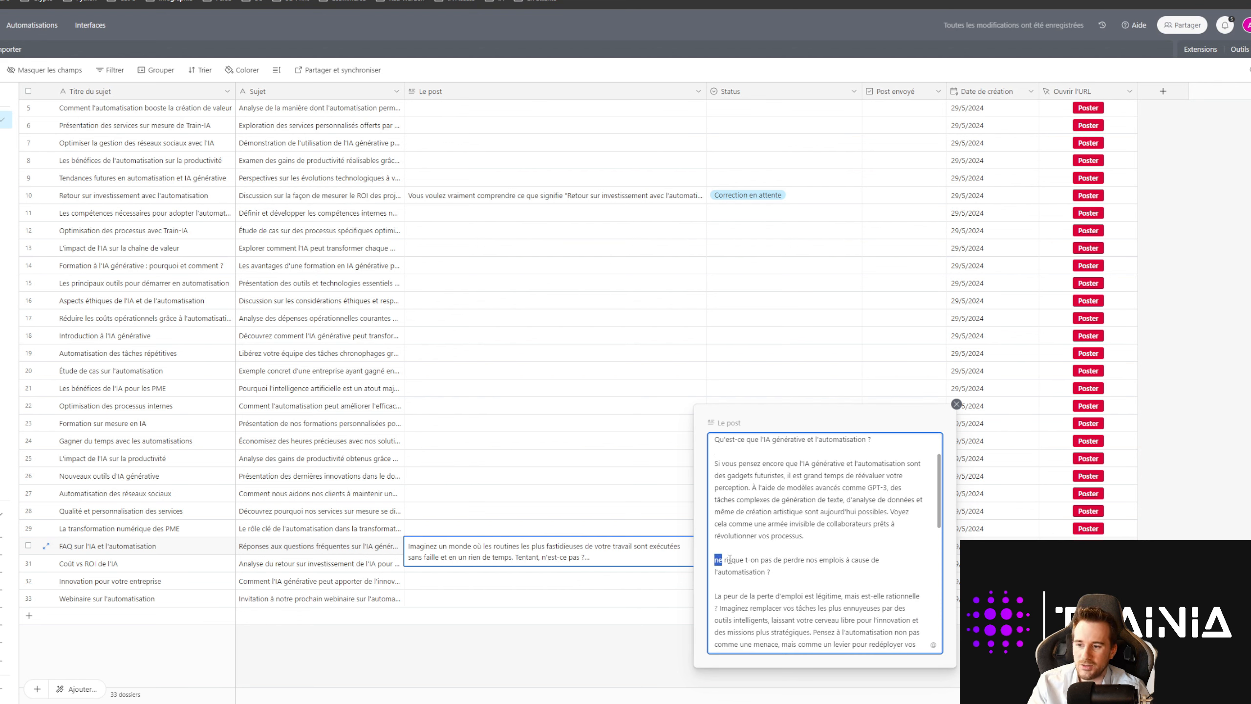
{"action": "type", "text": "N"}
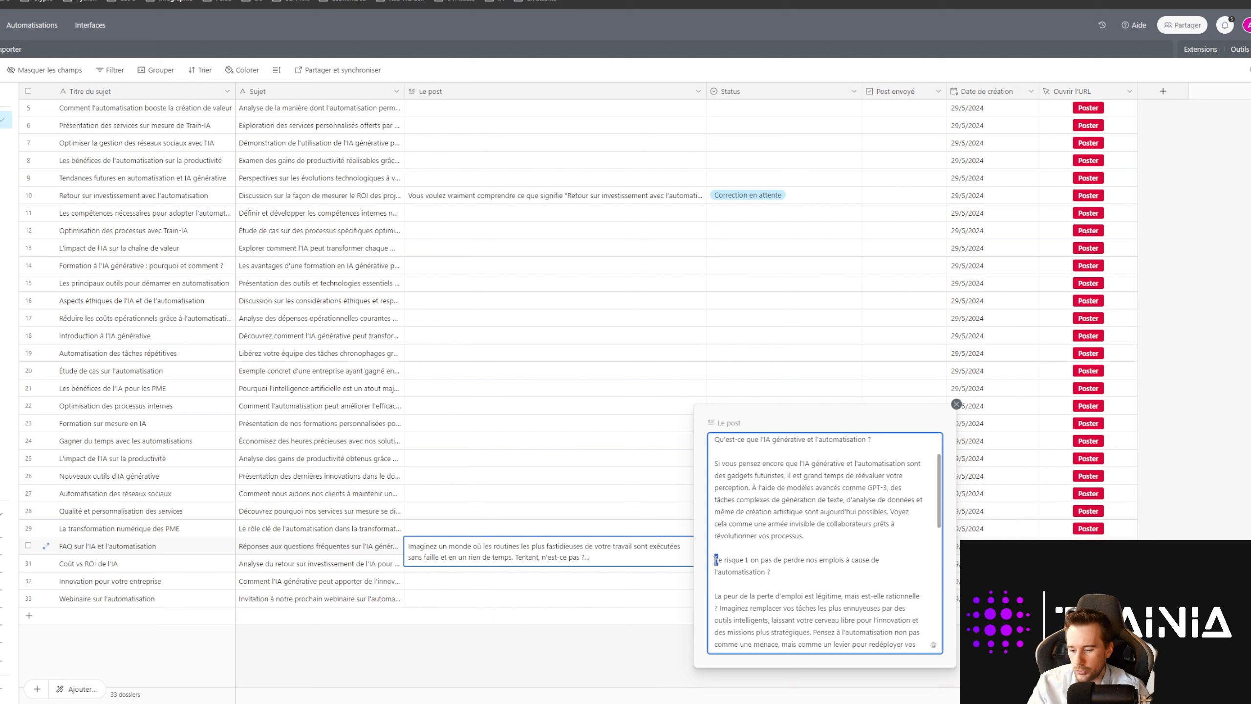
{"action": "type", "text": "N"}
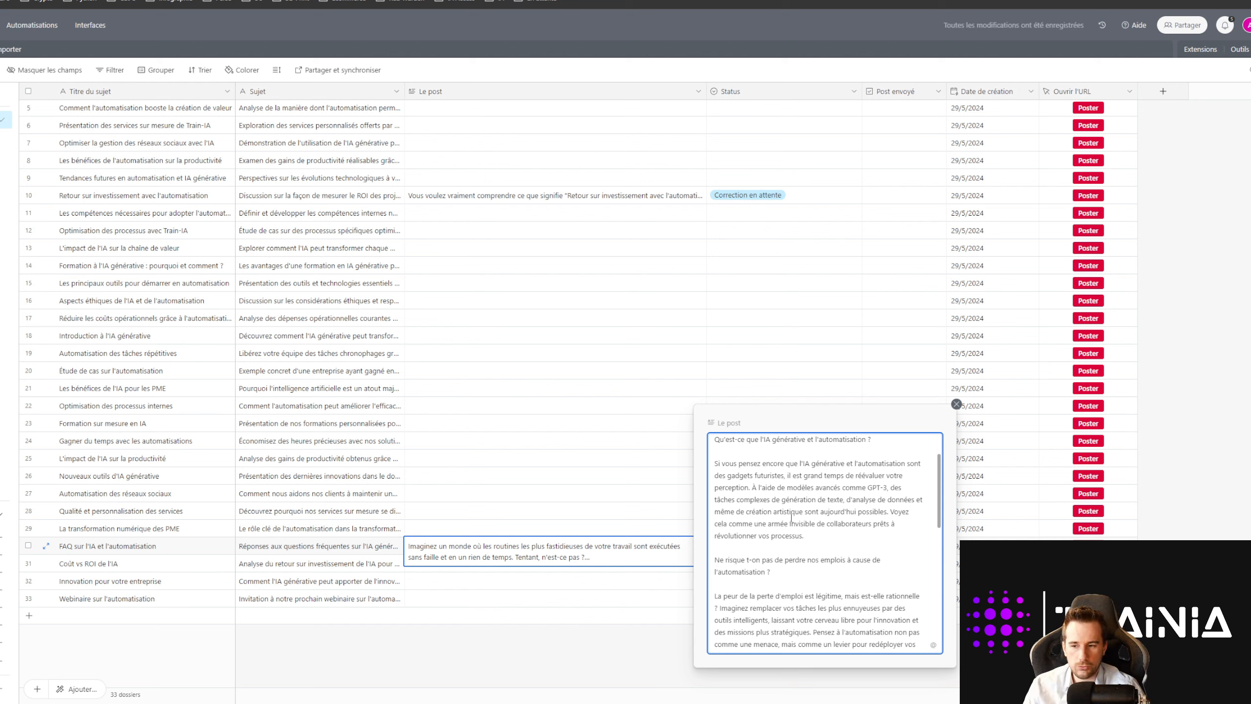
{"action": "scroll", "coordinate": [801, 518], "scroll_direction": "down", "scroll_amount": 10}
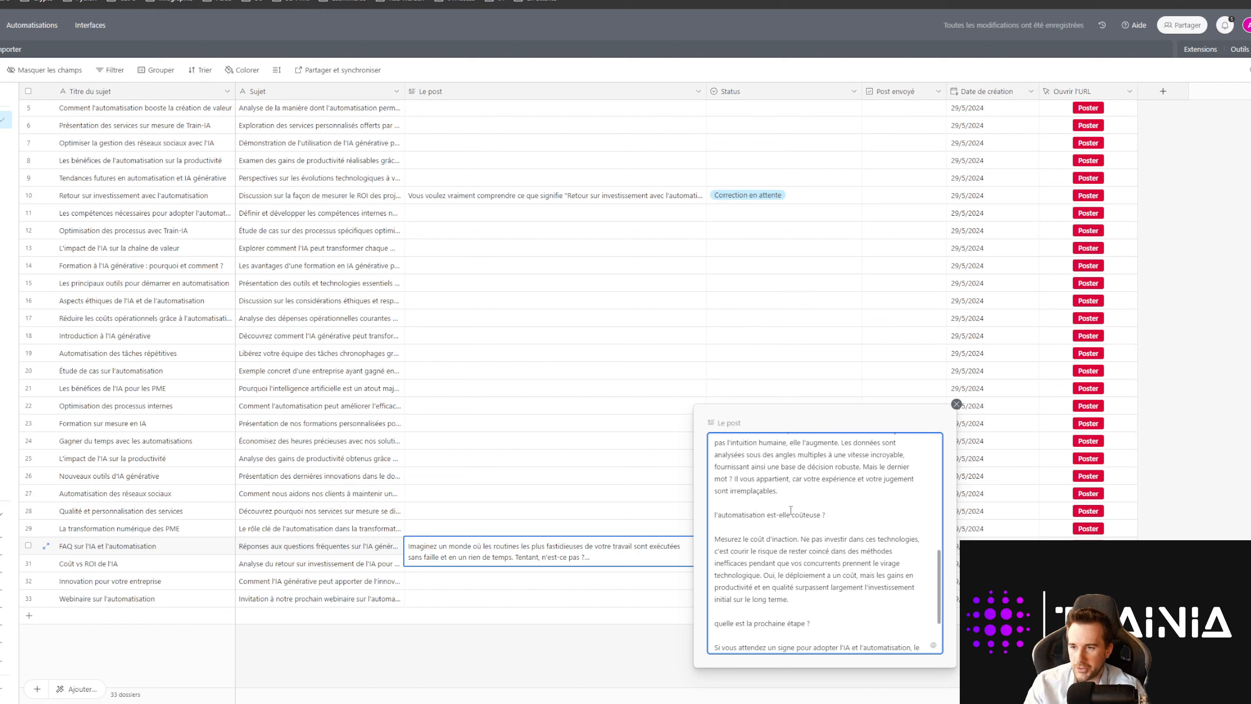
{"action": "scroll", "coordinate": [791, 510], "scroll_direction": "down", "scroll_amount": 1}
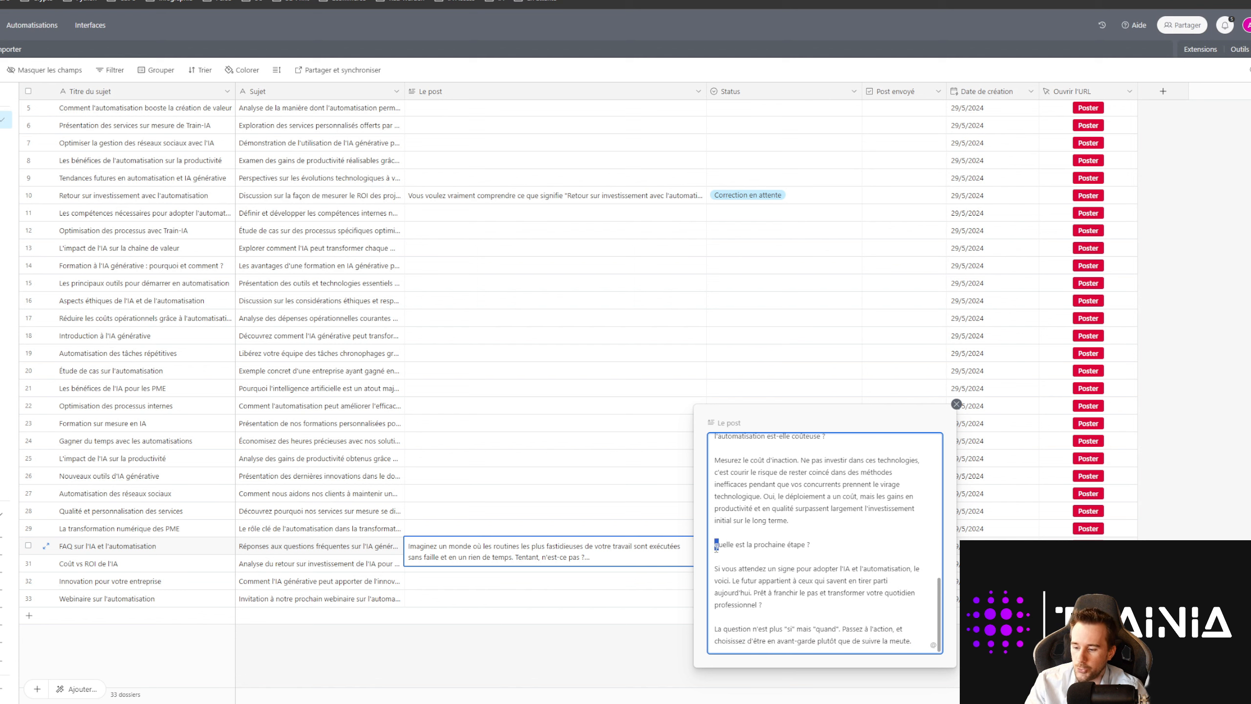
Step: Close the editor and reopen row 30's post to check the corrections
{"action": "left_click", "coordinate": [608, 664]}
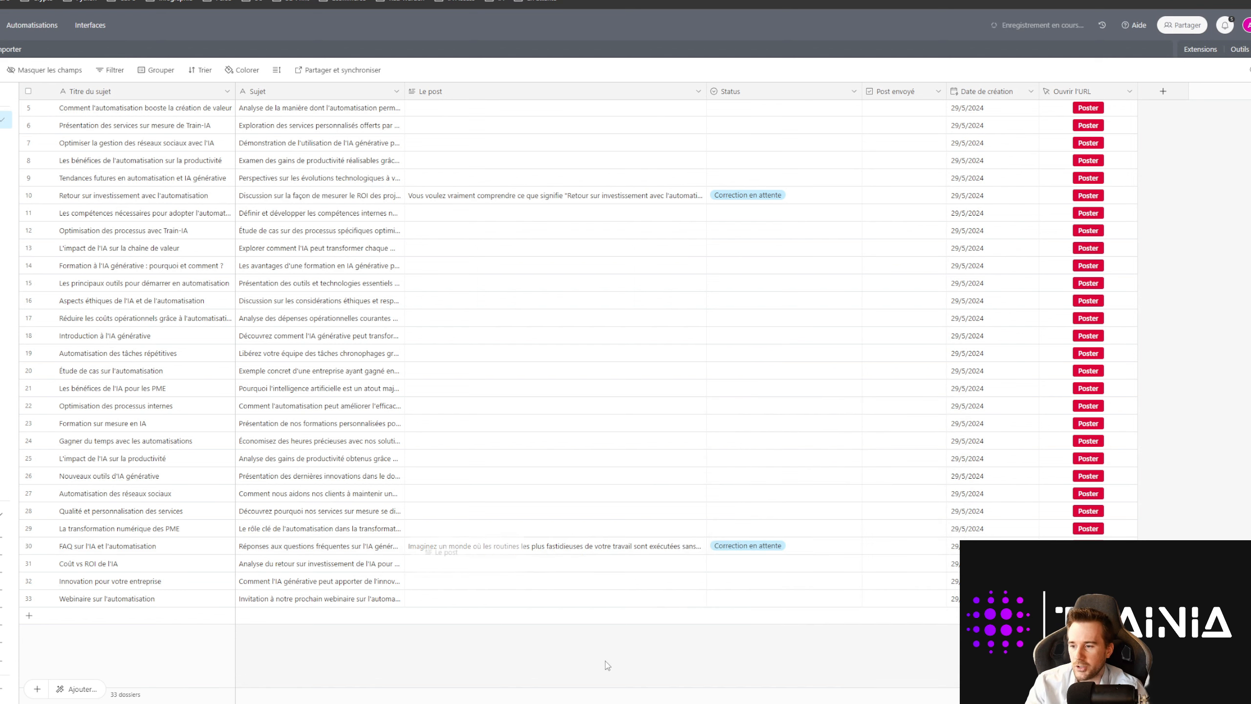
{"action": "left_click", "coordinate": [586, 551]}
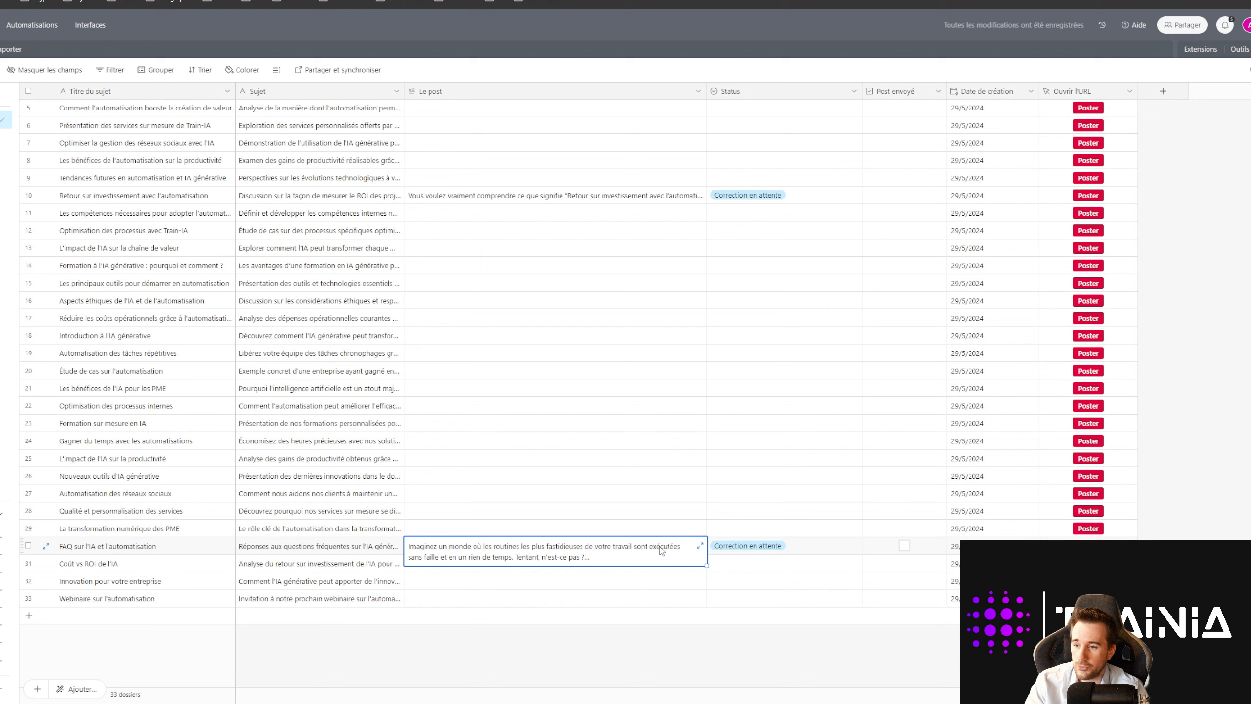
{"action": "left_click", "coordinate": [699, 548]}
{"action": "scroll", "coordinate": [808, 540], "scroll_direction": "down", "scroll_amount": 10}
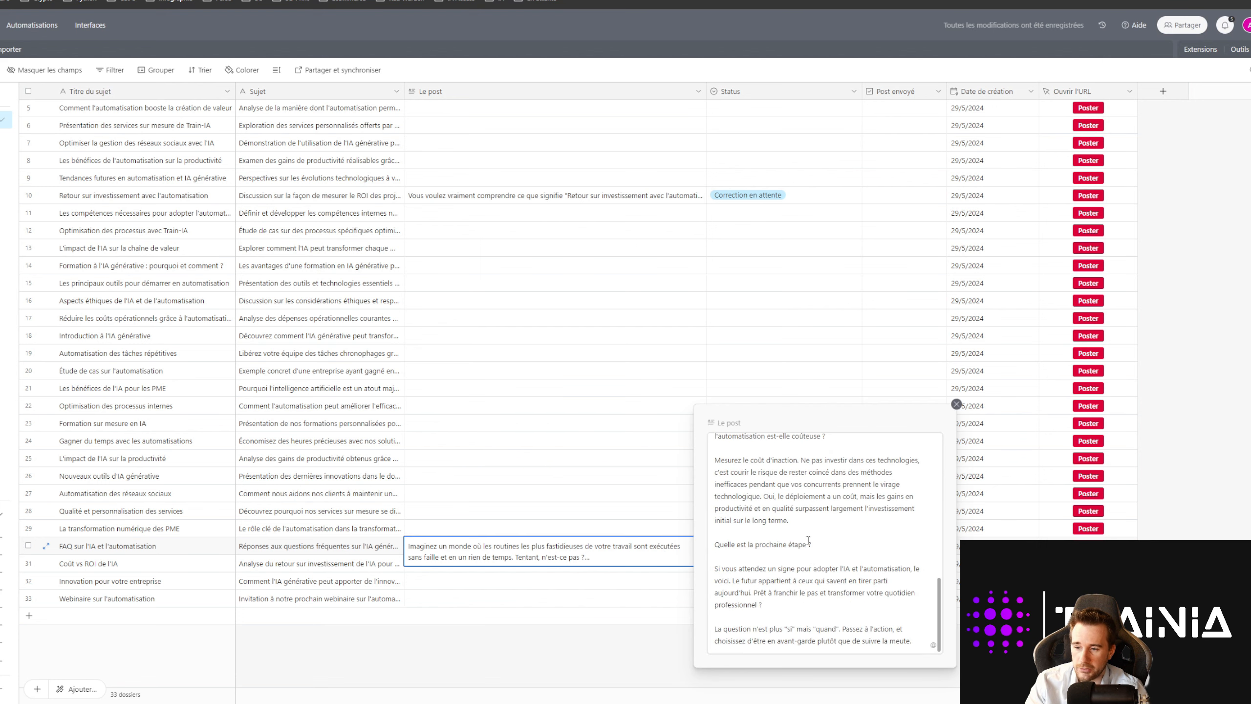
{"action": "scroll", "coordinate": [803, 497], "scroll_direction": "up", "scroll_amount": 10}
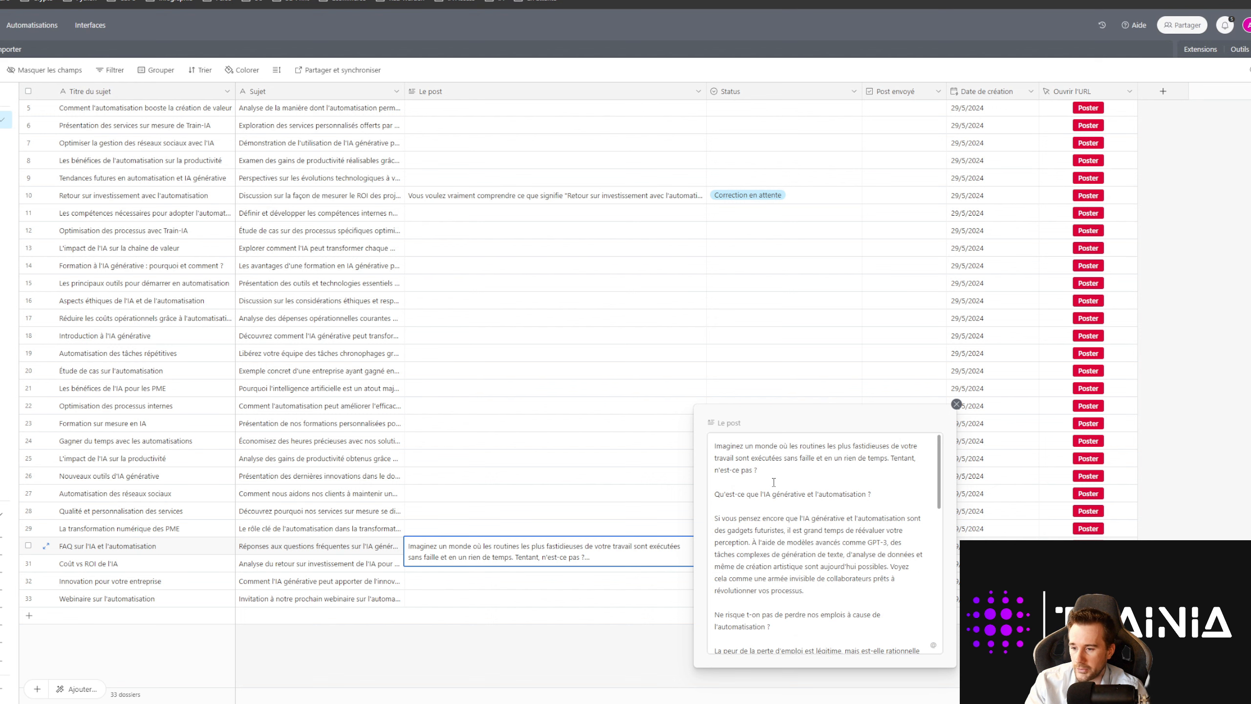
{"action": "scroll", "coordinate": [773, 481], "scroll_direction": "down", "scroll_amount": 3}
Step: Close the post editor and switch off the Linkedin scenarios in Make's list
{"action": "left_click", "coordinate": [571, 671]}
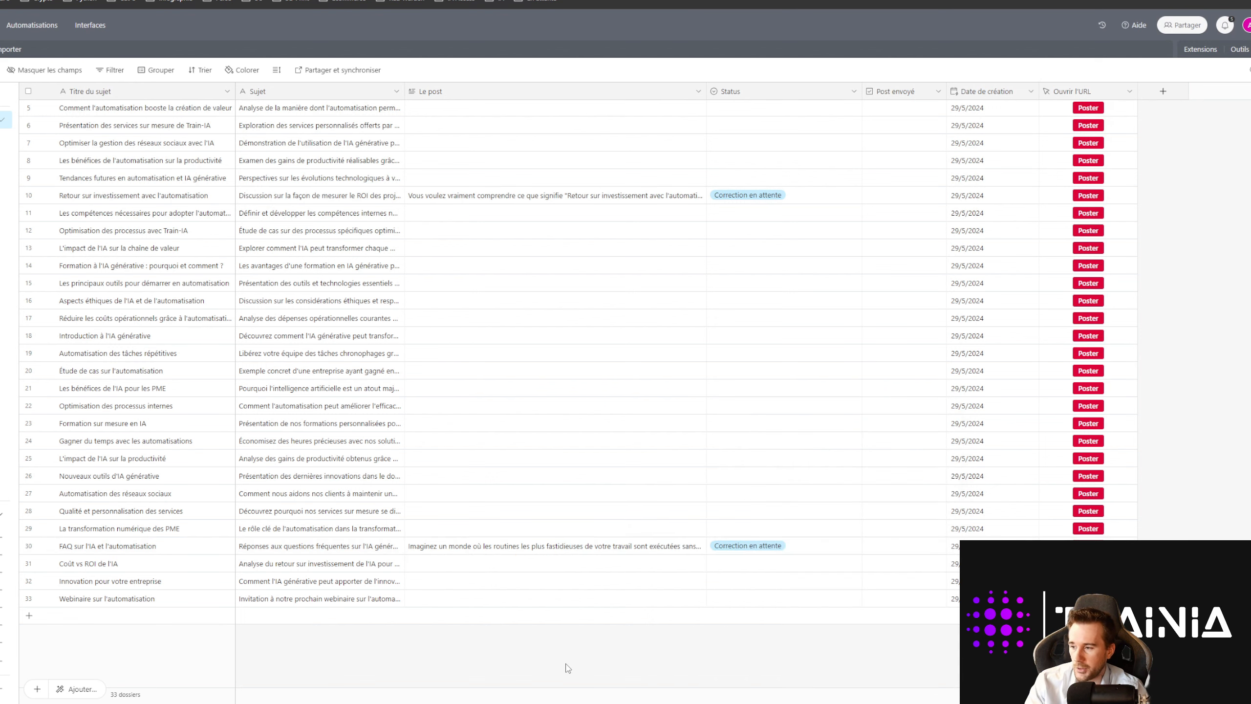
{"action": "key", "text": "ctrl+Tab"}
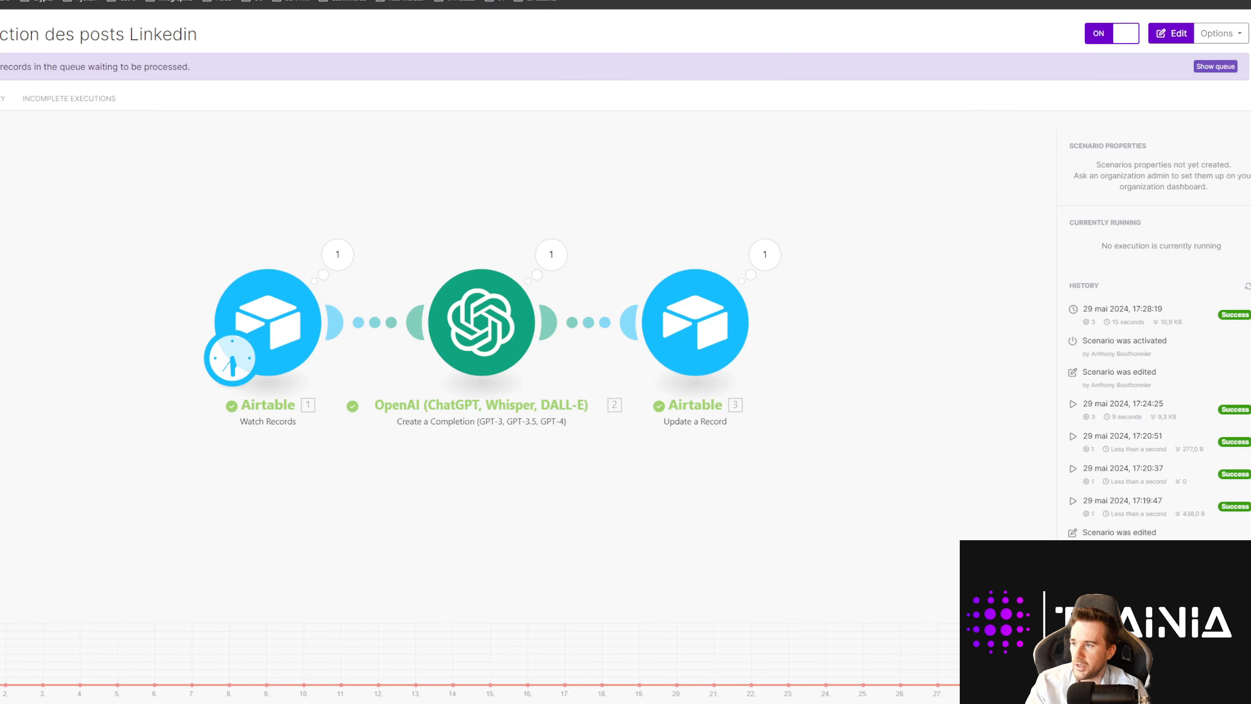
{"action": "left_click", "coordinate": [0, 34]}
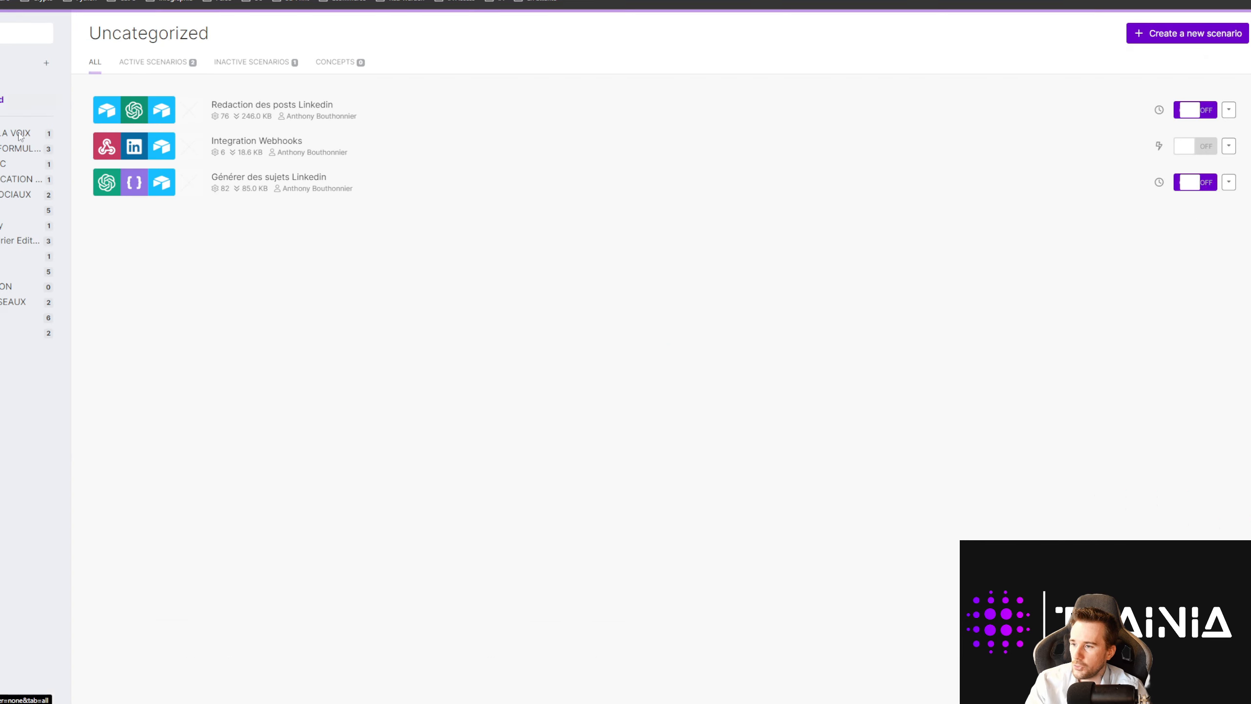
{"action": "left_click", "coordinate": [1205, 109]}
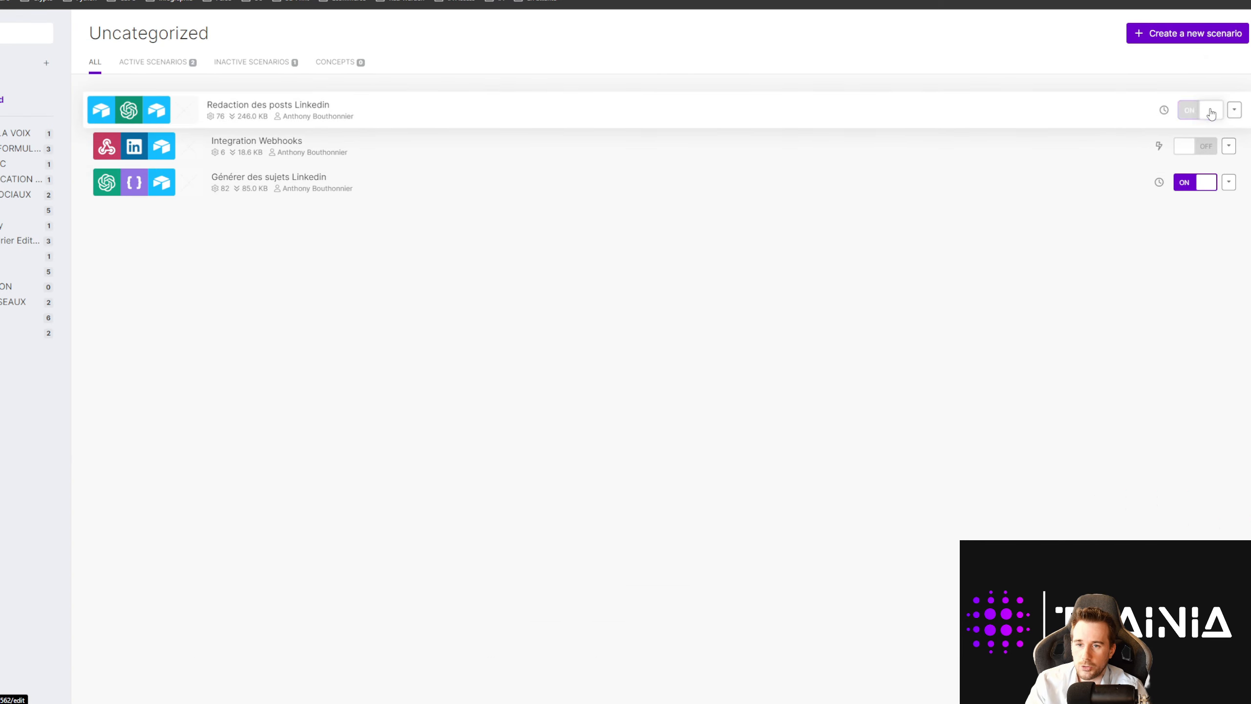
{"action": "left_click", "coordinate": [1207, 179]}
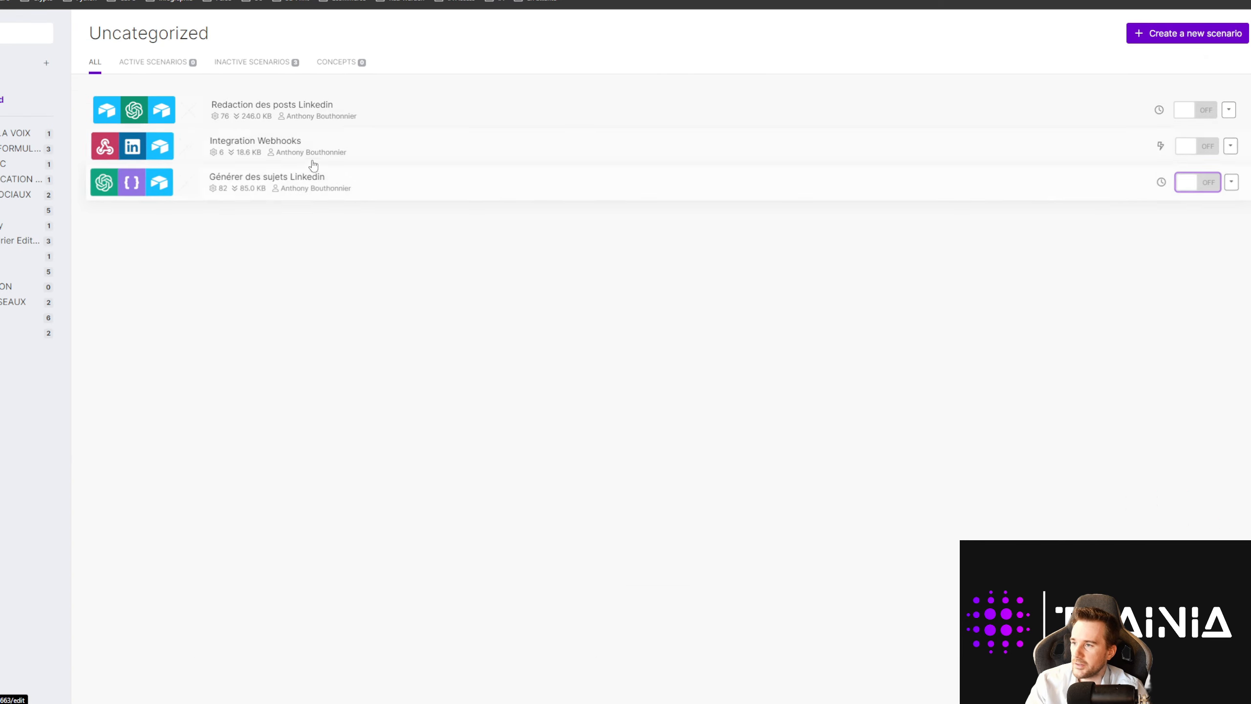
Step: Glance at the Airtable table, then open the Integration Webhooks scenario
{"action": "left_click", "coordinate": [158, 1]}
{"action": "scroll", "coordinate": [200, 288], "scroll_direction": "up", "scroll_amount": 2}
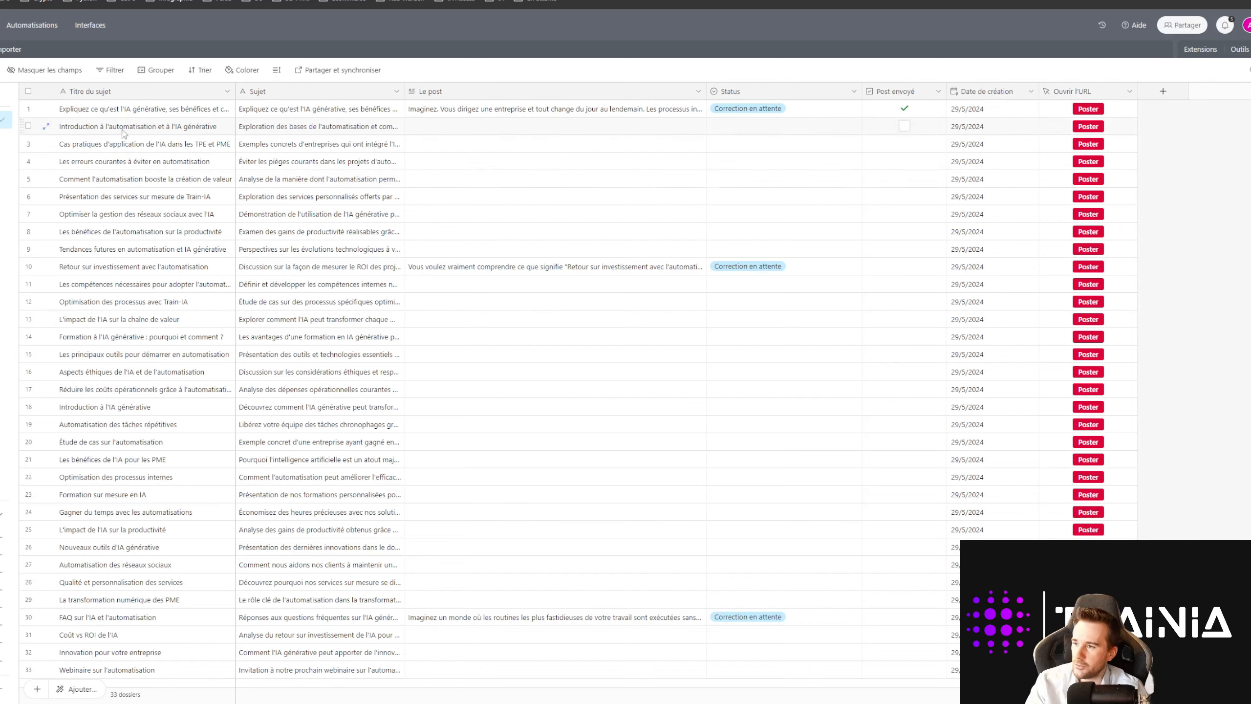
{"action": "scroll", "coordinate": [145, 303], "scroll_direction": "down", "scroll_amount": 2}
{"action": "scroll", "coordinate": [148, 320], "scroll_direction": "up", "scroll_amount": 2}
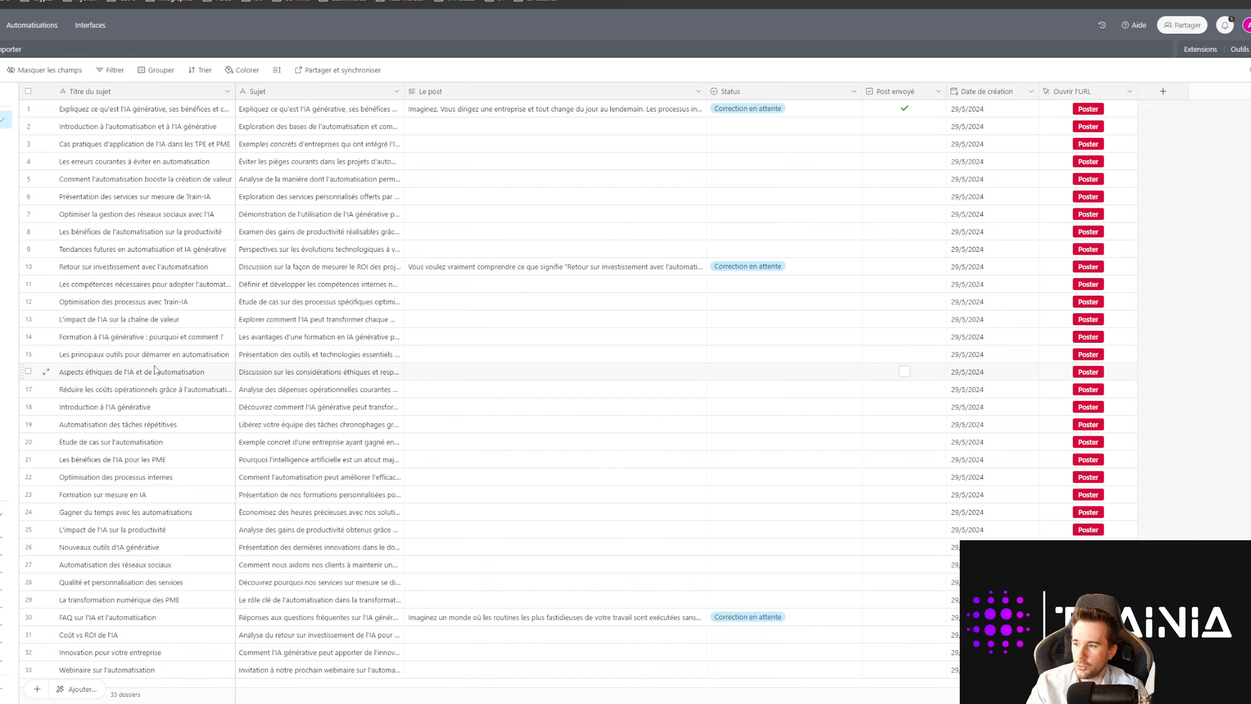
{"action": "scroll", "coordinate": [153, 368], "scroll_direction": "down", "scroll_amount": 2}
{"action": "scroll", "coordinate": [151, 365], "scroll_direction": "up", "scroll_amount": 2}
{"action": "left_click", "coordinate": [221, 1]}
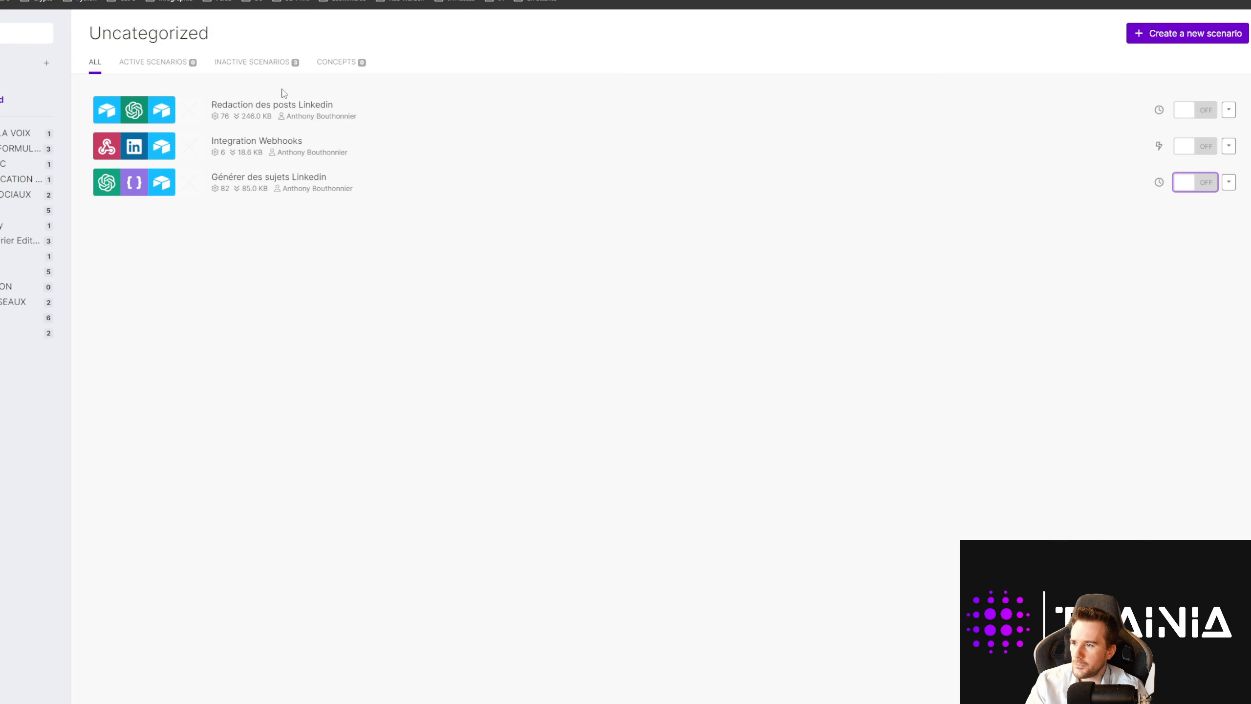
{"action": "left_click", "coordinate": [358, 151]}
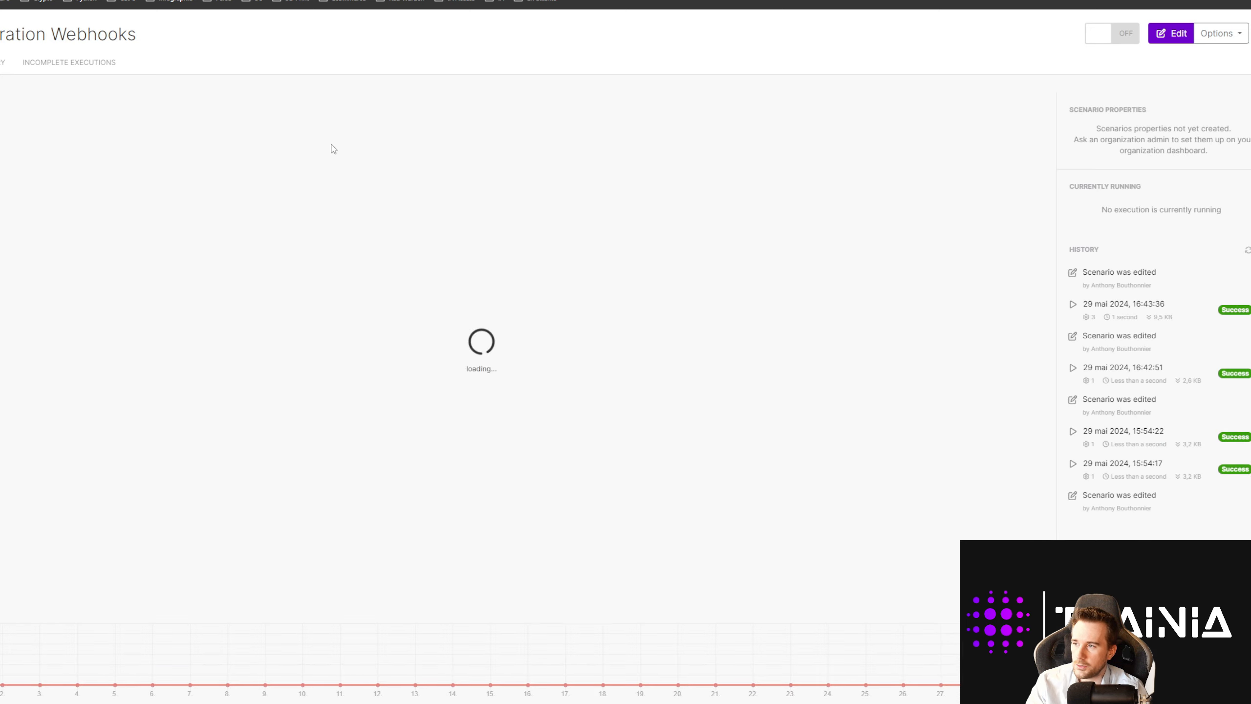
Step: Add a Custom webhook module using the Post LKD Bouton webhook and copy its address
{"action": "left_click", "coordinate": [322, 222]}
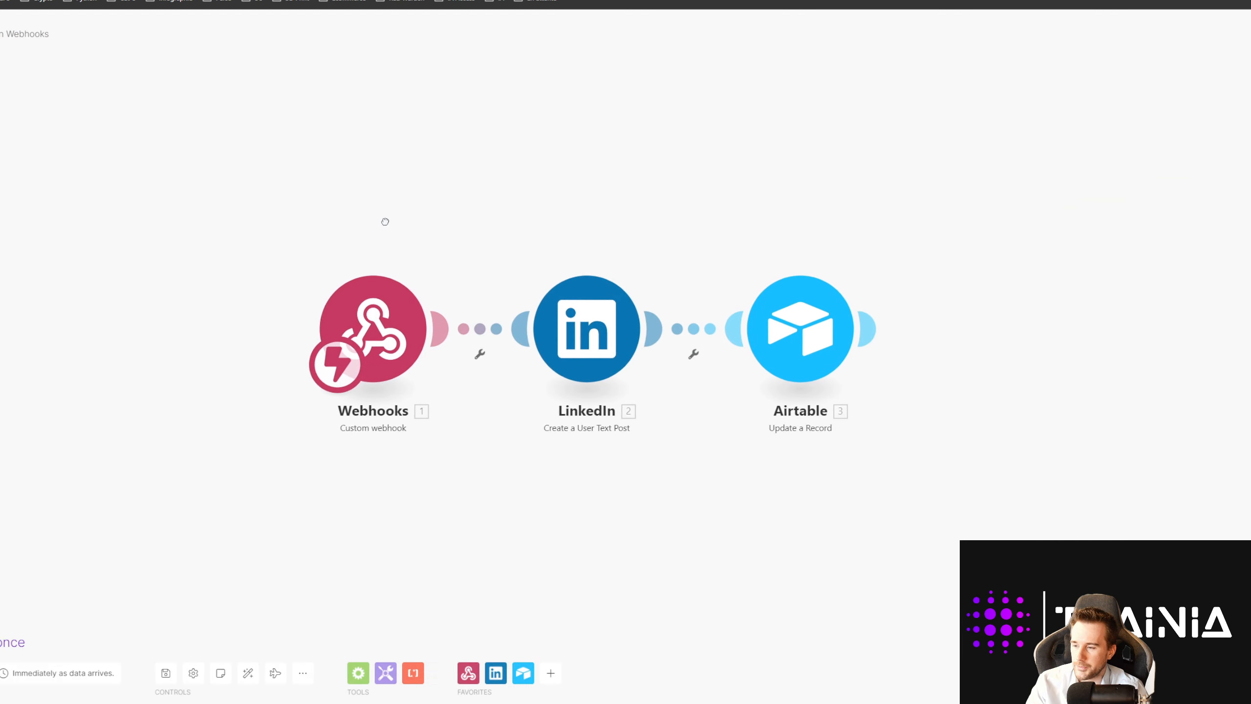
{"action": "right_click", "coordinate": [458, 261]}
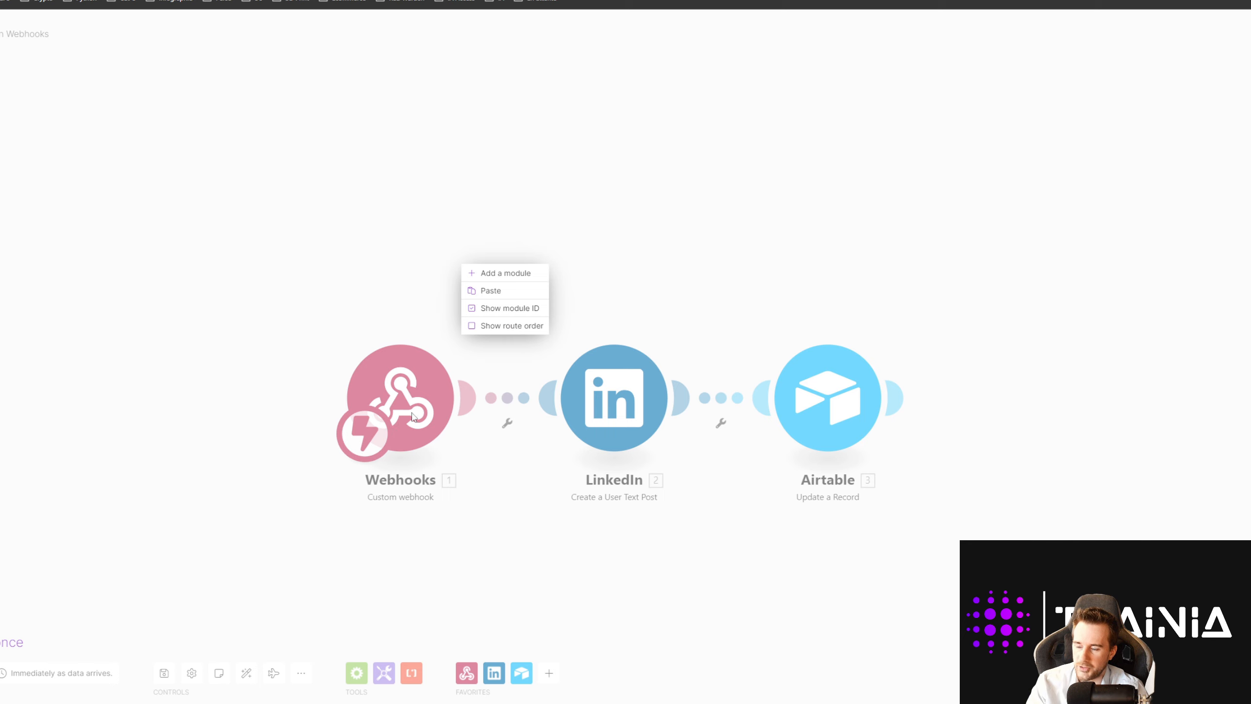
{"action": "left_click", "coordinate": [416, 287]}
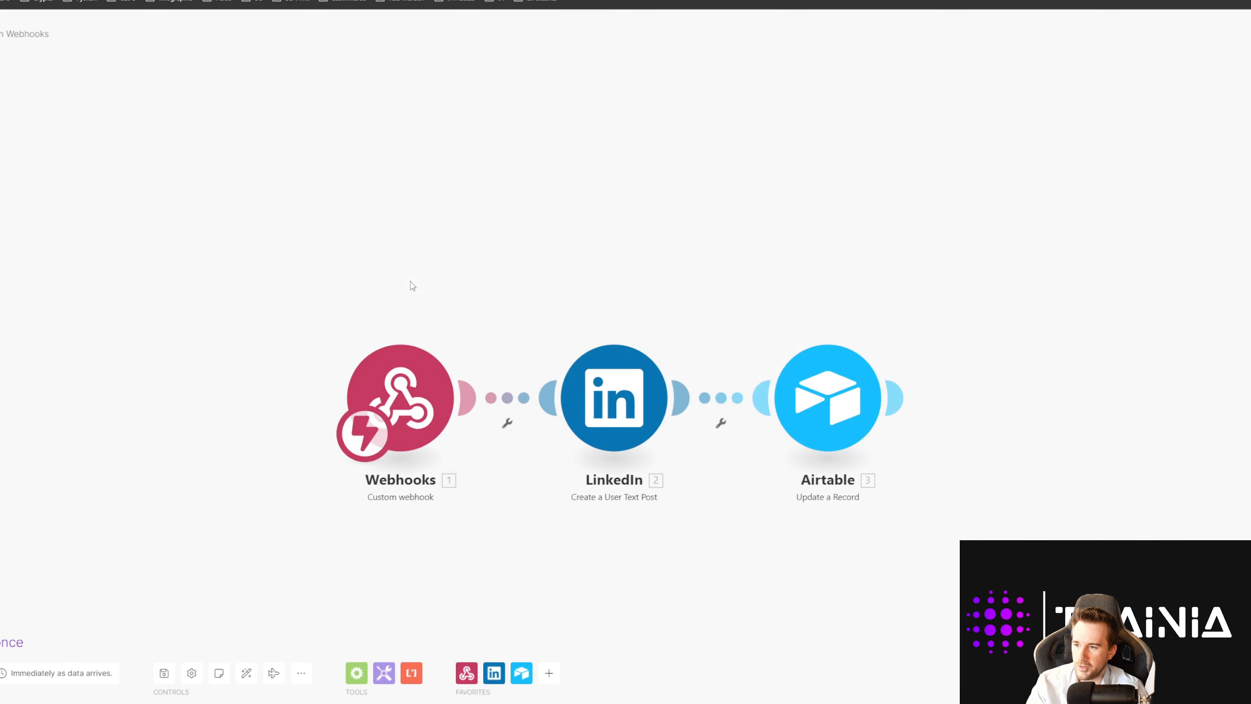
{"action": "right_click", "coordinate": [448, 220]}
{"action": "left_click", "coordinate": [457, 233]}
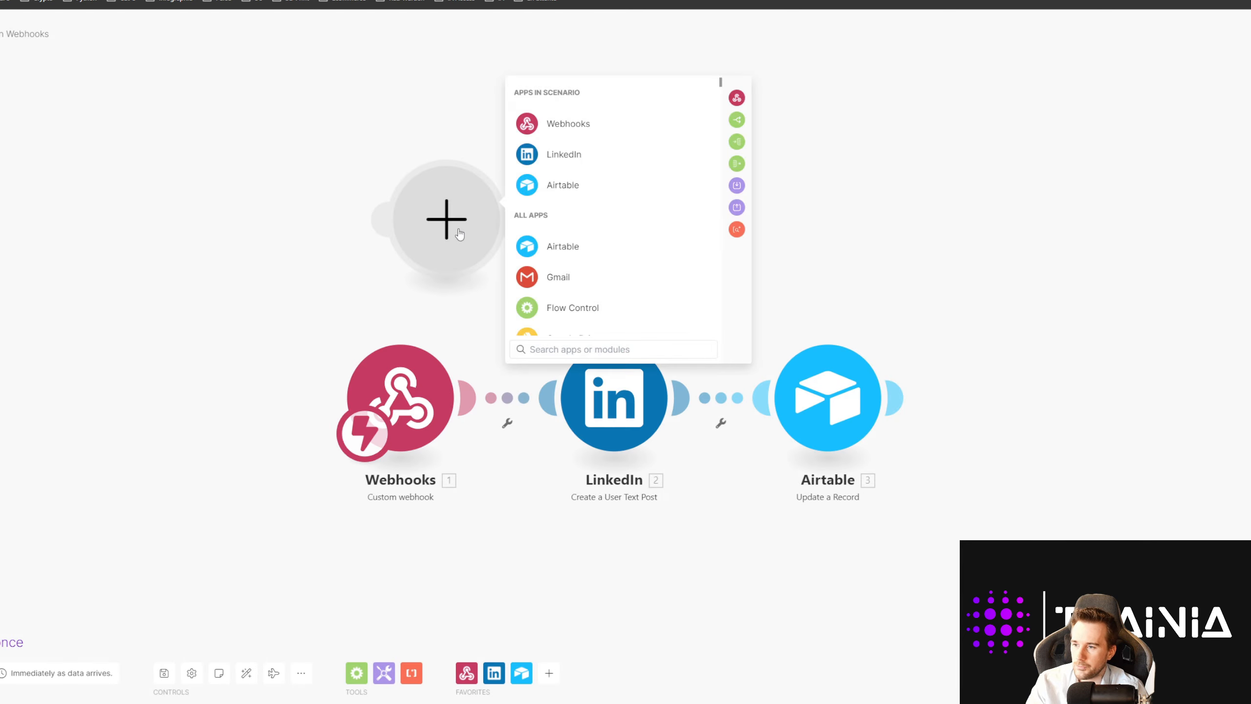
{"action": "left_click", "coordinate": [571, 123]}
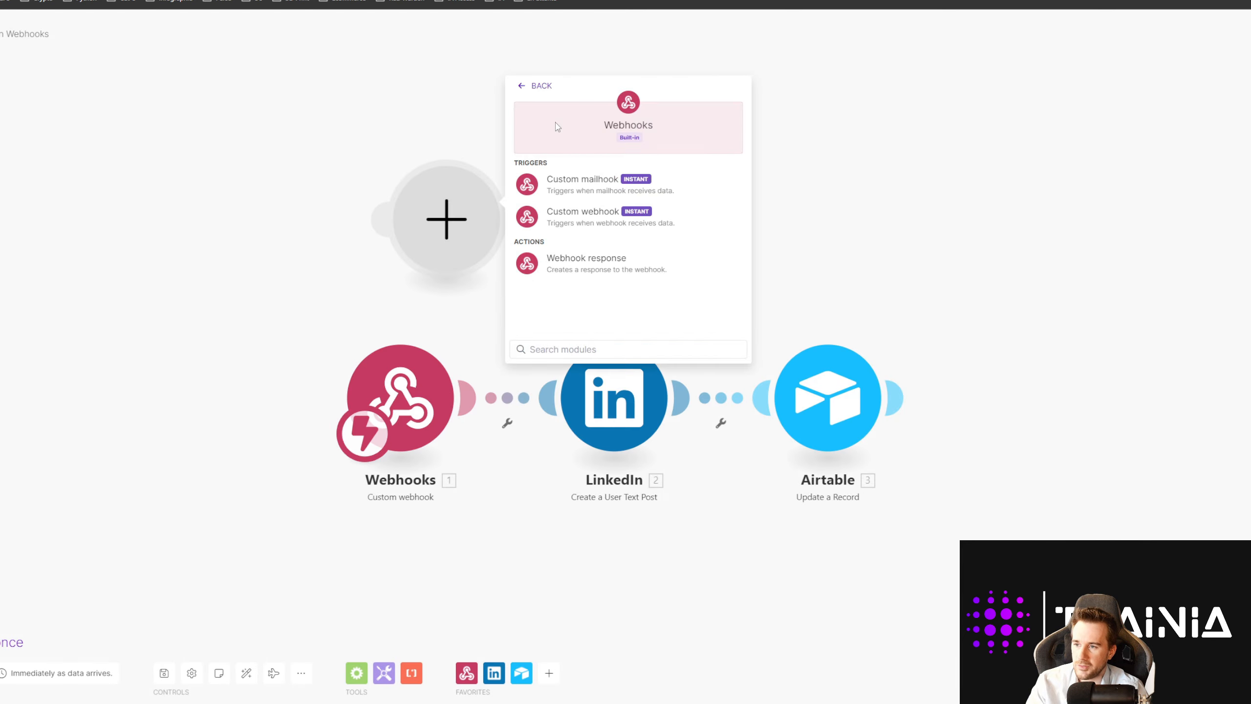
{"action": "left_click", "coordinate": [597, 221]}
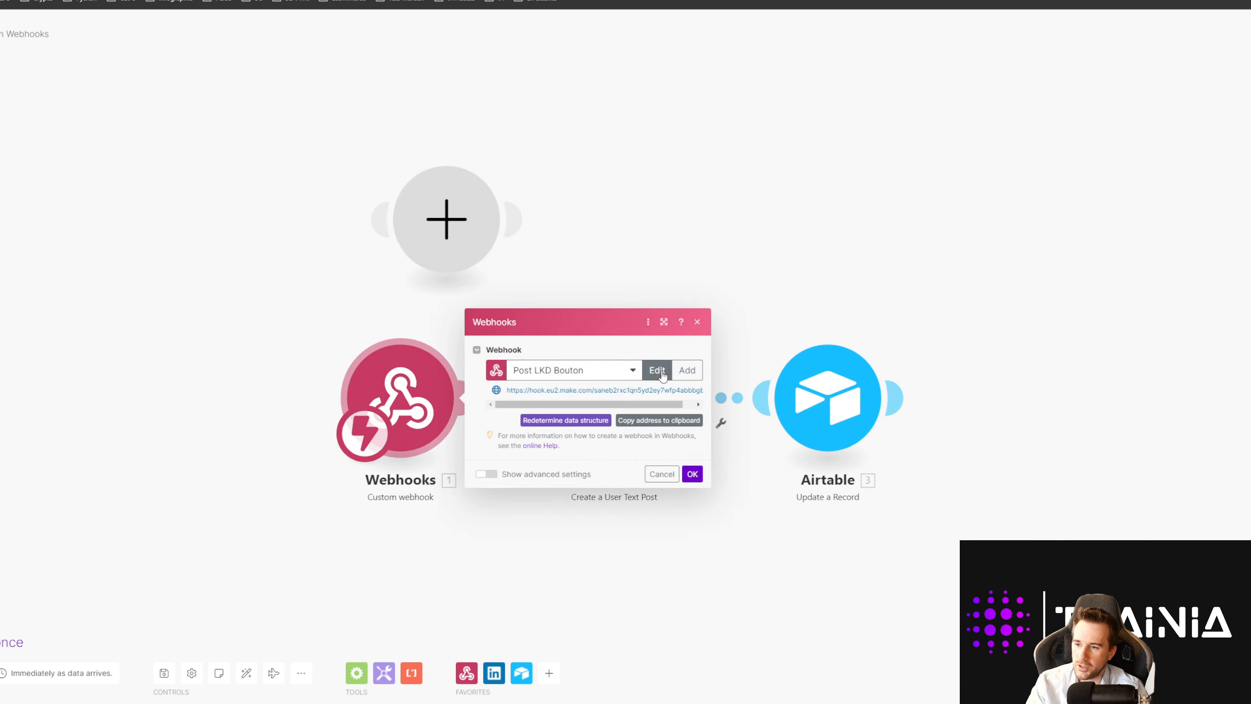
{"action": "left_click", "coordinate": [649, 424]}
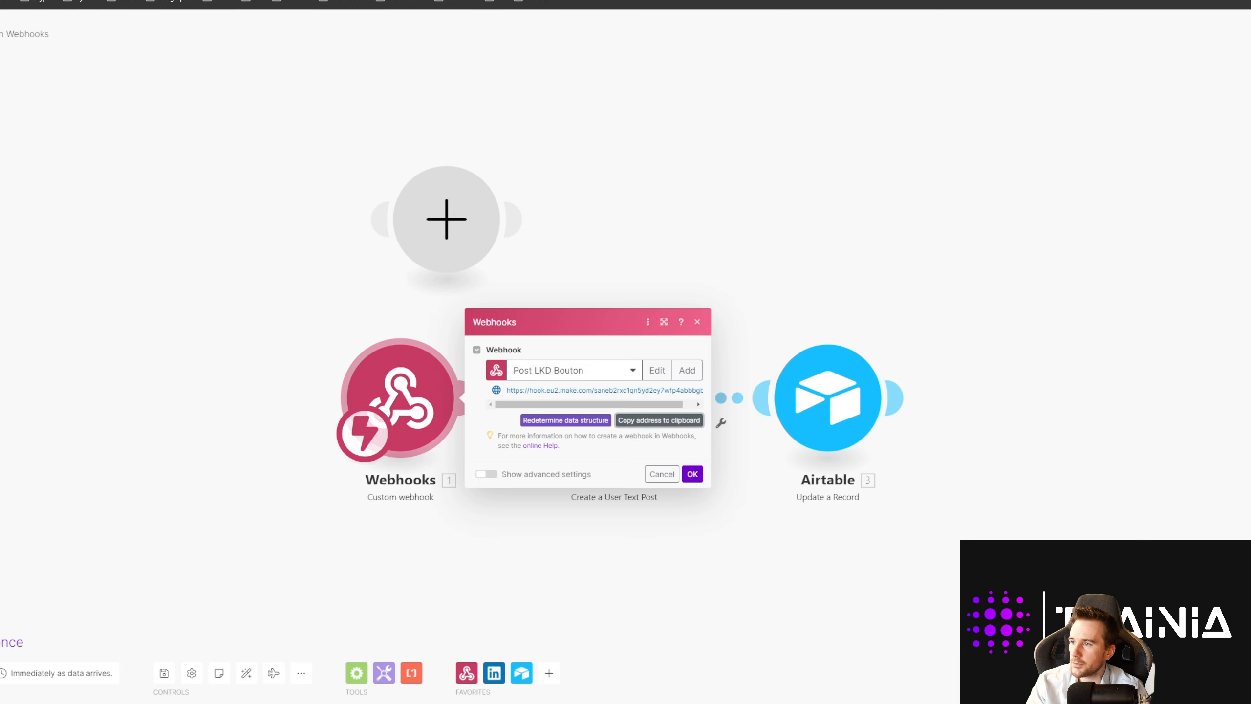
{"action": "key", "text": "ctrl+Tab"}
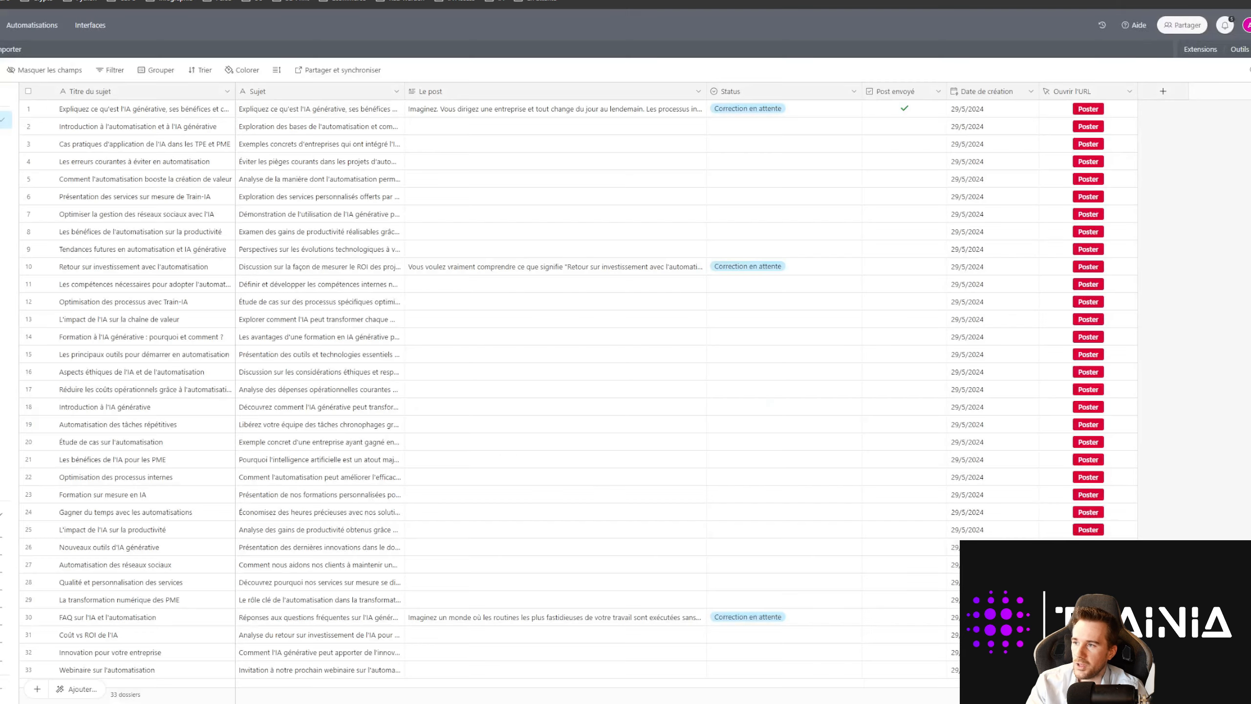
Step: Try adding a button field with the pasted webhook URL, then cancel it
{"action": "left_click", "coordinate": [1168, 93]}
{"action": "scroll", "coordinate": [1099, 221], "scroll_direction": "down", "scroll_amount": 5}
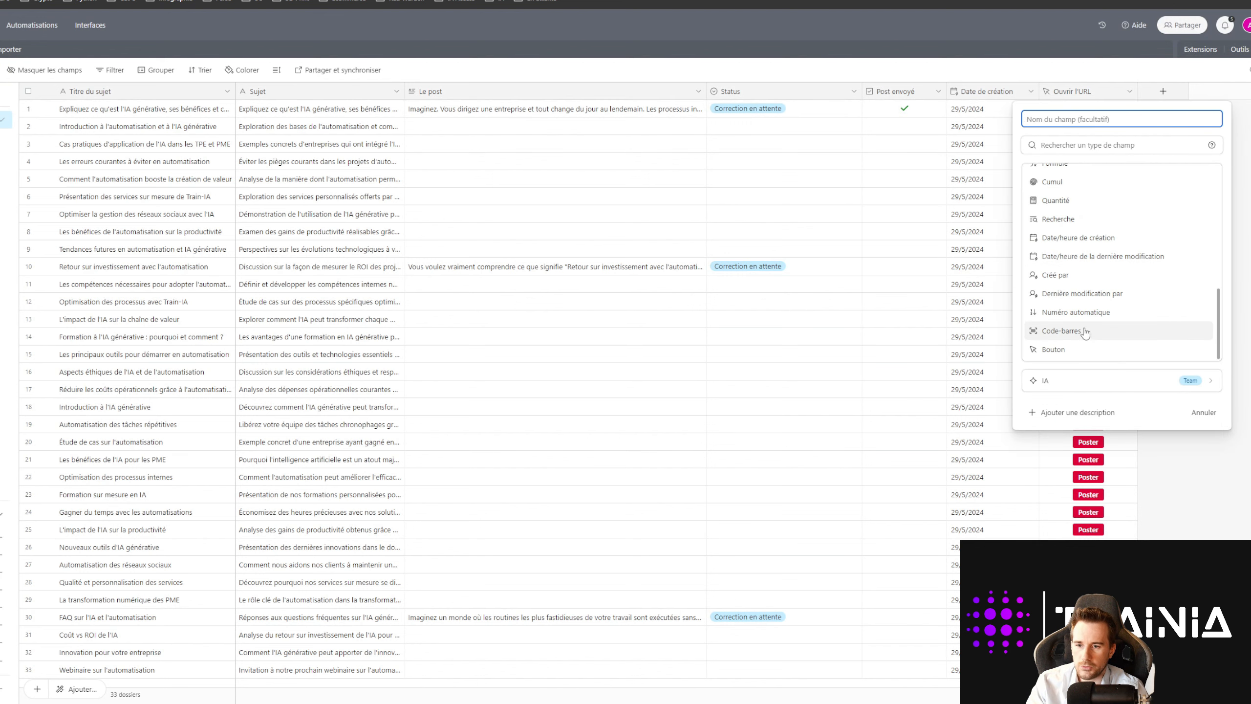
{"action": "left_click", "coordinate": [1054, 349]}
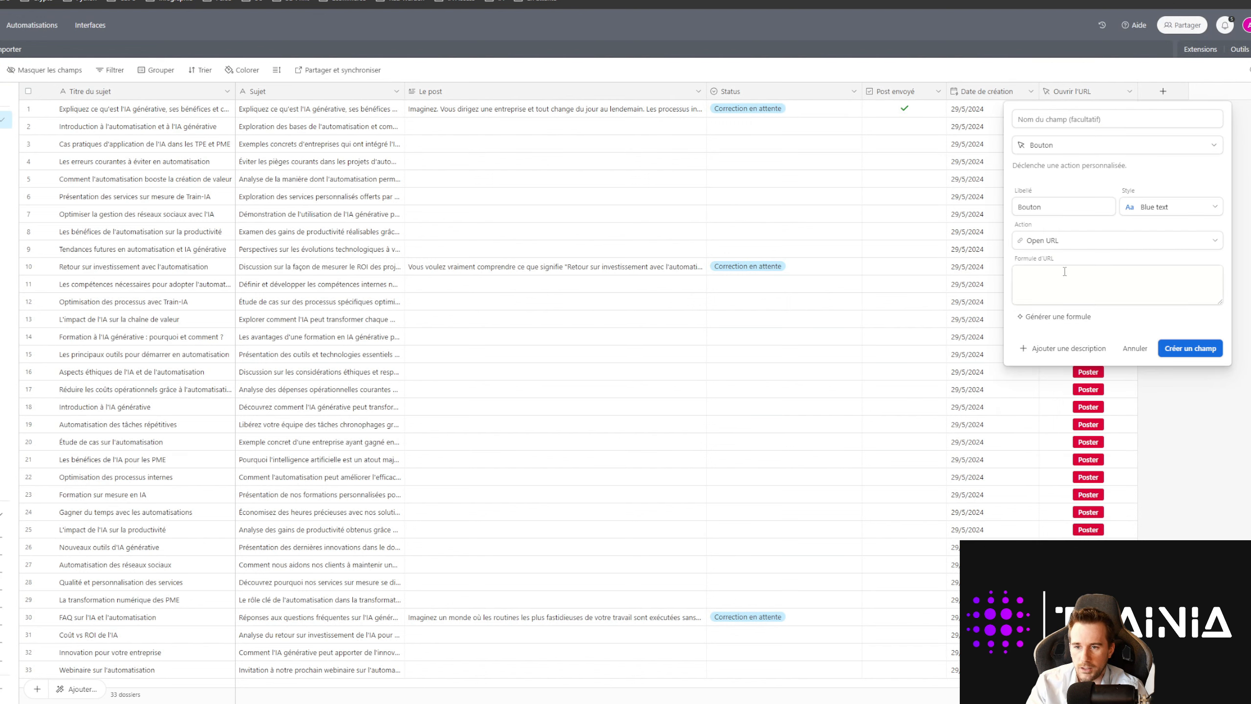
{"action": "left_click", "coordinate": [1064, 274]}
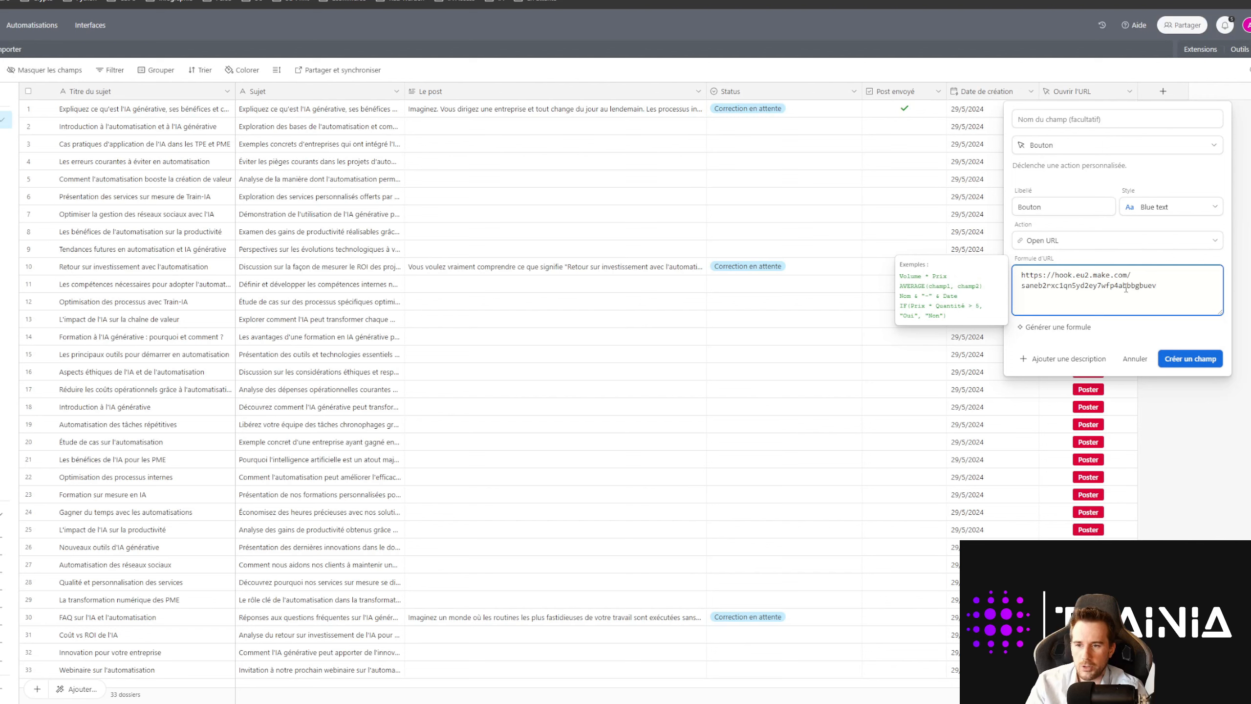
{"action": "left_click", "coordinate": [1134, 358]}
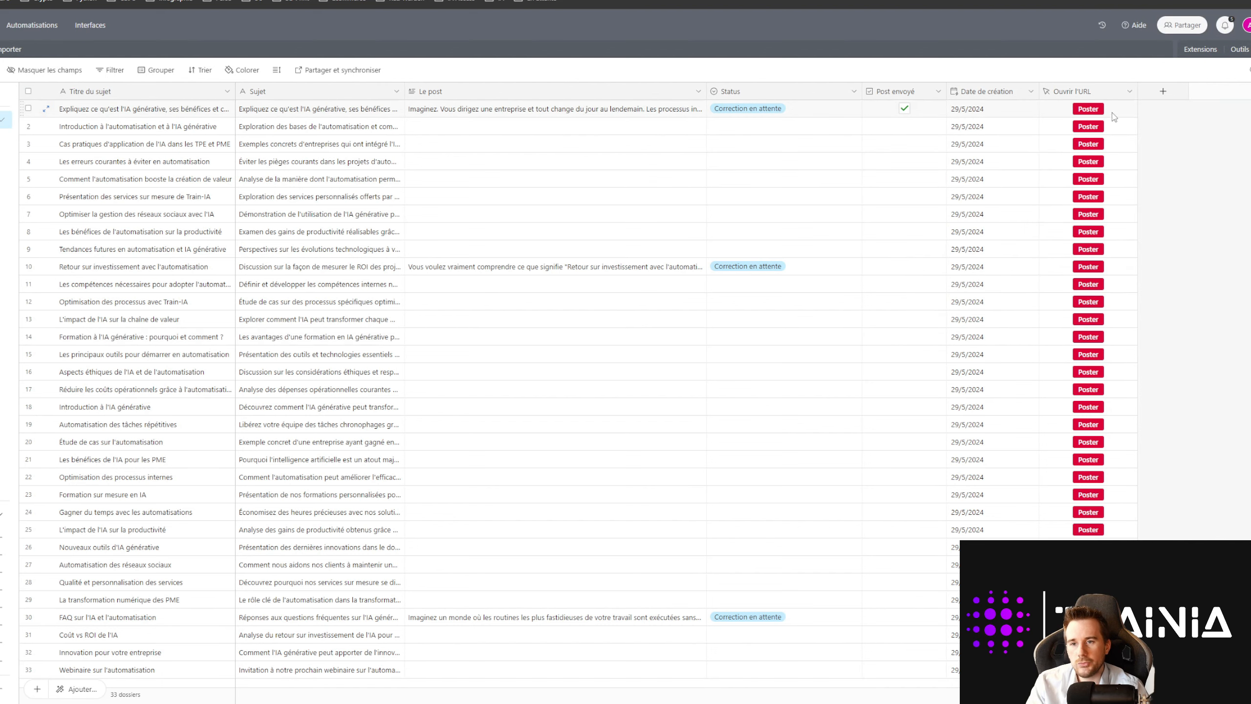
Step: Review the Ouvrir l'URL formula's webhook address, {Le post} and record_id parts
{"action": "left_click", "coordinate": [1129, 92]}
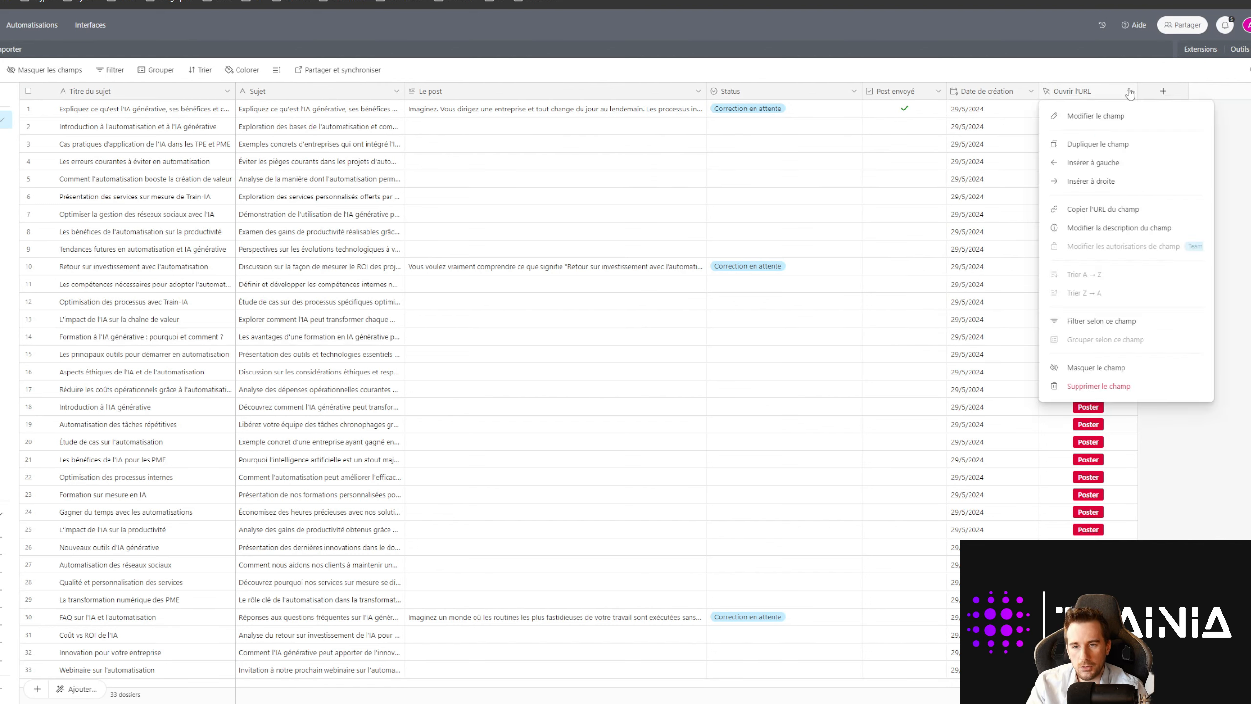
{"action": "left_click", "coordinate": [1116, 118]}
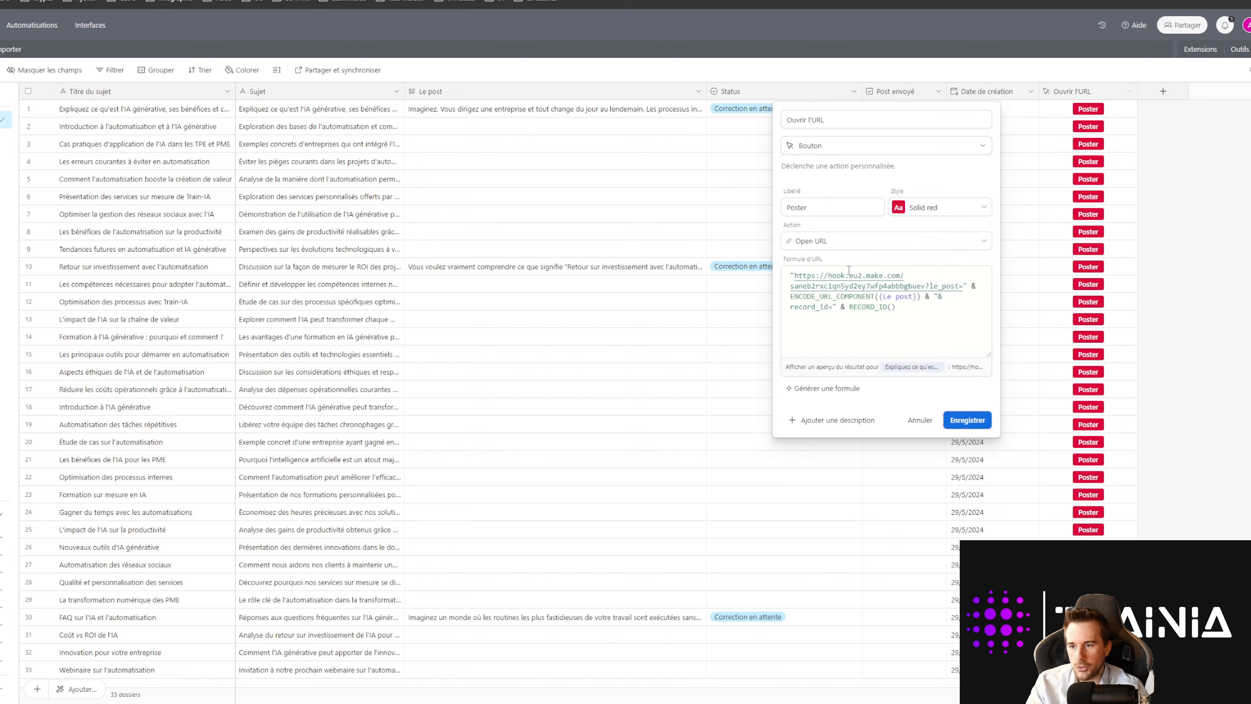
{"action": "left_click_drag", "start_coordinate": [901, 311], "coordinate": [790, 276]}
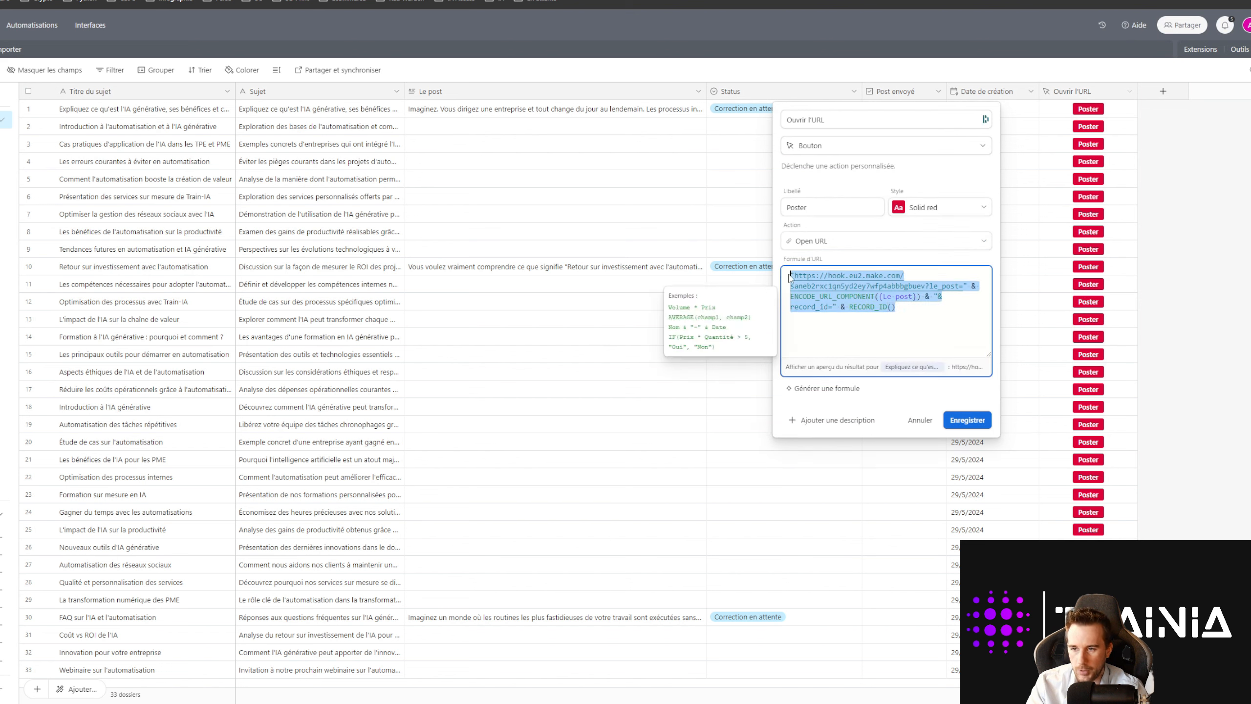
{"action": "left_click", "coordinate": [931, 309]}
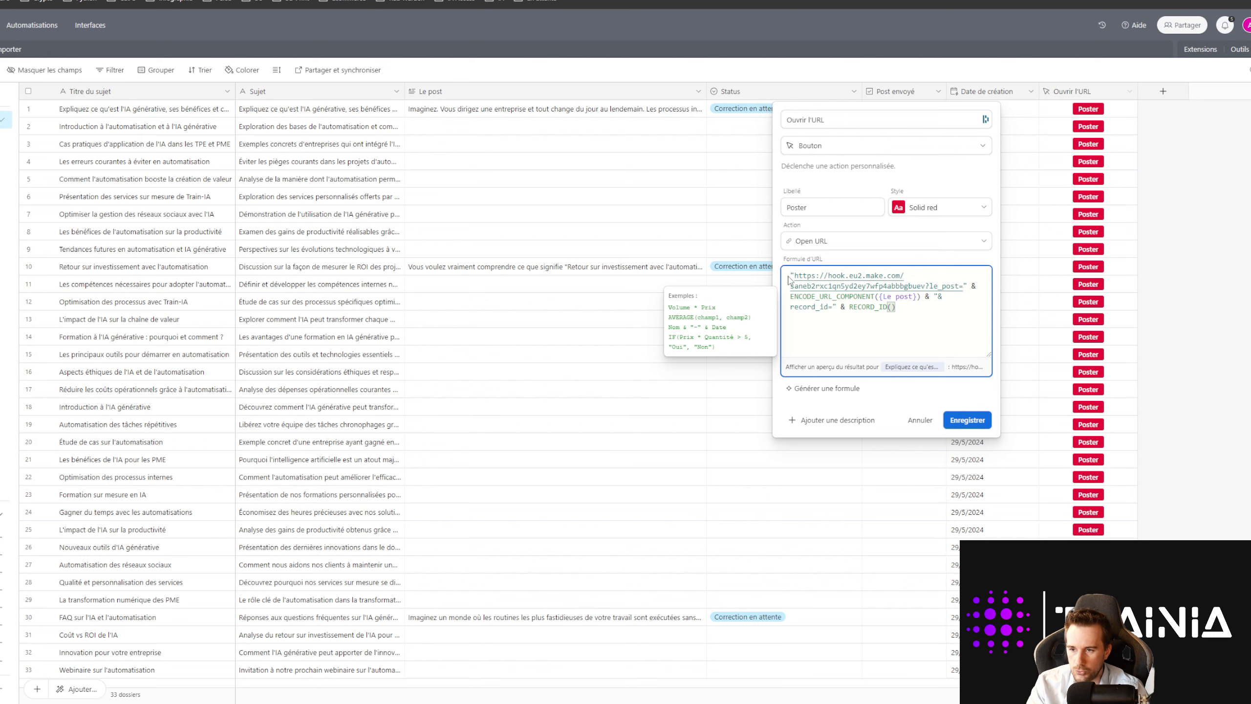
{"action": "left_click_drag", "start_coordinate": [794, 276], "coordinate": [963, 286]}
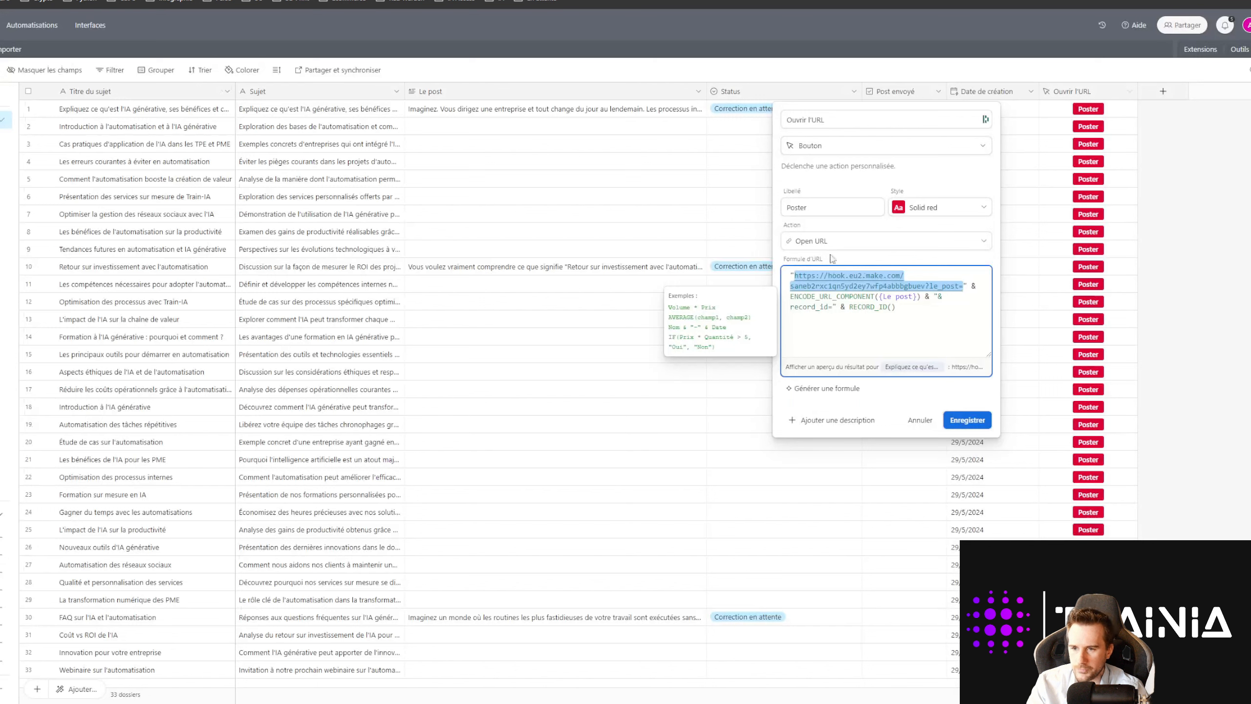
{"action": "left_click", "coordinate": [941, 317]}
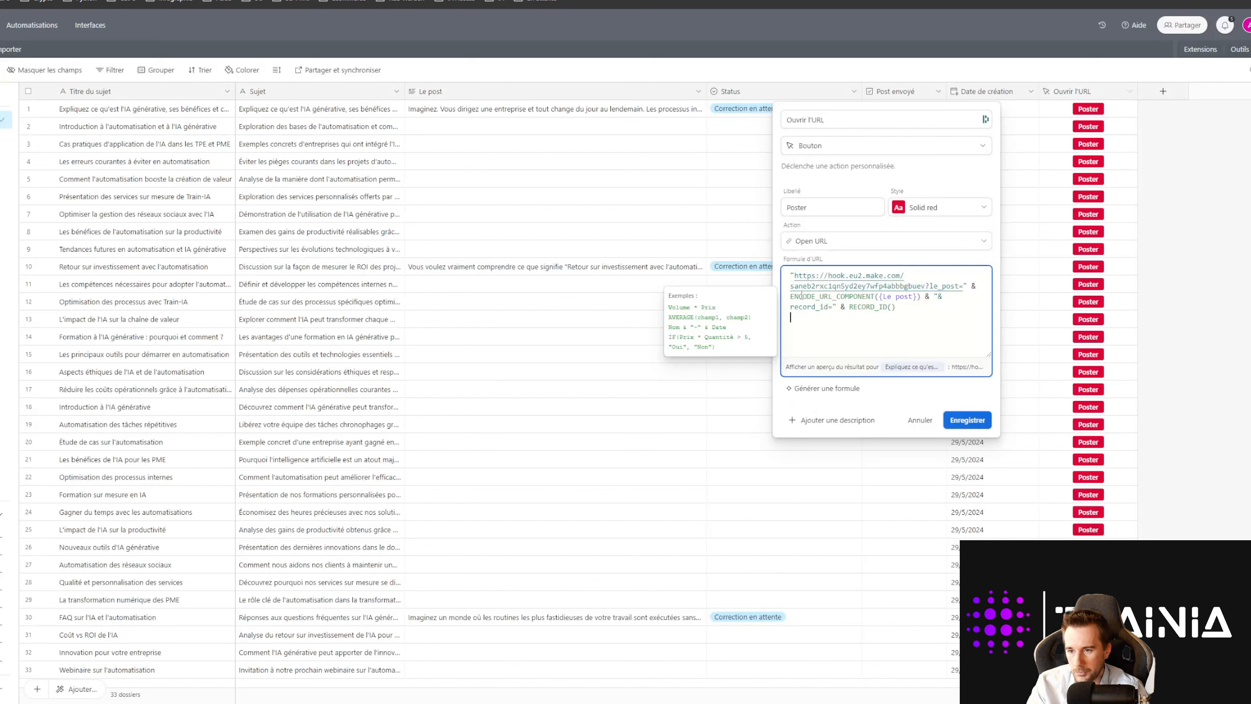
{"action": "left_click_drag", "start_coordinate": [880, 296], "coordinate": [916, 298]}
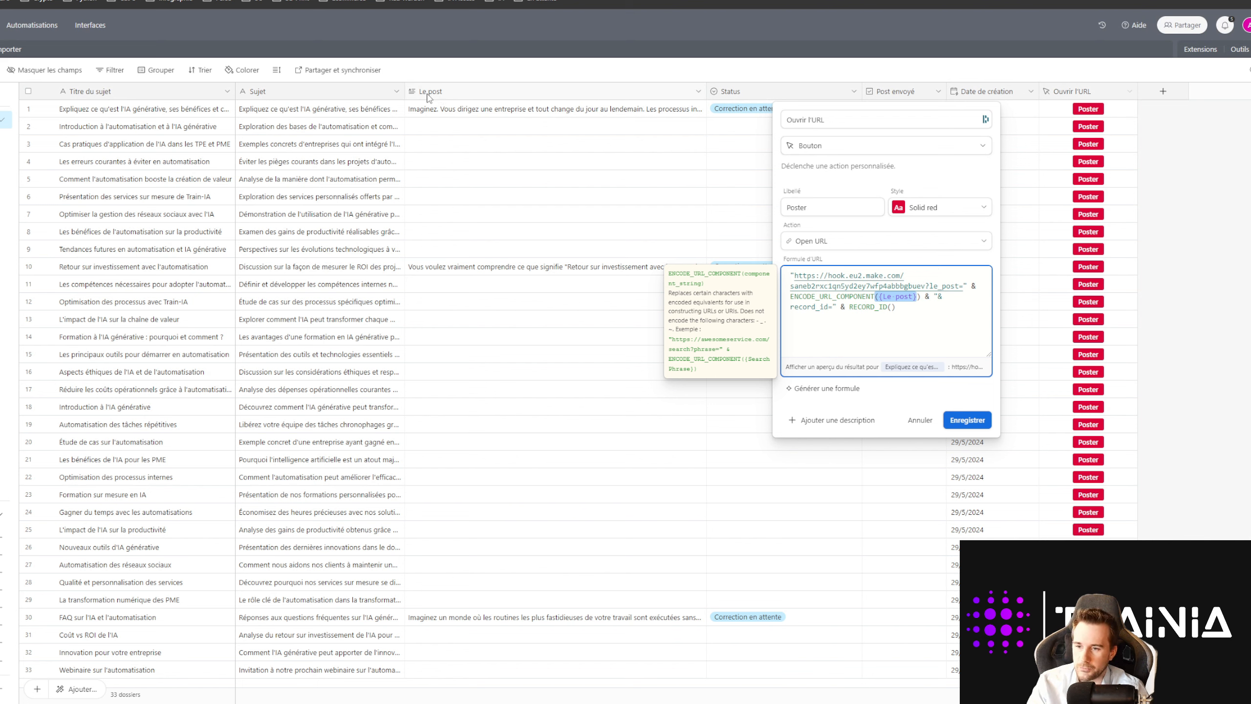
{"action": "left_click", "coordinate": [937, 309]}
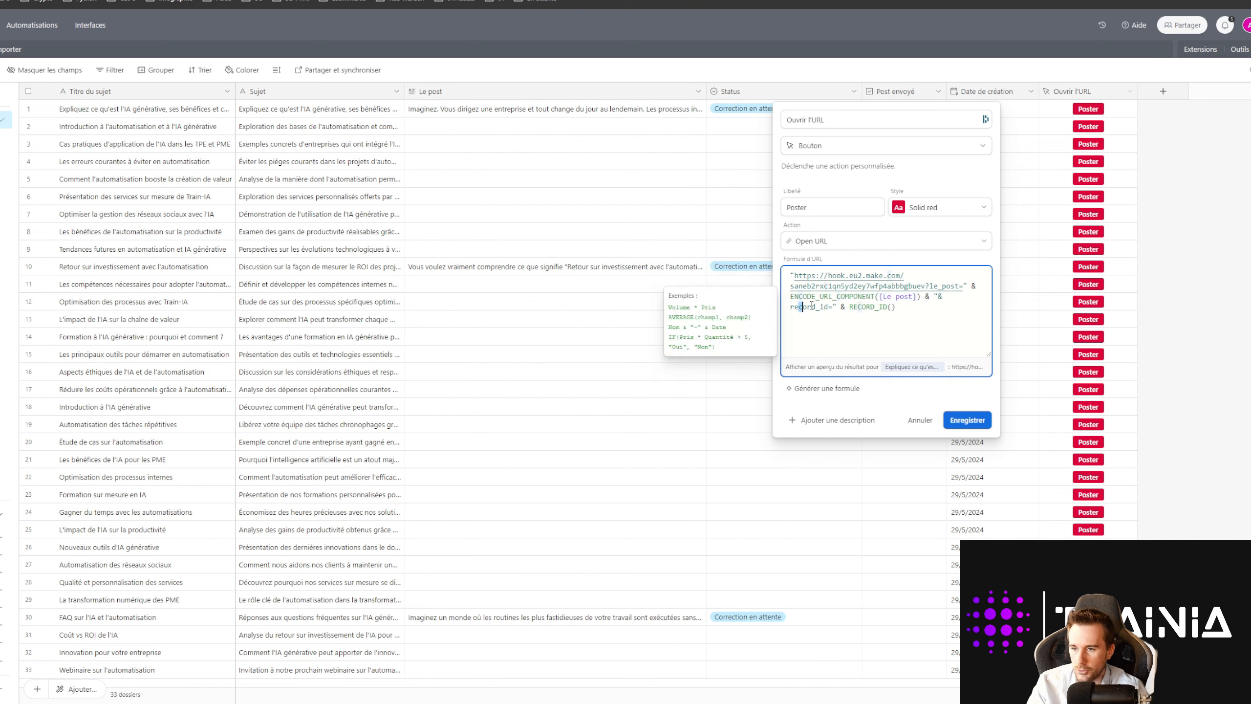
{"action": "left_click_drag", "start_coordinate": [811, 305], "coordinate": [794, 275]}
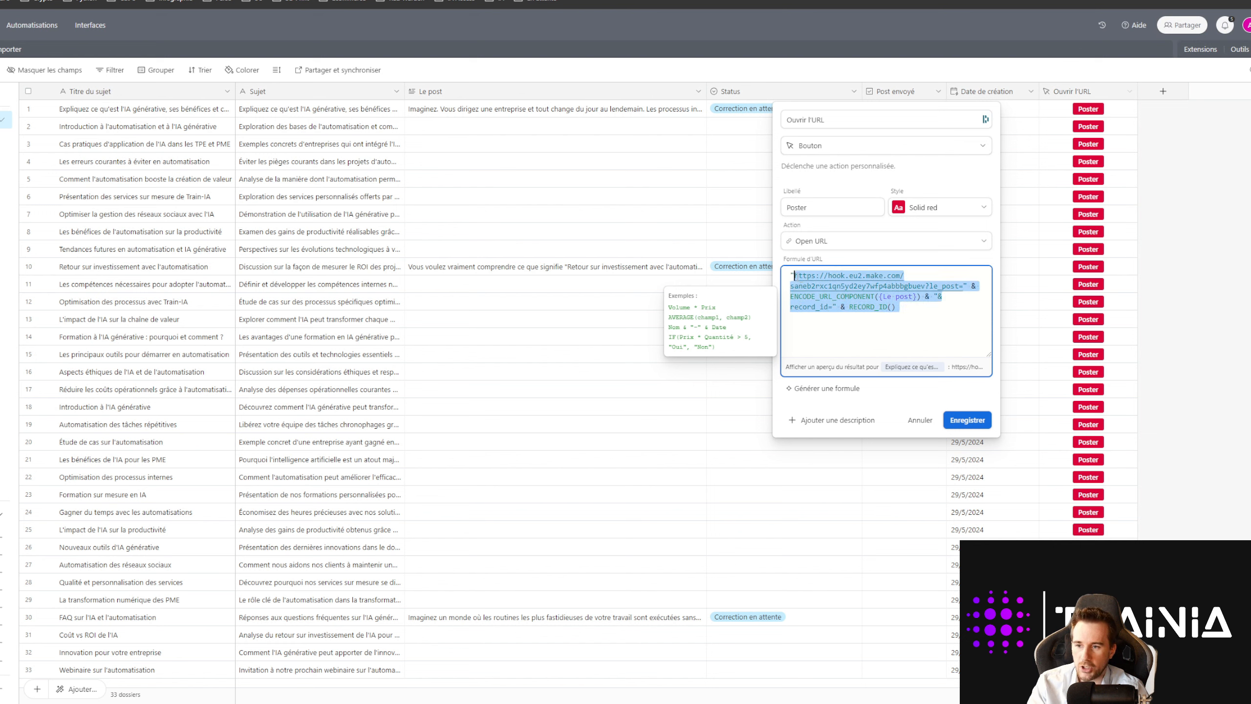
{"action": "left_click", "coordinate": [937, 314]}
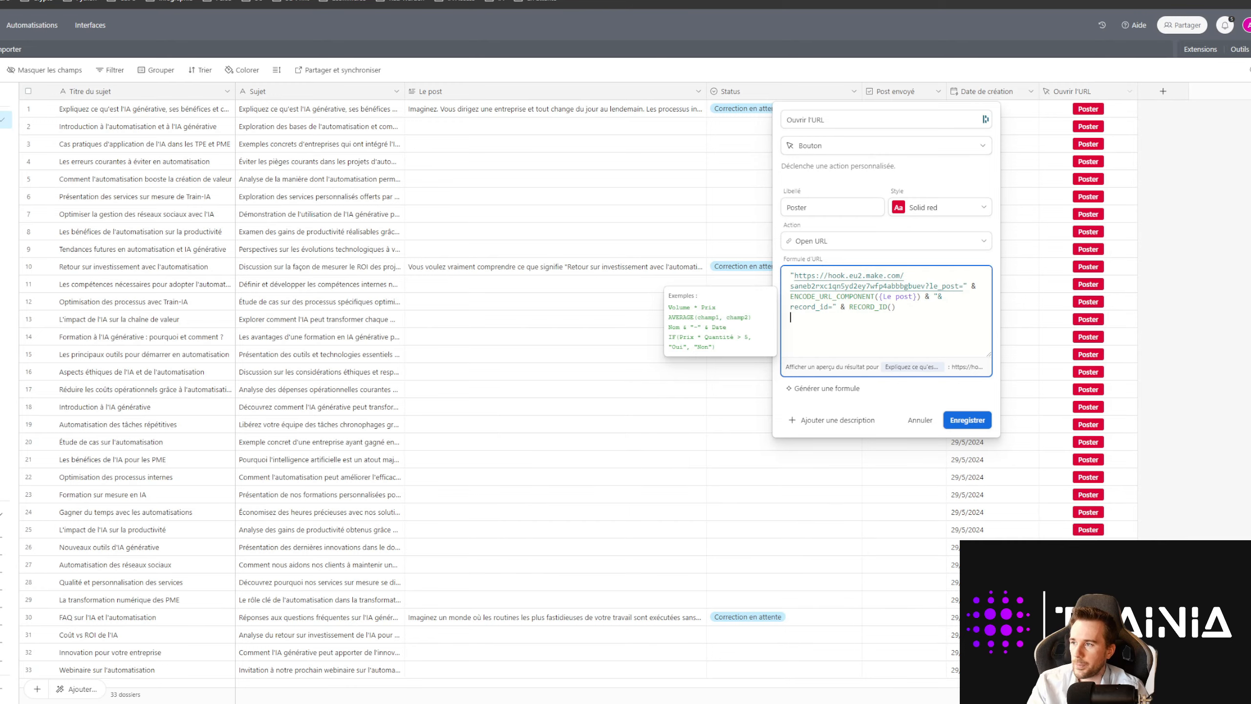
{"action": "key", "text": "ctrl+Tab"}
{"action": "left_click", "coordinate": [636, 293]}
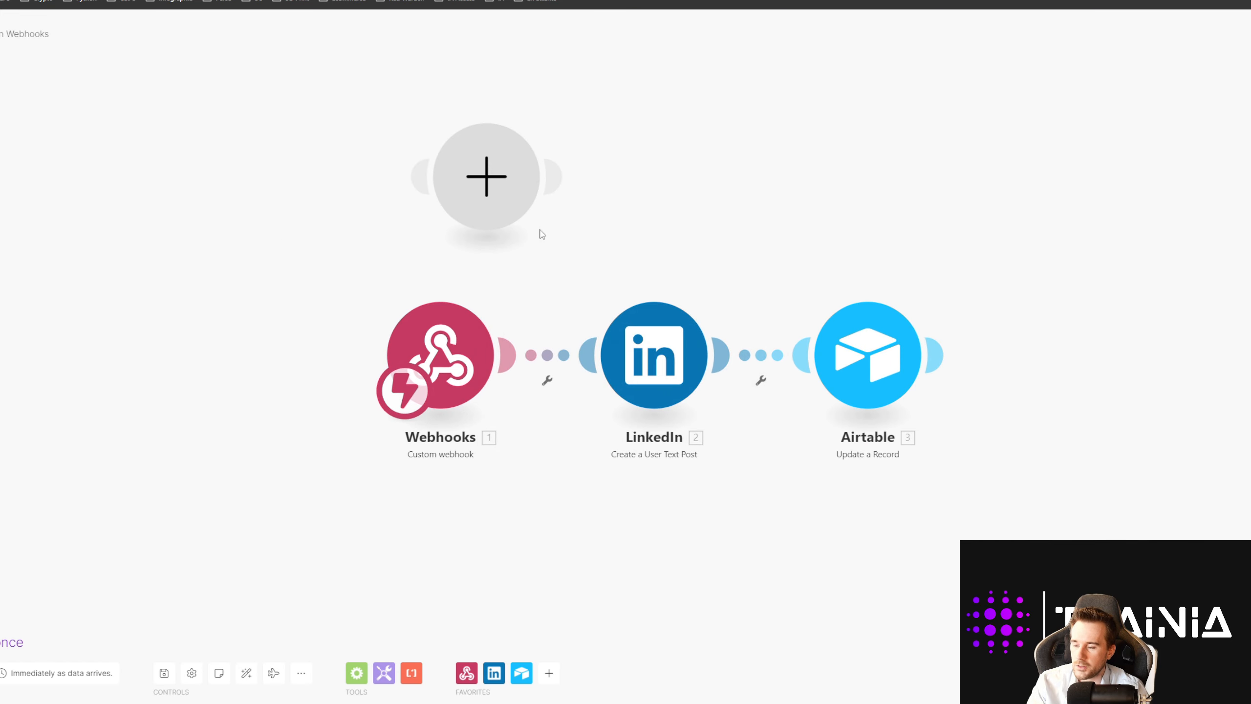
Step: Delete the empty placeholder module and tidy the Webhooks–LinkedIn layout
{"action": "right_click", "coordinate": [502, 207]}
{"action": "left_click", "coordinate": [547, 233]}
{"action": "left_click", "coordinate": [421, 309]}
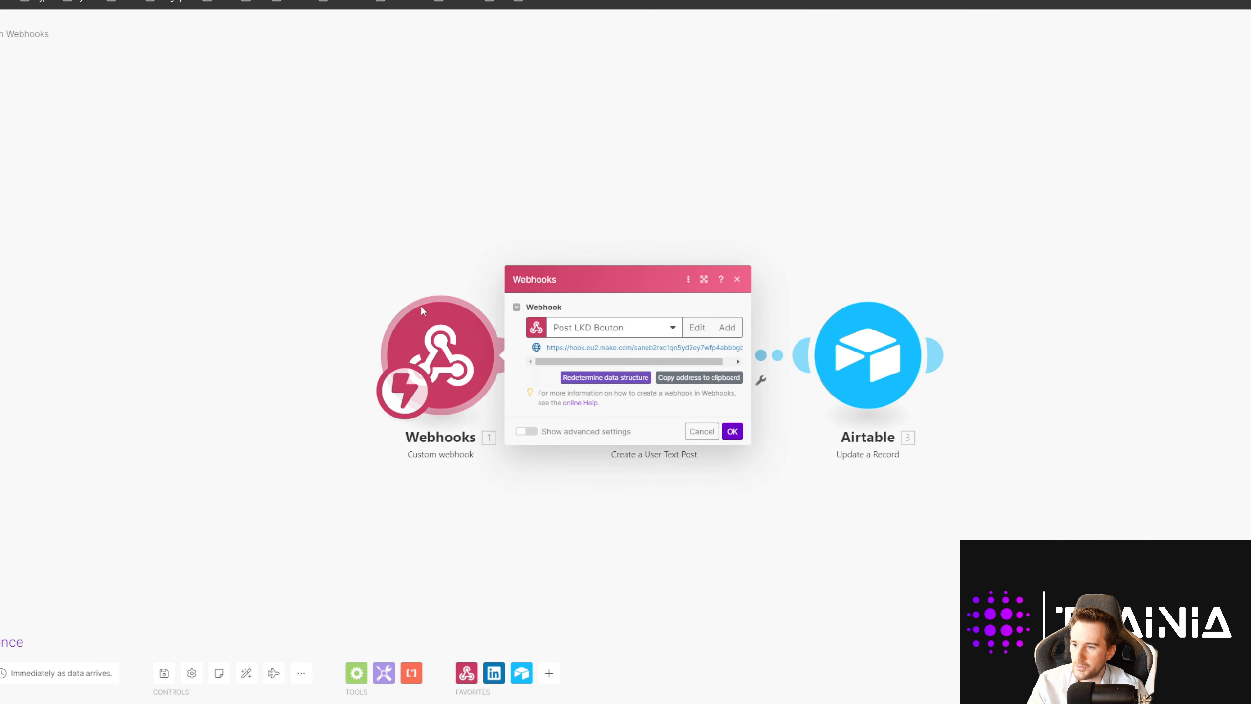
{"action": "left_click", "coordinate": [268, 277]}
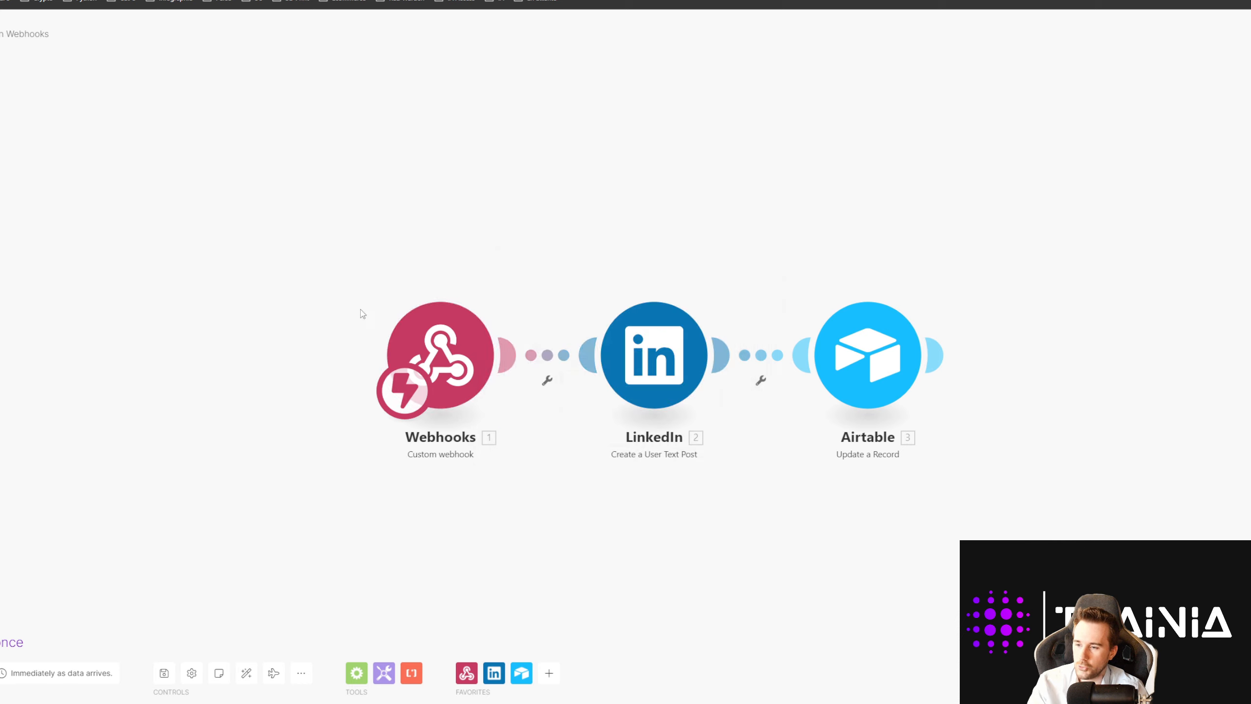
{"action": "left_click_drag", "start_coordinate": [640, 366], "coordinate": [654, 366]}
Step: Insert a LinkedIn Create a User Text Post posting le_post publicly to the Main feed
{"action": "right_click", "coordinate": [563, 364]}
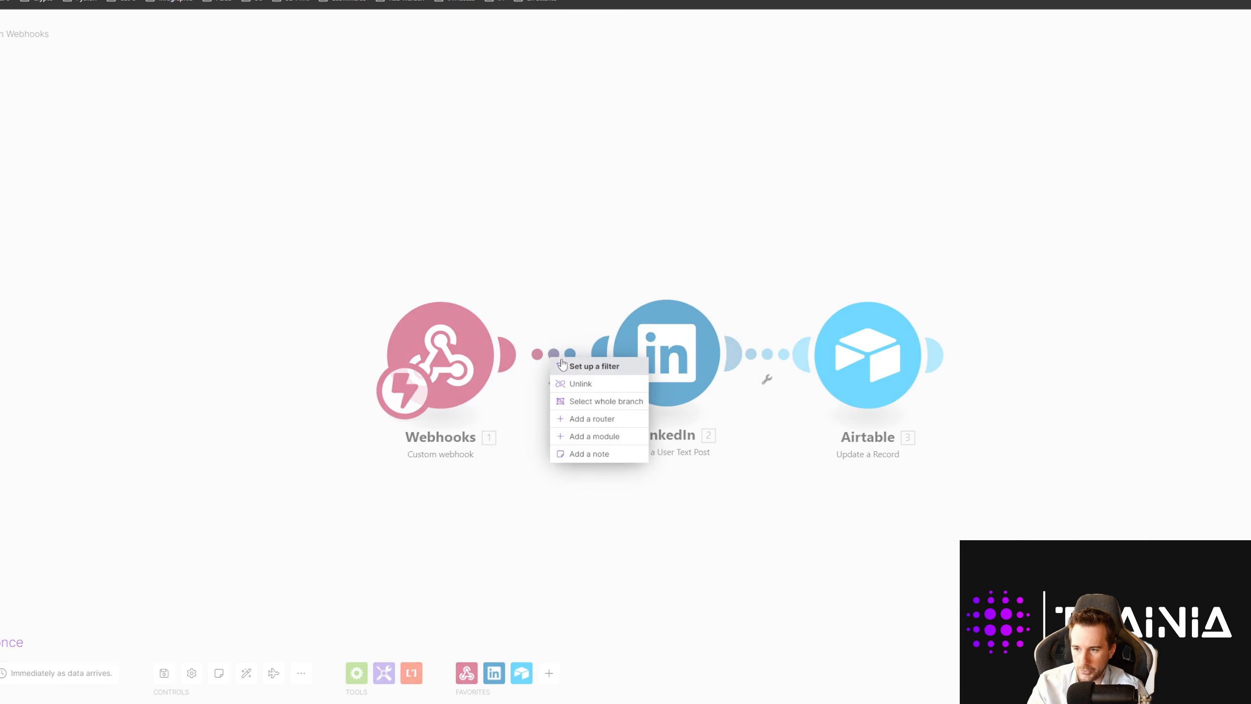
{"action": "left_click", "coordinate": [606, 436]}
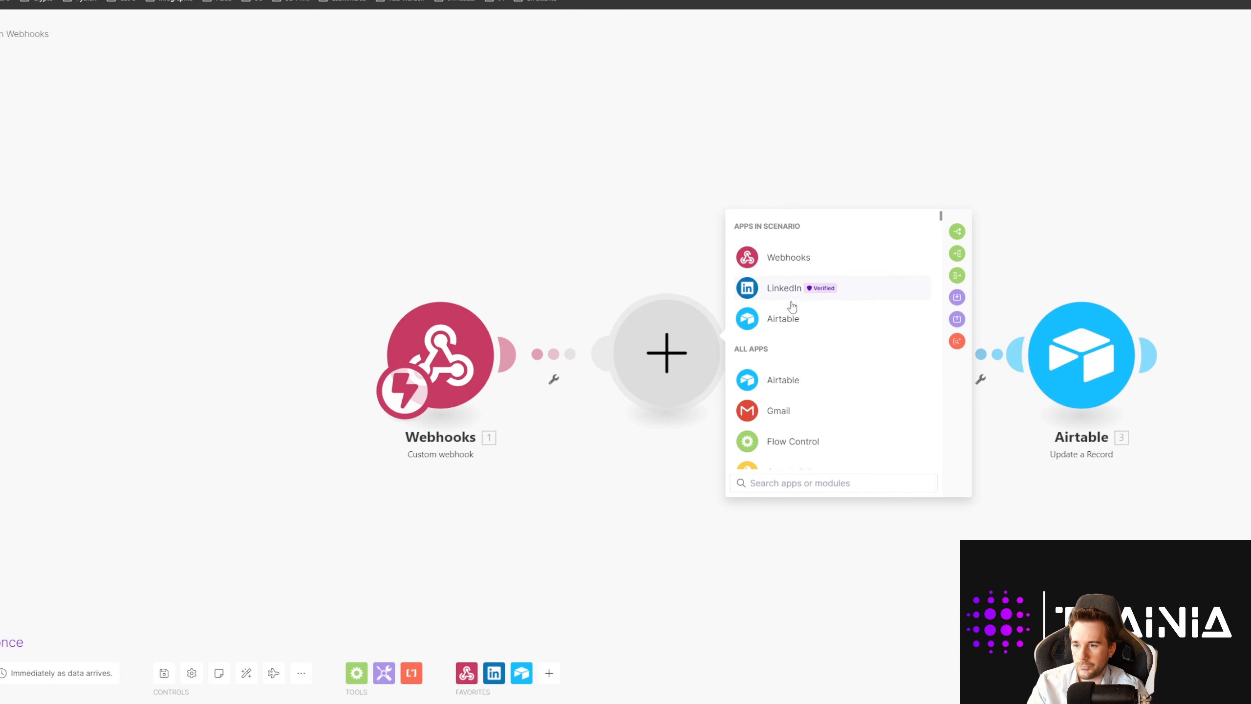
{"action": "left_click", "coordinate": [780, 290]}
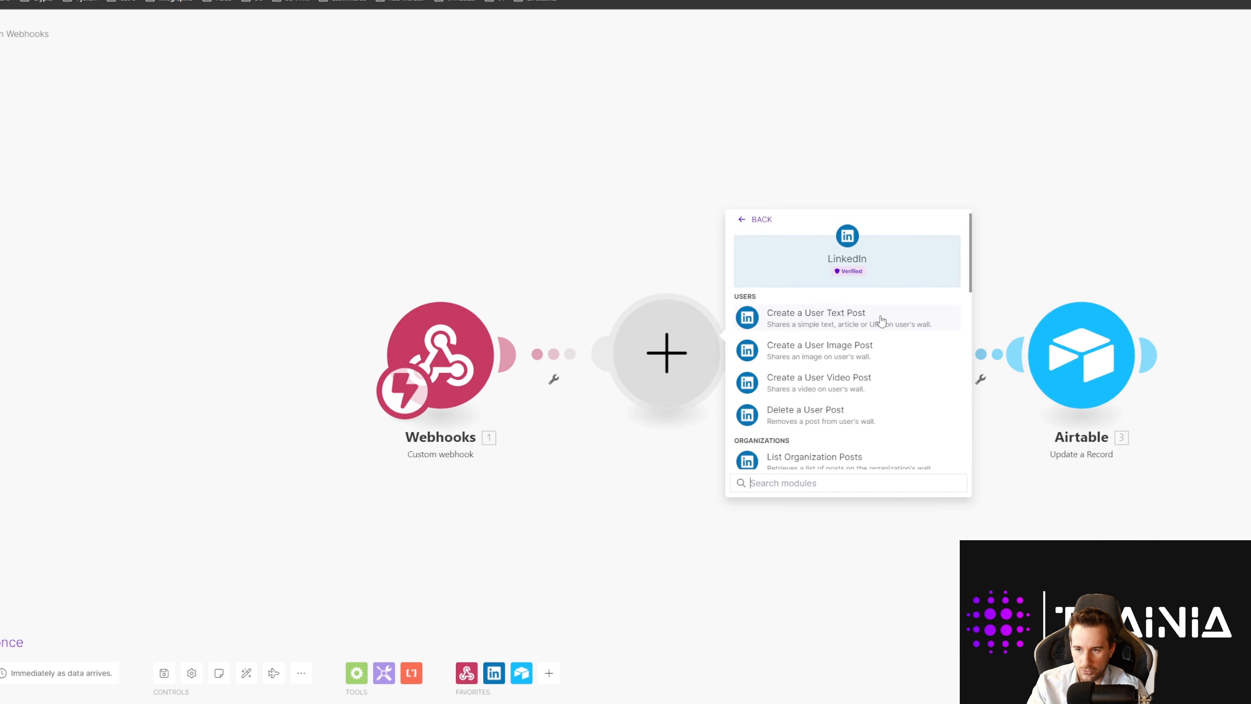
{"action": "left_click", "coordinate": [786, 315]}
{"action": "left_click", "coordinate": [816, 352]}
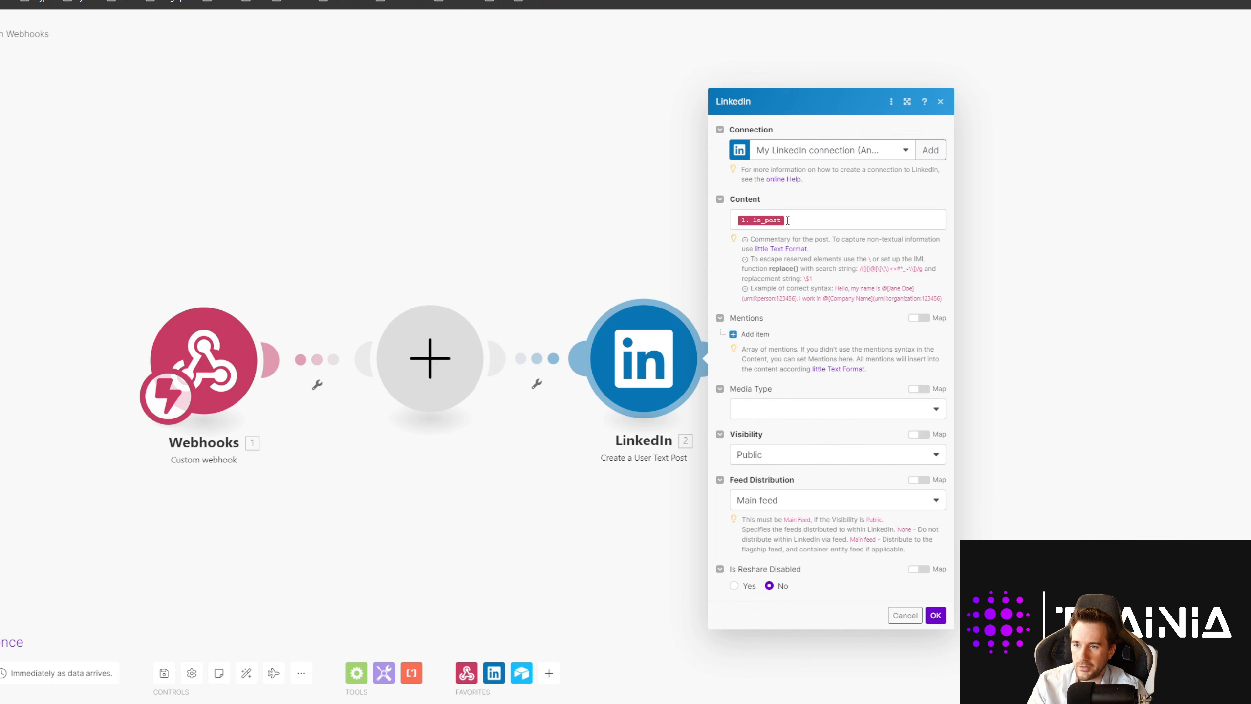
{"action": "left_click", "coordinate": [787, 220]}
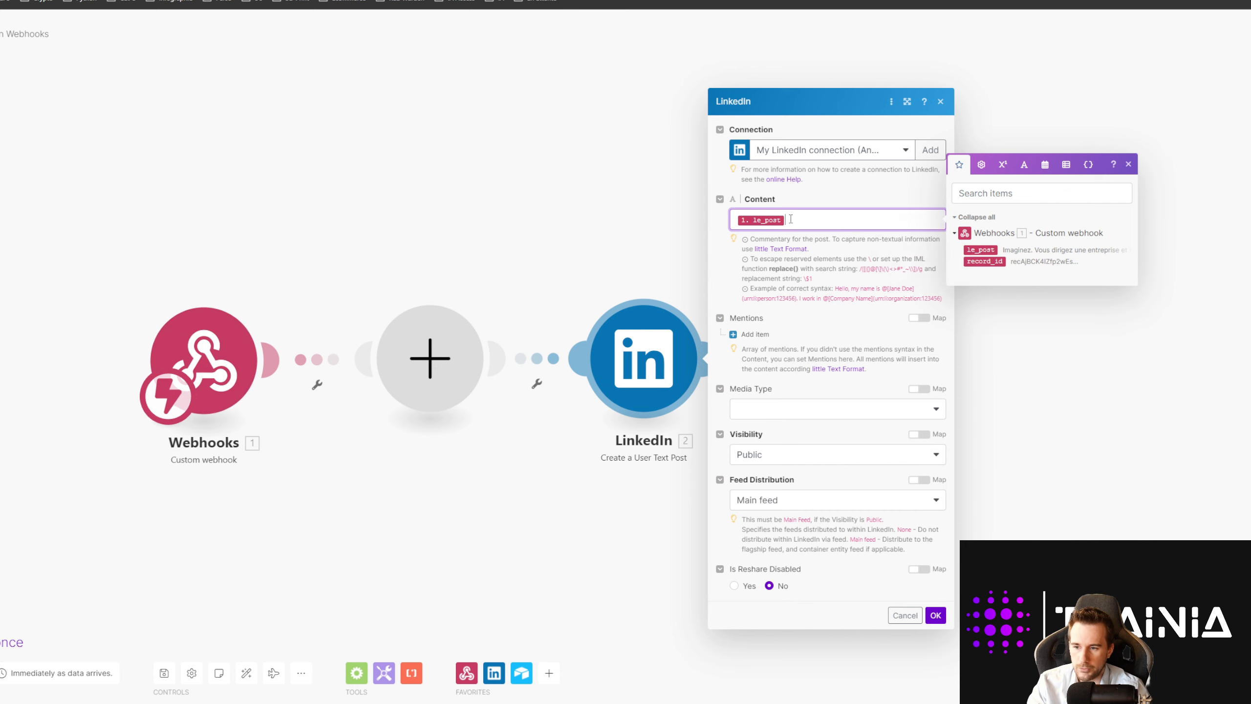
{"action": "left_click", "coordinate": [774, 410]}
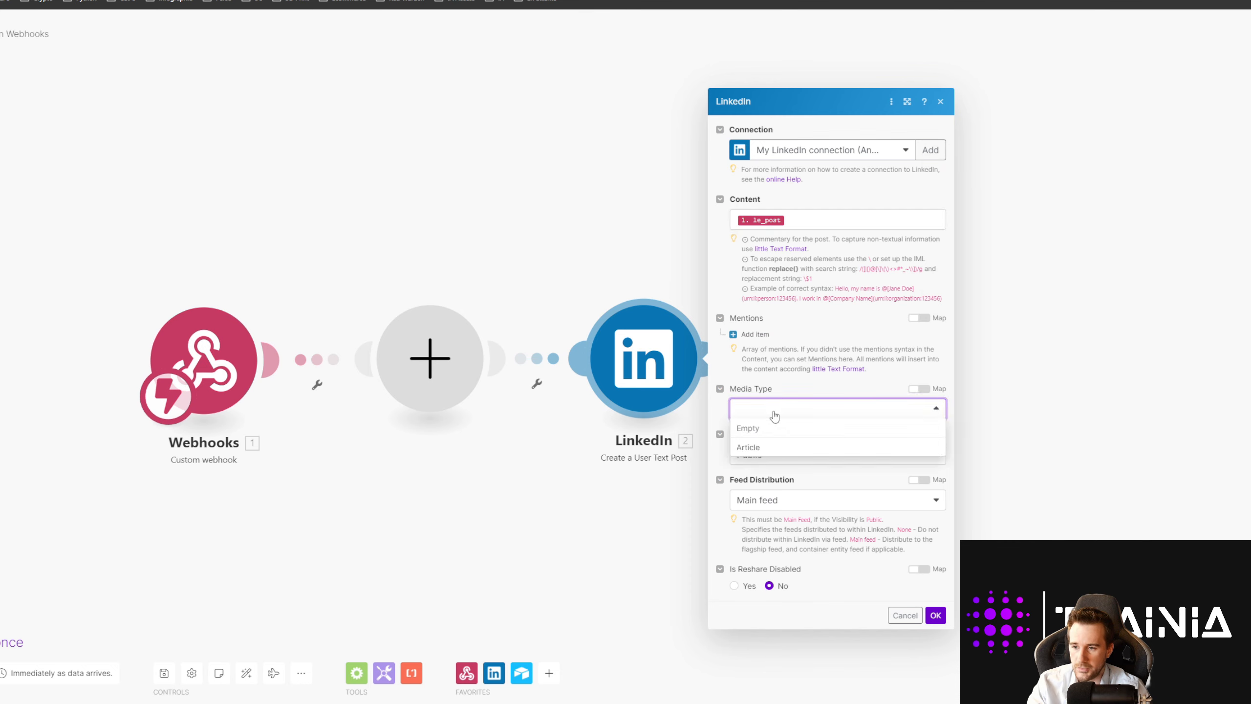
{"action": "left_click", "coordinate": [772, 414]}
{"action": "left_click", "coordinate": [785, 458]}
{"action": "left_click", "coordinate": [776, 477]}
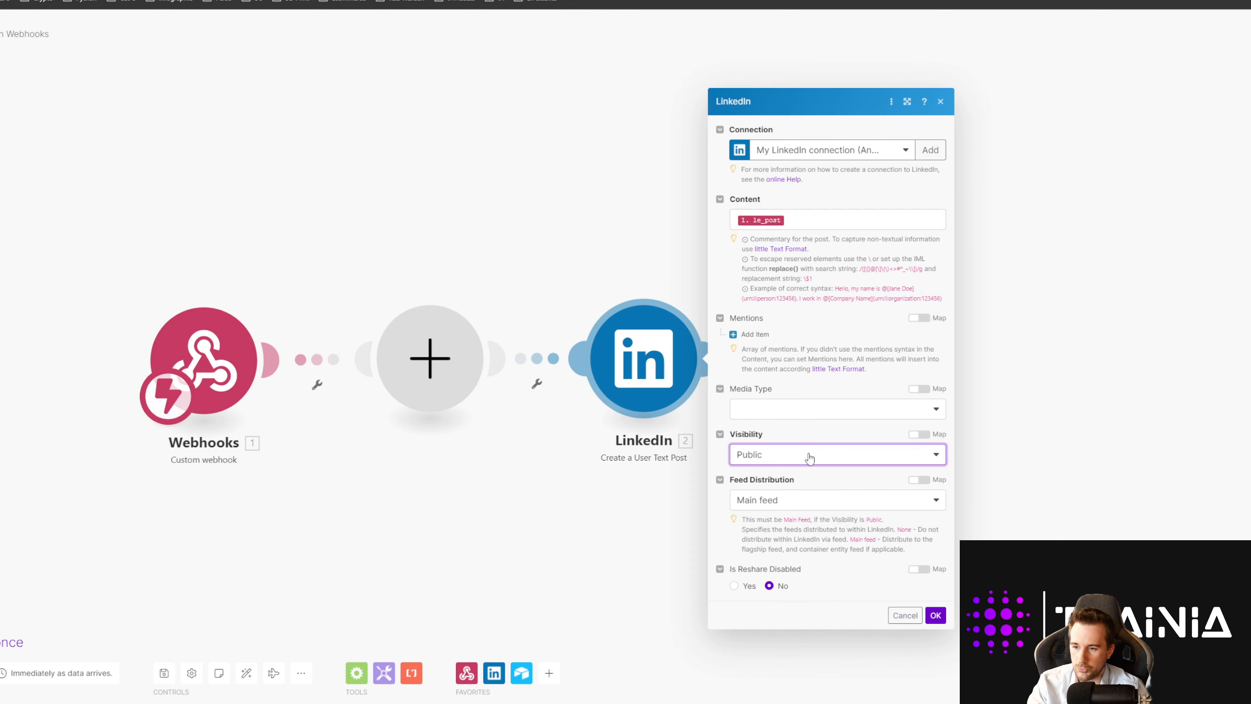
{"action": "left_click", "coordinate": [765, 502]}
{"action": "left_click", "coordinate": [776, 520]}
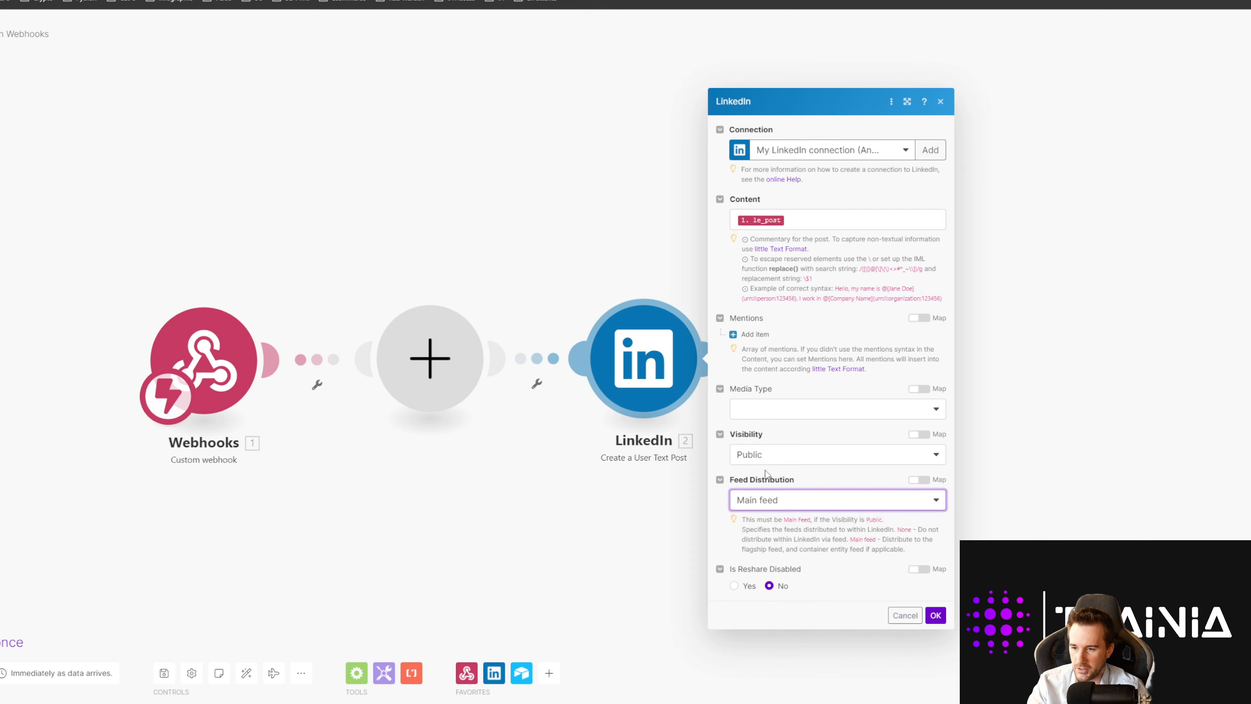
{"action": "left_click", "coordinate": [936, 614]}
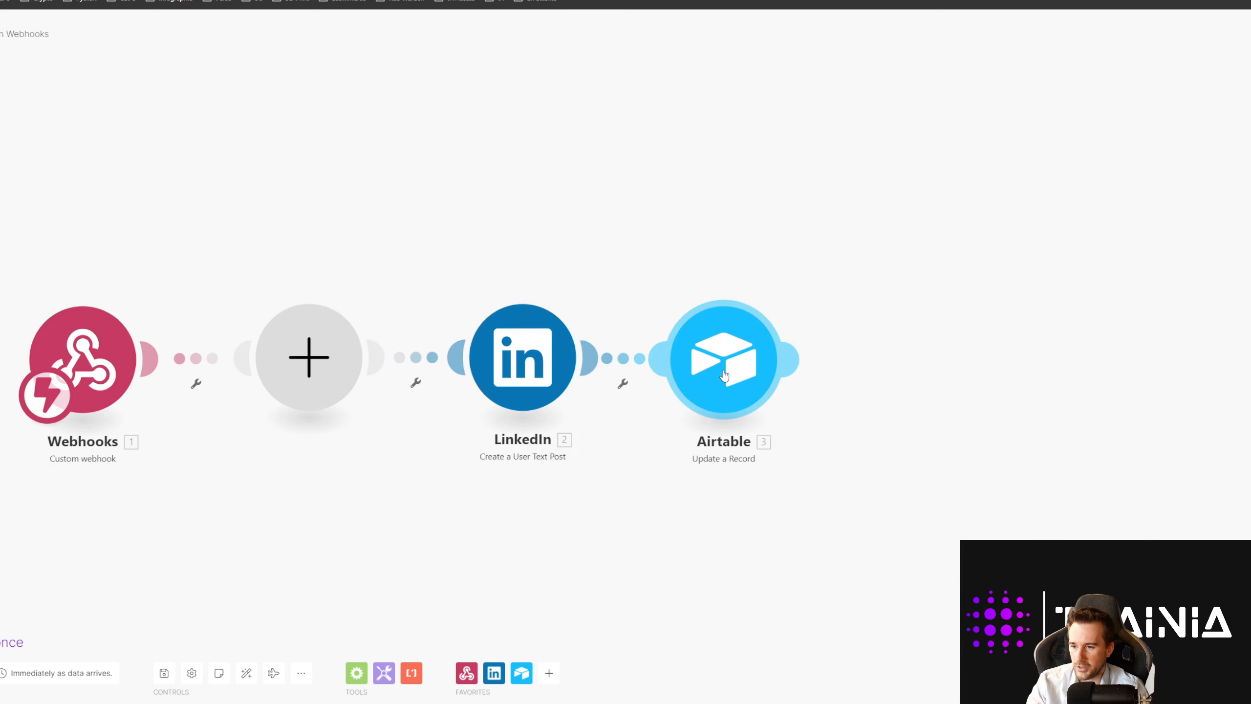
Step: Insert an Airtable Update a Record module after the LinkedIn step
{"action": "left_click_drag", "start_coordinate": [724, 374], "coordinate": [794, 375]}
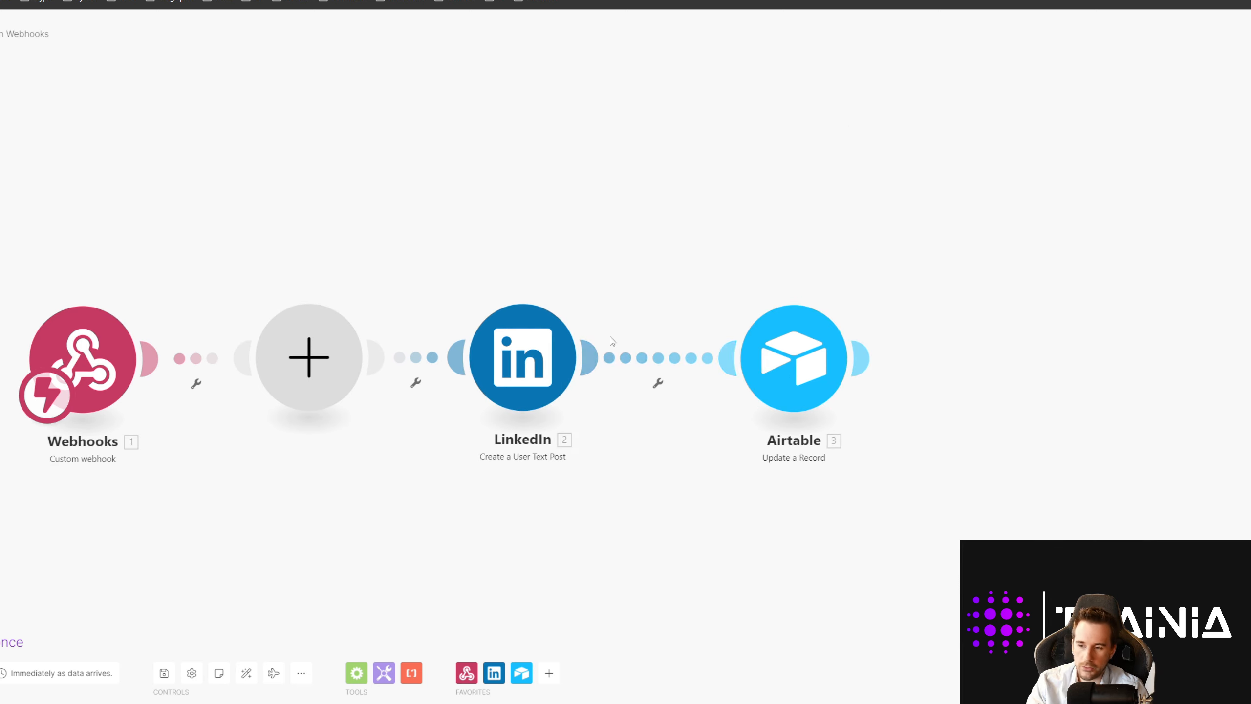
{"action": "right_click", "coordinate": [658, 358]}
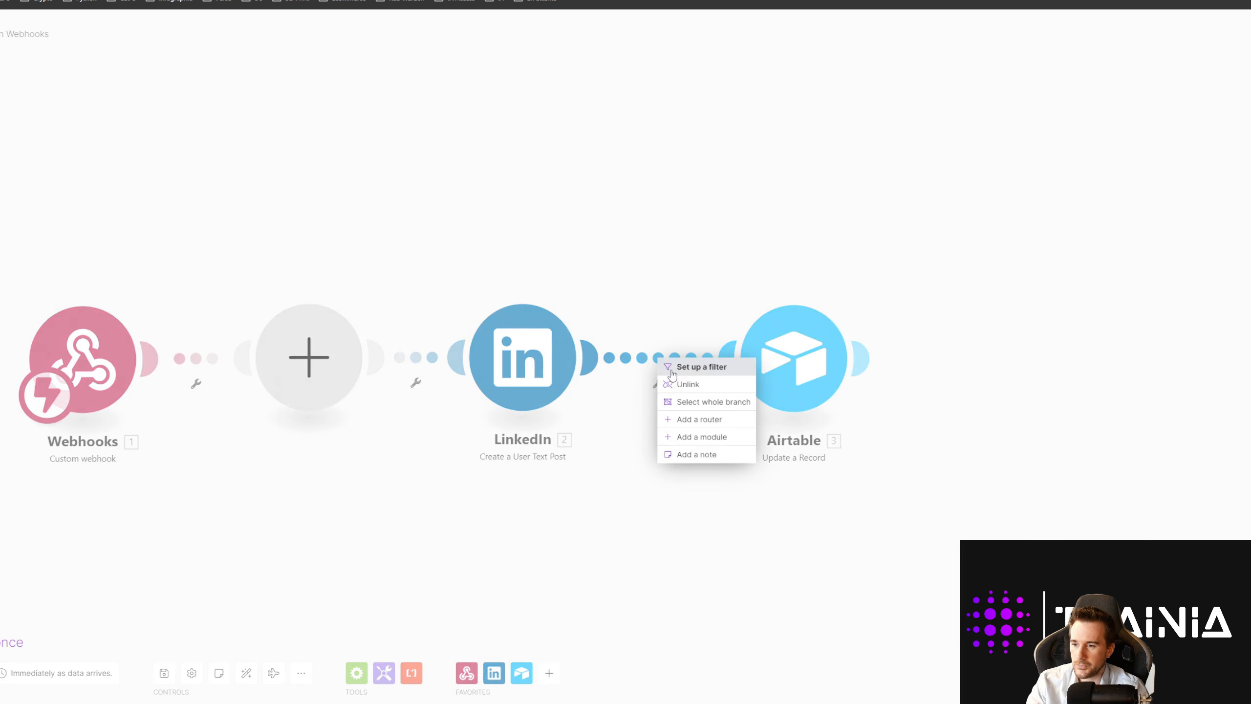
{"action": "left_click", "coordinate": [703, 438]}
{"action": "left_click", "coordinate": [897, 338]}
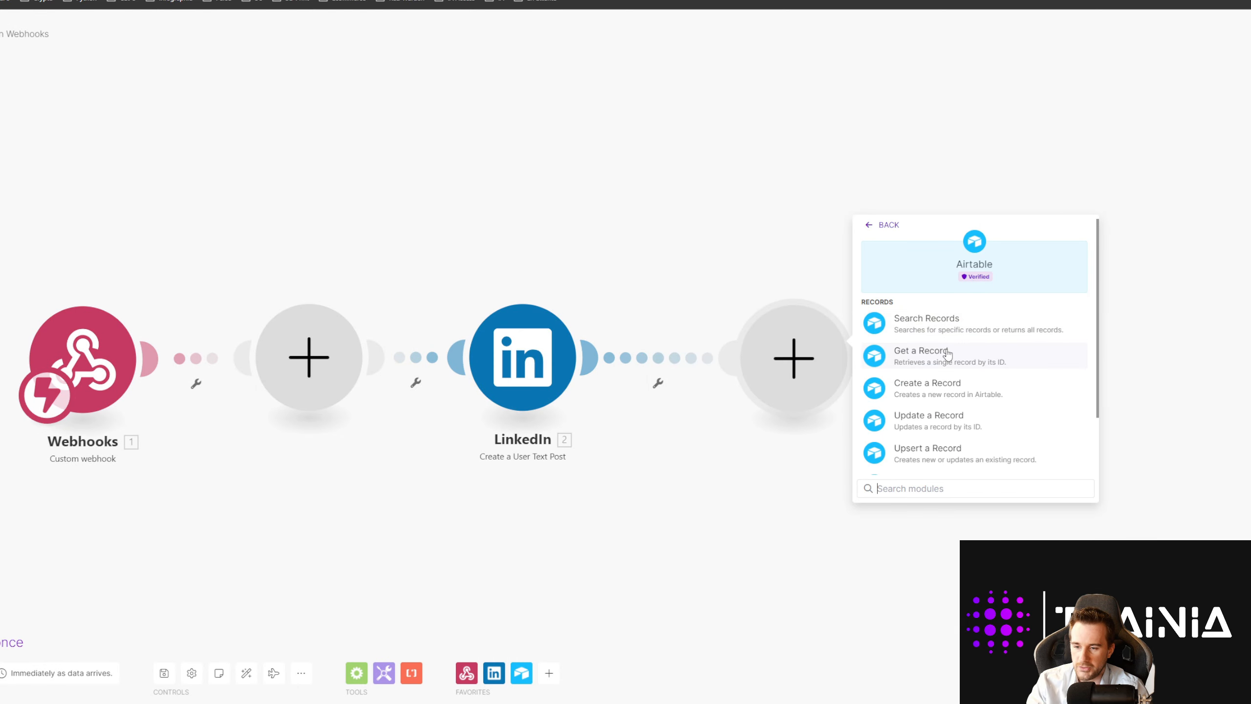
{"action": "left_click", "coordinate": [933, 419]}
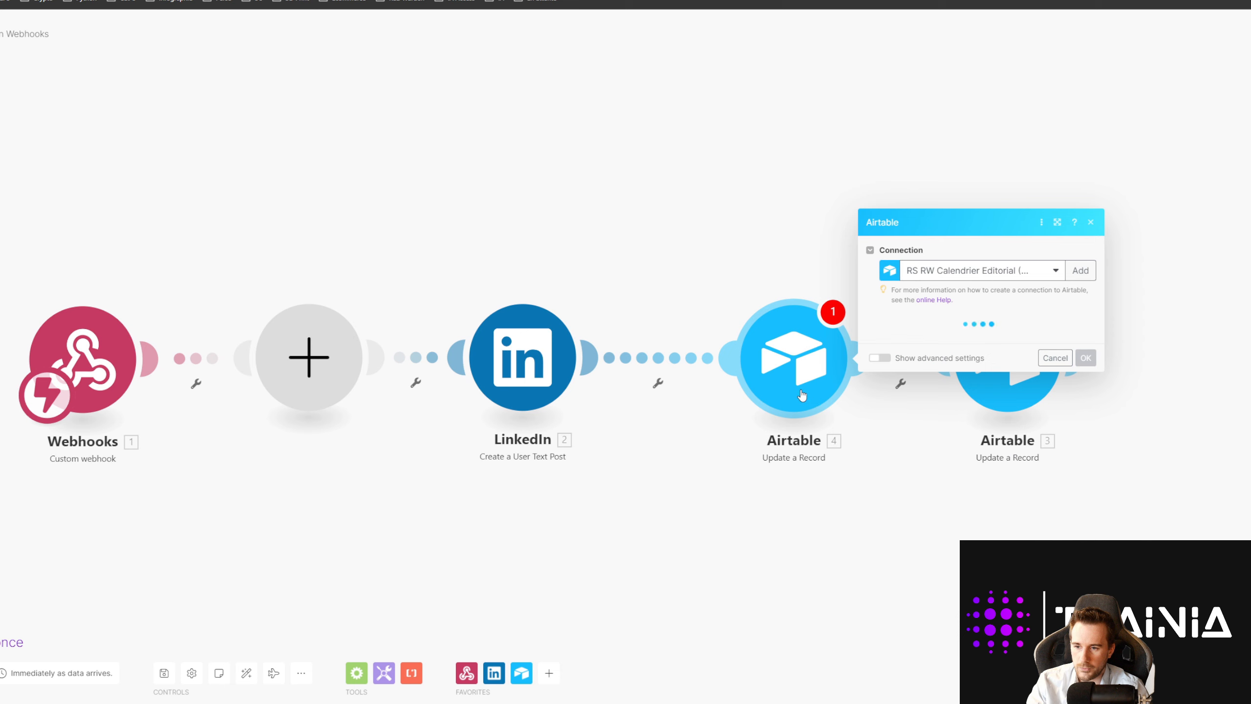
Step: Target Post LKD's Table 1, map record_id as Record ID, and set Post envoyé to Yes
{"action": "left_click", "coordinate": [935, 339]}
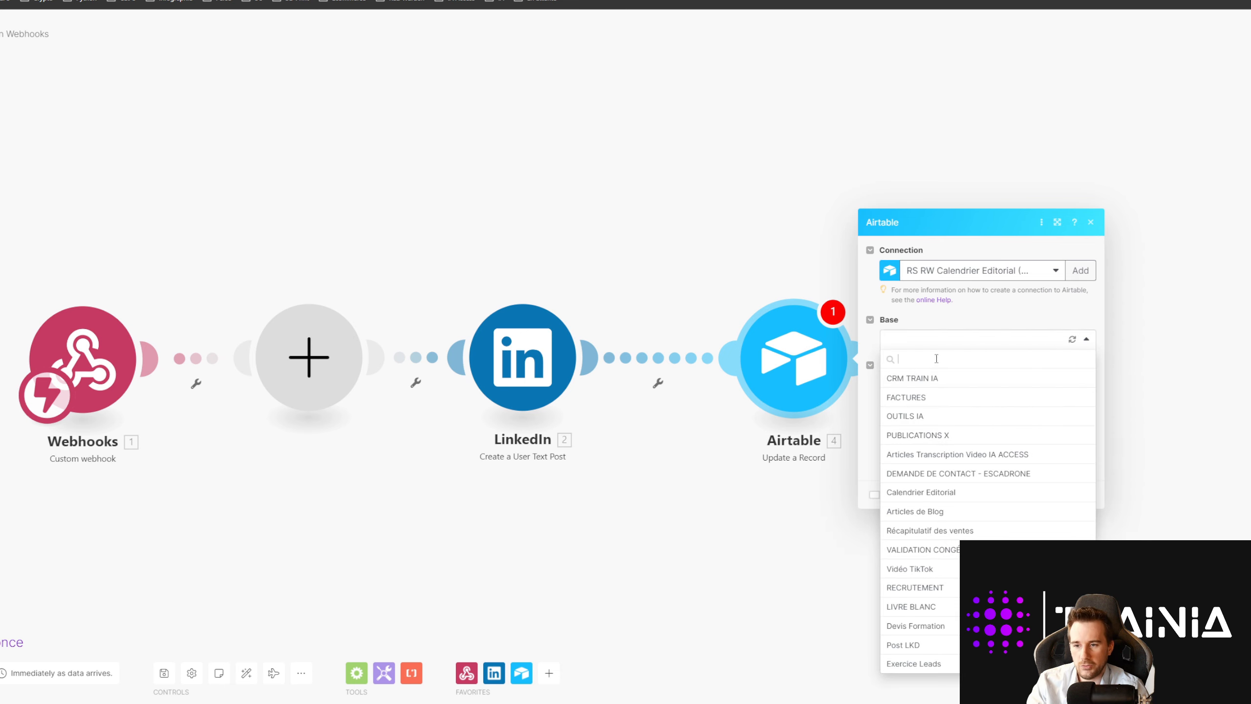
{"action": "left_click", "coordinate": [914, 645]}
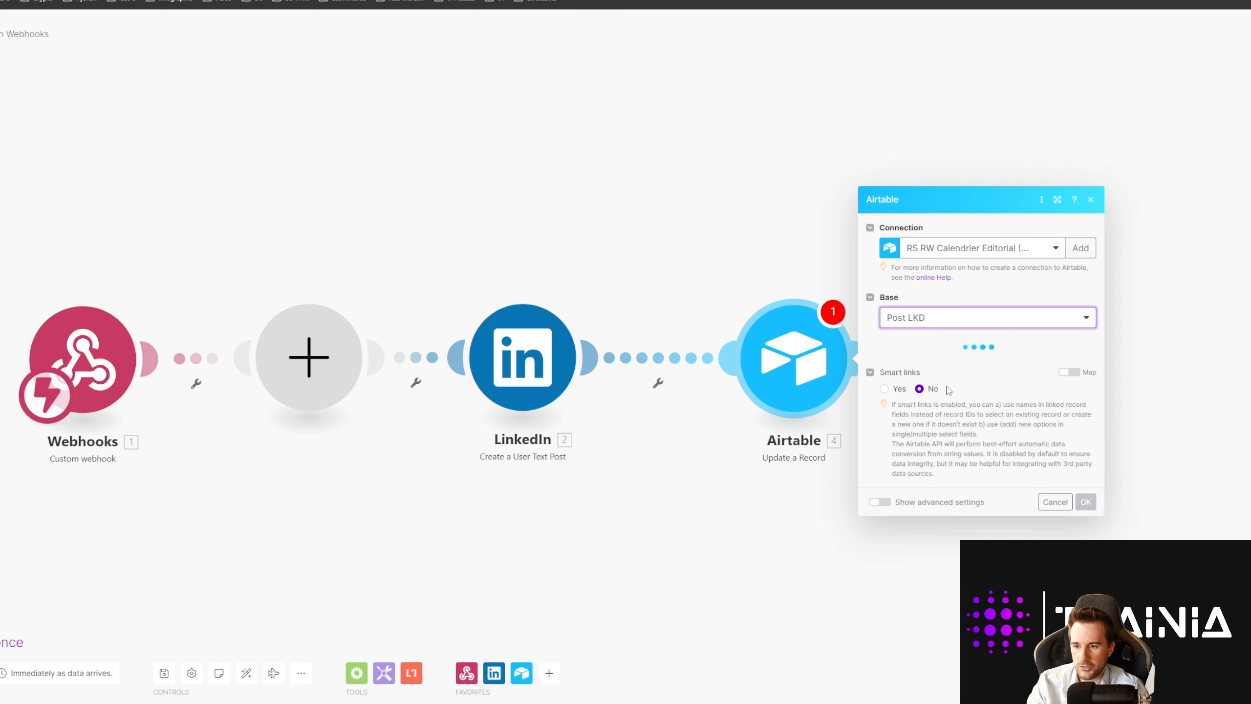
{"action": "left_click", "coordinate": [933, 365]}
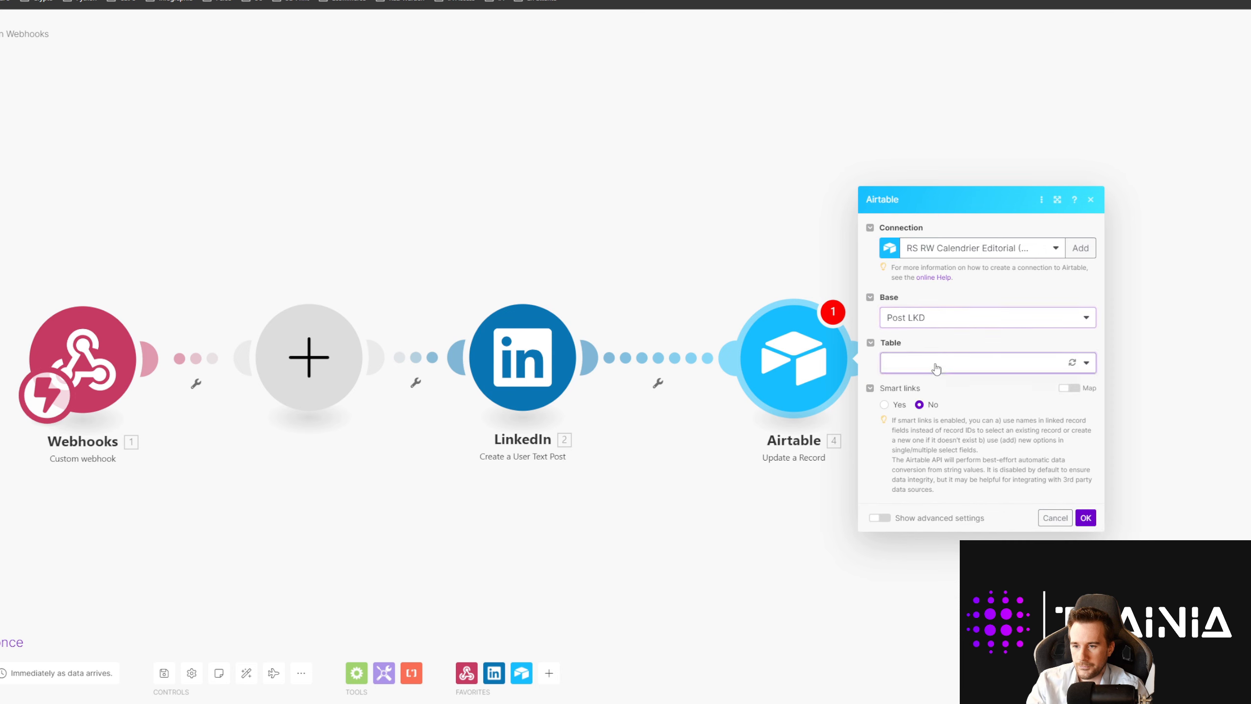
{"action": "left_click", "coordinate": [912, 382]}
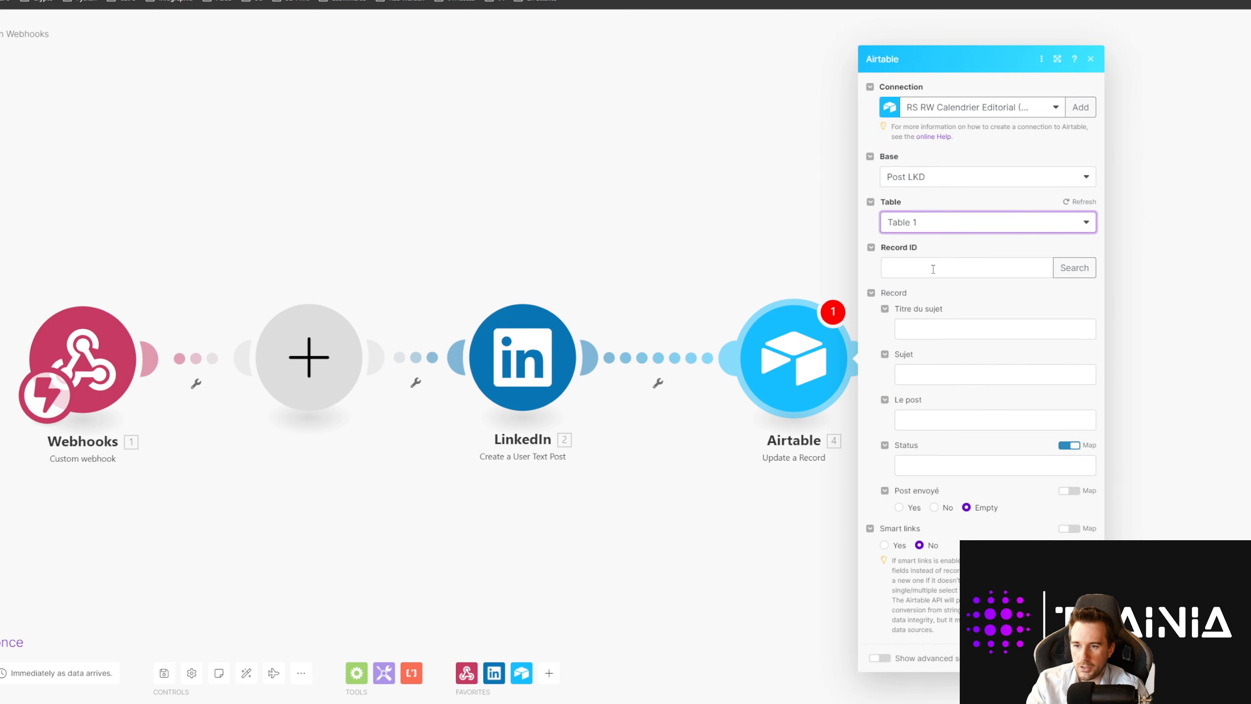
{"action": "left_click", "coordinate": [933, 268]}
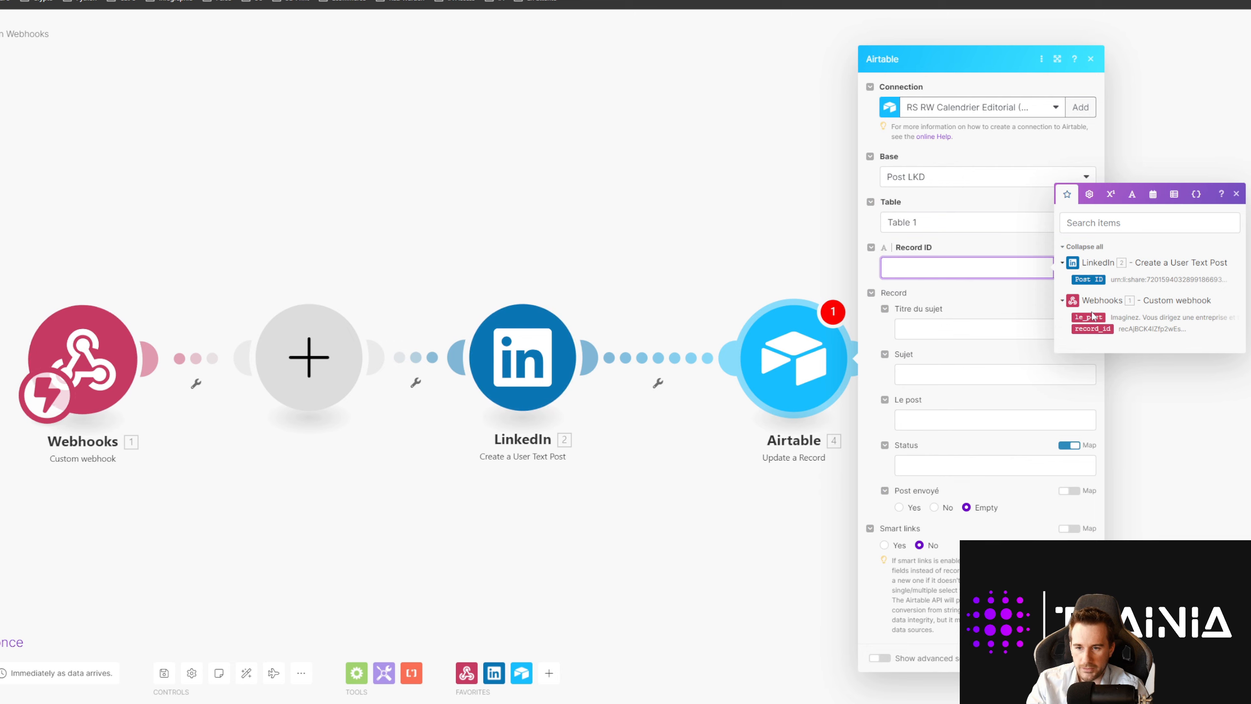
{"action": "left_click", "coordinate": [1092, 329]}
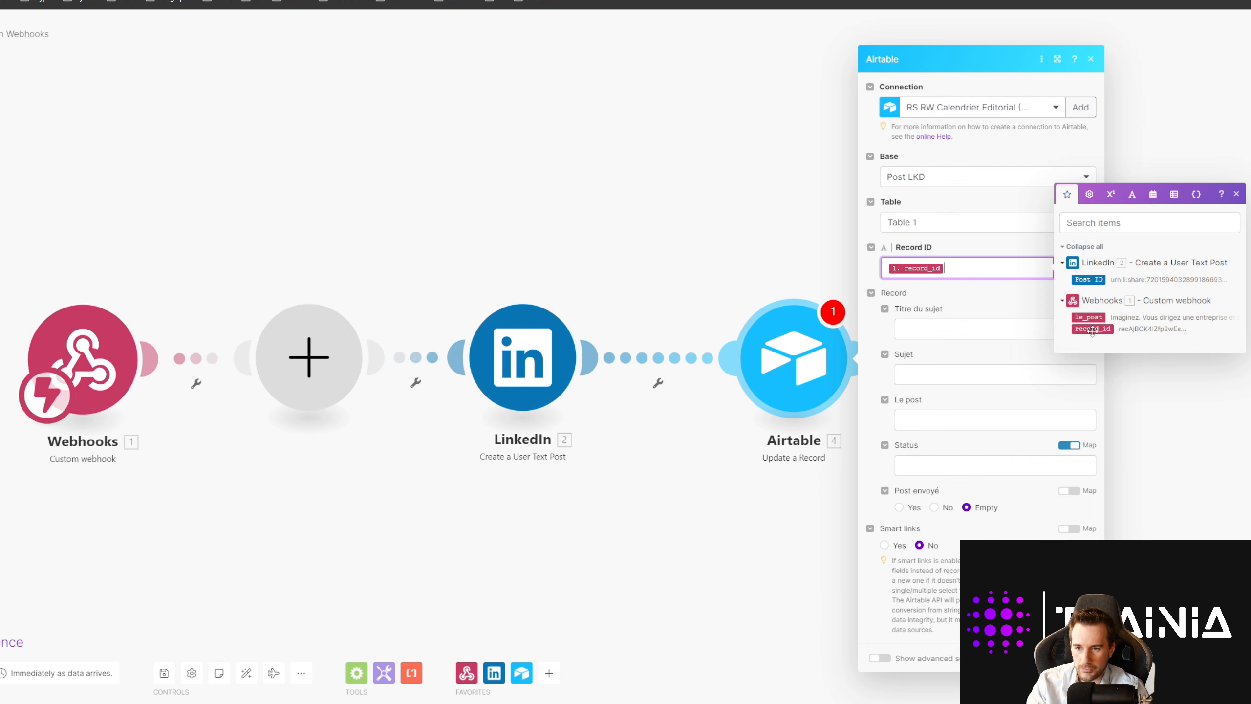
{"action": "left_click", "coordinate": [899, 507]}
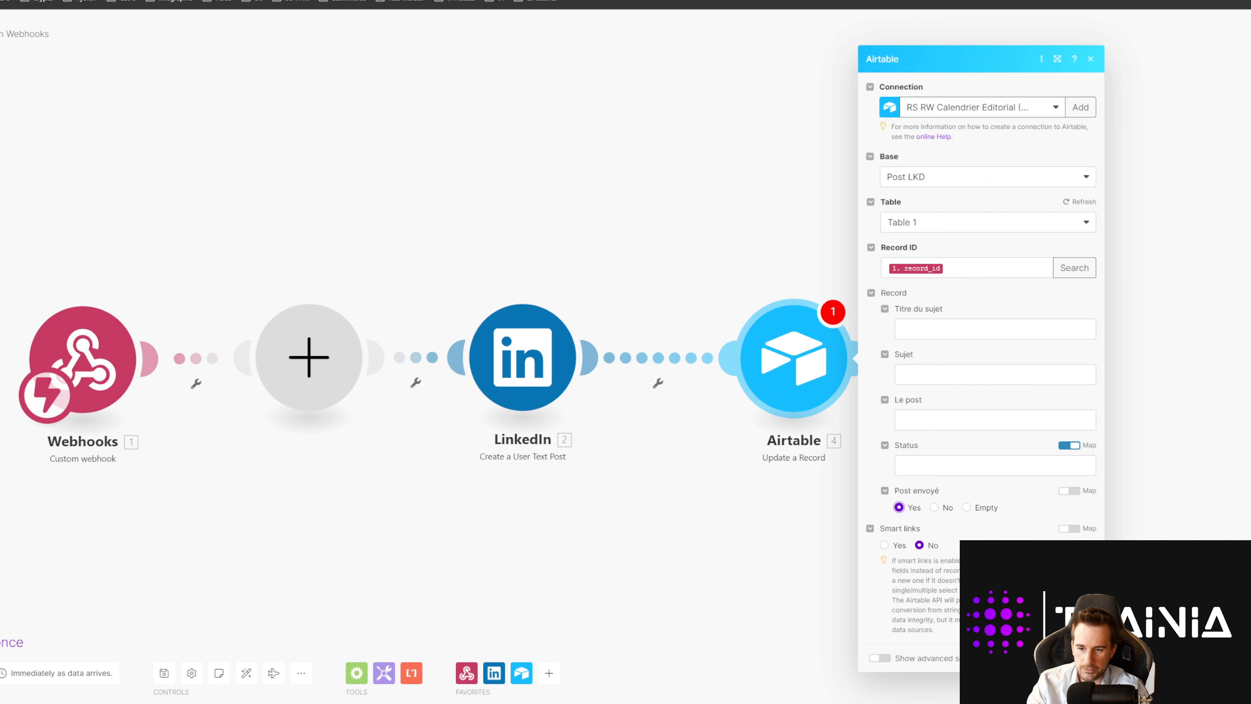
{"action": "left_click", "coordinate": [1082, 658]}
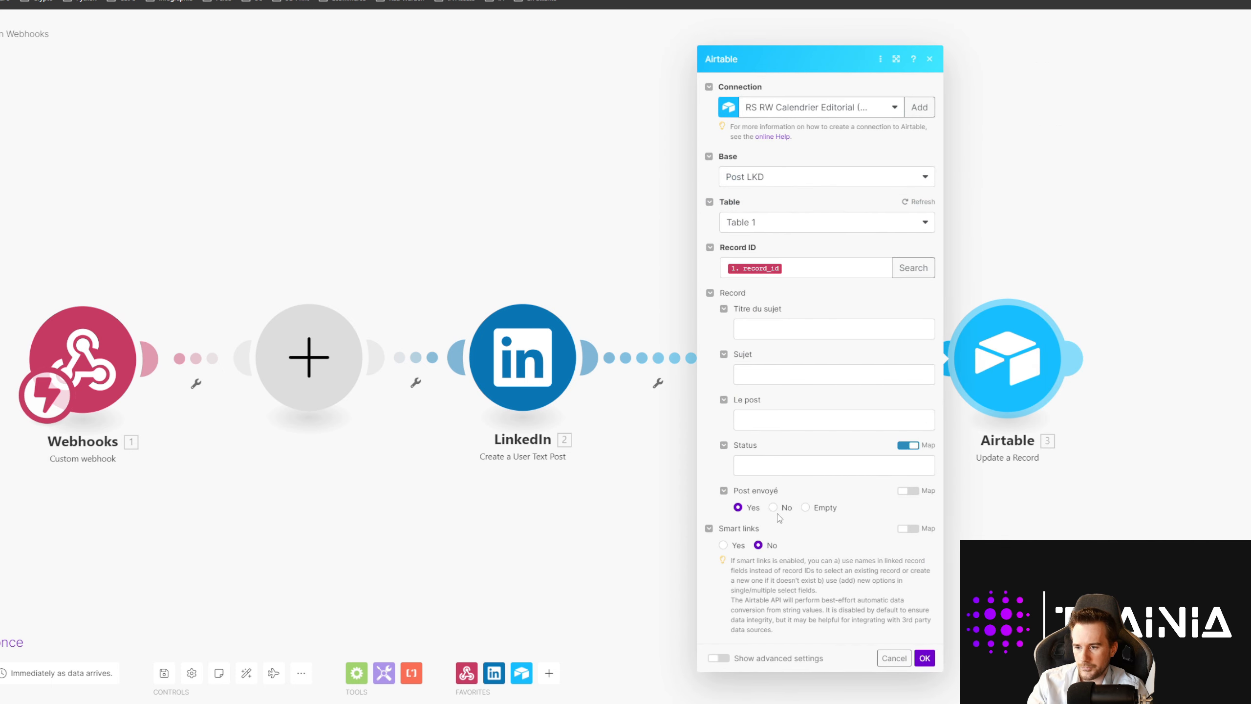
Step: Delete the duplicate Airtable module
{"action": "left_click", "coordinate": [656, 497]}
{"action": "right_click", "coordinate": [828, 384]}
{"action": "left_click", "coordinate": [866, 514]}
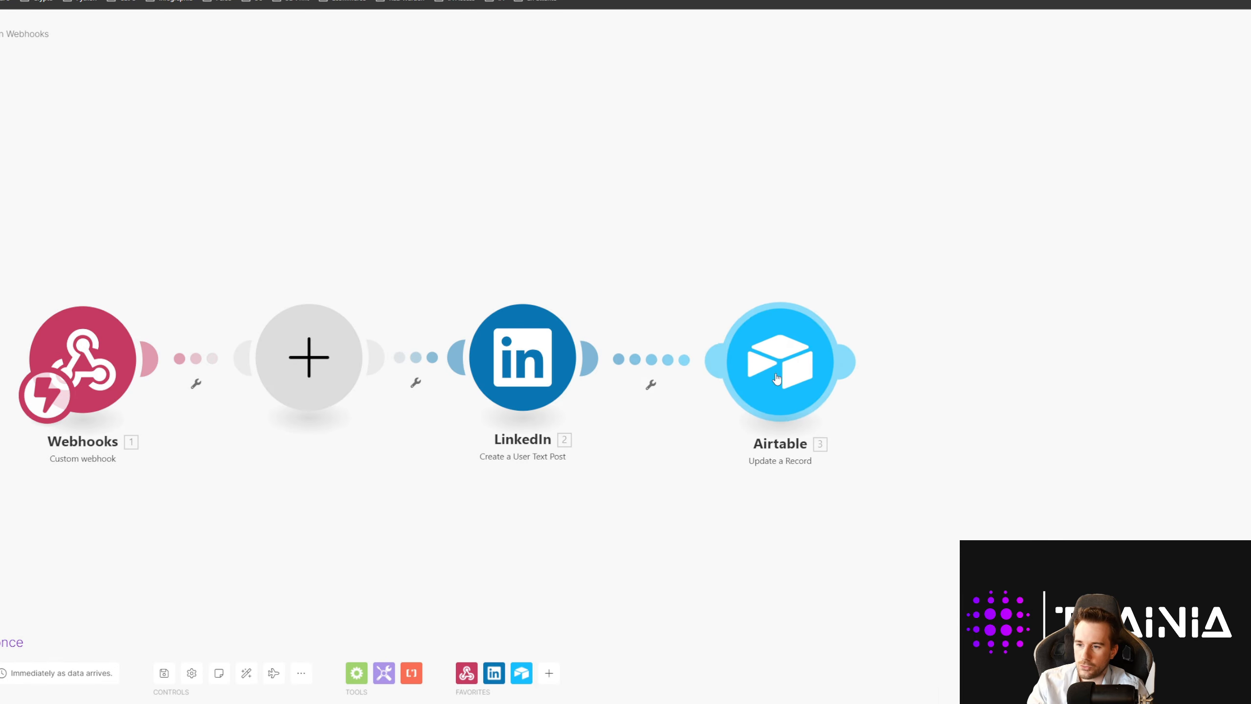
Step: Delete the empty module and auto-align Webhooks, LinkedIn and Airtable into one tidy chain
{"action": "right_click", "coordinate": [283, 367]}
{"action": "left_click", "coordinate": [325, 393]}
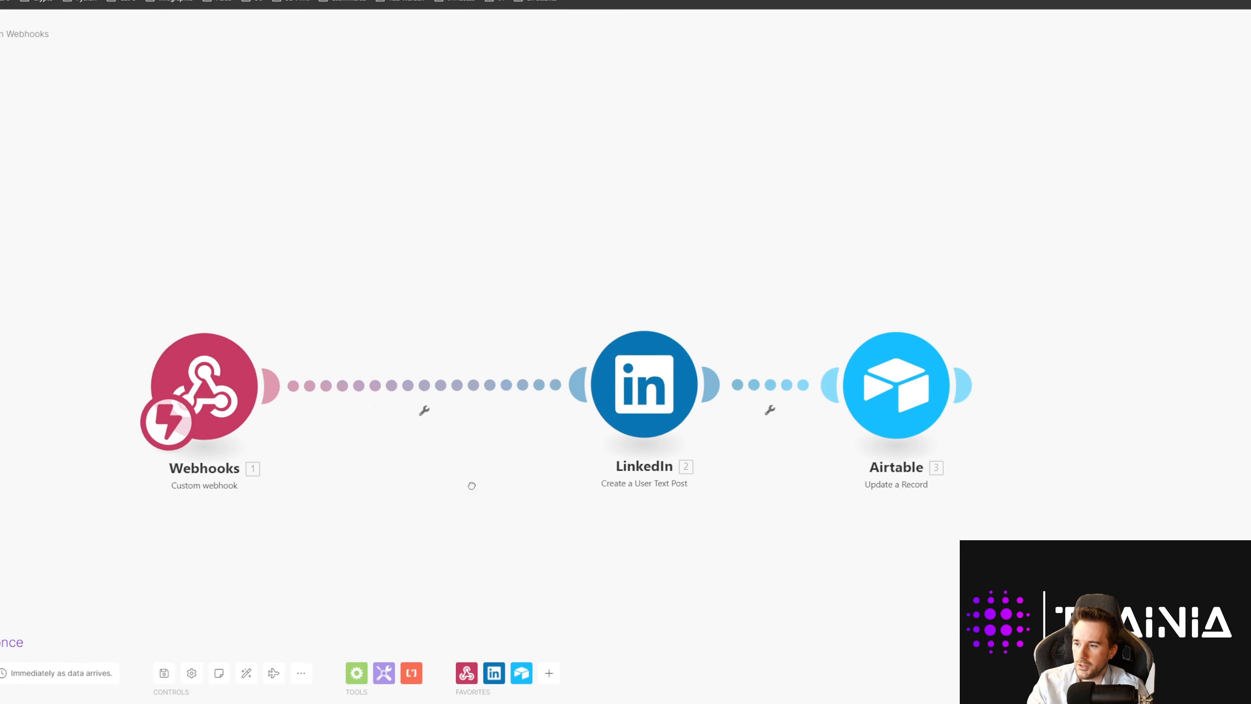
{"action": "left_click", "coordinate": [246, 672]}
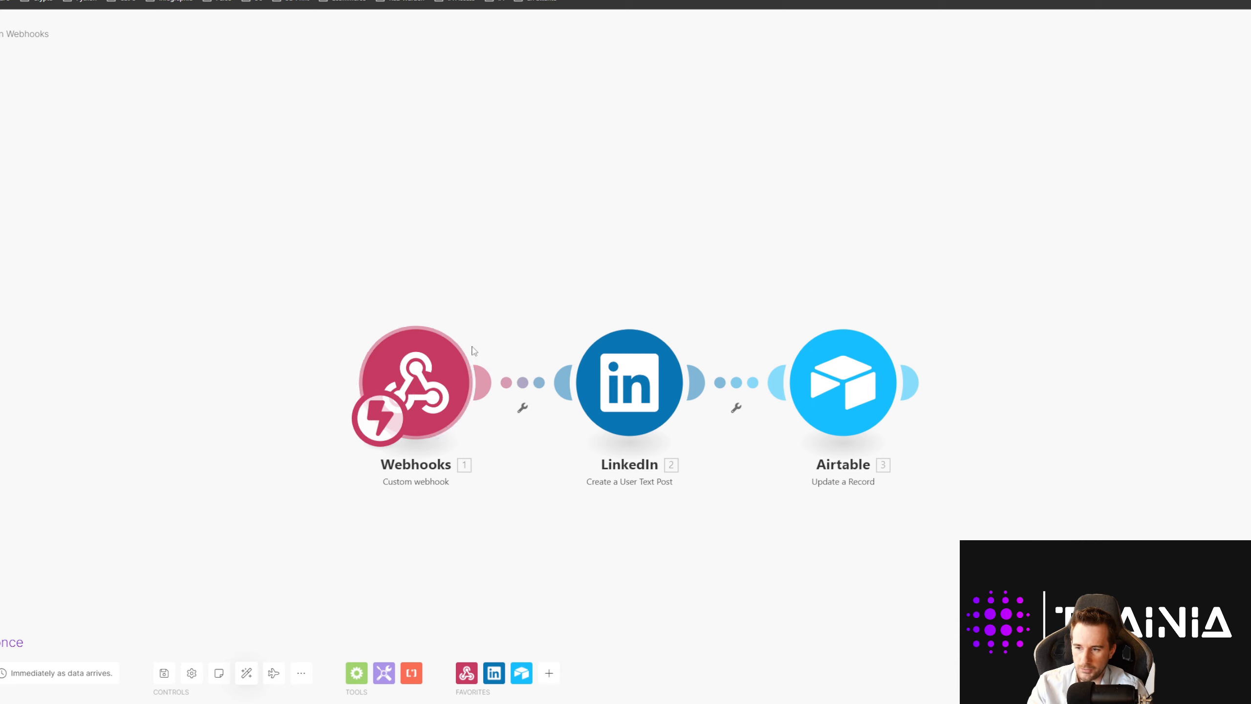
{"action": "mouse_move", "coordinate": [631, 396]}
{"action": "left_mouse_down"}
{"action": "mouse_move", "coordinate": [623, 388]}
{"action": "mouse_move", "coordinate": [655, 419]}
{"action": "mouse_move", "coordinate": [633, 403]}
{"action": "left_mouse_up"}
Step: Even out the module row, close Airtable's button field dialog and tick Post envoyé in row 1
{"action": "mouse_move", "coordinate": [839, 405]}
{"action": "left_mouse_down"}
{"action": "mouse_move", "coordinate": [862, 401]}
{"action": "mouse_move", "coordinate": [846, 410]}
{"action": "left_mouse_up"}
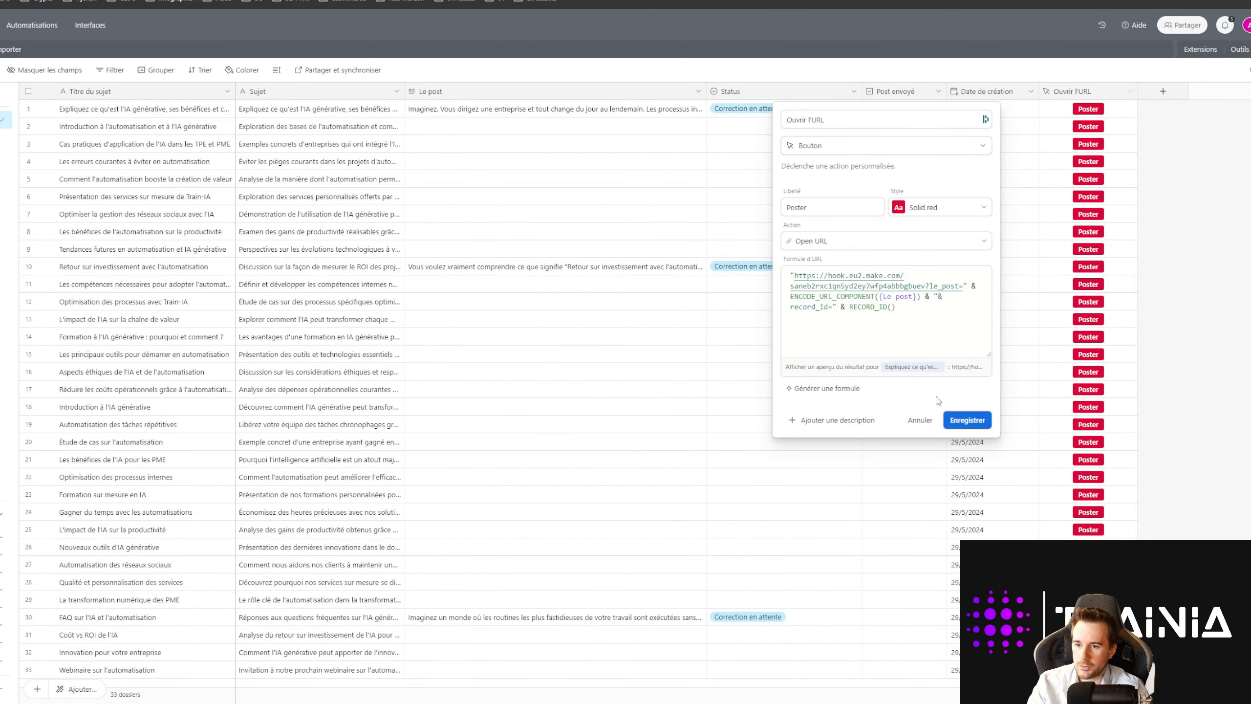
{"action": "left_click", "coordinate": [926, 422]}
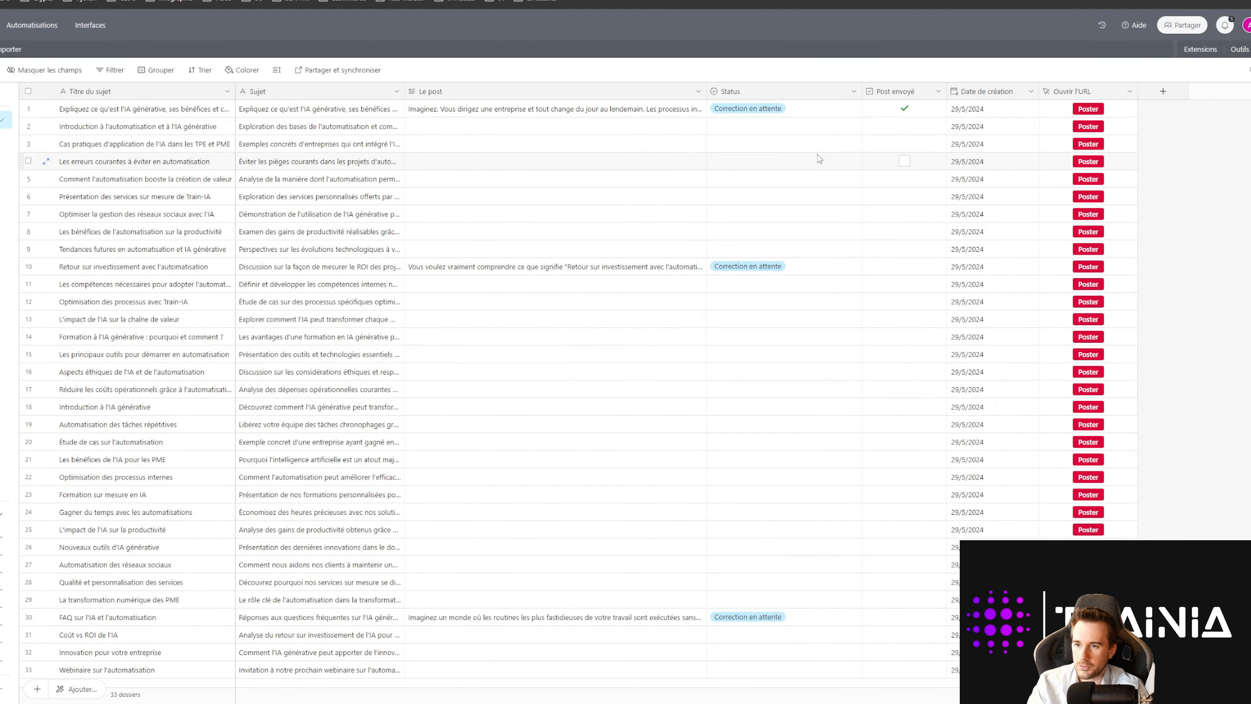
{"action": "left_click", "coordinate": [903, 110]}
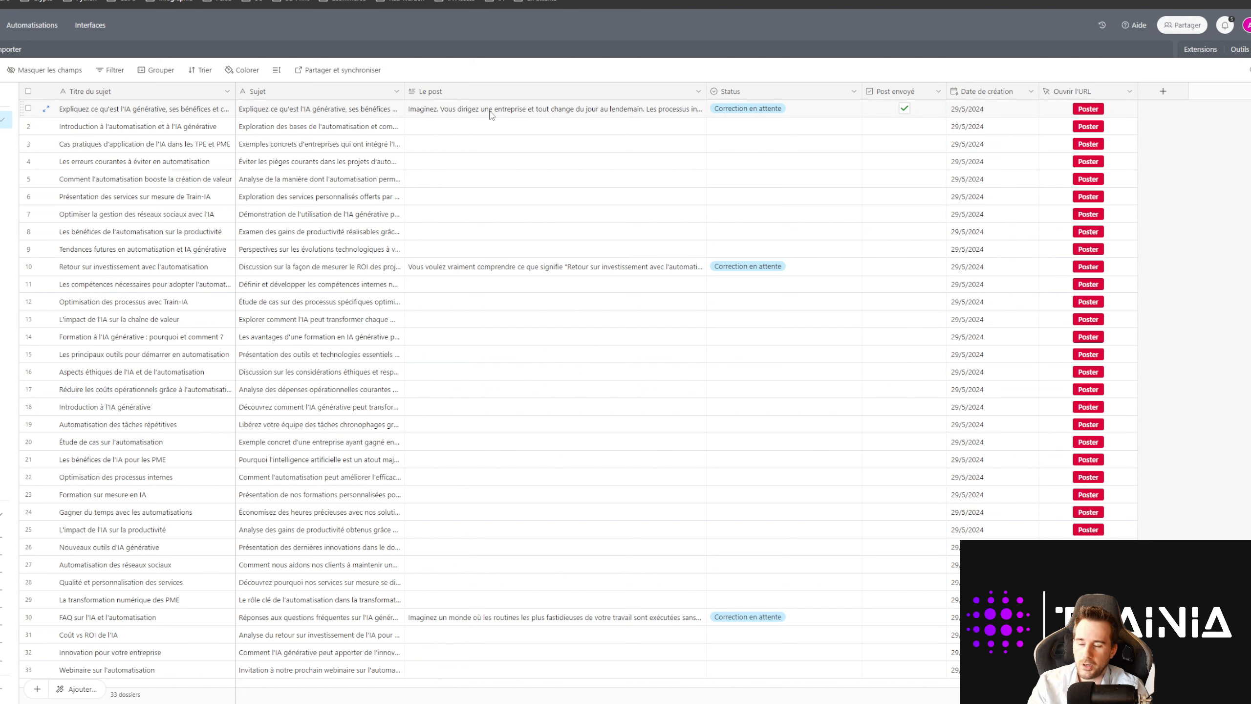
{"action": "left_click", "coordinate": [394, 1]}
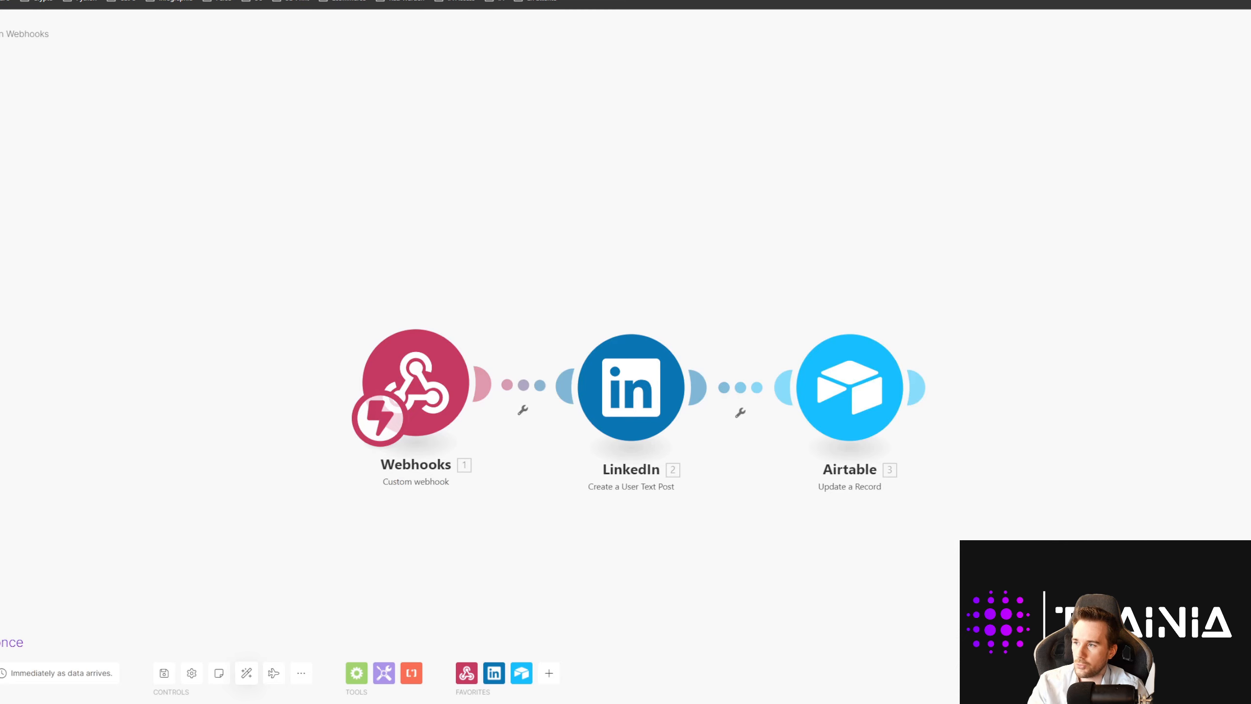
Step: Save the scenario and go back to the Uncategorized scenarios list
{"action": "left_click", "coordinate": [165, 673]}
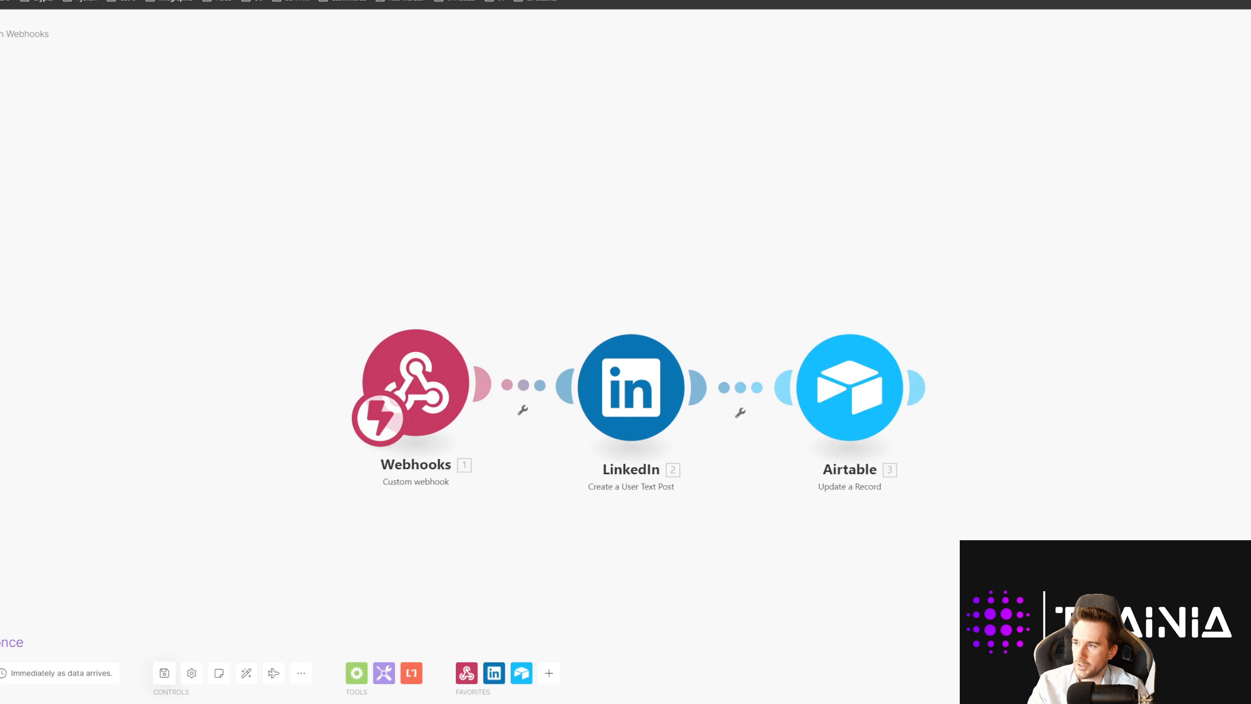
{"action": "left_click", "coordinate": [1, 35]}
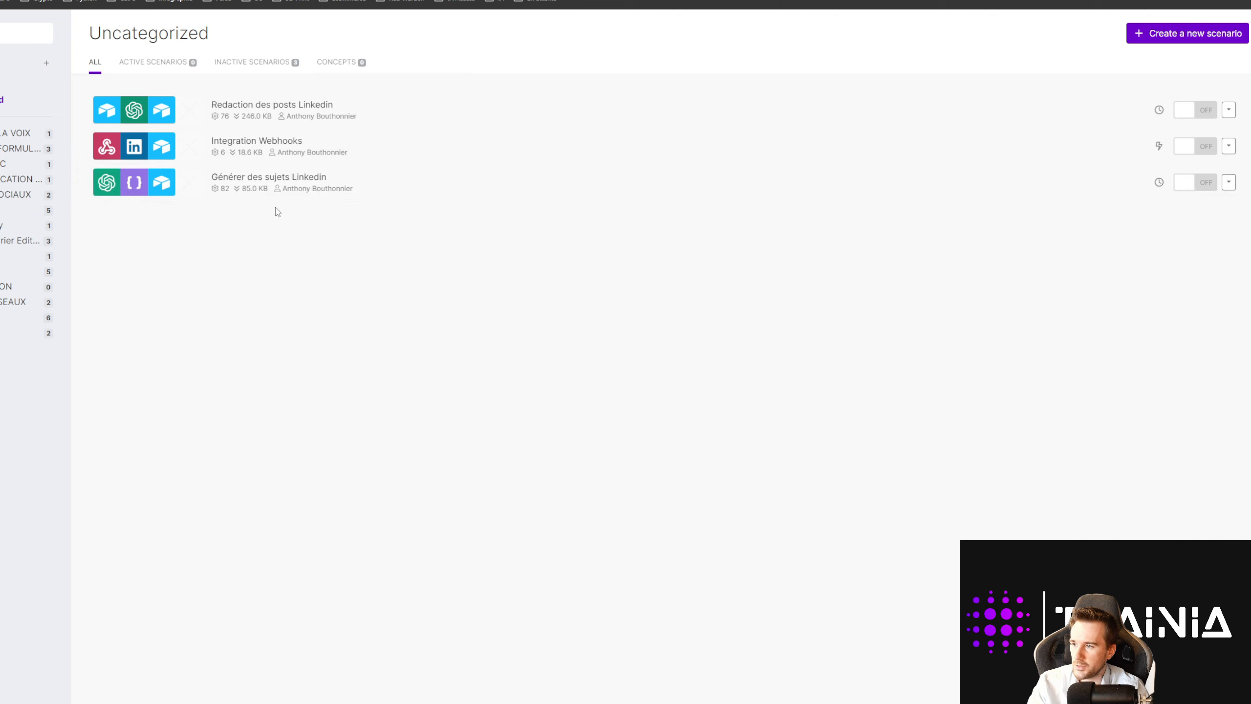
Step: Open the Redaction des posts Linkedin trigger and inspect its {Post envoyé} = 0 filter formula
{"action": "left_click", "coordinate": [270, 117]}
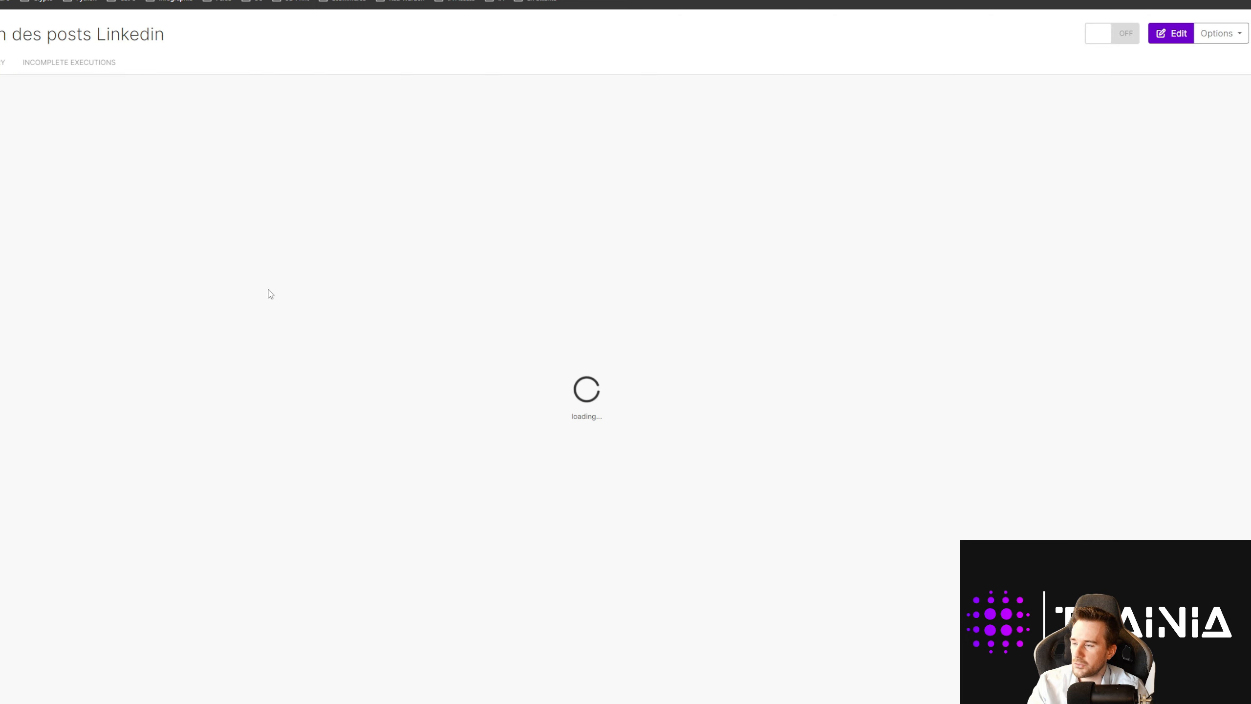
{"action": "left_click", "coordinate": [278, 333]}
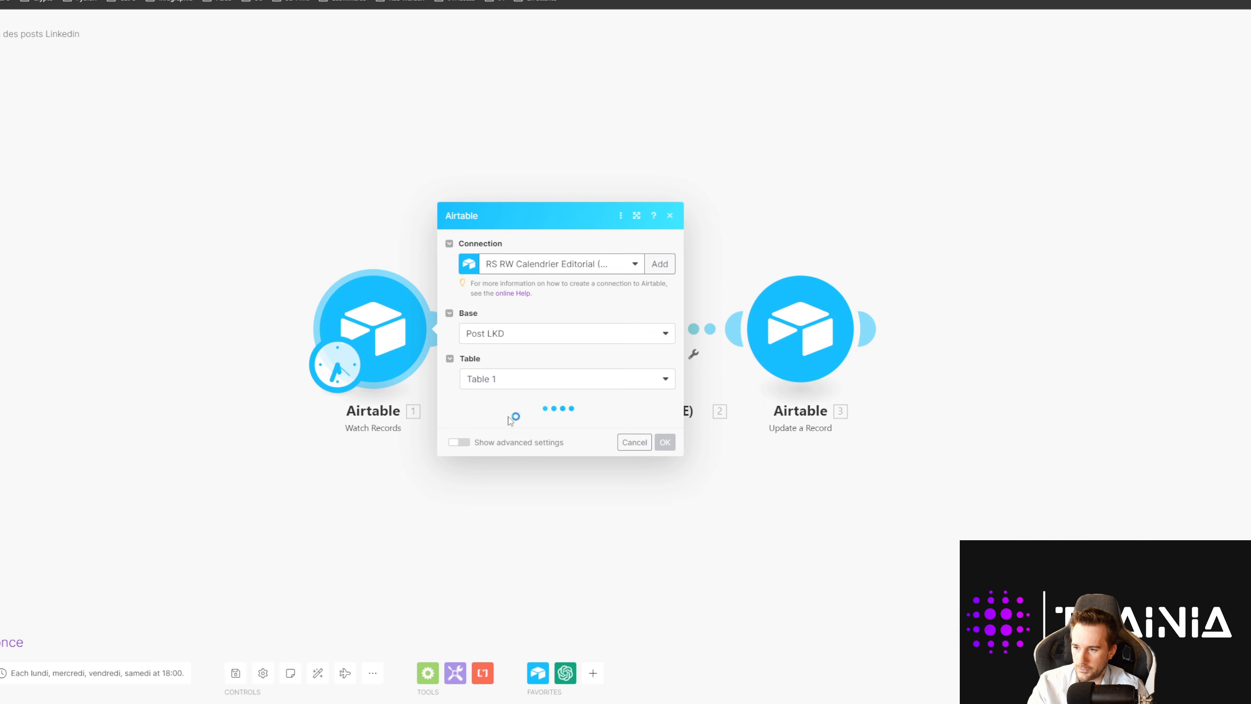
{"action": "left_click_drag", "start_coordinate": [547, 530], "coordinate": [440, 539]}
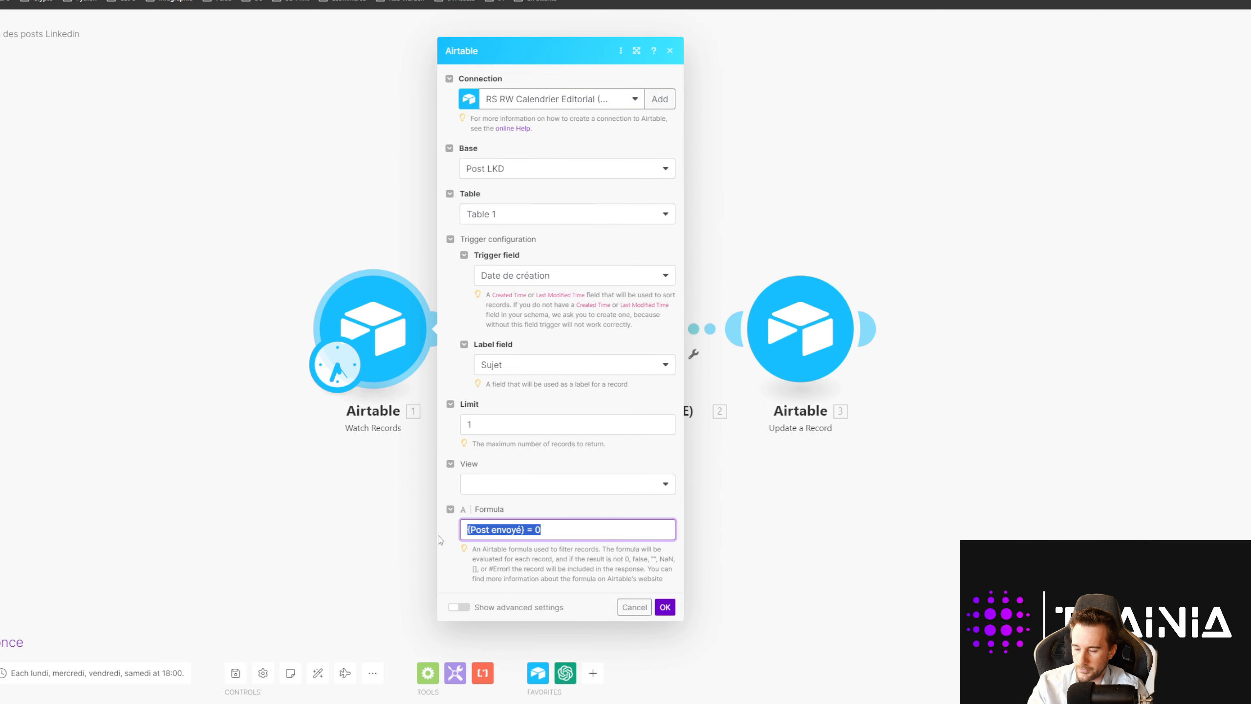
{"action": "left_click_drag", "start_coordinate": [540, 532], "coordinate": [539, 532]}
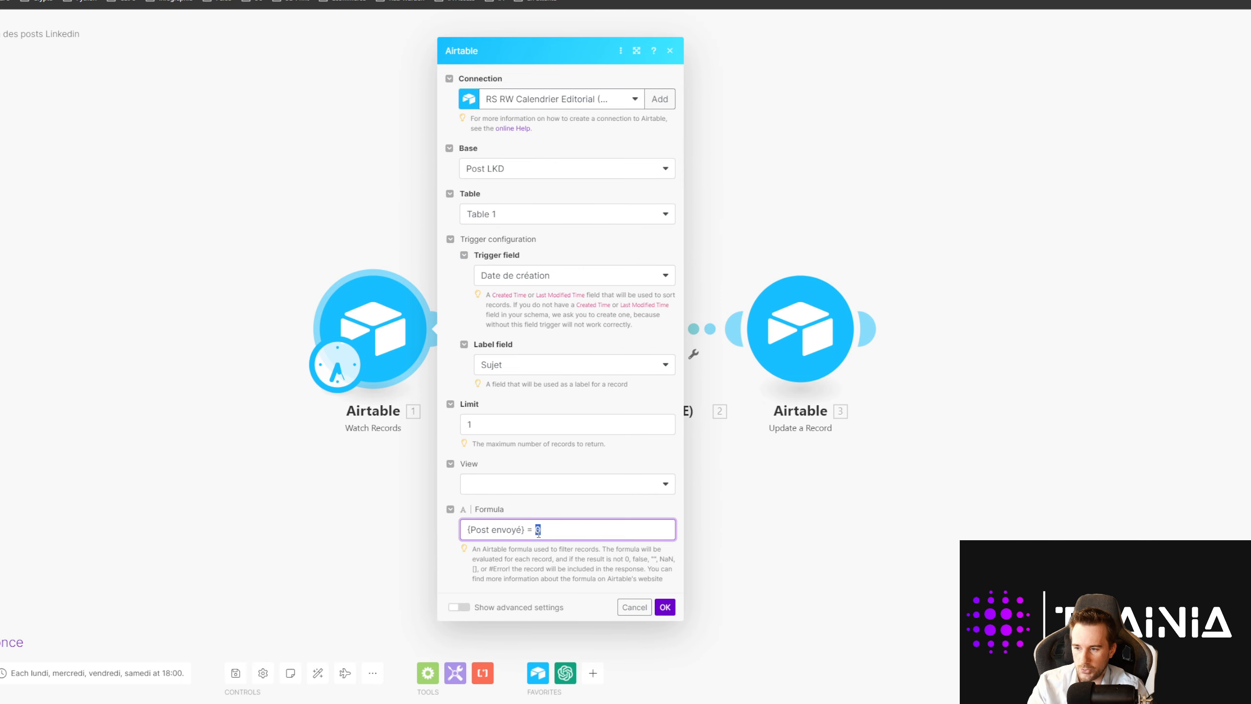
{"action": "left_click", "coordinate": [548, 549]}
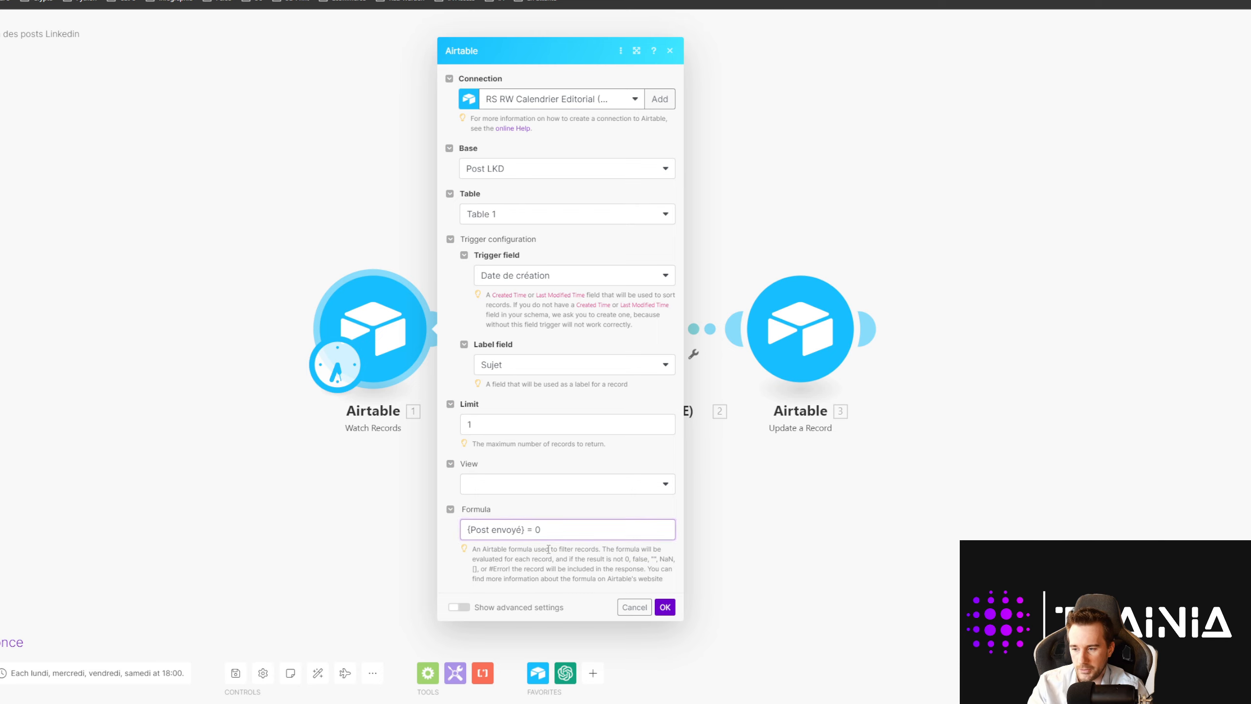
{"action": "left_click", "coordinate": [345, 1]}
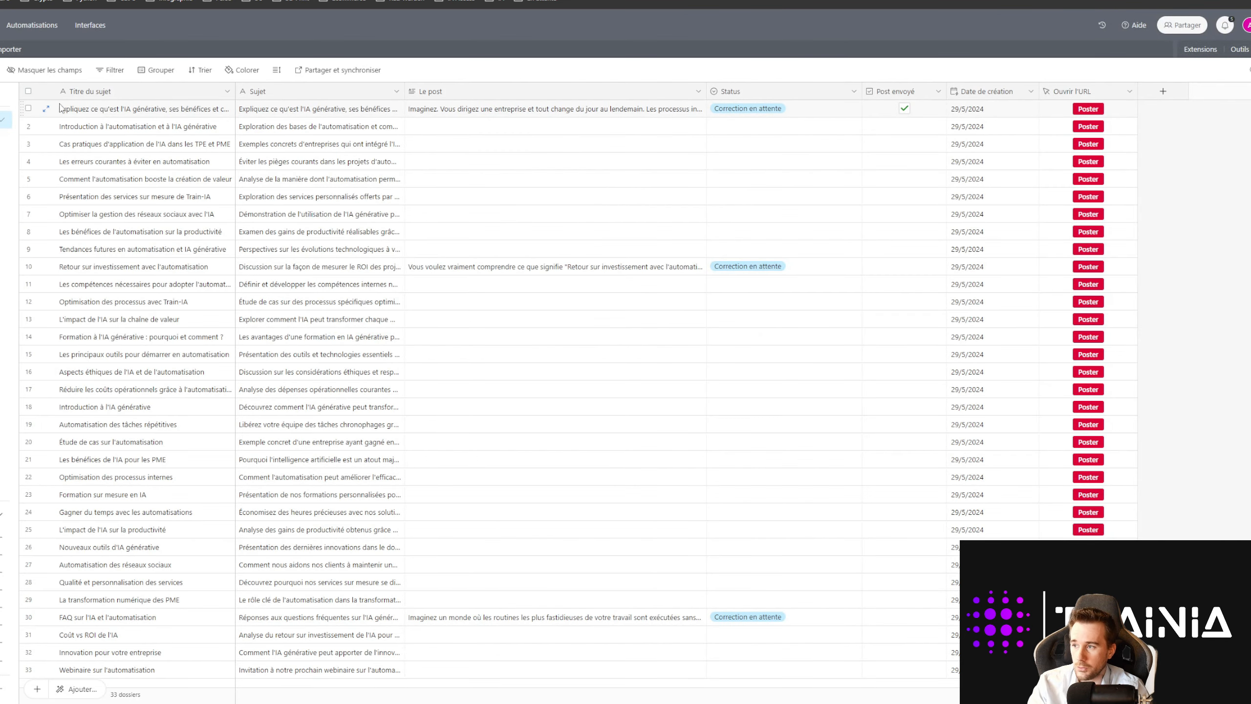
{"action": "left_click", "coordinate": [28, 108]}
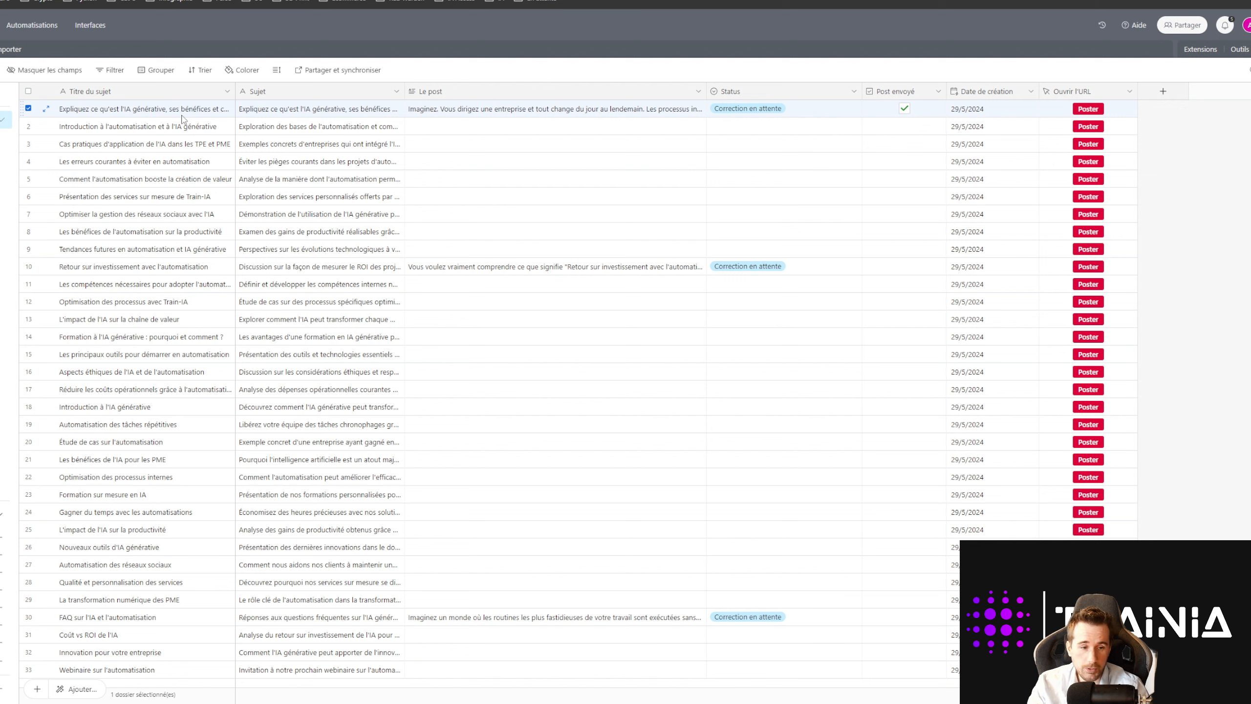
{"action": "left_click", "coordinate": [465, 114]}
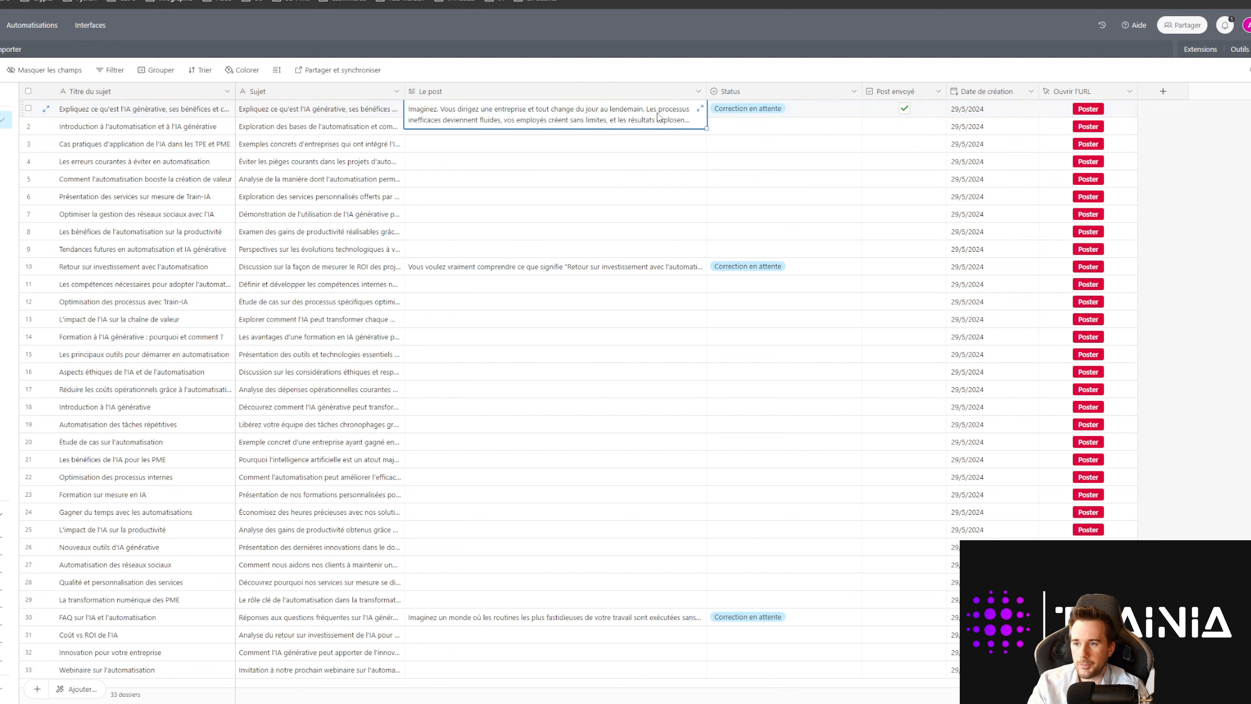
{"action": "left_click", "coordinate": [699, 108]}
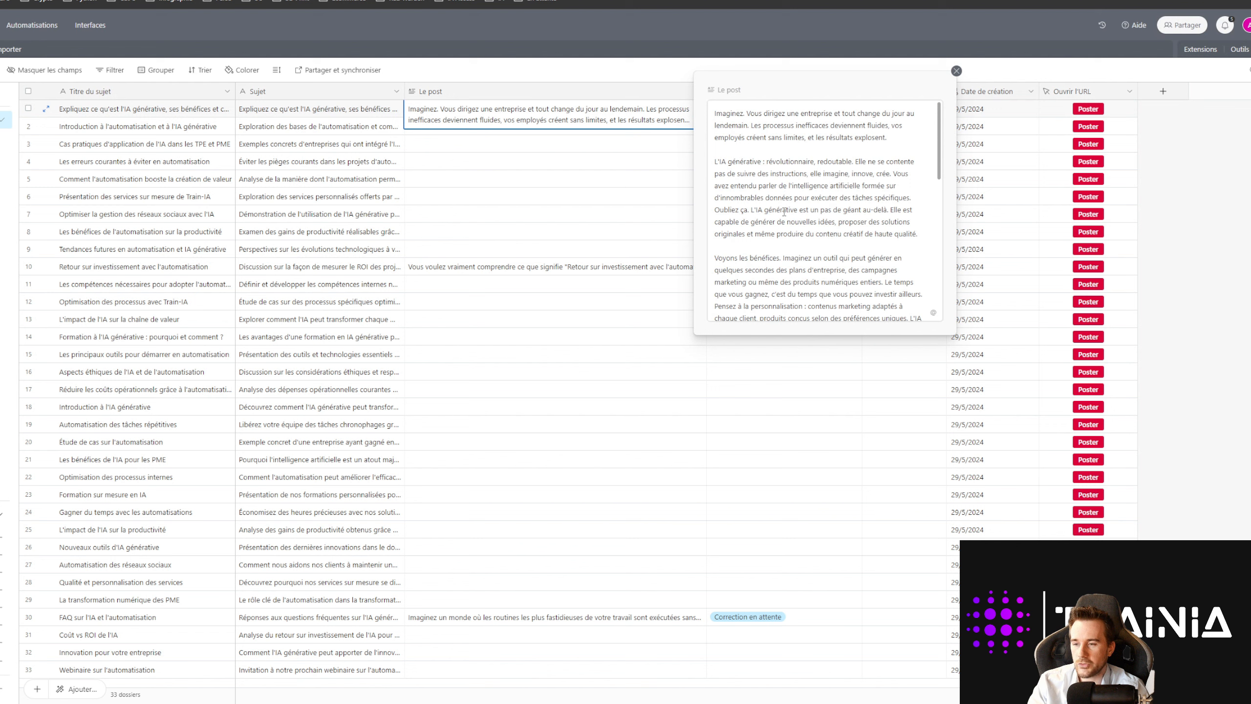
{"action": "left_click", "coordinate": [571, 167]}
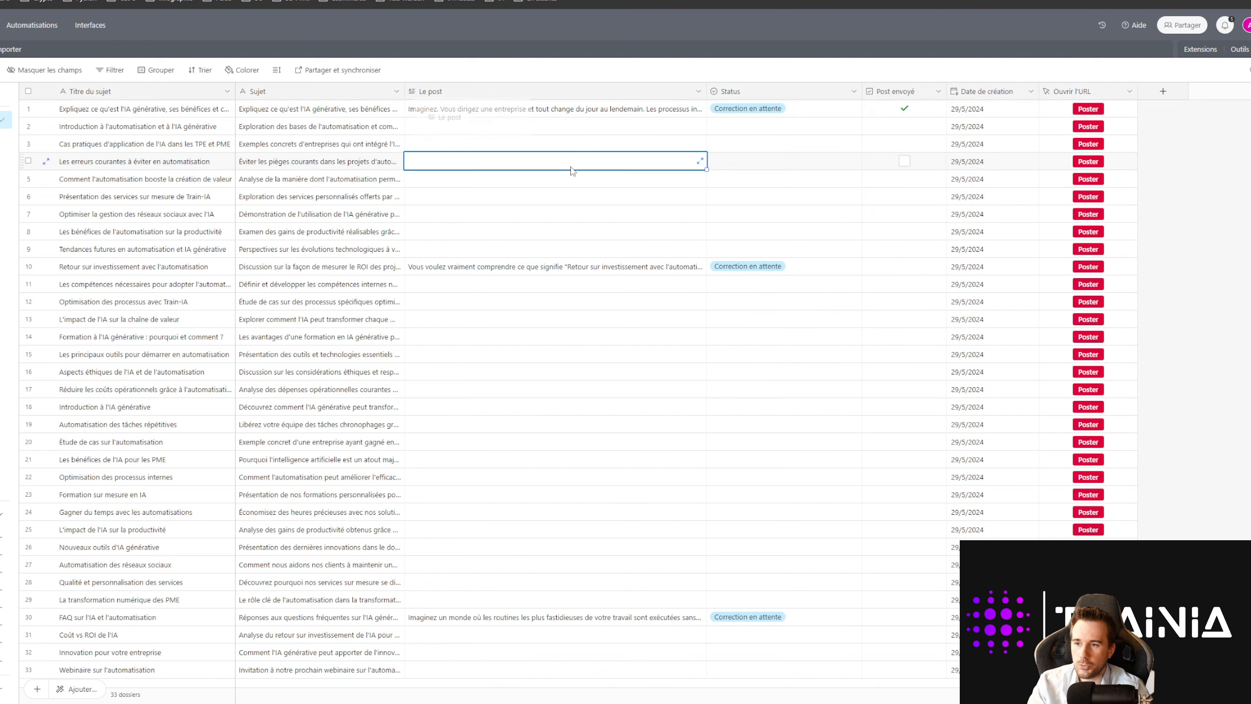
{"action": "left_click", "coordinate": [558, 114]}
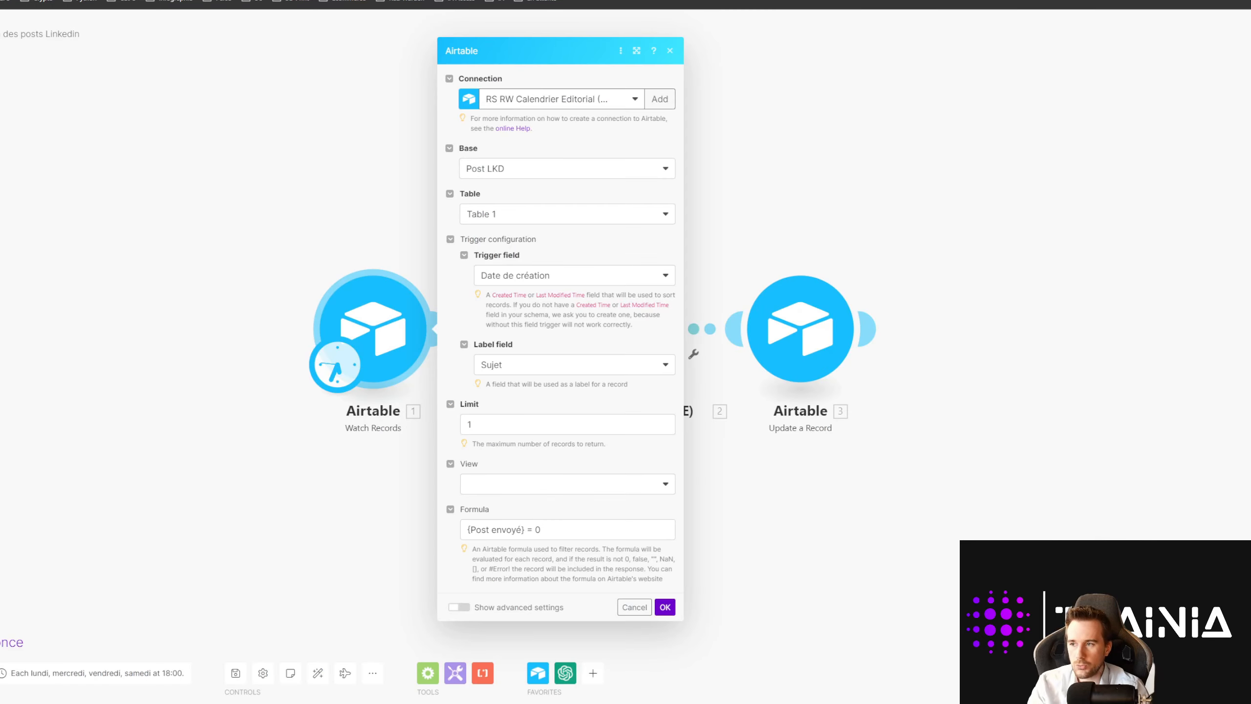
Step: Review the Watch Records and OpenAI completion settings, then exit to the scenario overview
{"action": "left_click", "coordinate": [287, 224]}
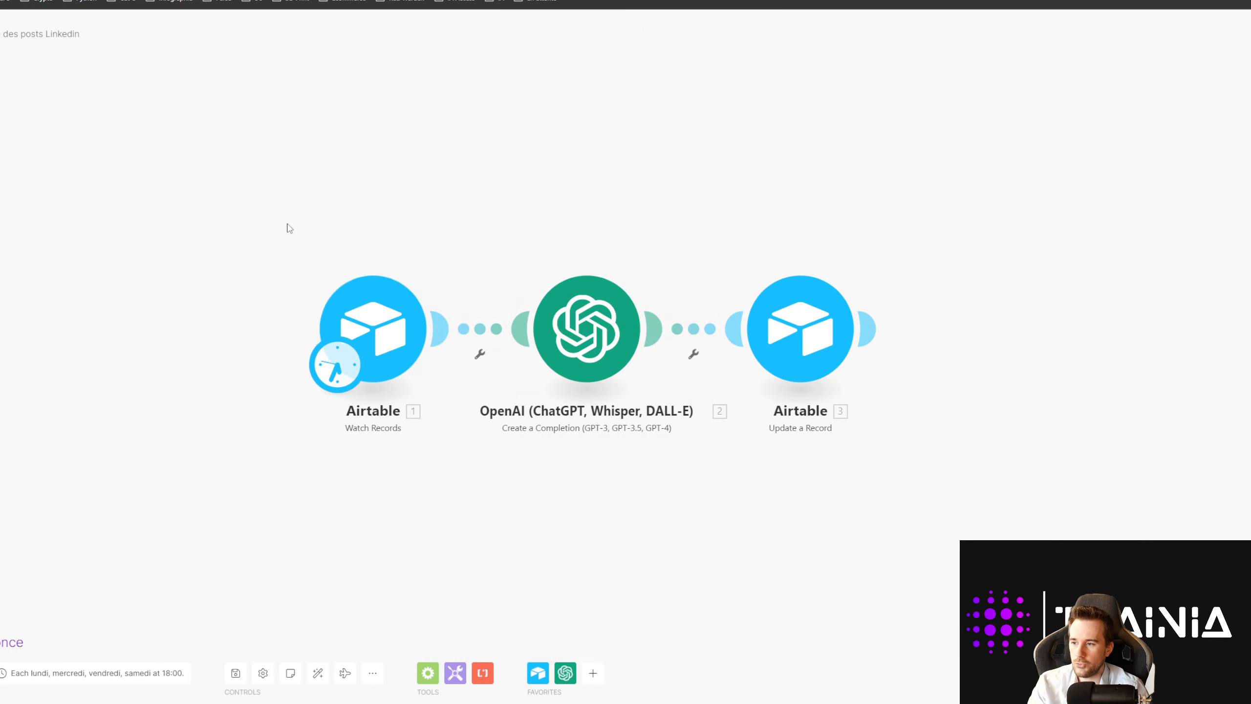
{"action": "left_click", "coordinate": [374, 320]}
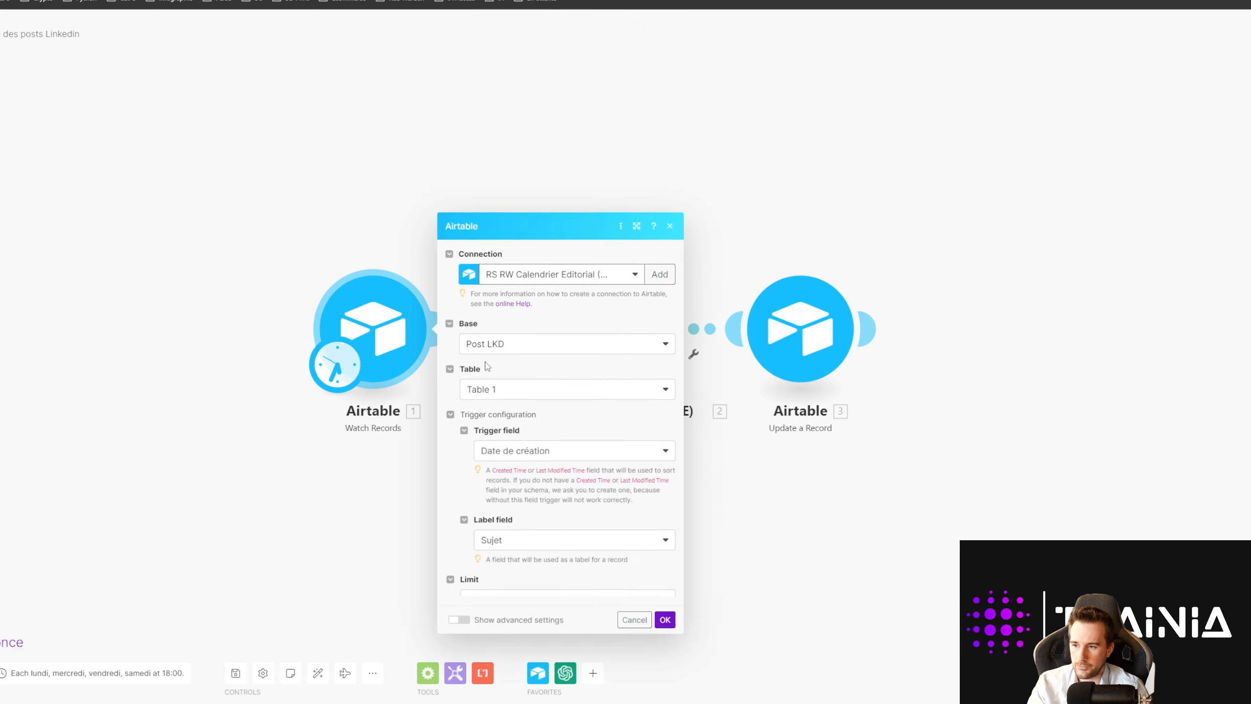
{"action": "left_click", "coordinate": [345, 520]}
{"action": "left_click", "coordinate": [574, 365]}
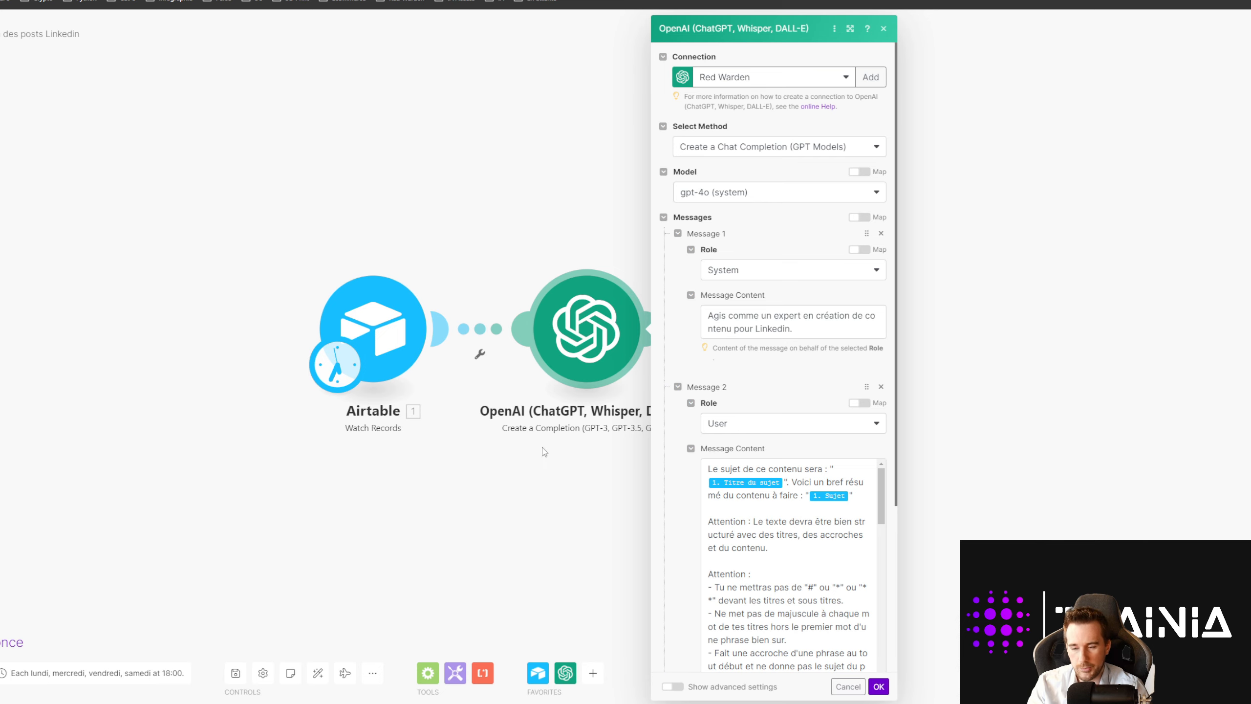
{"action": "left_click", "coordinate": [446, 510]}
{"action": "left_click", "coordinate": [1, 35]}
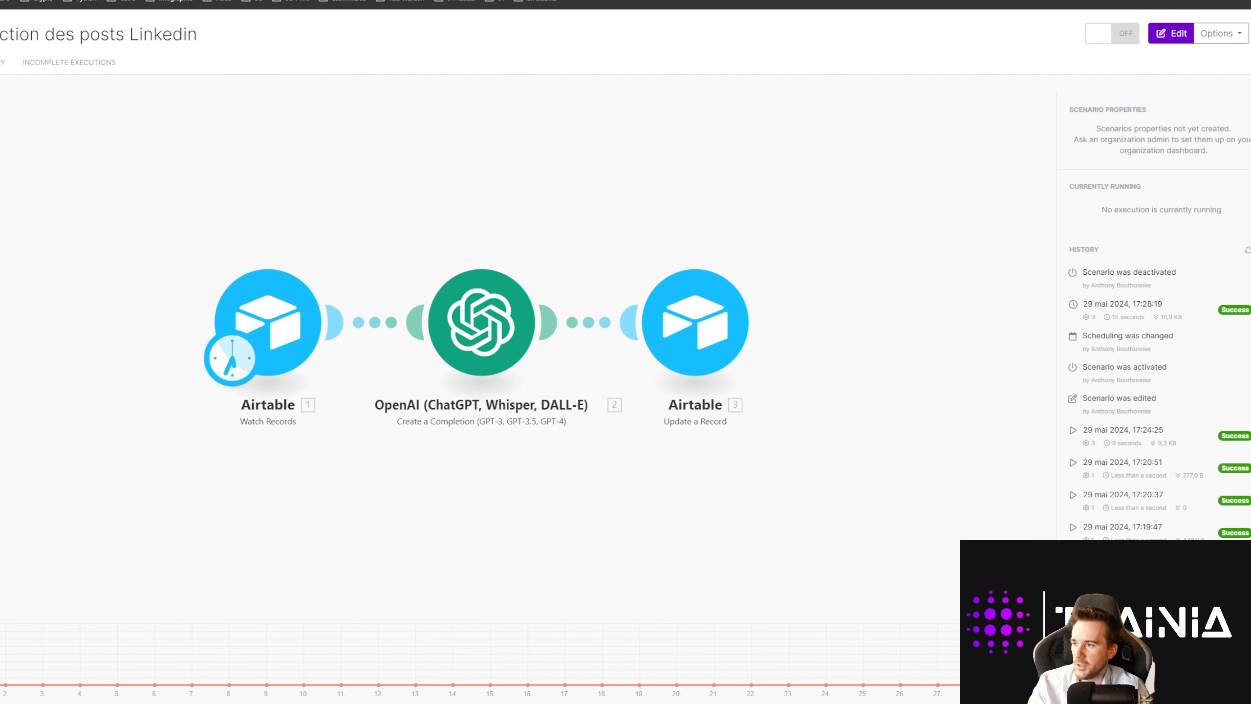
{"action": "left_click", "coordinate": [1, 34]}
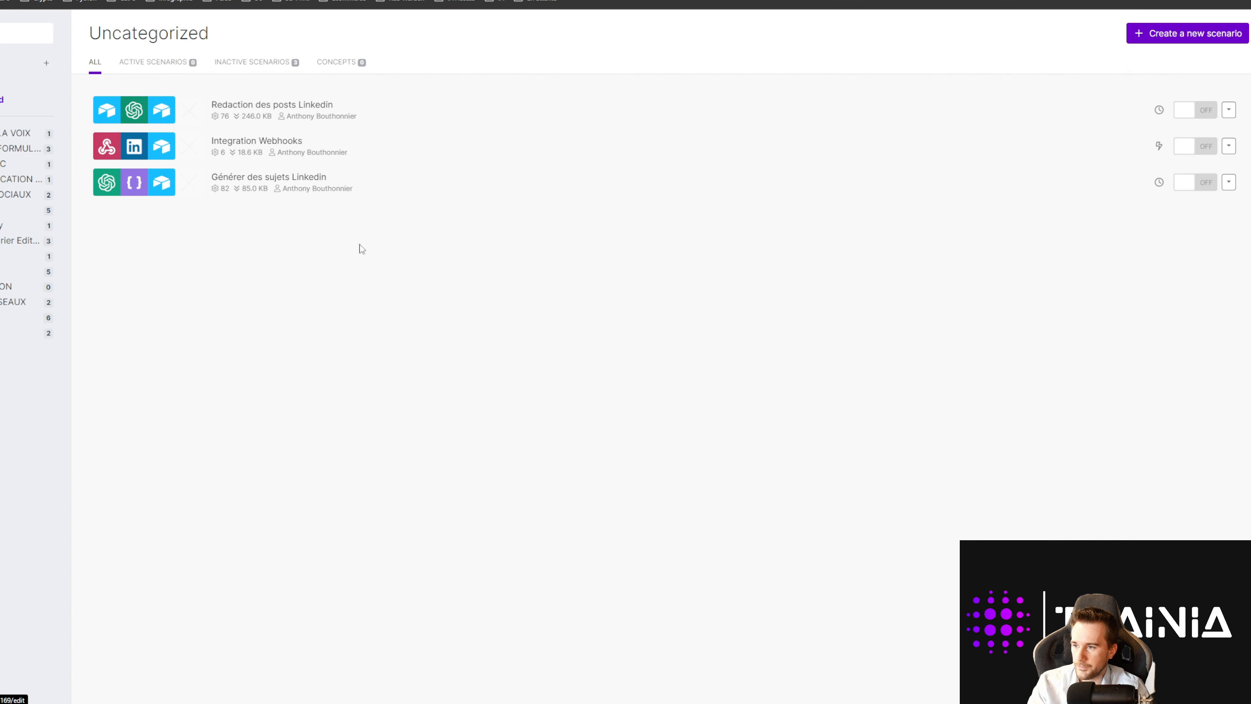
{"action": "left_click", "coordinate": [261, 186]}
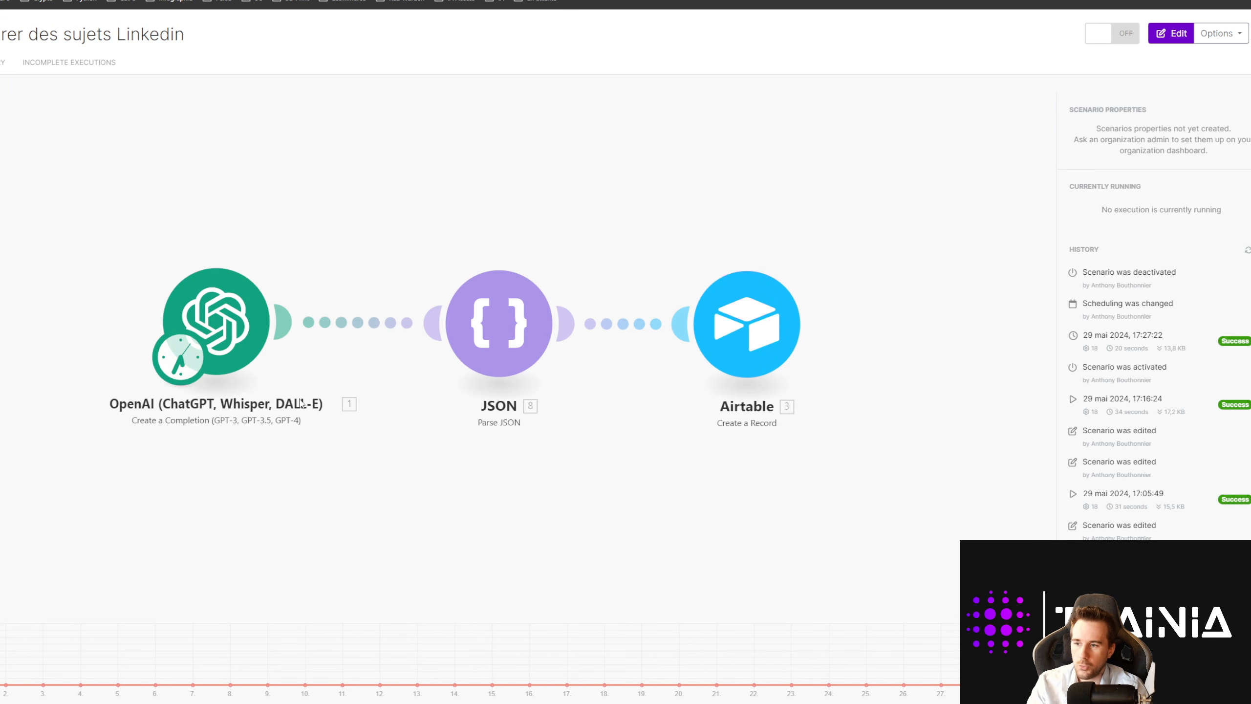
{"action": "left_click", "coordinate": [230, 332]}
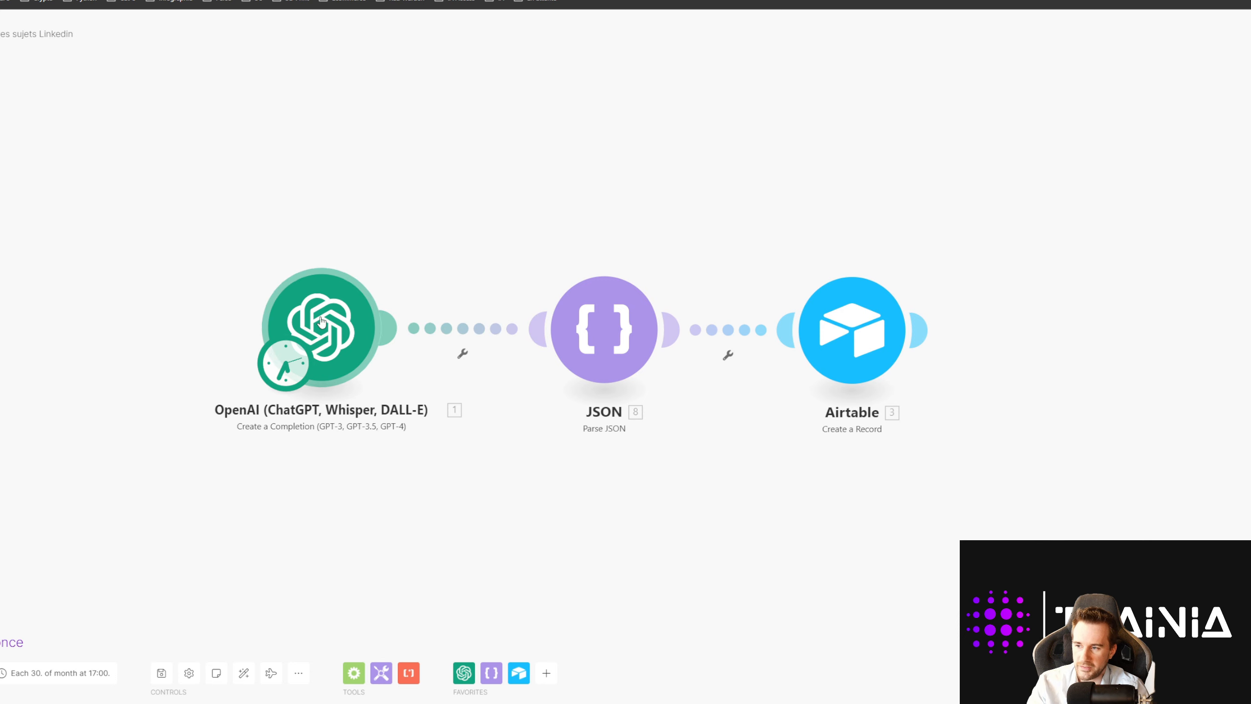
{"action": "left_click", "coordinate": [272, 350]}
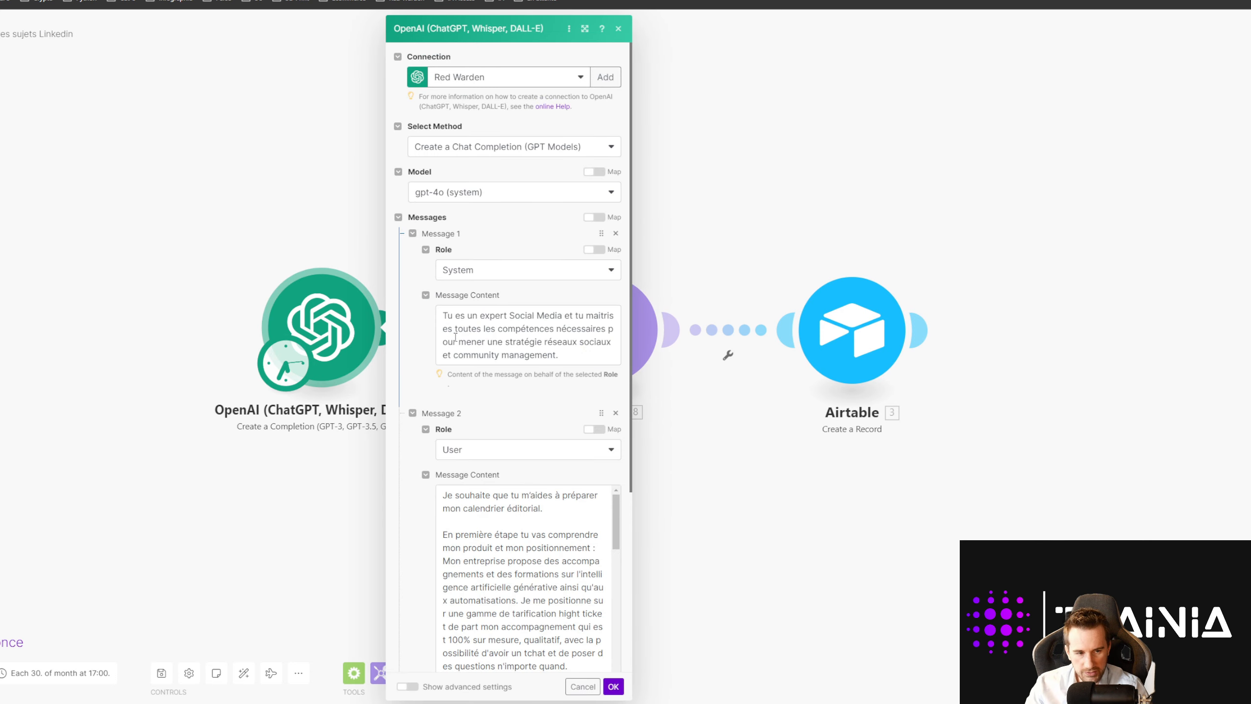
{"action": "scroll", "coordinate": [497, 328], "scroll_direction": "down", "scroll_amount": 3}
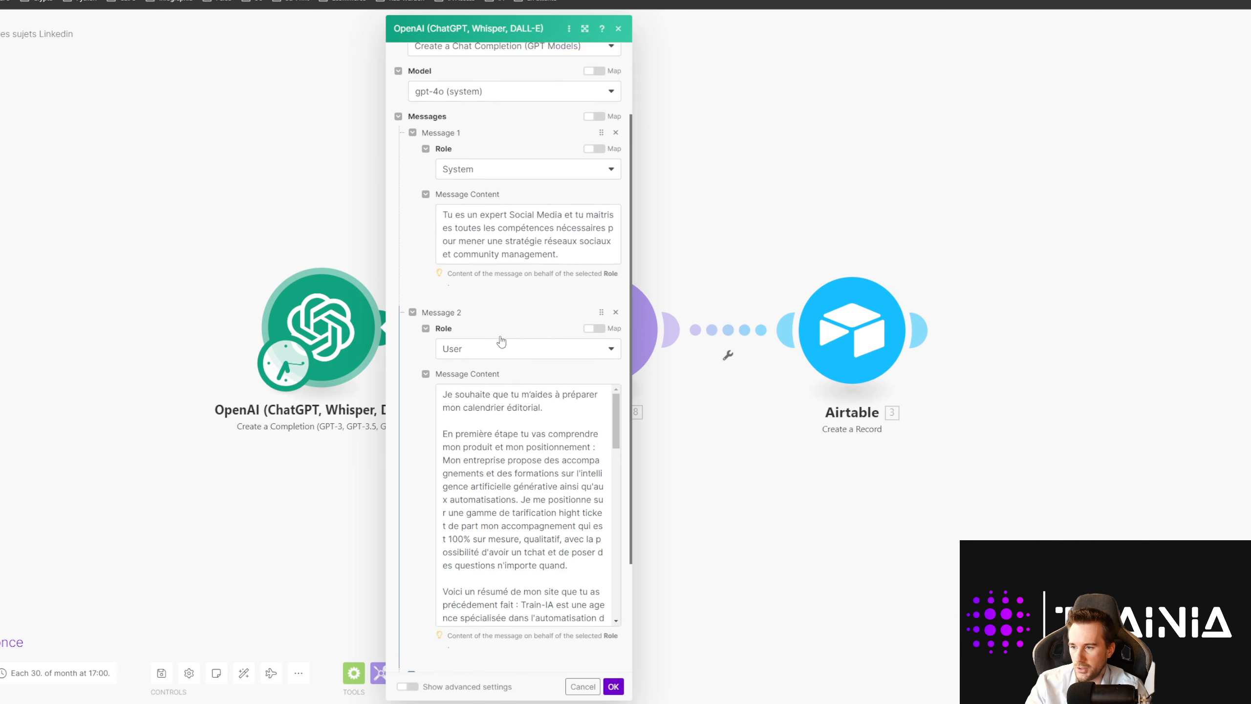
{"action": "left_click", "coordinate": [468, 359]}
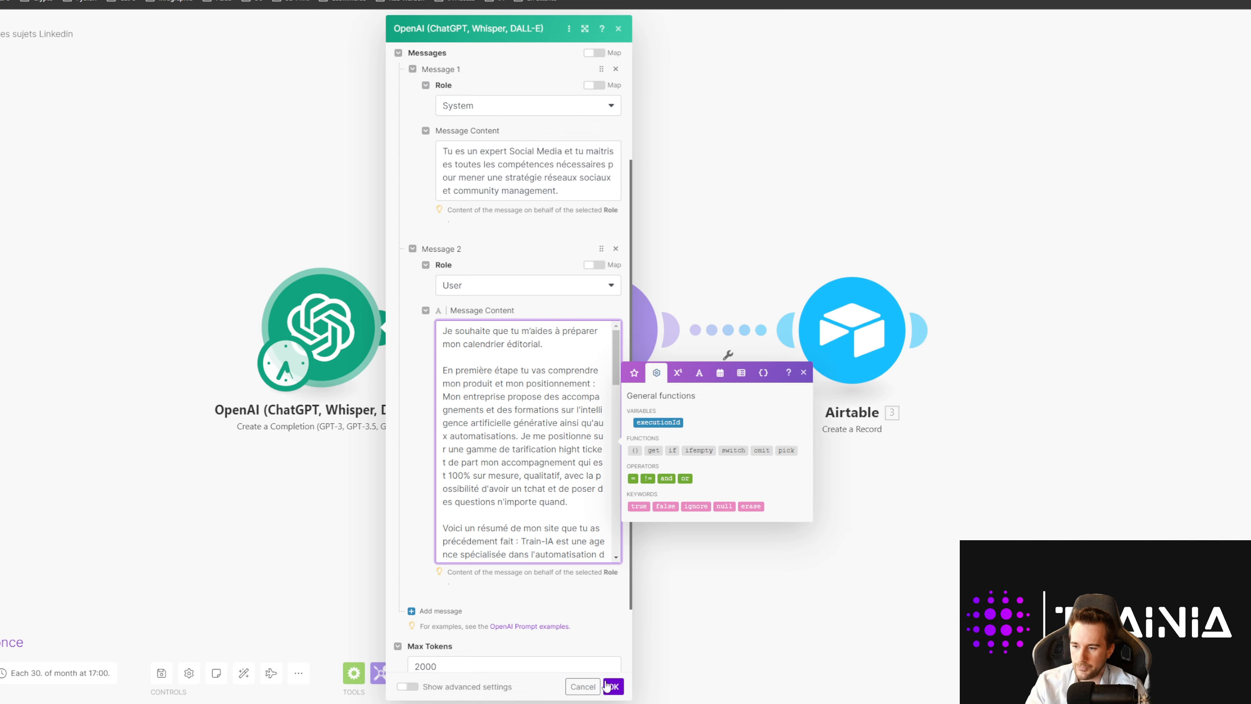
{"action": "left_click", "coordinate": [612, 686]}
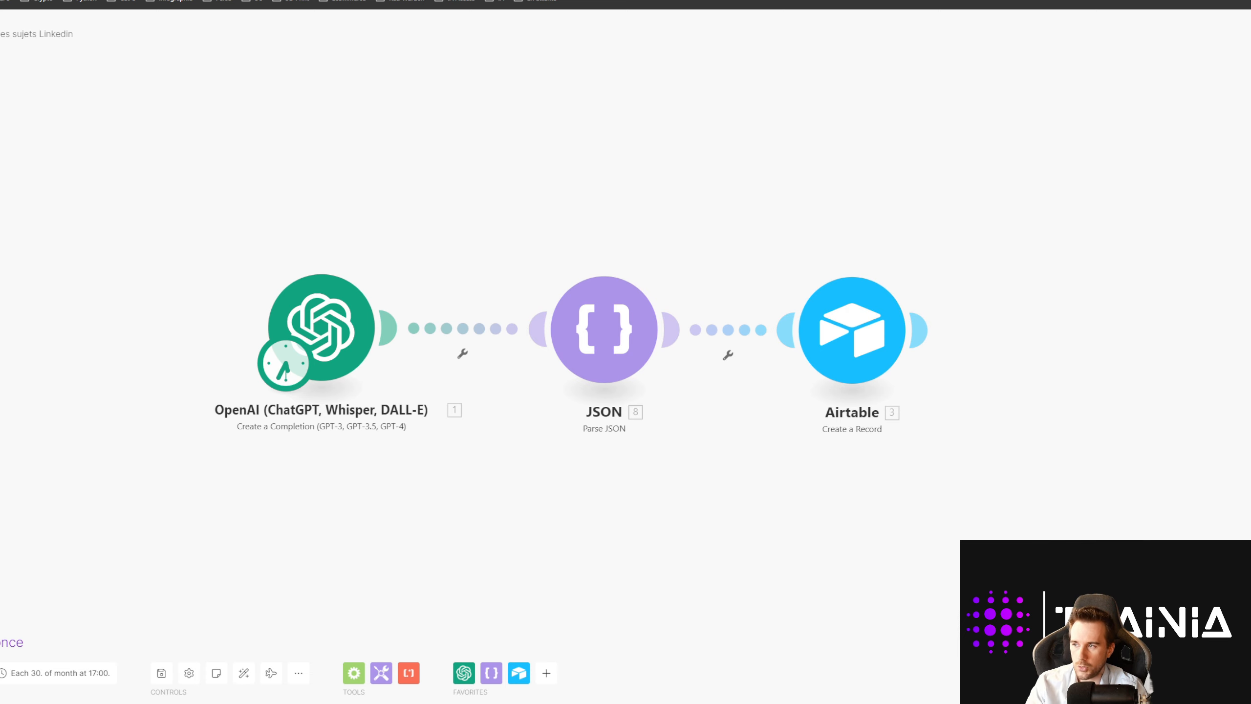
{"action": "left_click", "coordinate": [1, 34]}
{"action": "left_click", "coordinate": [1, 34]}
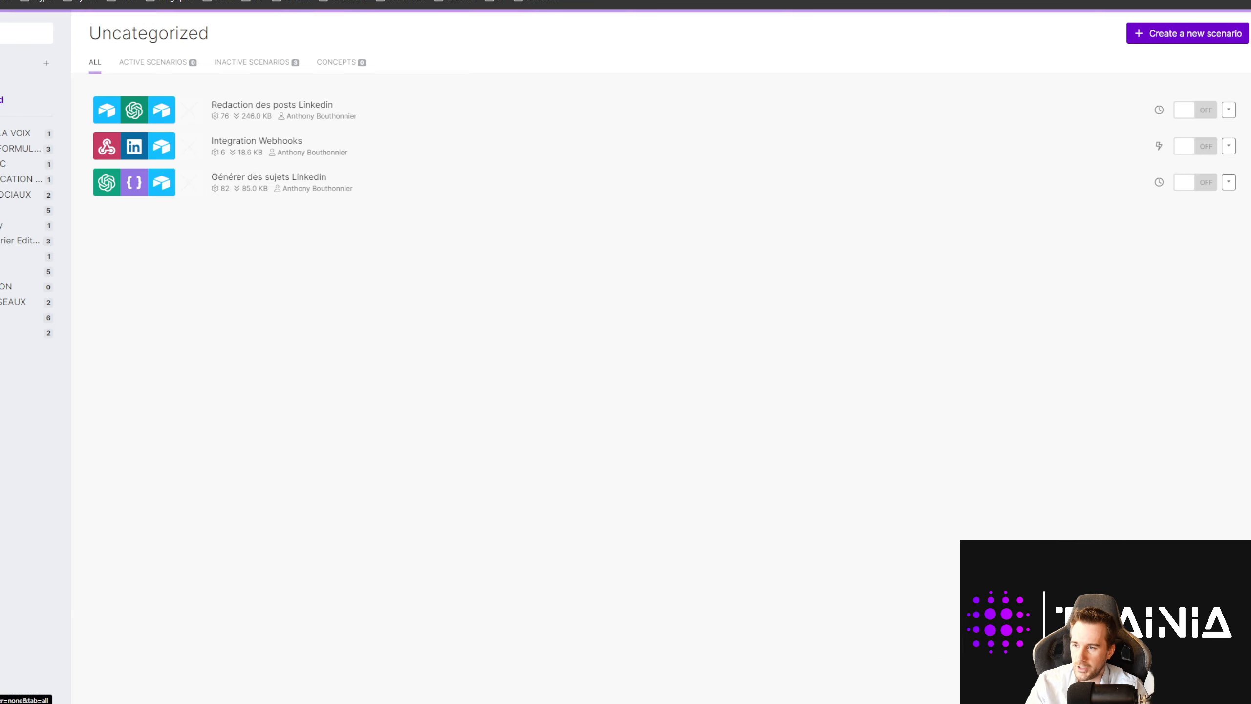
Step: Change the Ouvrir l'URL button field's style to cyan text in Airtable
{"action": "left_click", "coordinate": [492, 1]}
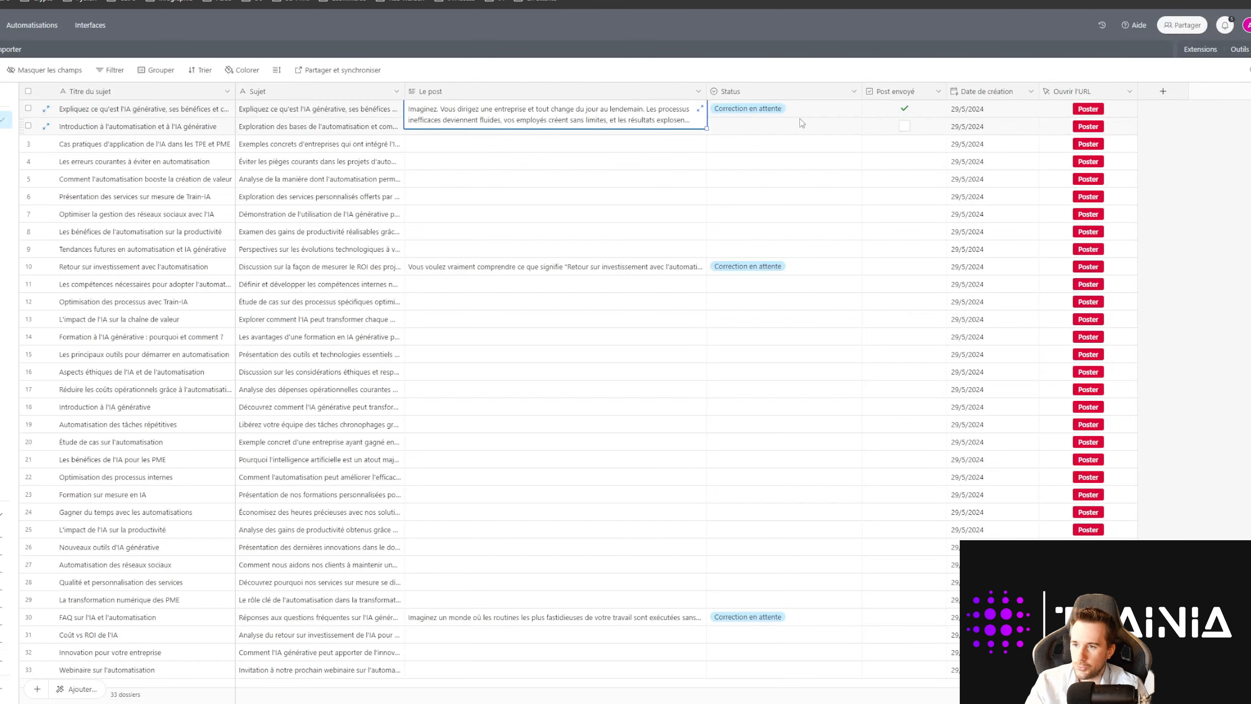
{"action": "left_click", "coordinate": [1130, 92]}
{"action": "left_click", "coordinate": [1118, 117]}
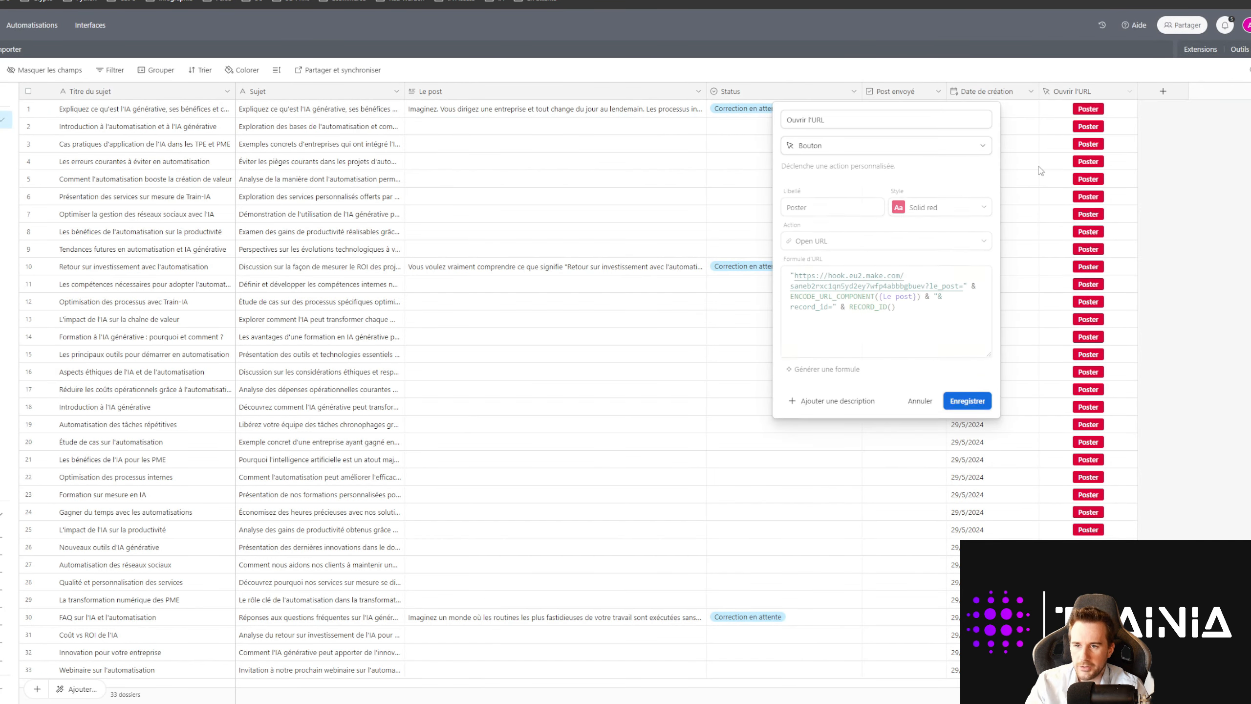
{"action": "left_click", "coordinate": [895, 314]}
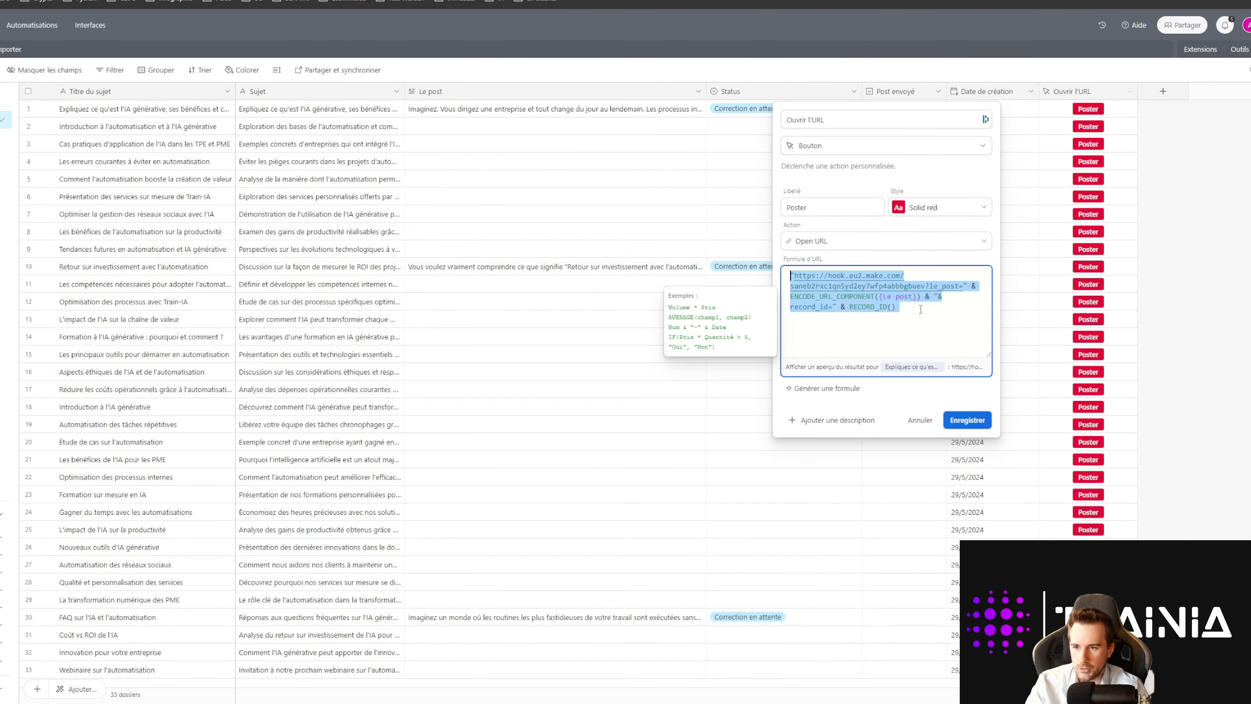
{"action": "left_click", "coordinate": [949, 207]}
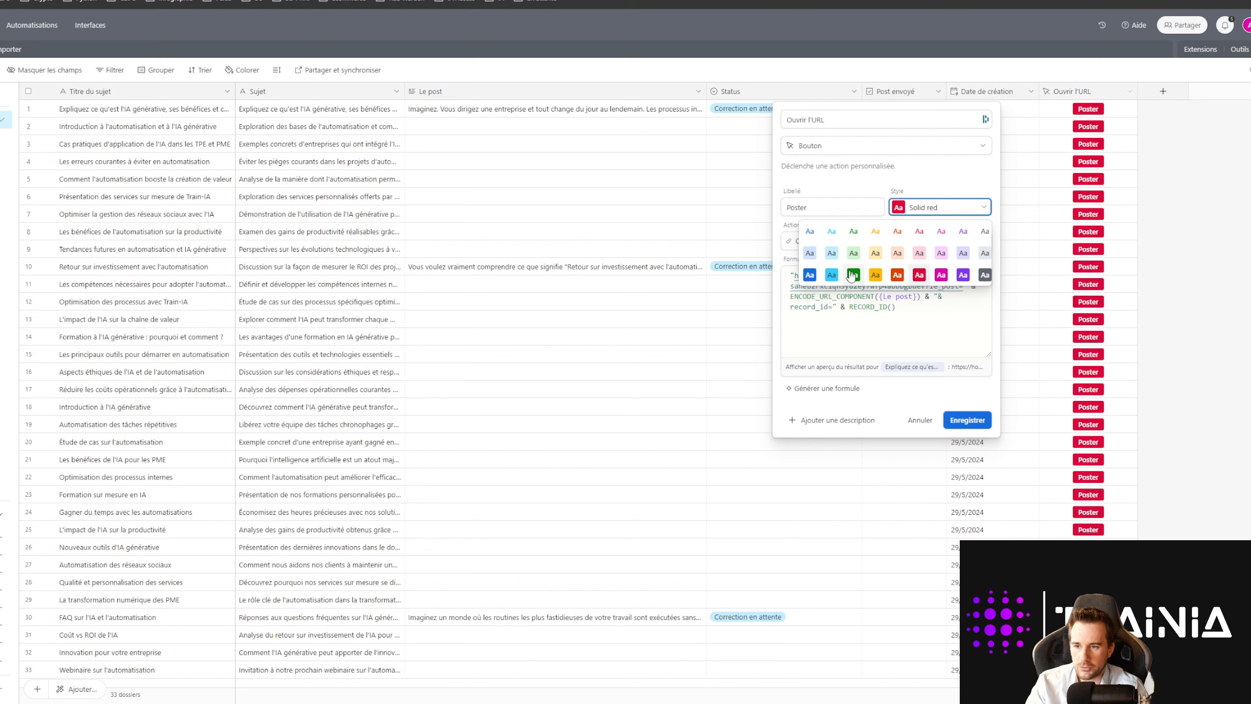
{"action": "left_click", "coordinate": [832, 232]}
{"action": "left_click", "coordinate": [966, 419]}
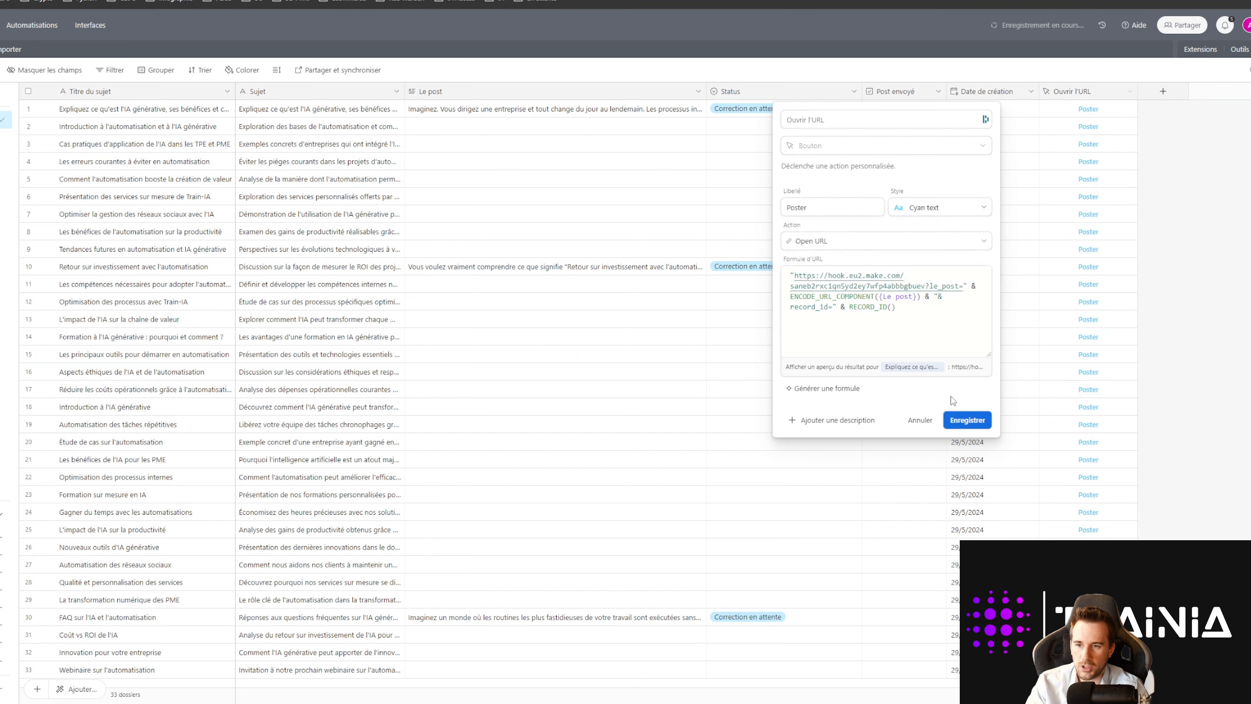
Step: Restore the Ouvrir l'URL Poster buttons to the Solid red style and return to Make
{"action": "left_click", "coordinate": [1104, 92]}
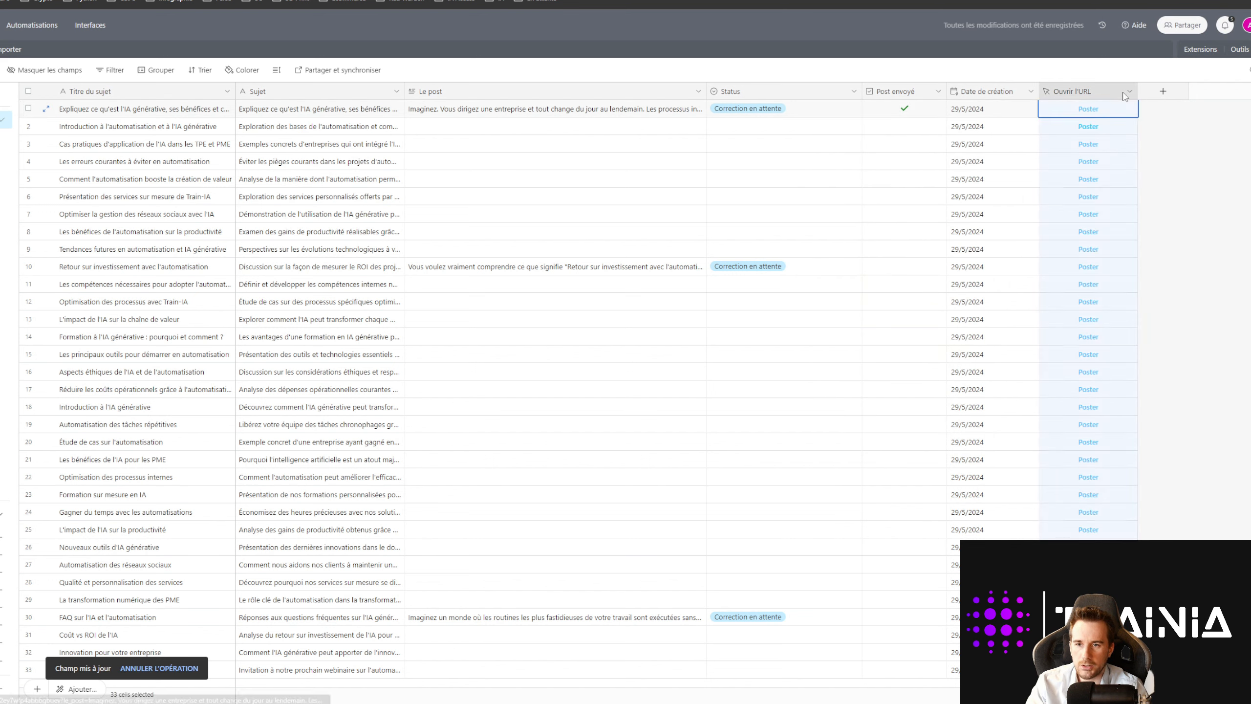
{"action": "left_click", "coordinate": [1129, 92]}
{"action": "left_click", "coordinate": [1107, 118]}
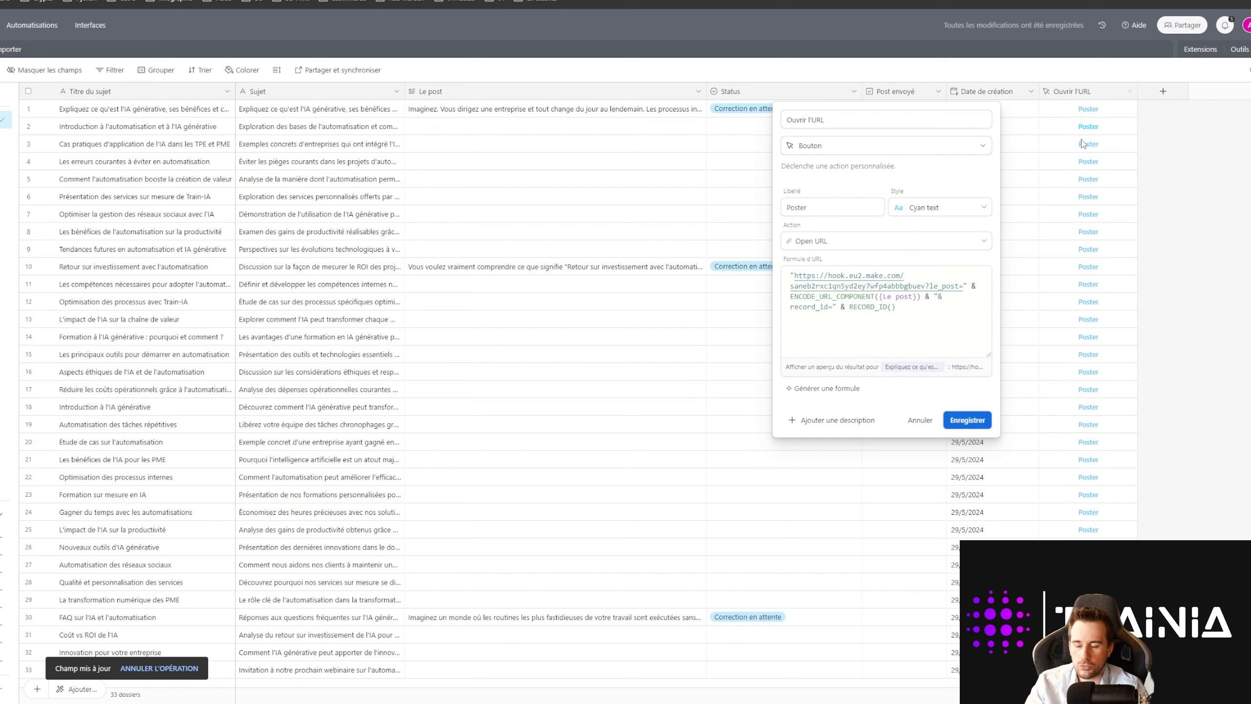
{"action": "left_click", "coordinate": [965, 207]}
{"action": "left_click", "coordinate": [917, 266]}
{"action": "left_click", "coordinate": [966, 420]}
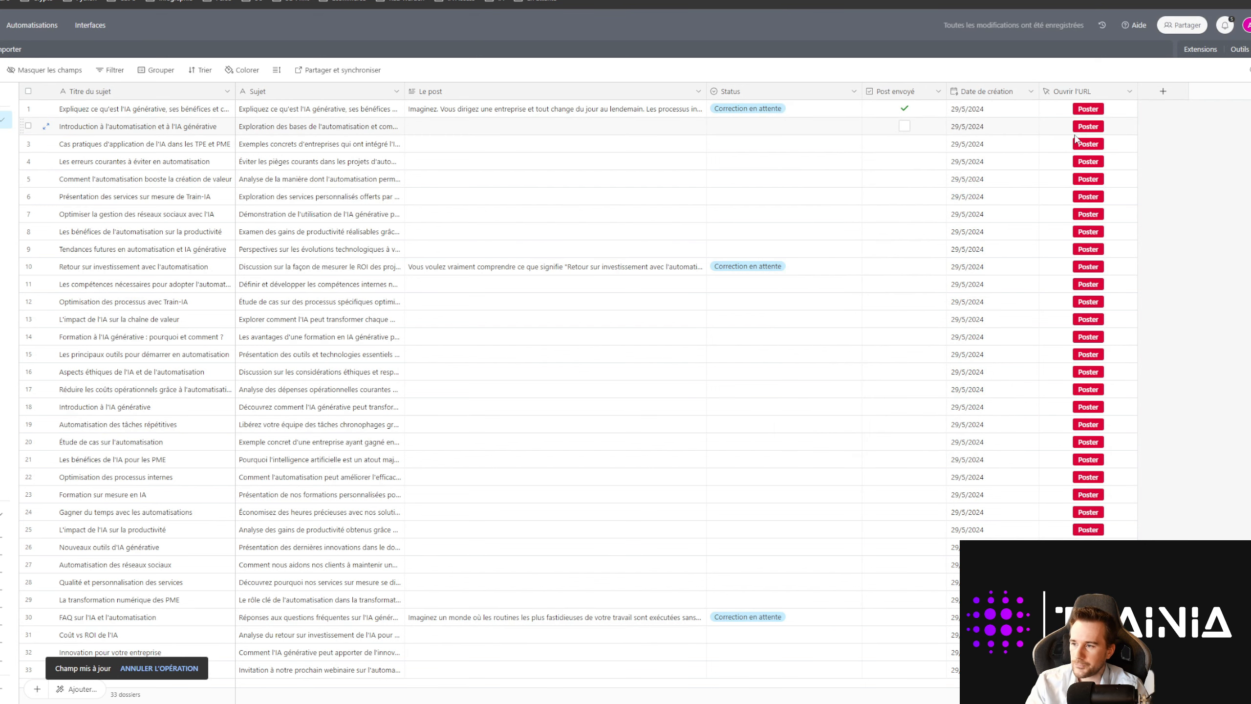
{"action": "key", "text": "ctrl+Tab"}
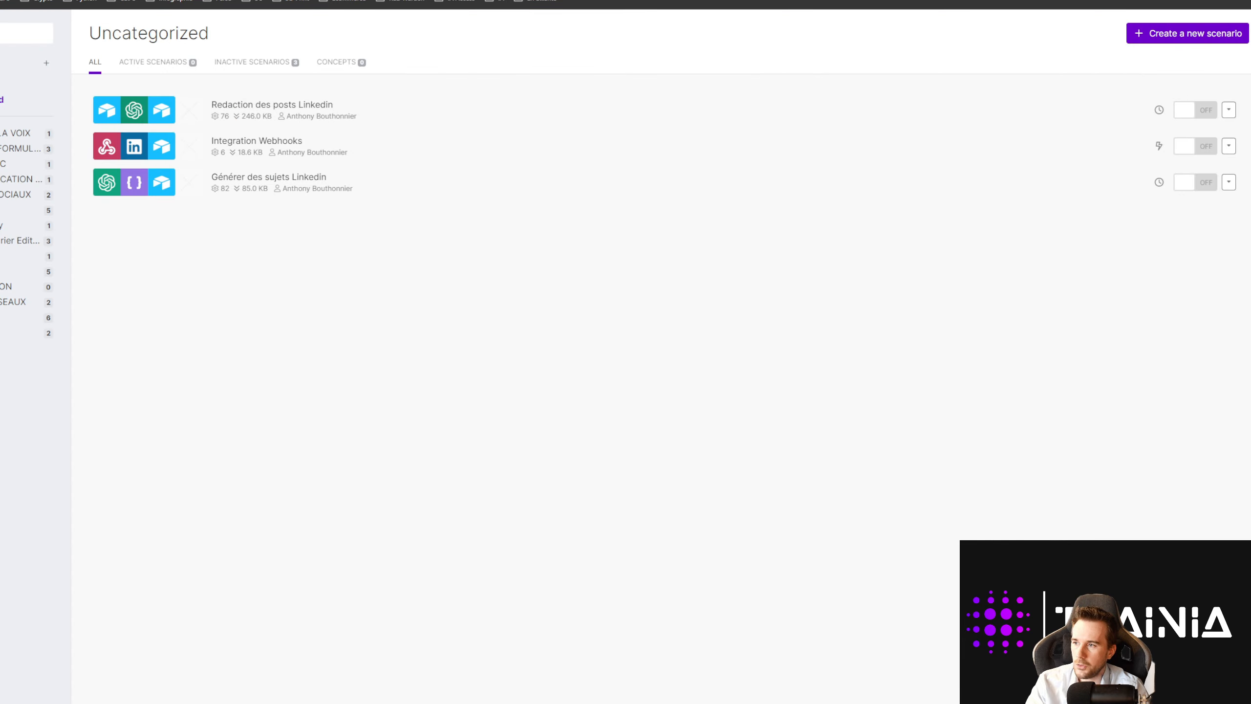
{"action": "left_click", "coordinate": [264, 115]}
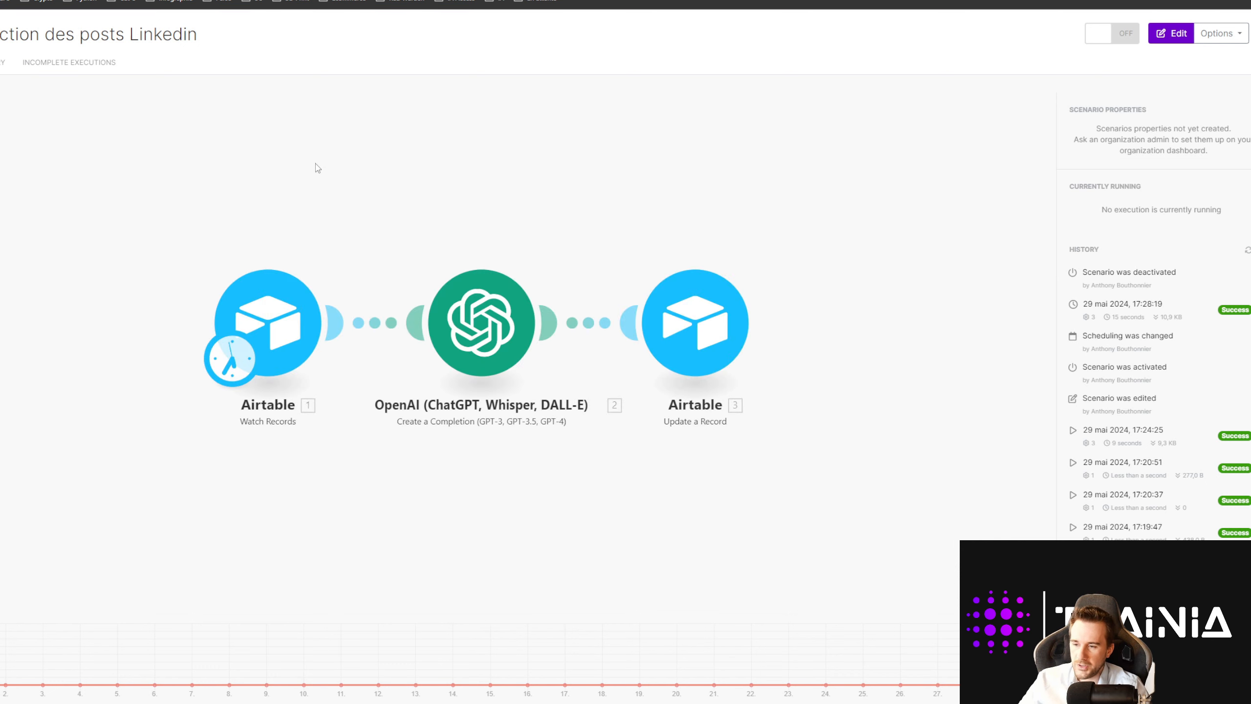
{"action": "left_click", "coordinate": [737, 328]}
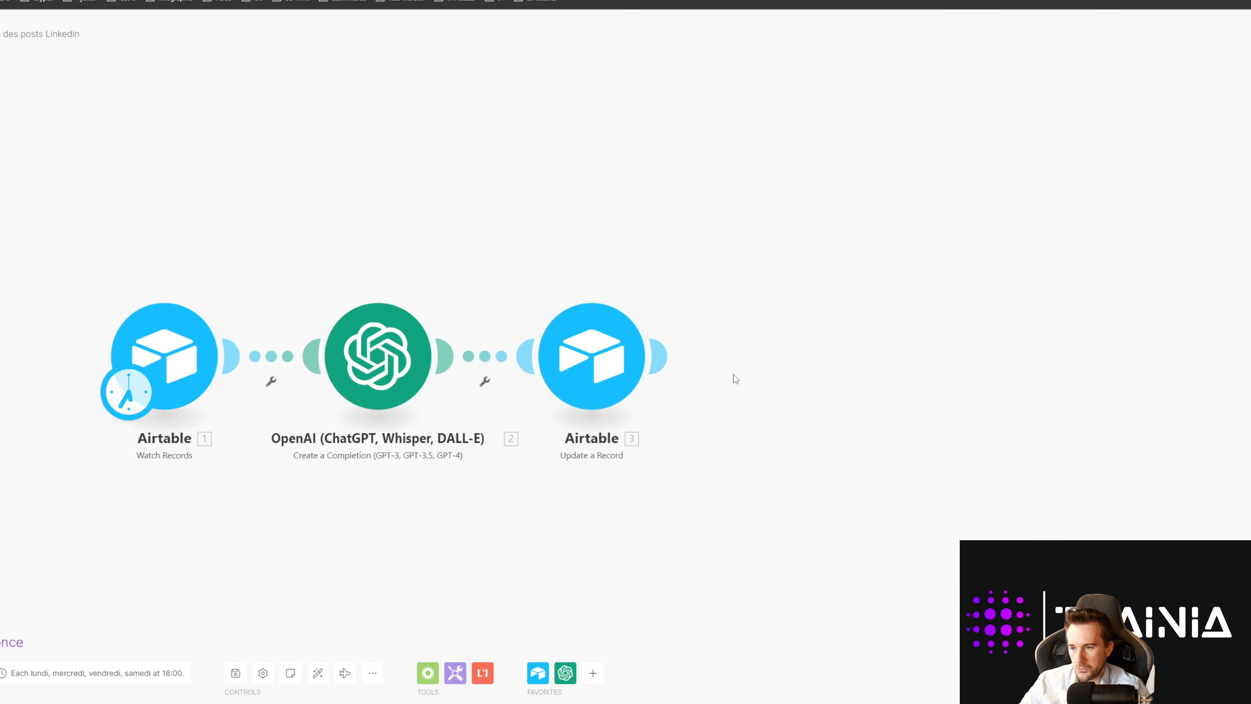
{"action": "left_click", "coordinate": [665, 363]}
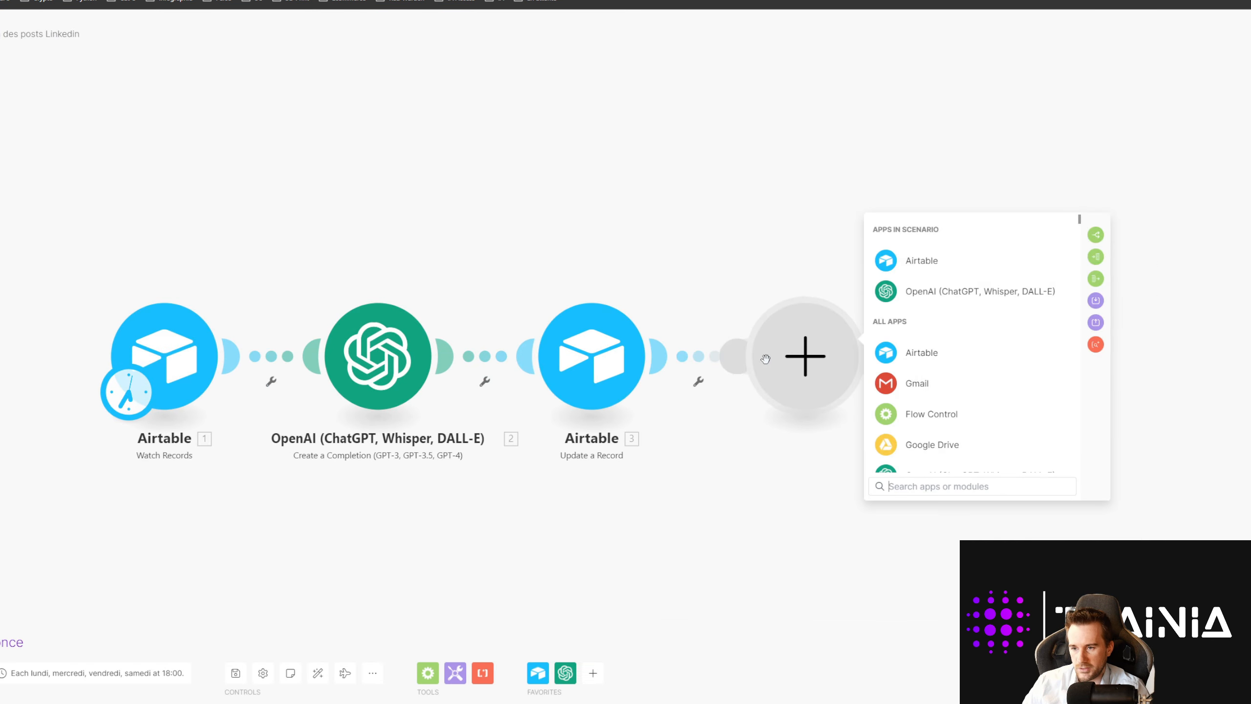
{"action": "scroll", "coordinate": [958, 372], "scroll_direction": "down", "scroll_amount": 2}
{"action": "scroll", "coordinate": [959, 372], "scroll_direction": "down", "scroll_amount": 3}
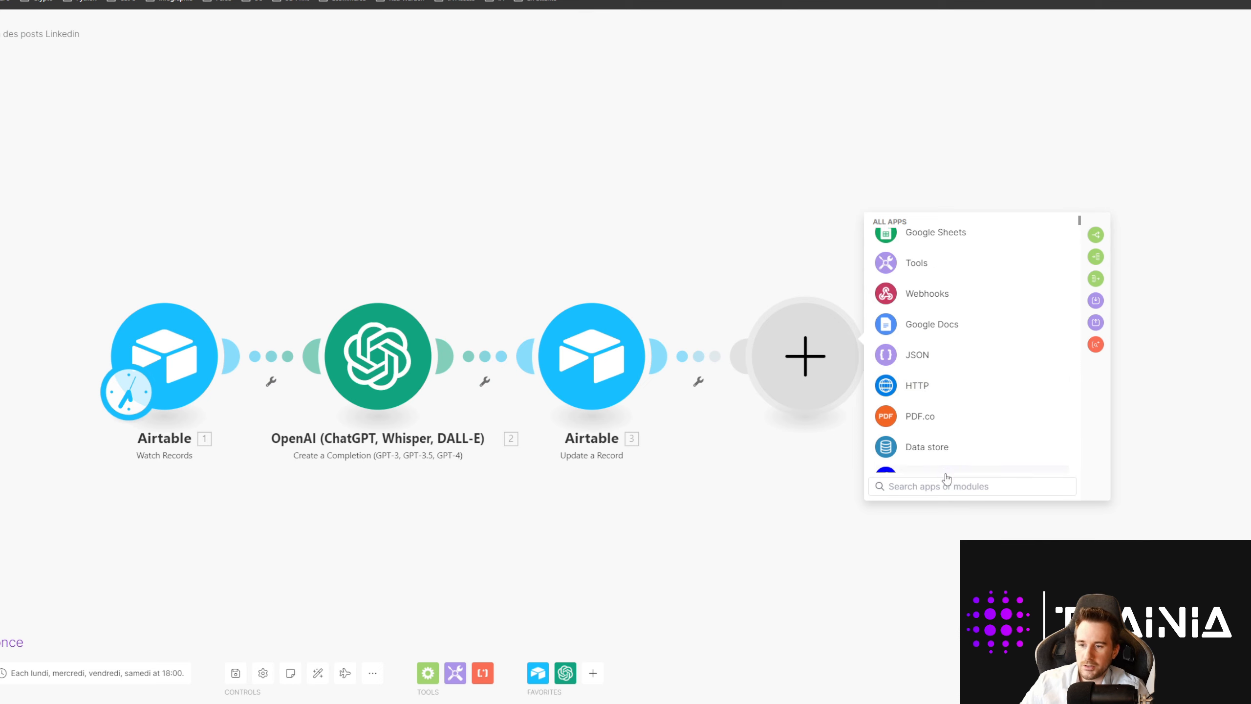
{"action": "type", "text": "linked"}
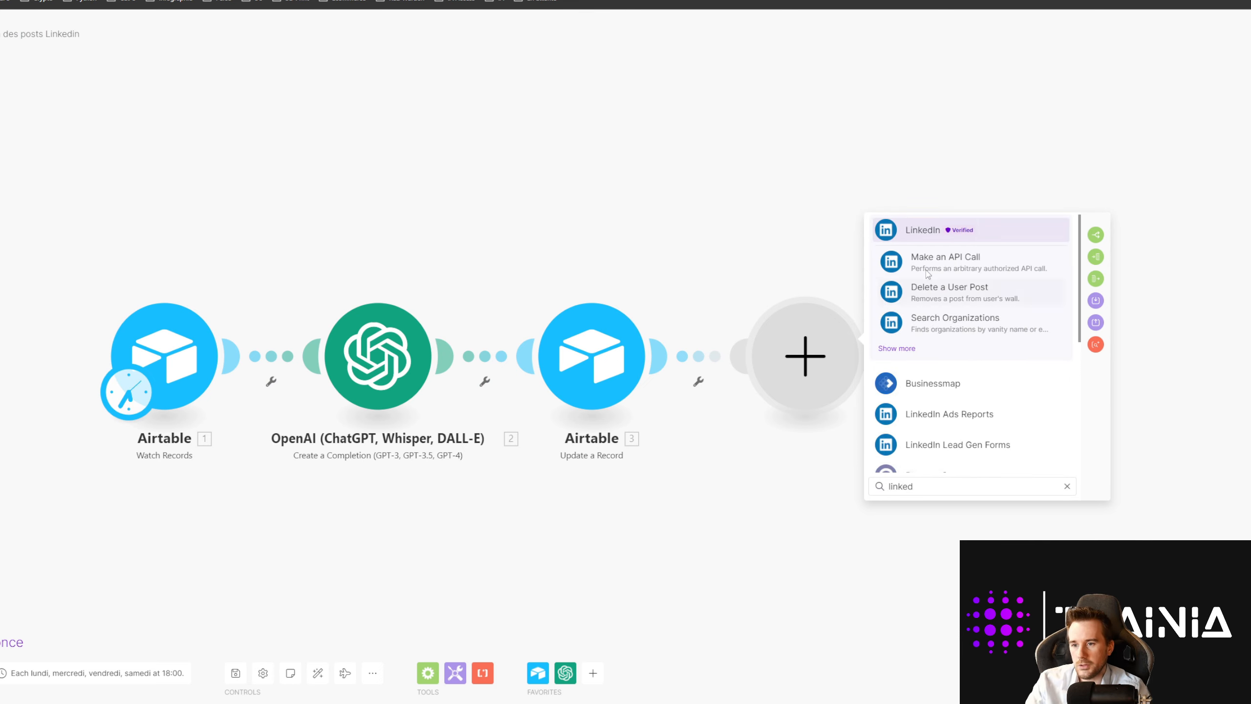
{"action": "left_click", "coordinate": [929, 233]}
{"action": "left_click", "coordinate": [944, 325]}
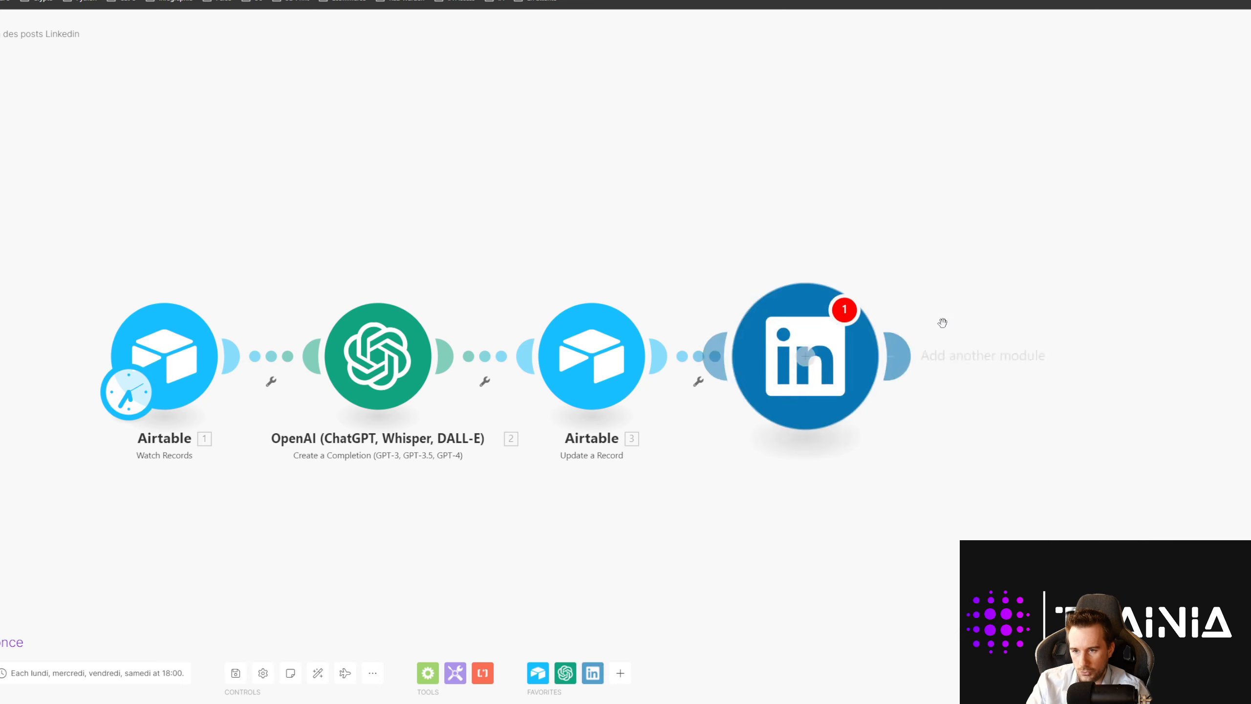
{"action": "left_click", "coordinate": [931, 215]}
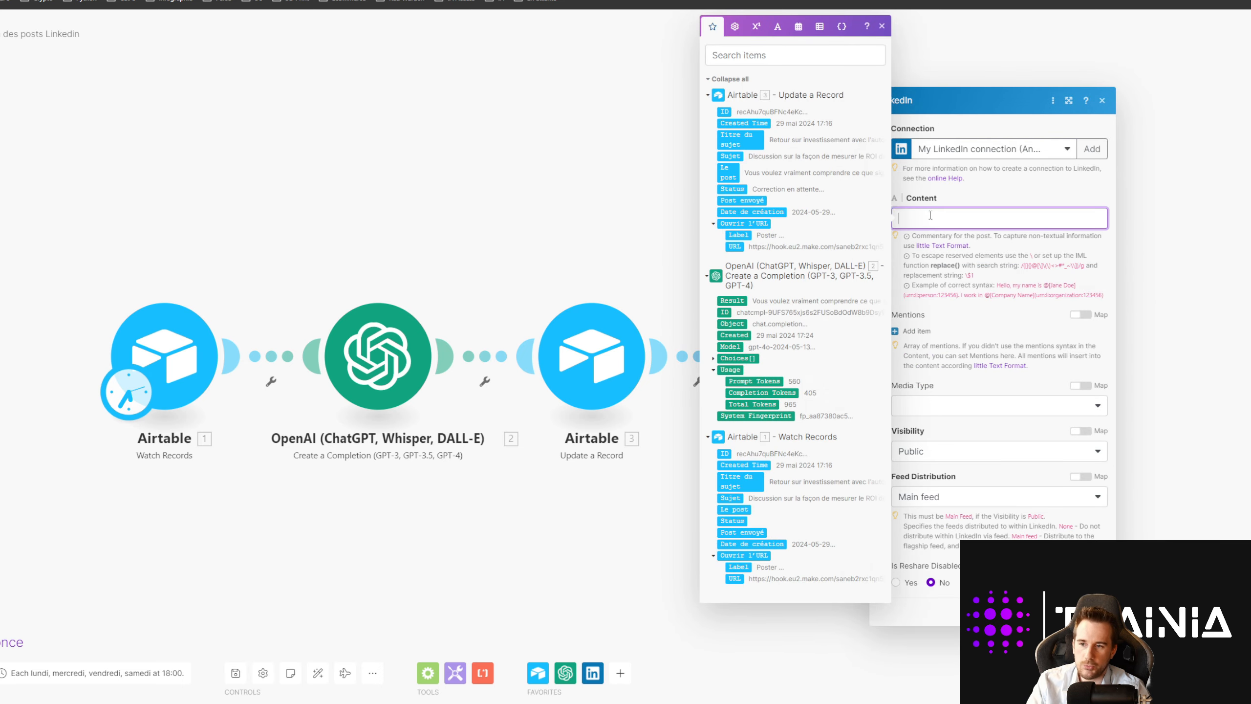
{"action": "left_click", "coordinate": [714, 359]}
{"action": "left_click", "coordinate": [722, 416]}
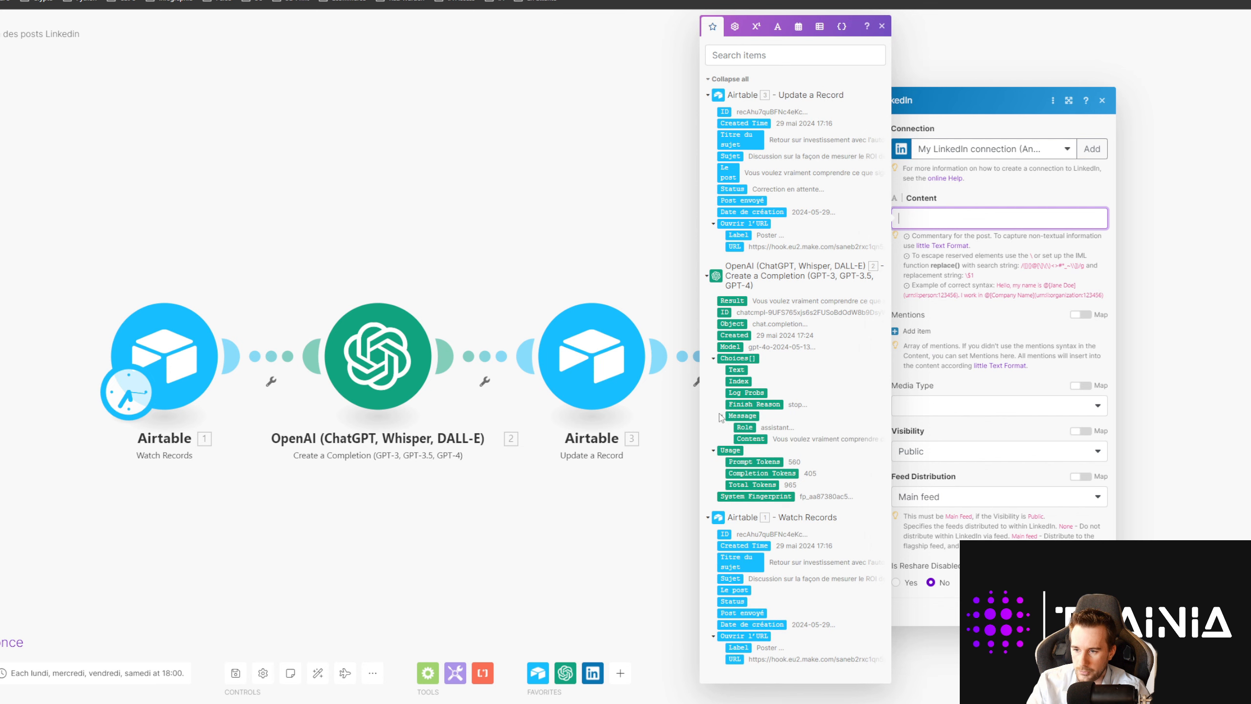
{"action": "left_click", "coordinate": [741, 437]}
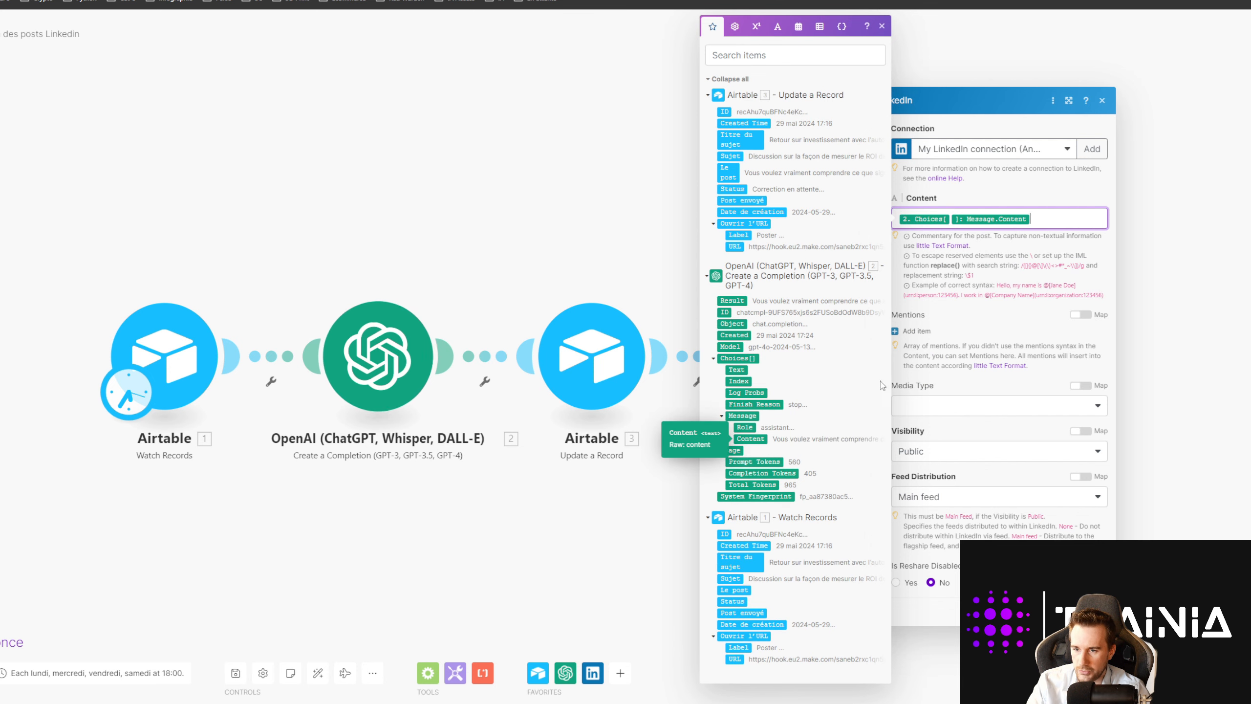
{"action": "left_click", "coordinate": [973, 318]}
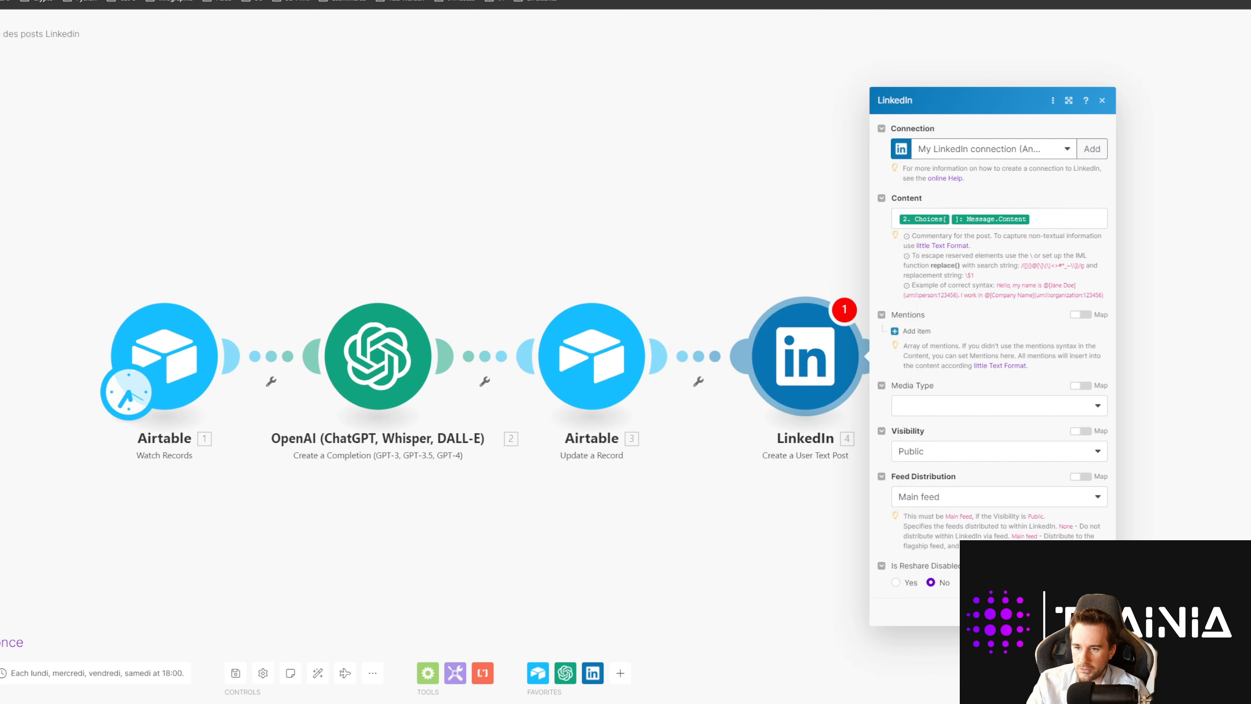
{"action": "left_click", "coordinate": [1091, 611]}
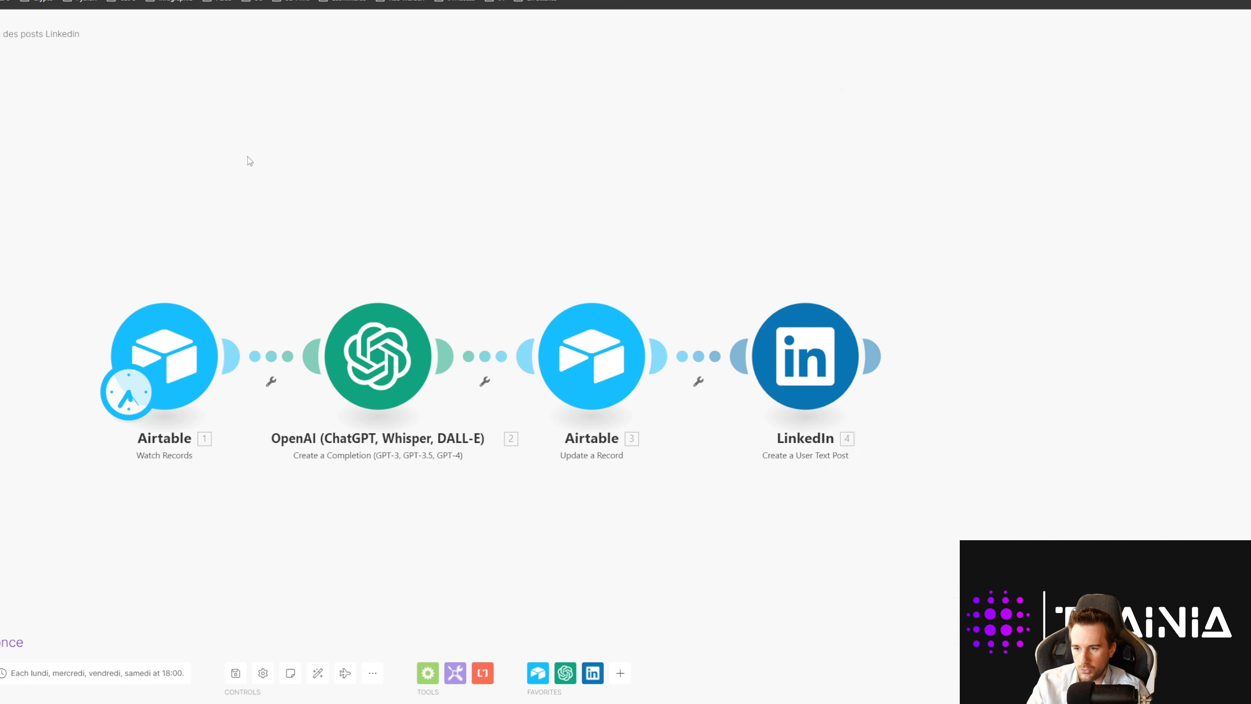
{"action": "right_click", "coordinate": [781, 367]}
{"action": "left_click", "coordinate": [308, 141]}
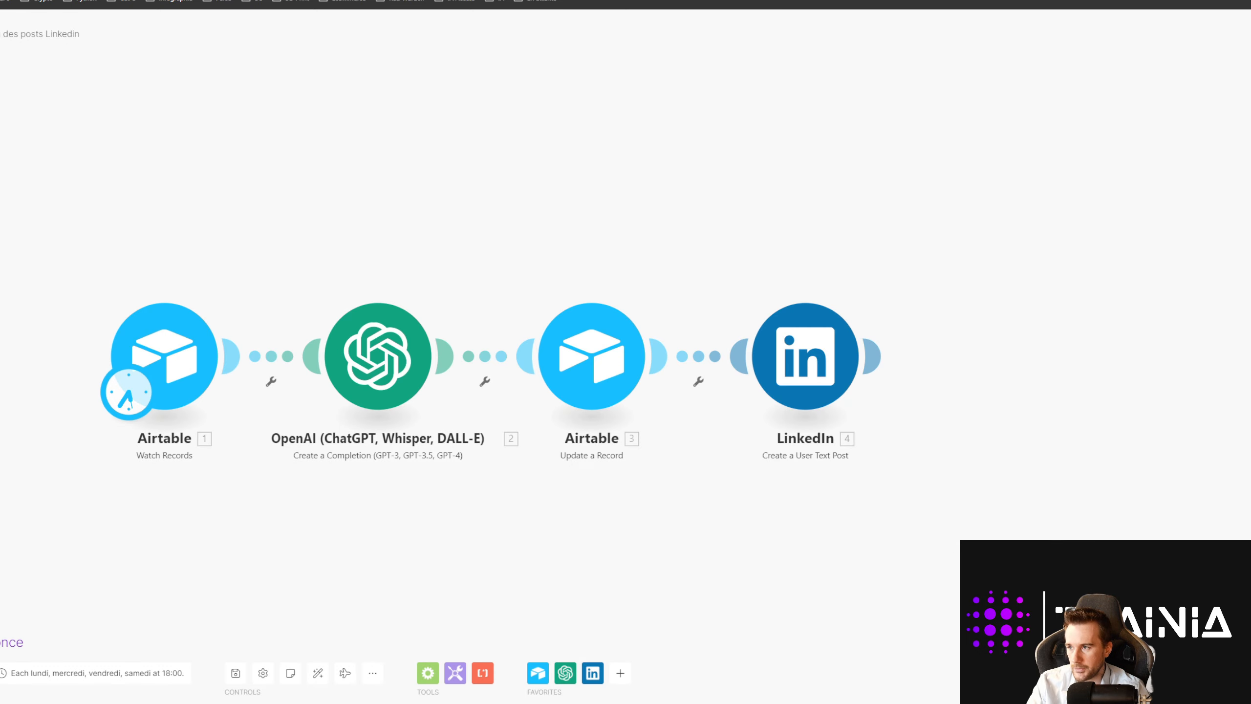
{"action": "right_click", "coordinate": [823, 369]}
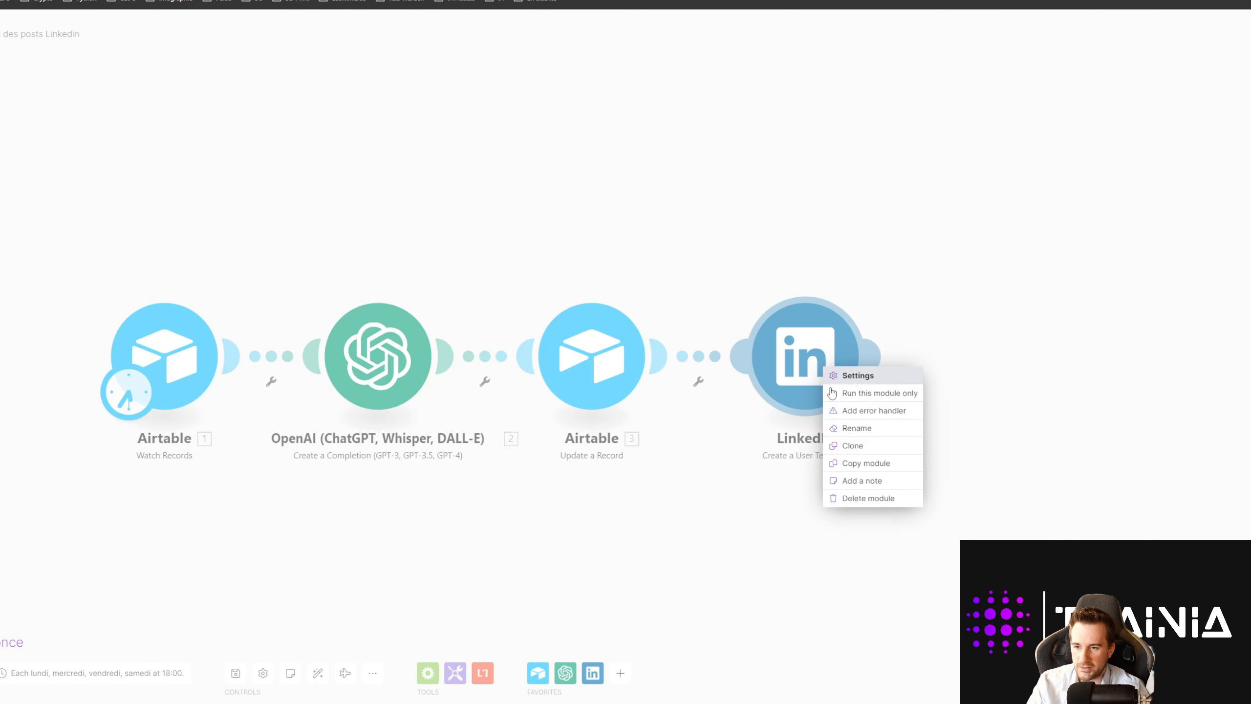
{"action": "left_click", "coordinate": [863, 504]}
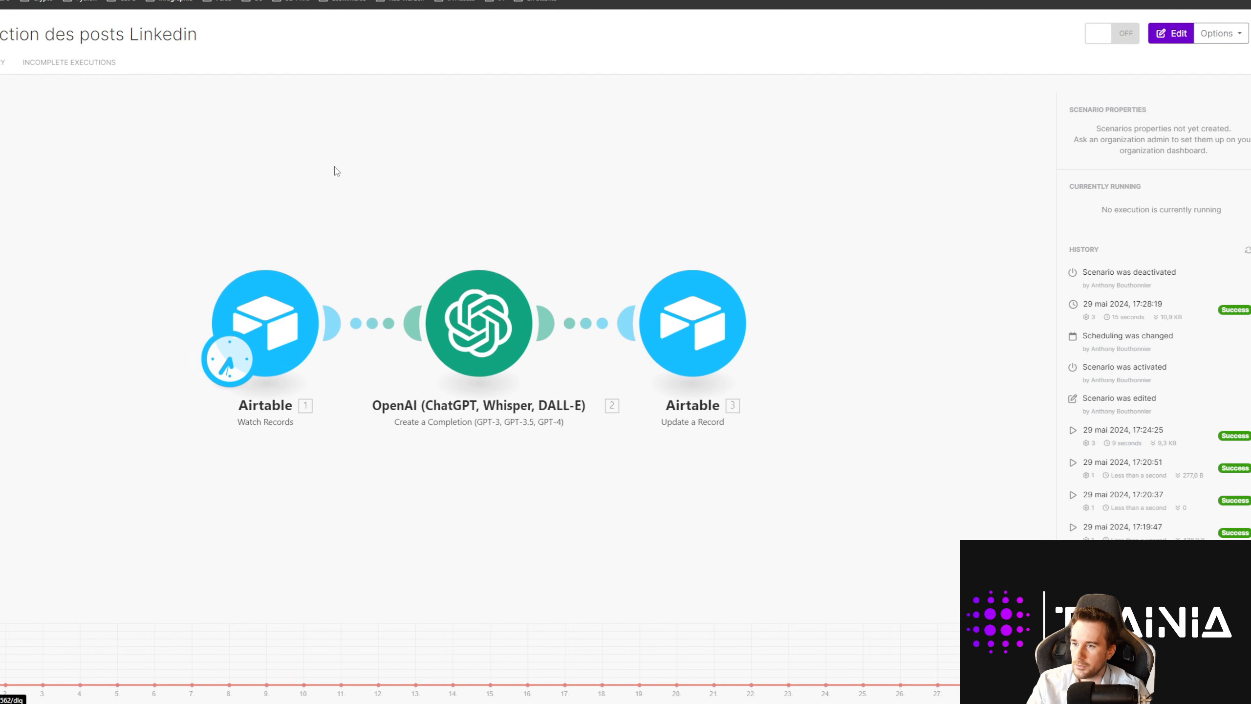
{"action": "left_click", "coordinate": [1, 33]}
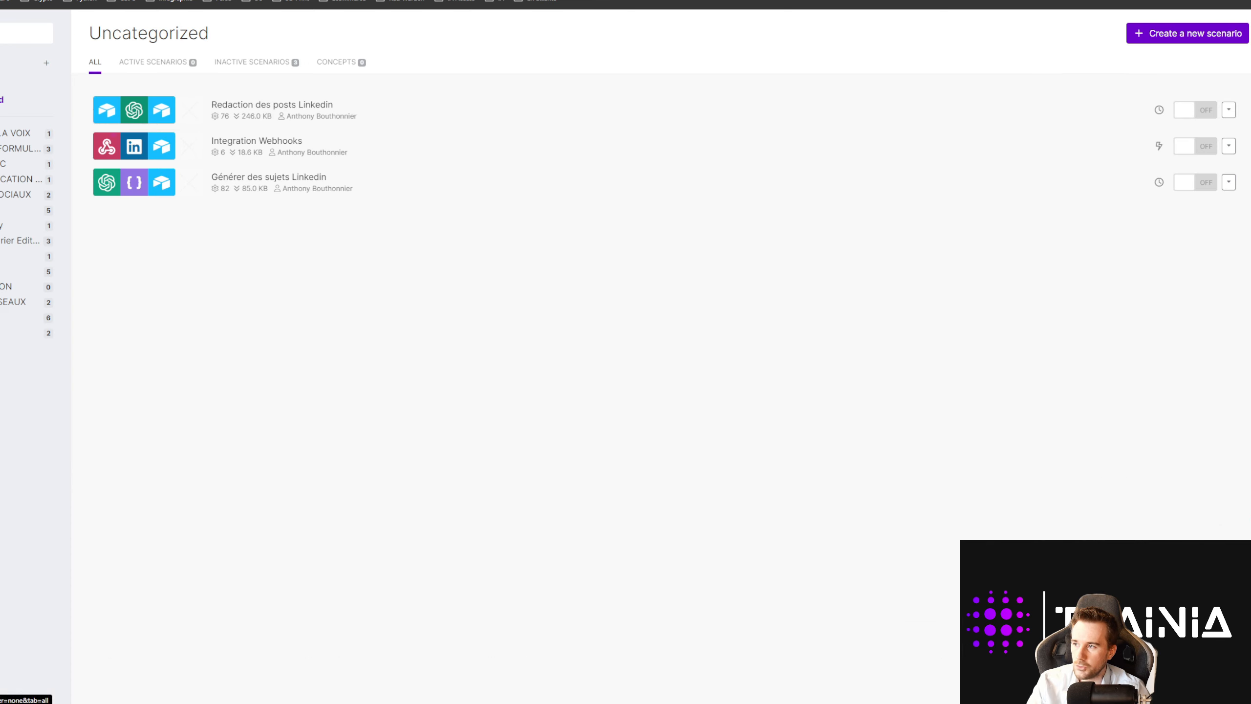
{"action": "left_click", "coordinate": [272, 149]}
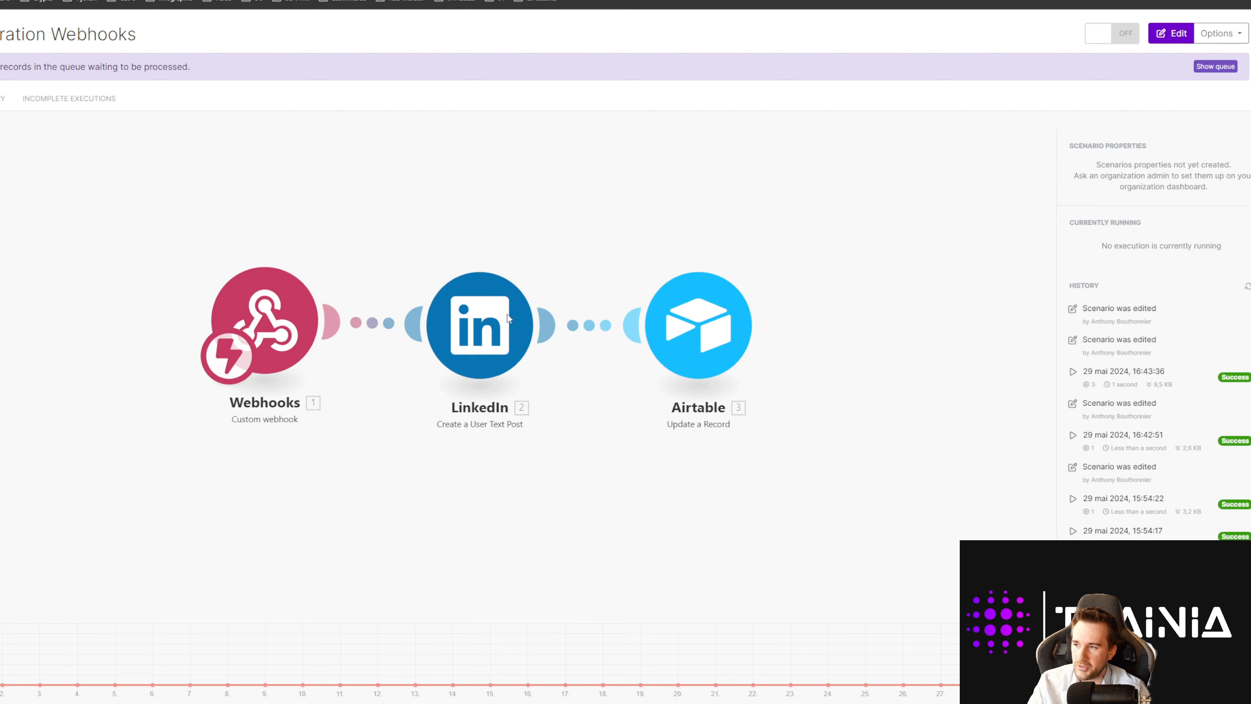
{"action": "left_click", "coordinate": [480, 335]}
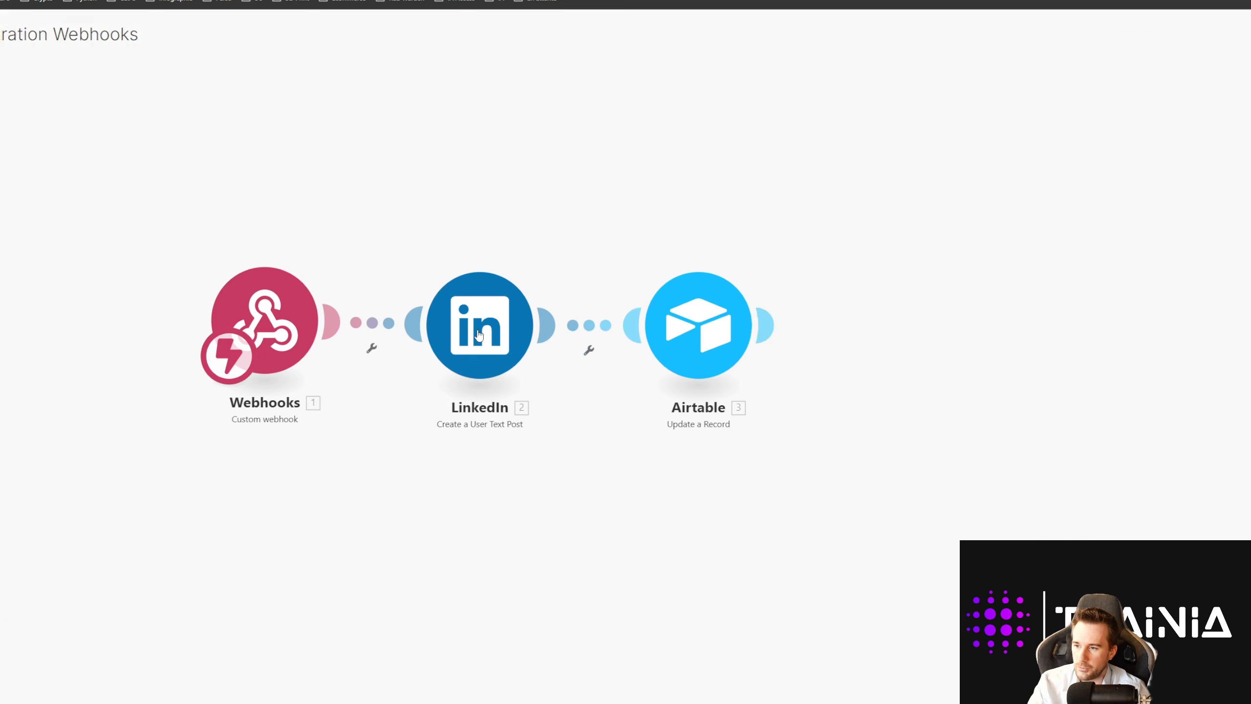
{"action": "mouse_move", "coordinate": [574, 346]}
{"action": "left_mouse_down"}
{"action": "mouse_move", "coordinate": [558, 297]}
{"action": "mouse_move", "coordinate": [565, 337]}
{"action": "mouse_move", "coordinate": [579, 343]}
{"action": "left_mouse_up"}
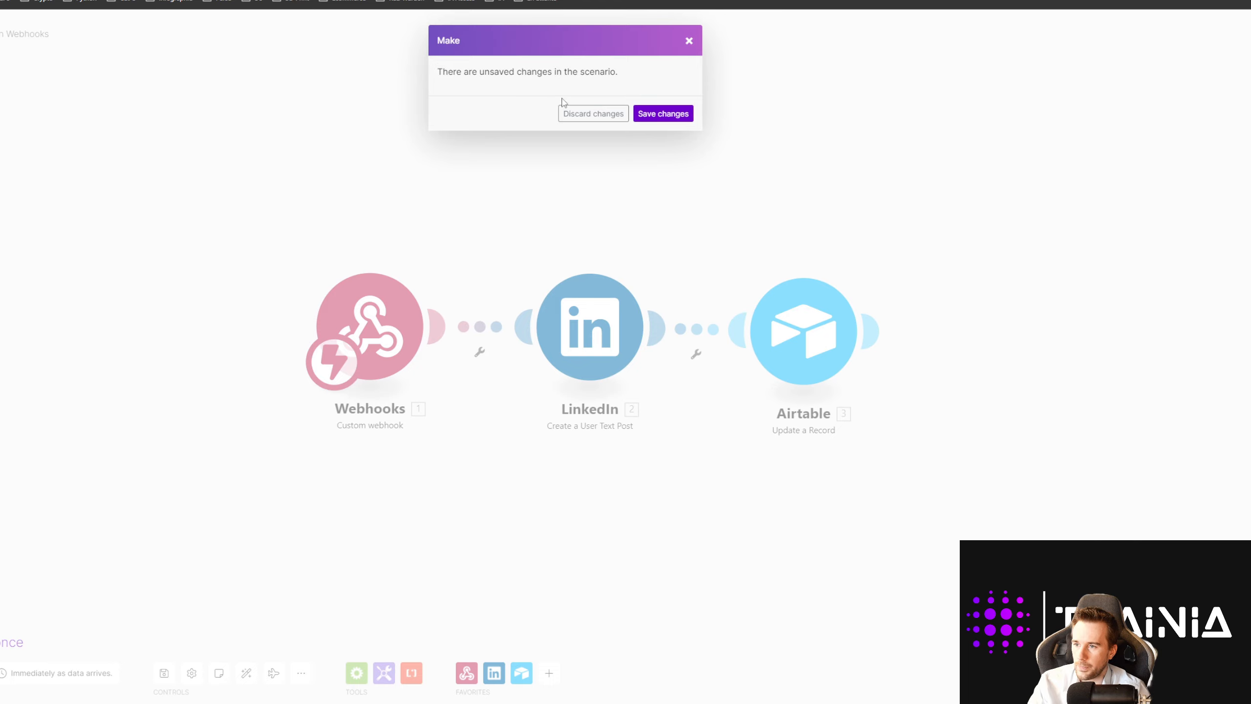
{"action": "left_click", "coordinate": [598, 114]}
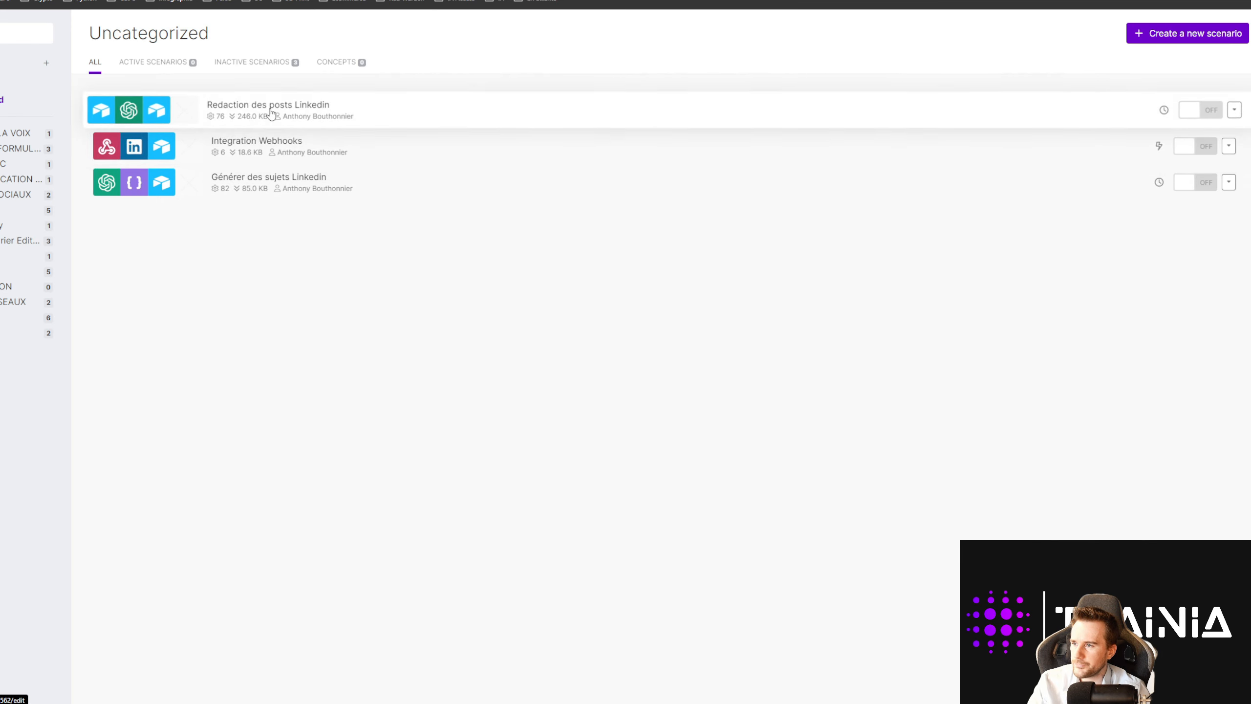
Step: Open the Redaction des posts Linkedin scenario and shift Update a Record further right
{"action": "left_click", "coordinate": [270, 112]}
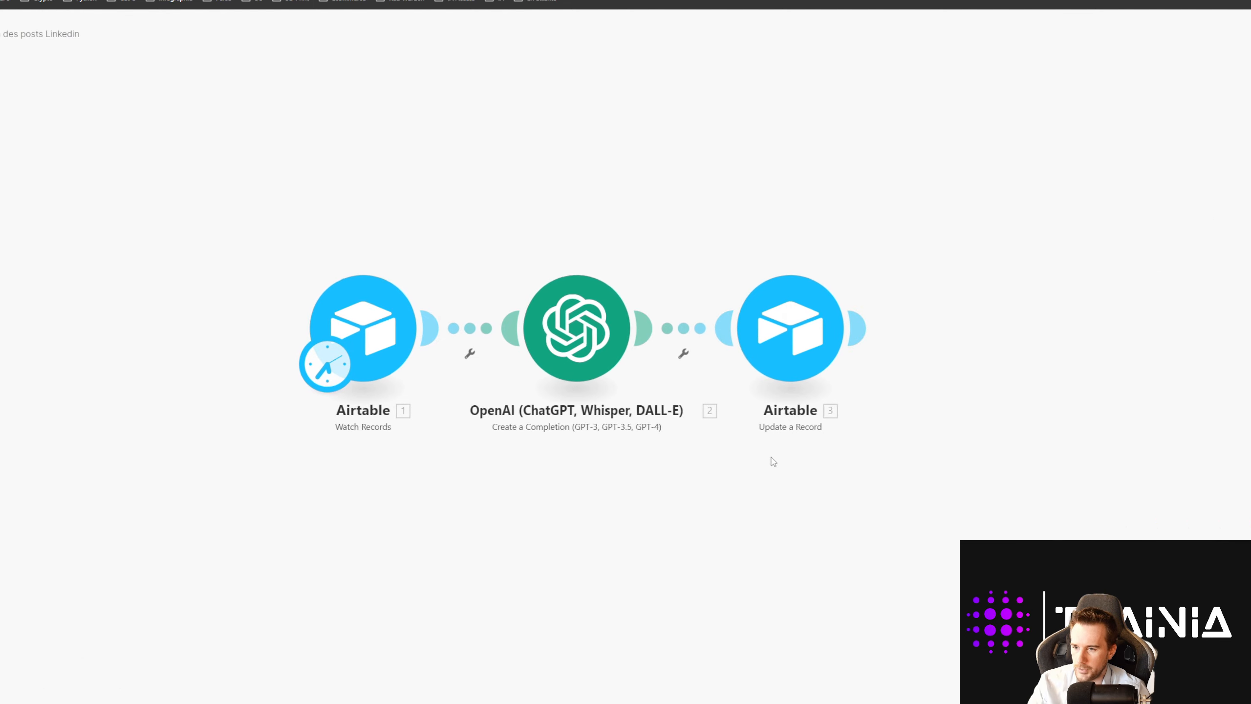
{"action": "left_click", "coordinate": [589, 328]}
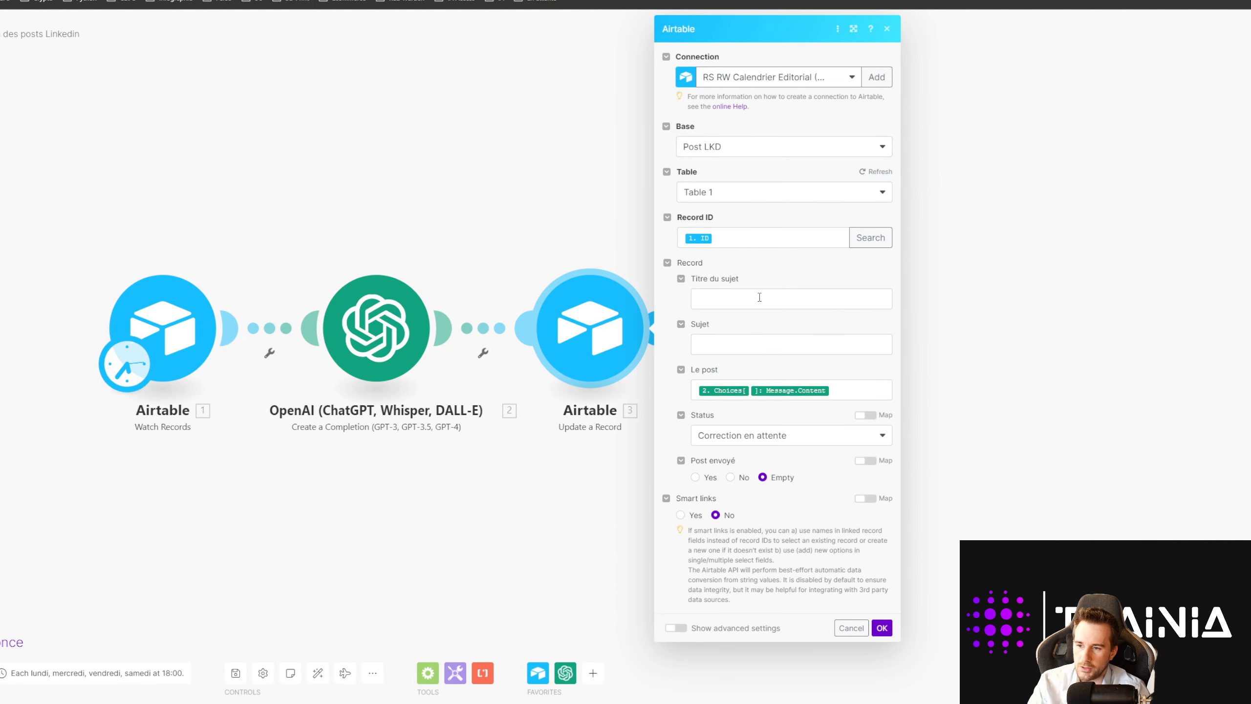
{"action": "left_click", "coordinate": [595, 471]}
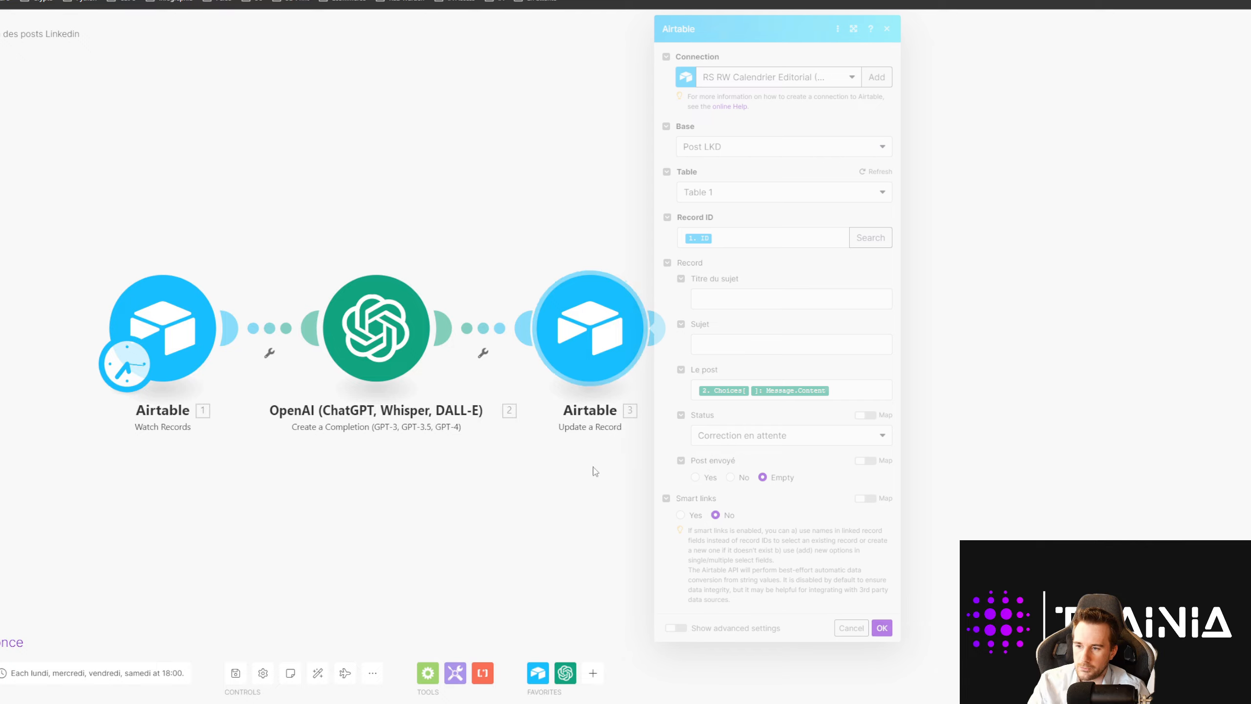
{"action": "left_click_drag", "start_coordinate": [597, 335], "coordinate": [806, 332]}
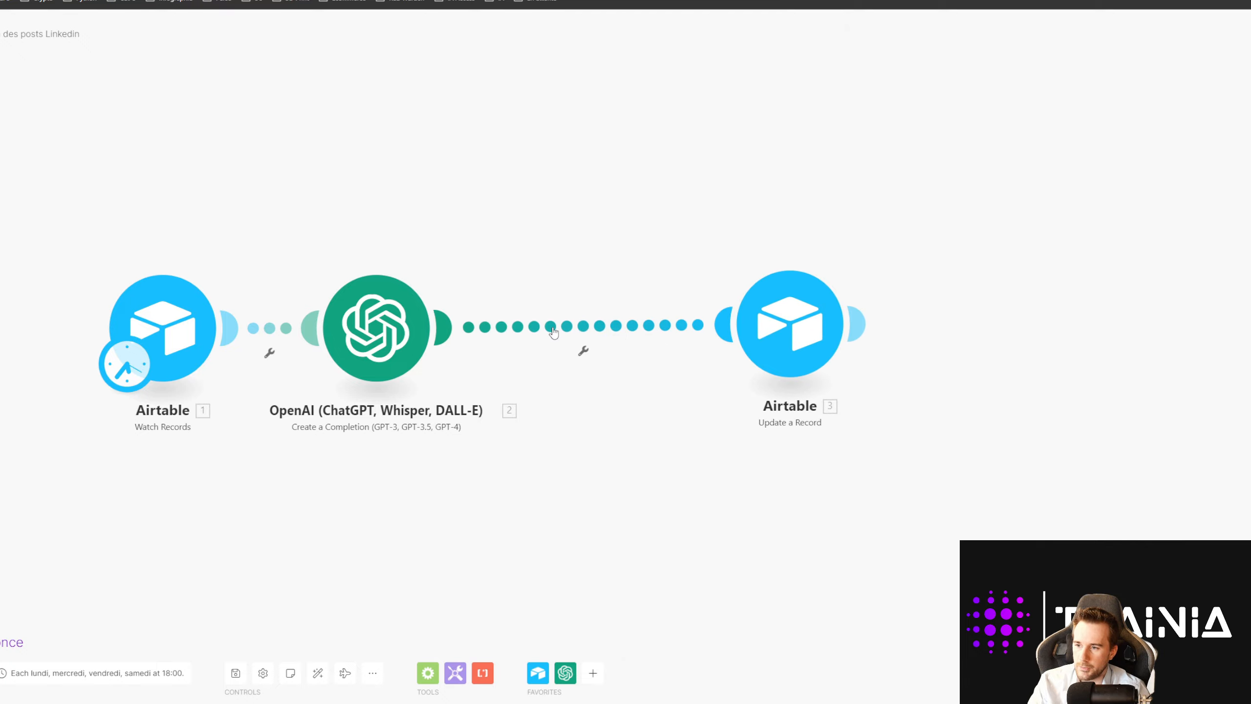
Step: Insert a LinkedIn Create a User Text Post module before the Airtable update
{"action": "right_click", "coordinate": [554, 333]}
{"action": "left_click", "coordinate": [589, 408]}
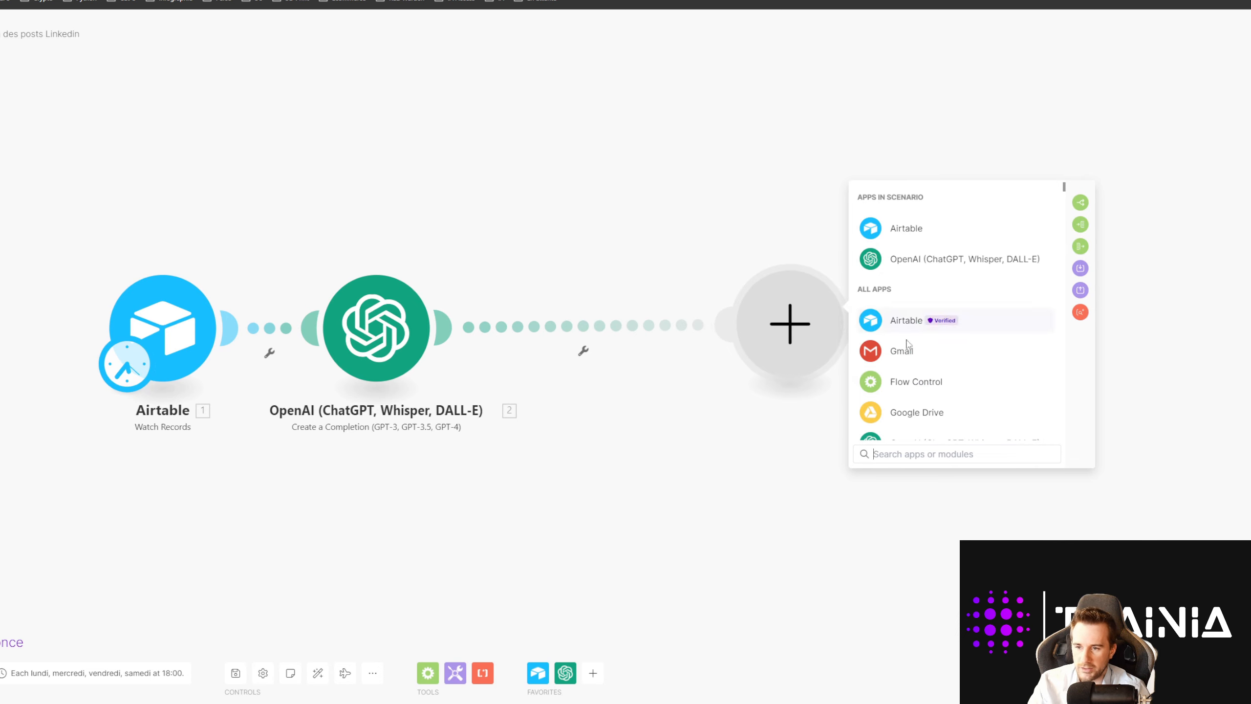
{"action": "type", "text": "lni"}
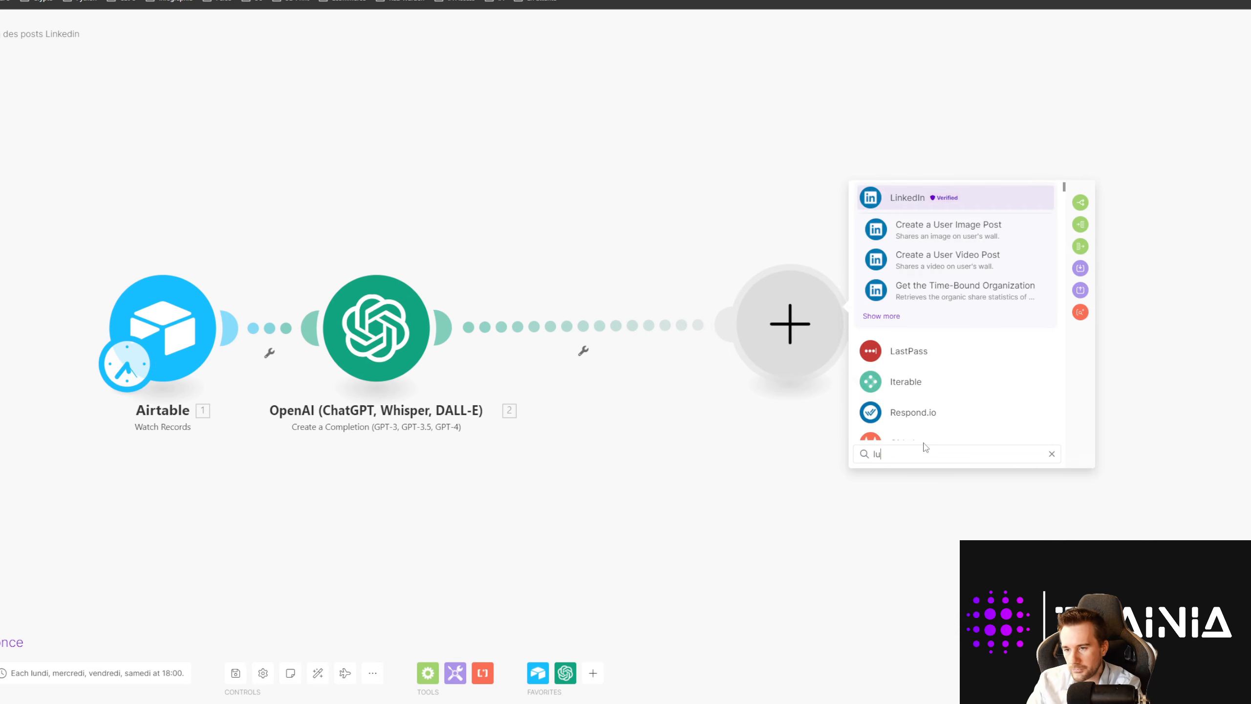
{"action": "key", "text": "BackSpace"}
{"action": "key", "text": "BackSpace"}
{"action": "type", "text": "inke"}
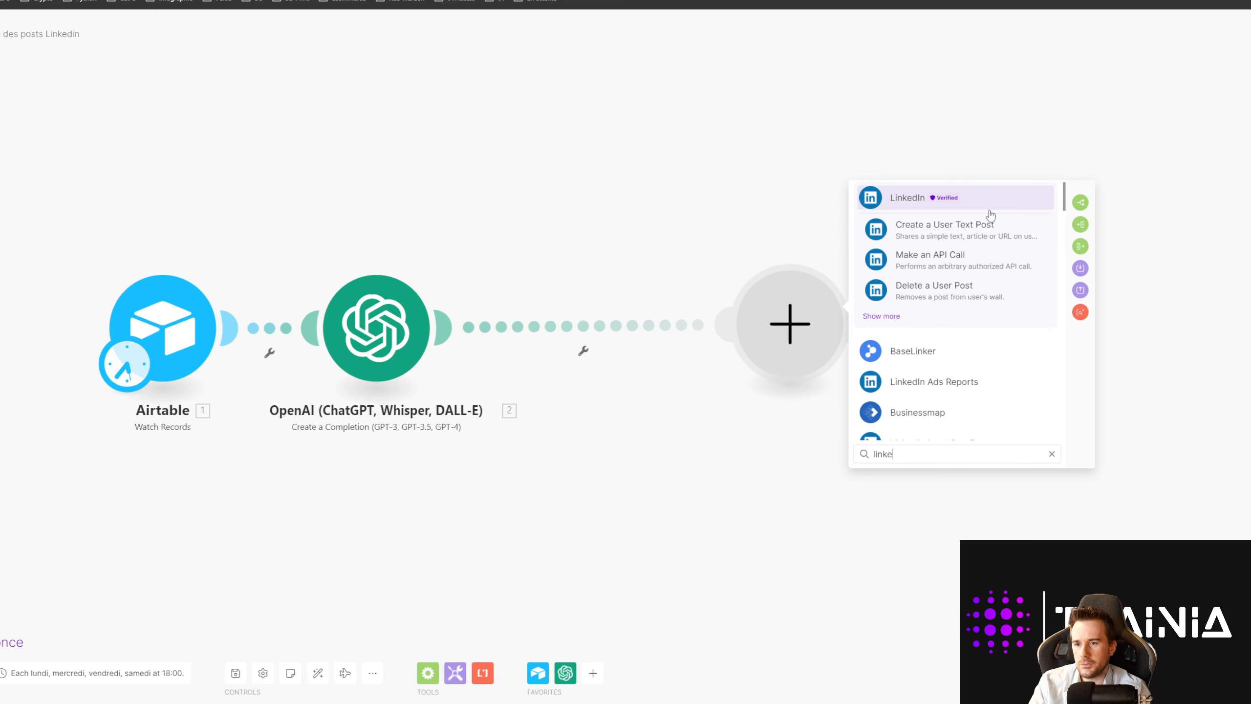
{"action": "left_click", "coordinate": [987, 226]}
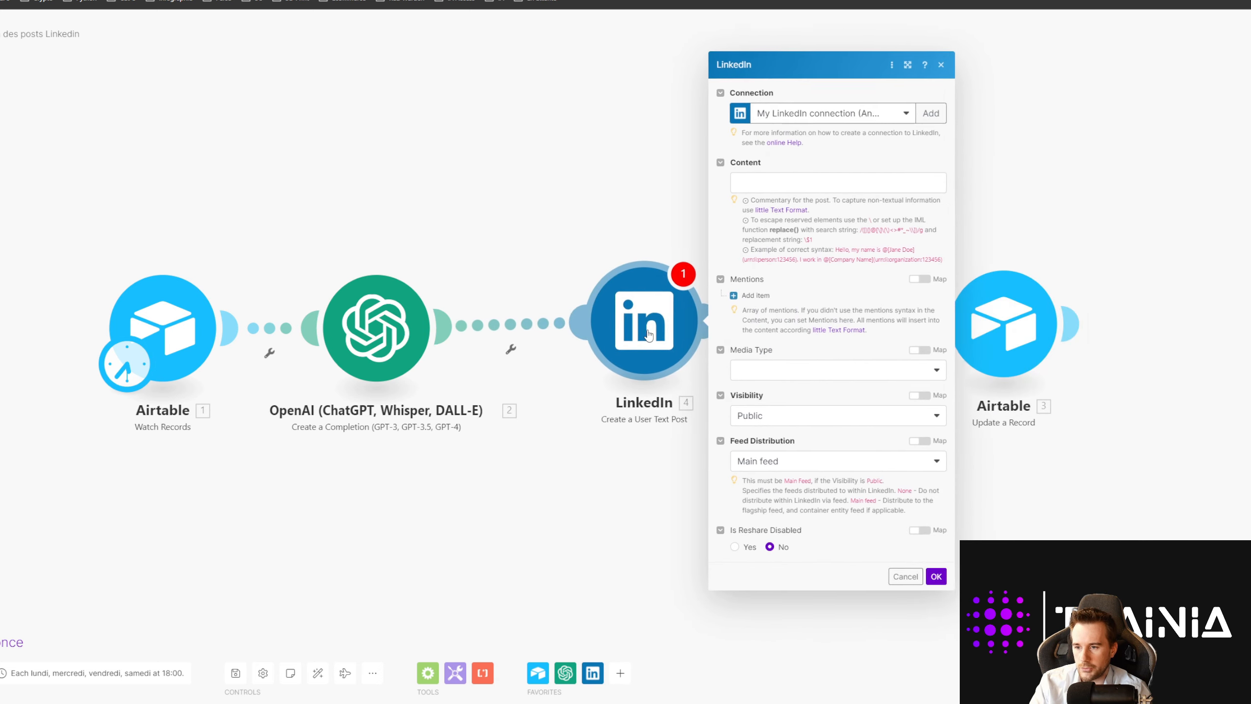
Step: Map OpenAI's Choices[] > Message > Content into the post's Content field and confirm
{"action": "left_click", "coordinate": [832, 189]}
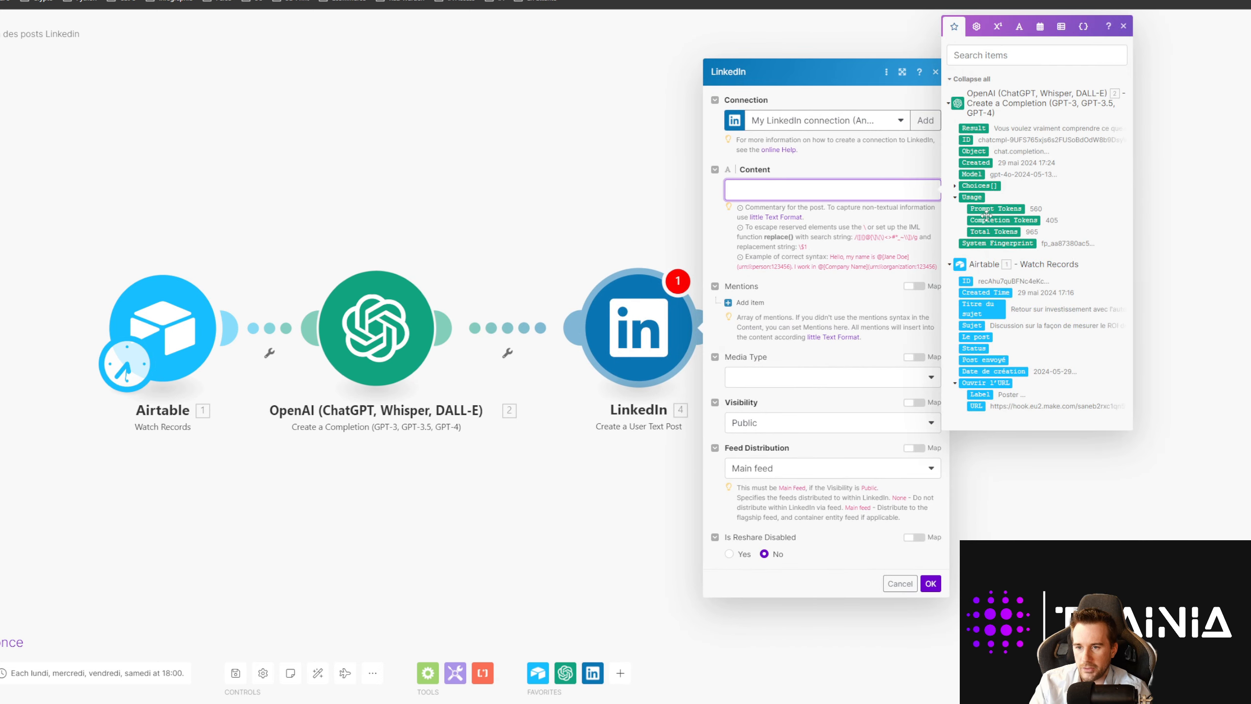
{"action": "left_click", "coordinate": [954, 186]}
{"action": "left_click", "coordinate": [963, 243]}
{"action": "left_click", "coordinate": [991, 266]}
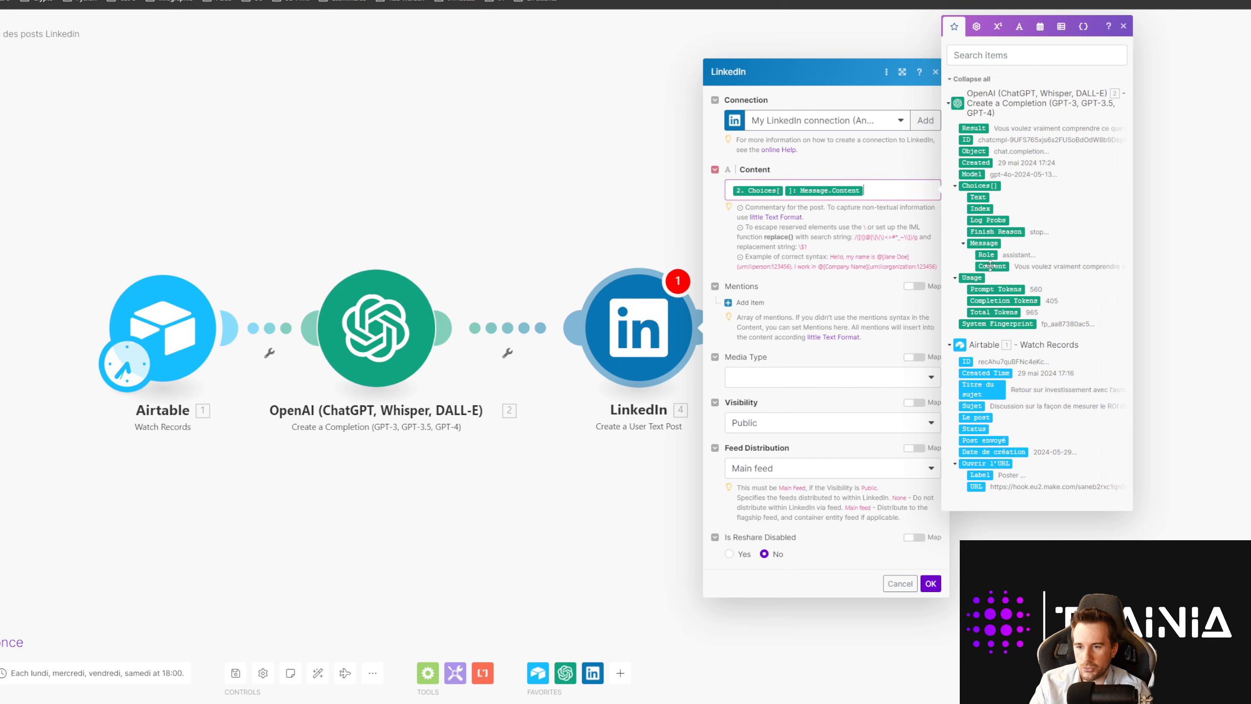
{"action": "left_click", "coordinate": [930, 583]}
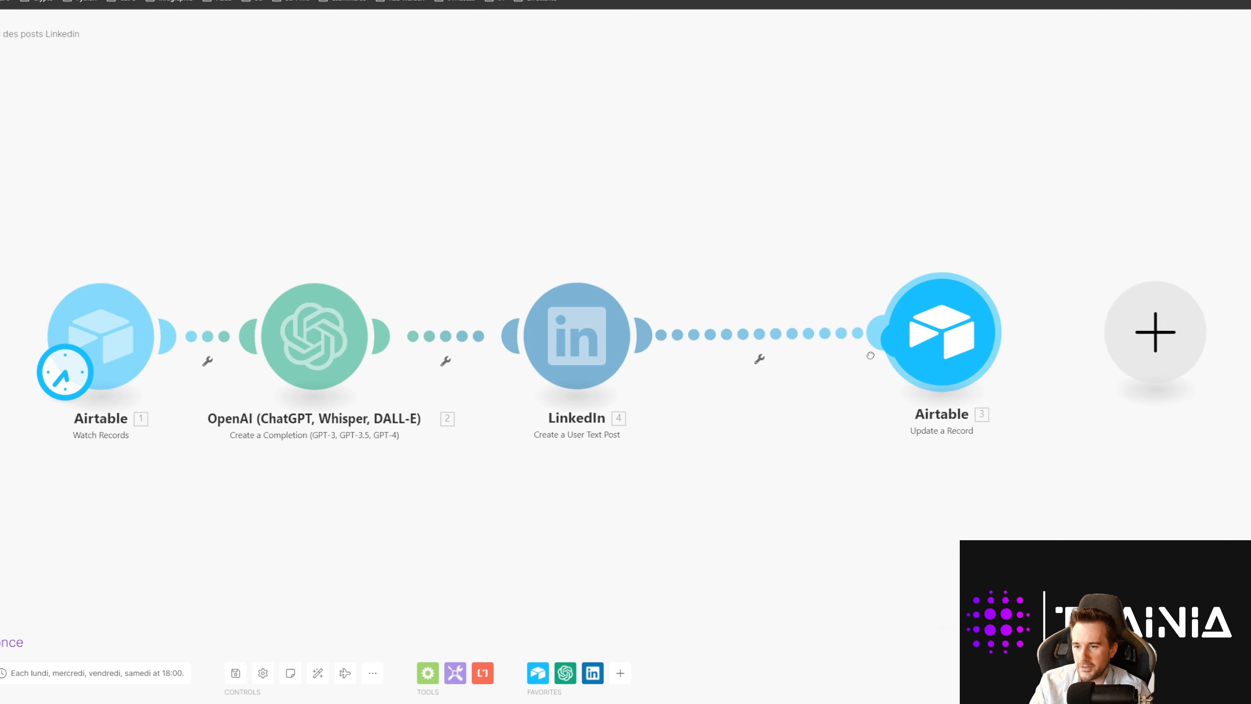
Step: Set the Airtable Update a Record's Post envoyé field to Yes
{"action": "left_click", "coordinate": [967, 366]}
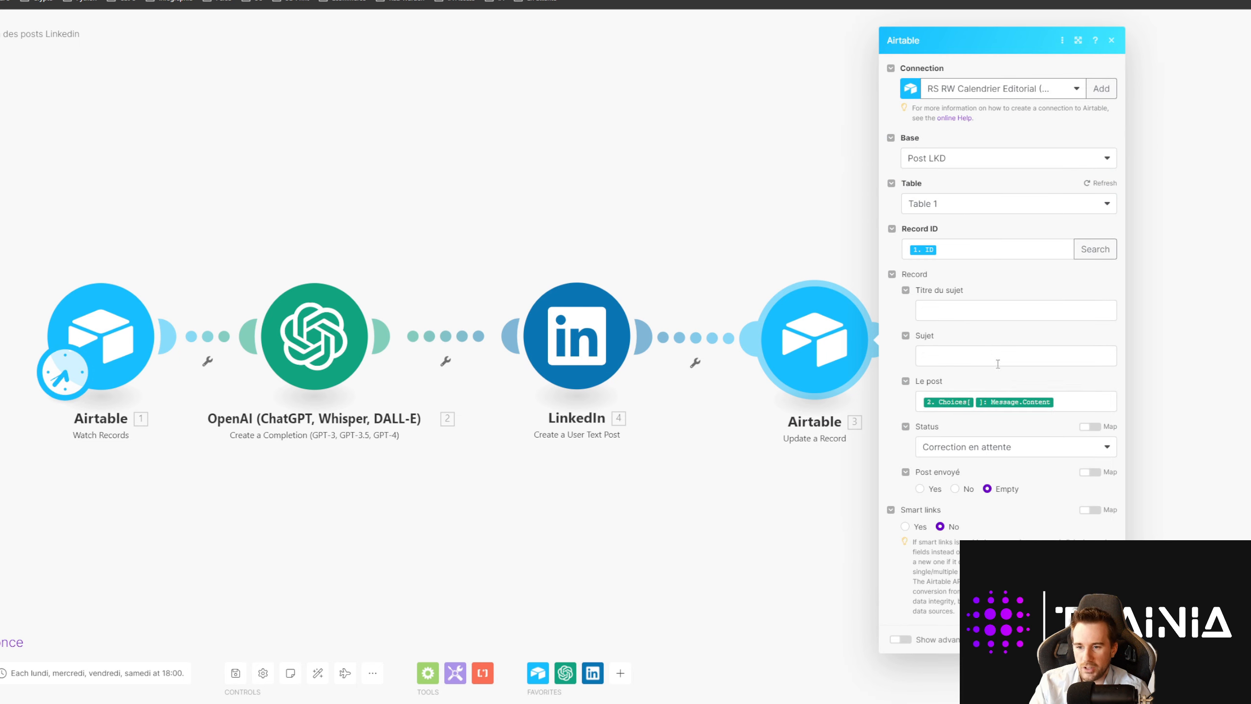
{"action": "left_click", "coordinate": [919, 488]}
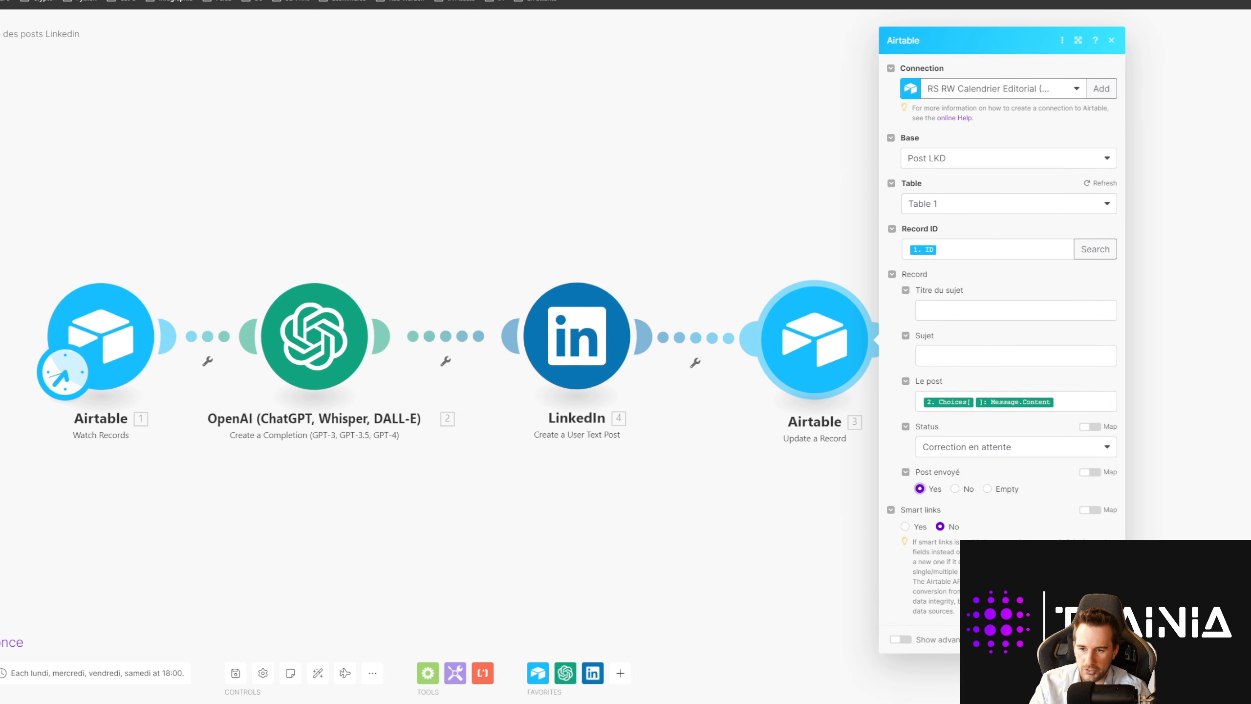
{"action": "left_click", "coordinate": [1102, 639]}
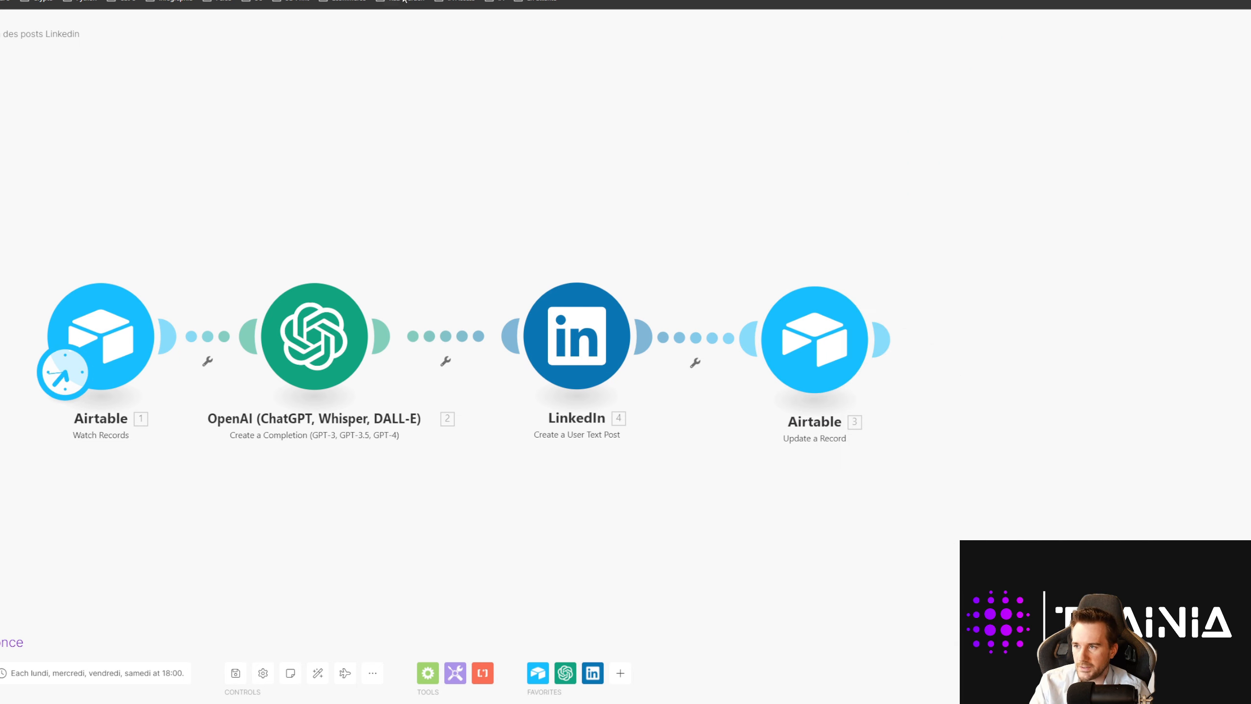
Step: Recheck the update settings, then leave the editor, discarding the unsaved changes
{"action": "mouse_move", "coordinate": [855, 334]}
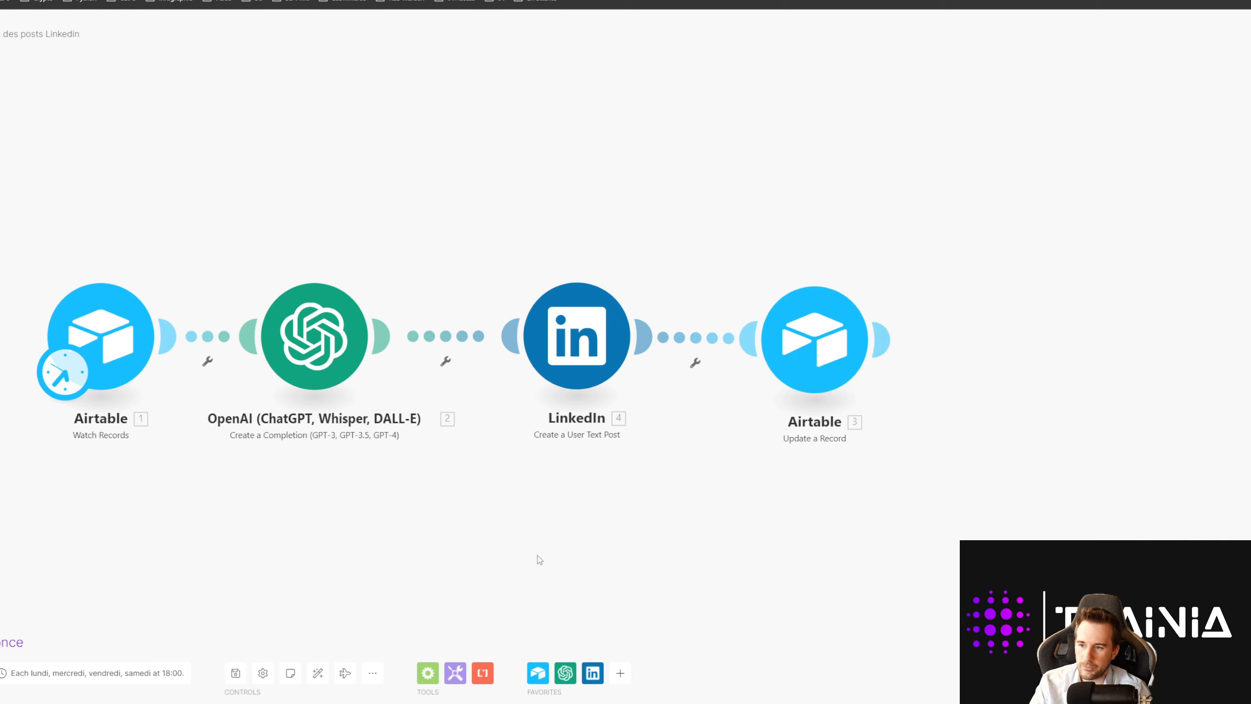
{"action": "left_click", "coordinate": [847, 342]}
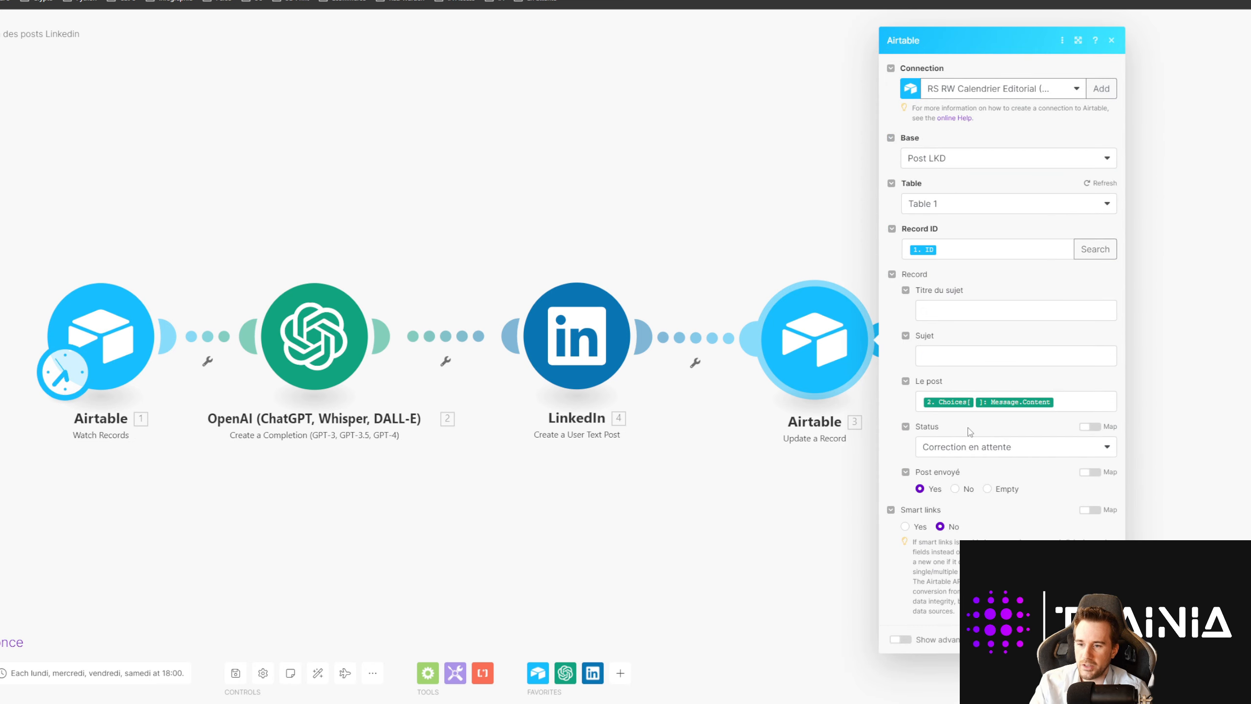
{"action": "left_click", "coordinate": [746, 507]}
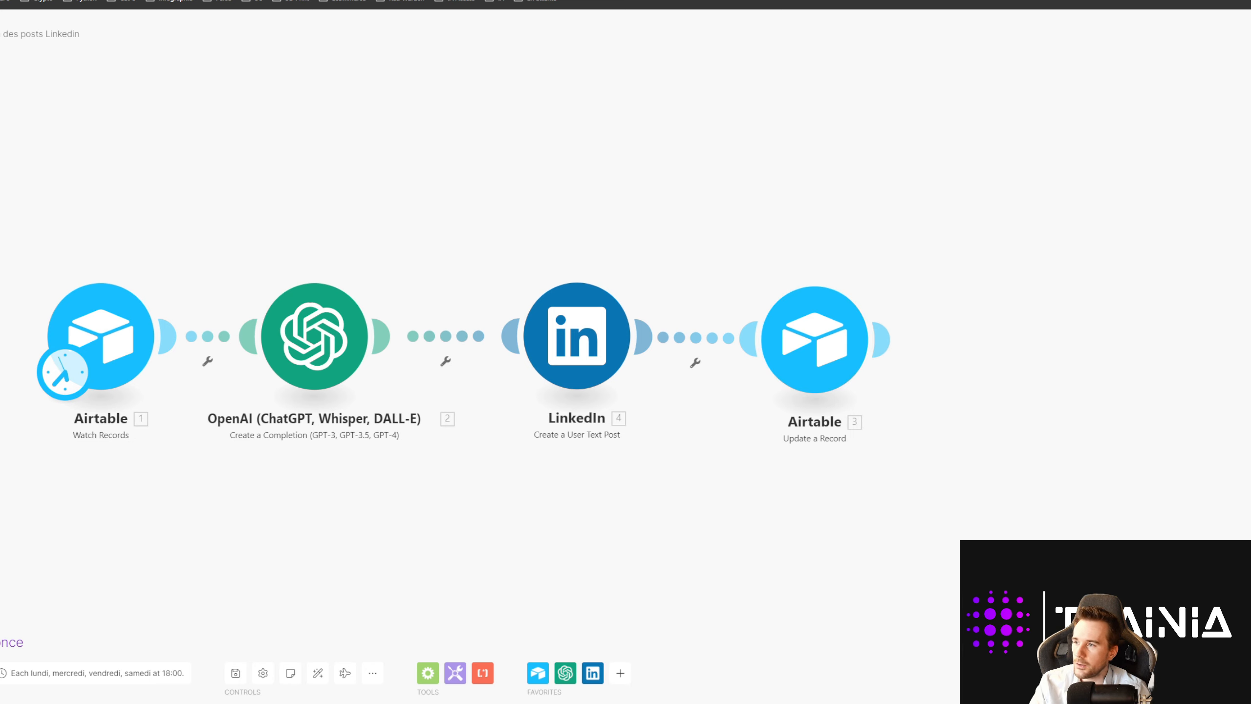
{"action": "left_click", "coordinate": [0, 34]}
{"action": "left_click", "coordinate": [589, 118]}
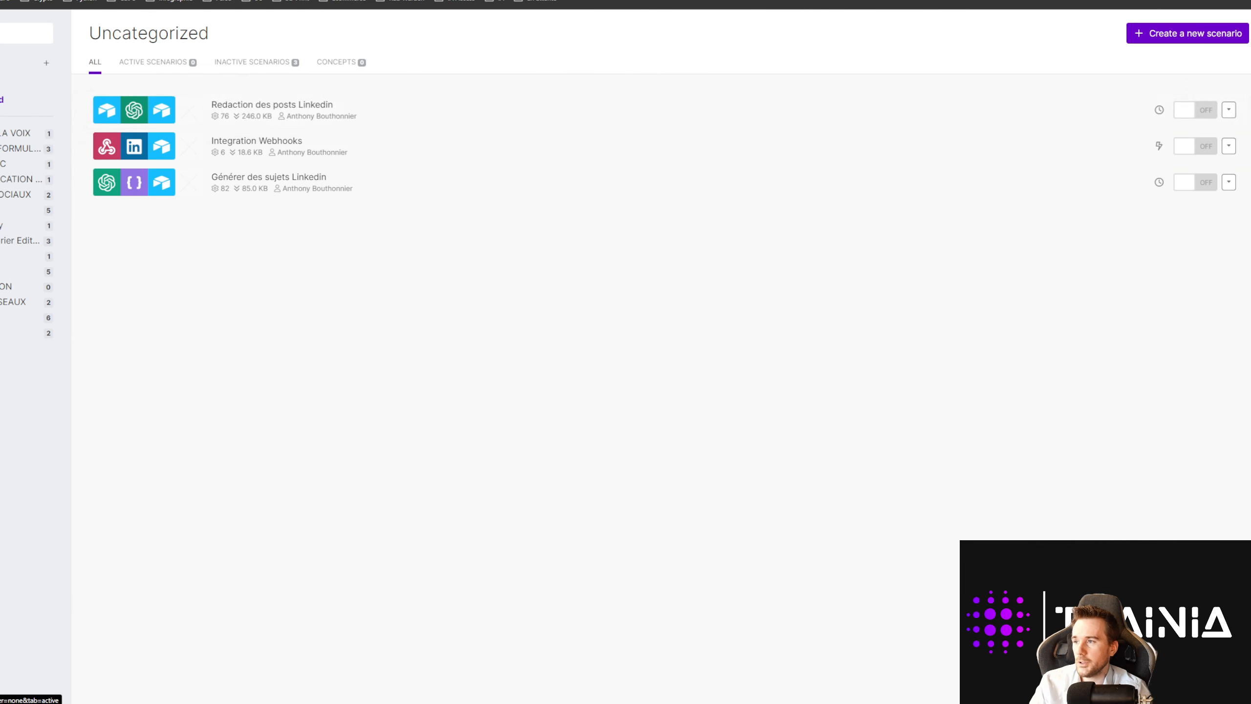
{"action": "left_click", "coordinate": [222, 0]}
{"action": "scroll", "coordinate": [228, 272], "scroll_direction": "down", "scroll_amount": 2}
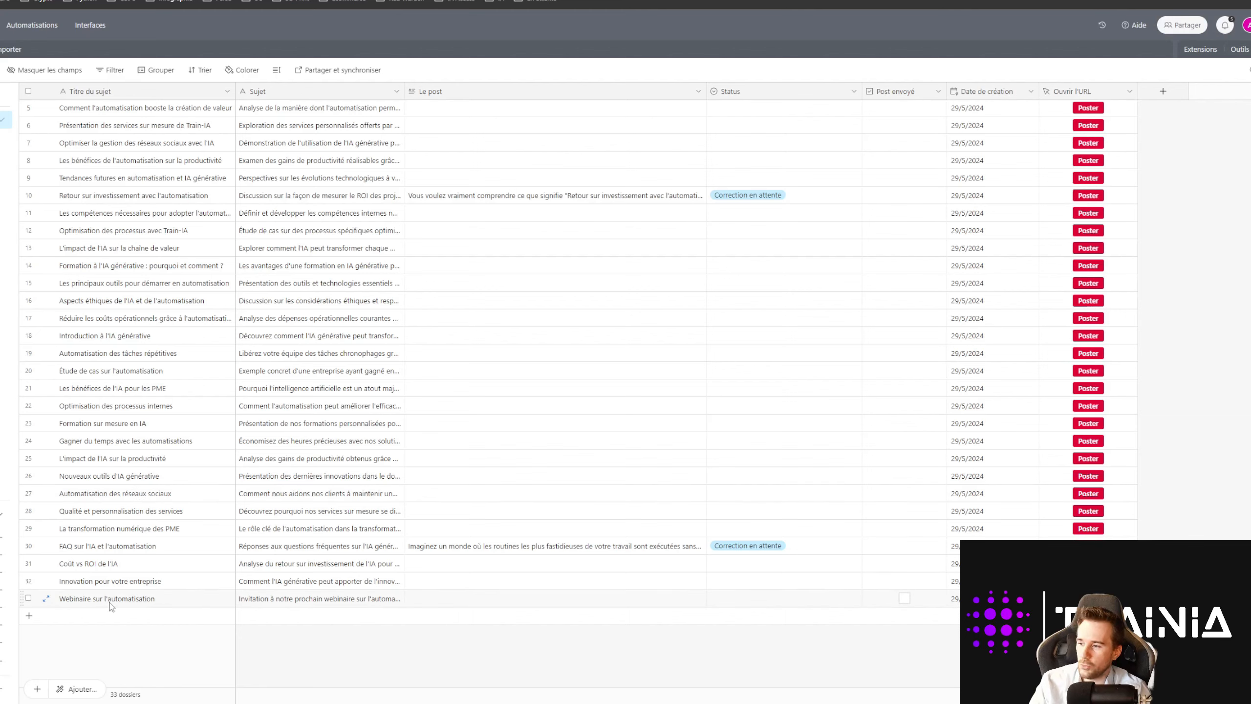
{"action": "scroll", "coordinate": [101, 394], "scroll_direction": "up", "scroll_amount": 2}
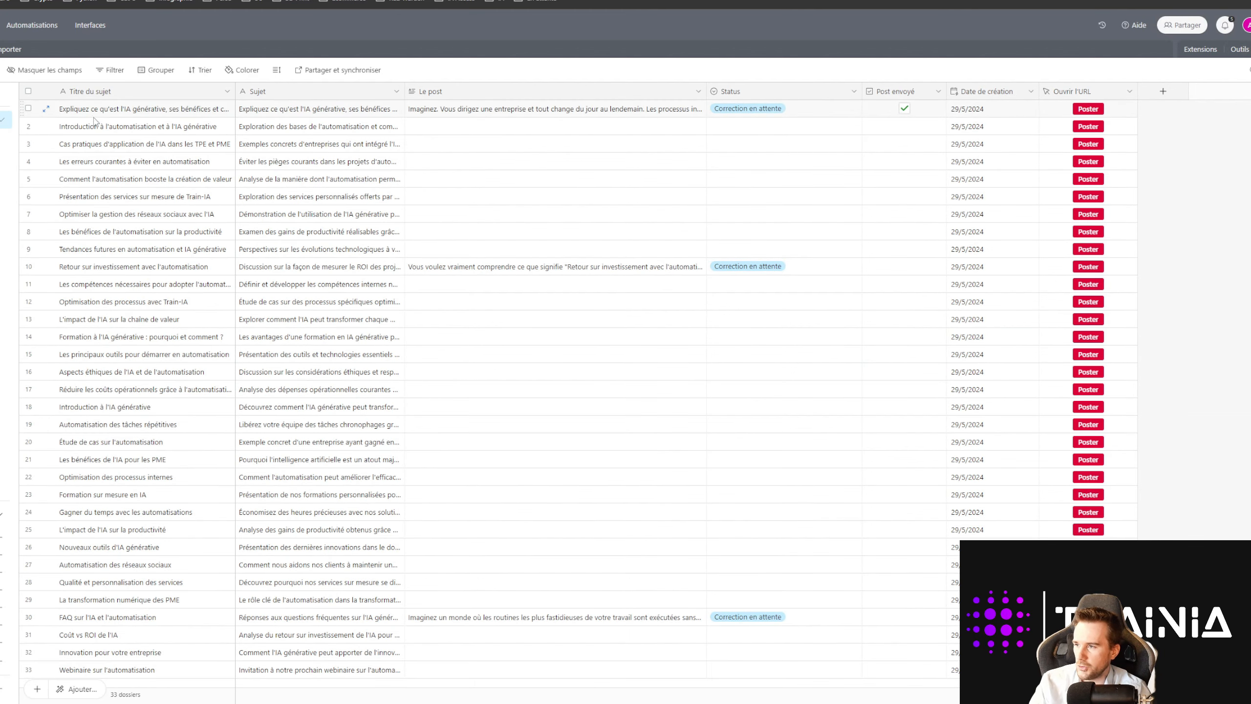
{"action": "scroll", "coordinate": [96, 197], "scroll_direction": "down", "scroll_amount": 2}
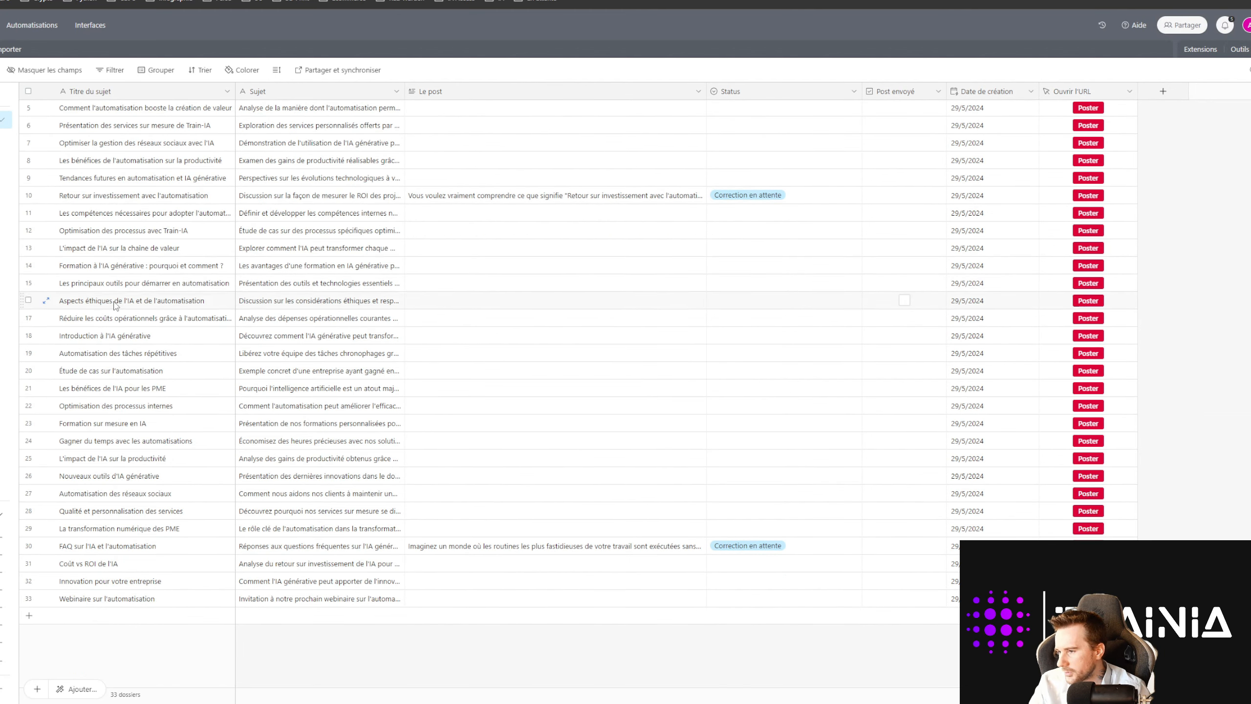
{"action": "scroll", "coordinate": [140, 397], "scroll_direction": "up", "scroll_amount": 2}
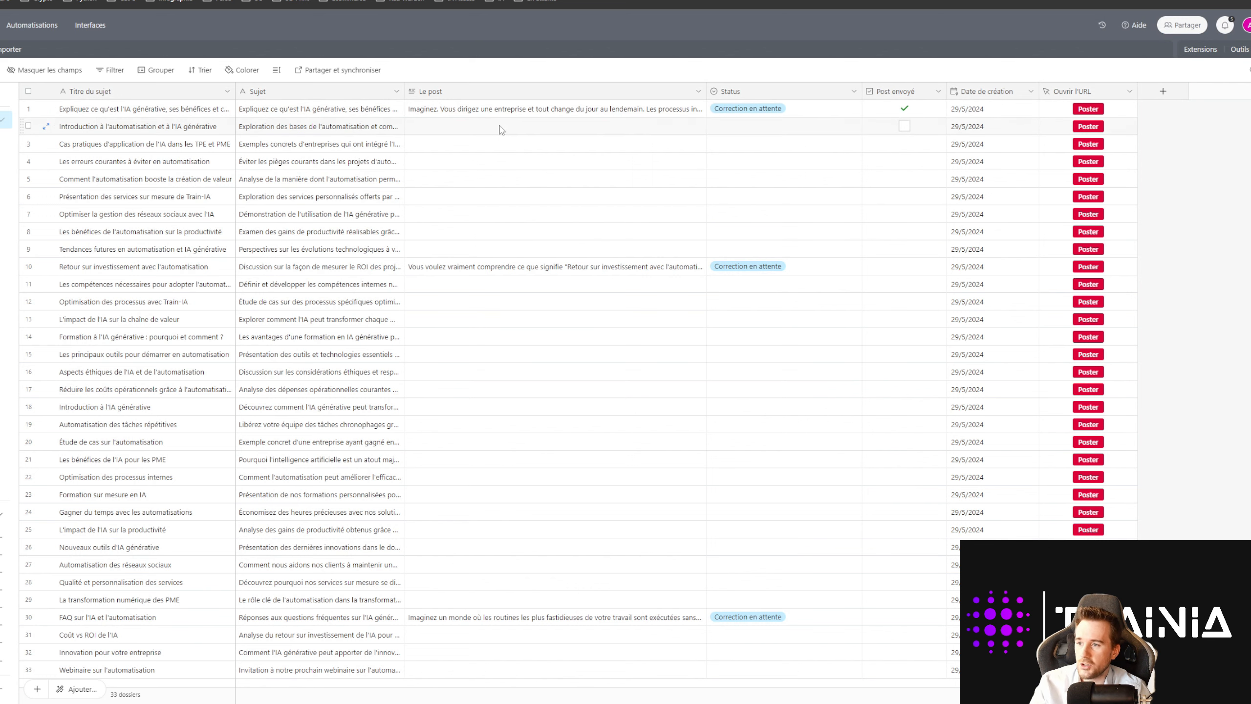
{"action": "left_click", "coordinate": [600, 272]}
{"action": "left_click", "coordinate": [699, 269]}
{"action": "scroll", "coordinate": [827, 261], "scroll_direction": "down", "scroll_amount": 3}
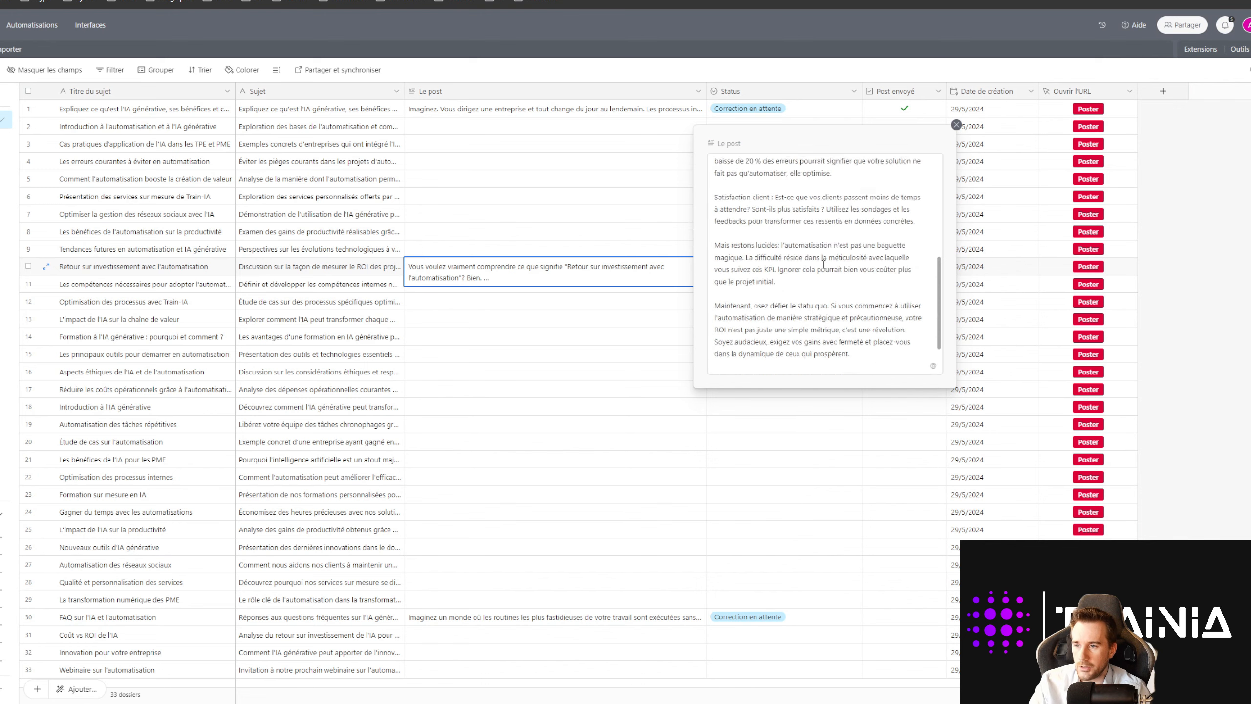
{"action": "left_click", "coordinate": [672, 388]}
{"action": "scroll", "coordinate": [672, 519], "scroll_direction": "down", "scroll_amount": 2}
{"action": "left_click", "coordinate": [606, 549]}
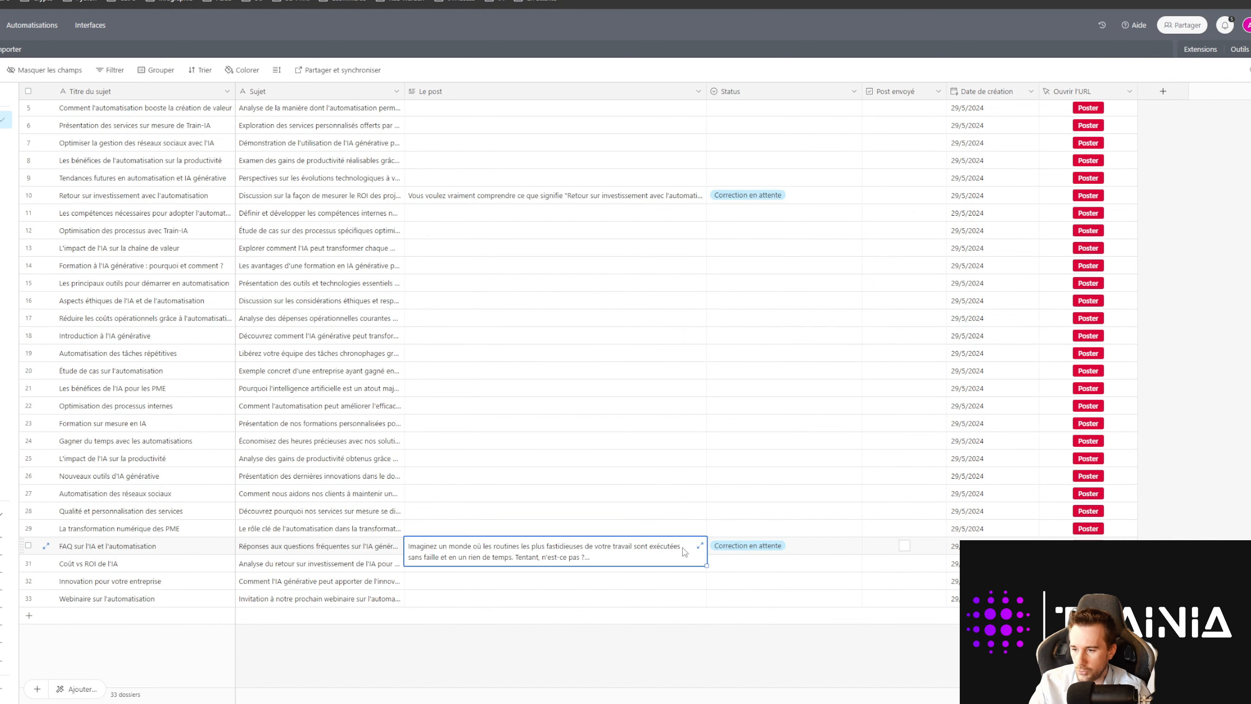
{"action": "scroll", "coordinate": [633, 436], "scroll_direction": "up", "scroll_amount": 2}
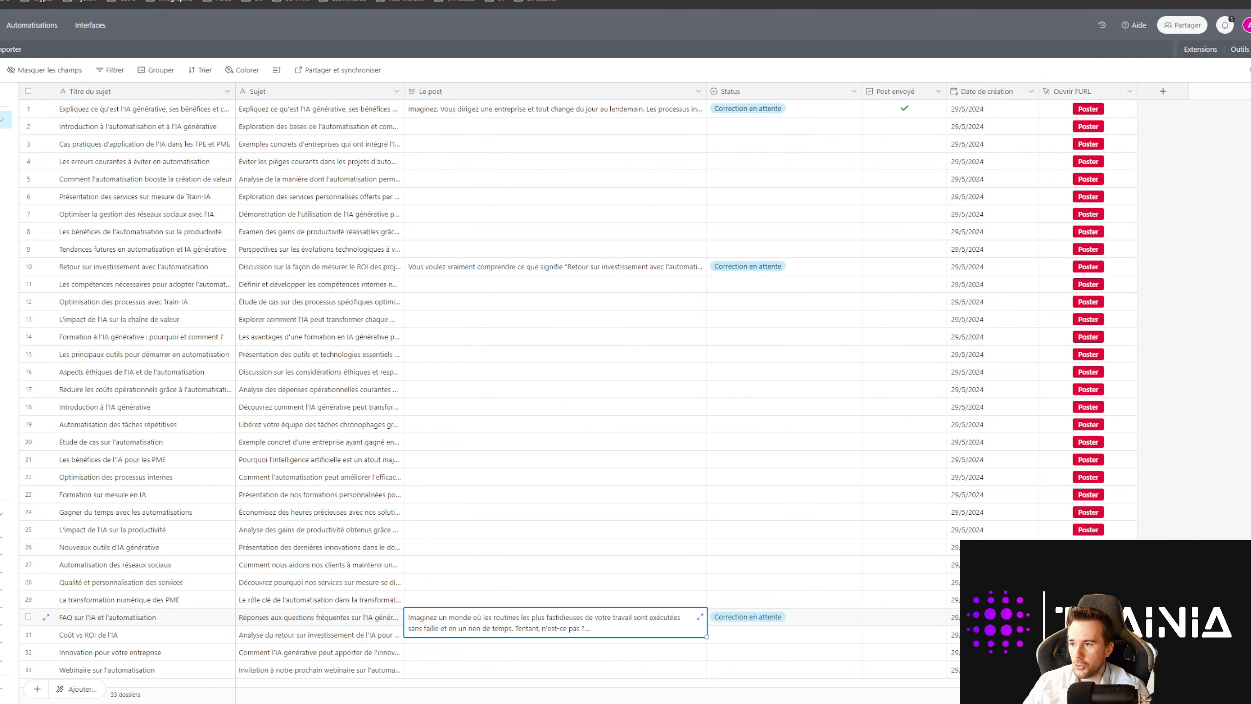
{"action": "left_click", "coordinate": [305, 1]}
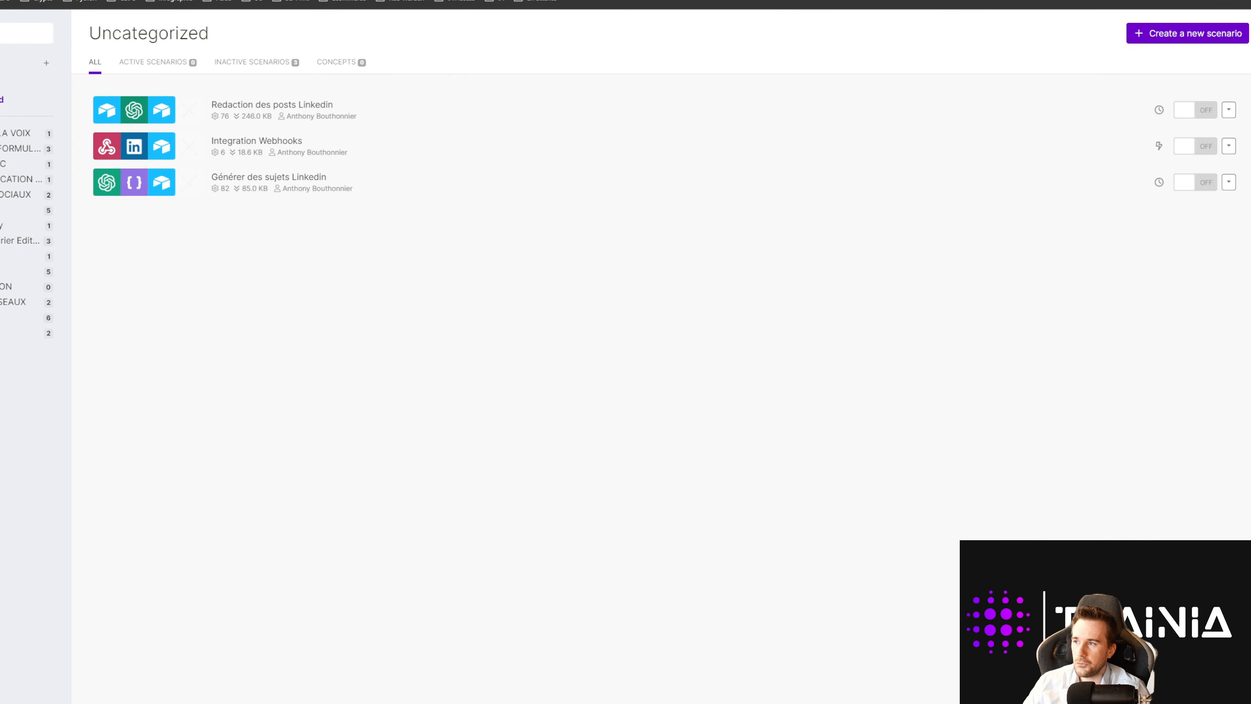
Step: Open the Redaction des posts Linkedin OpenAI module and review its gpt-4o prompt messages
{"action": "left_click", "coordinate": [261, 109]}
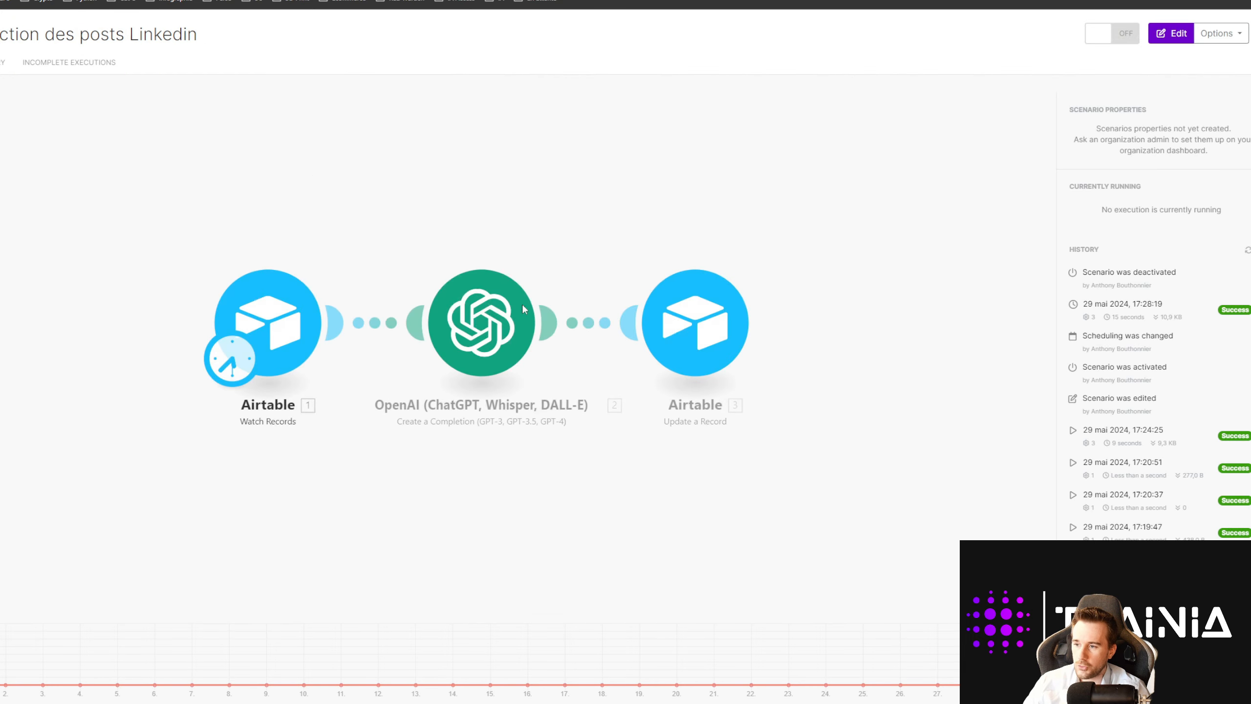
{"action": "left_click", "coordinate": [485, 341]}
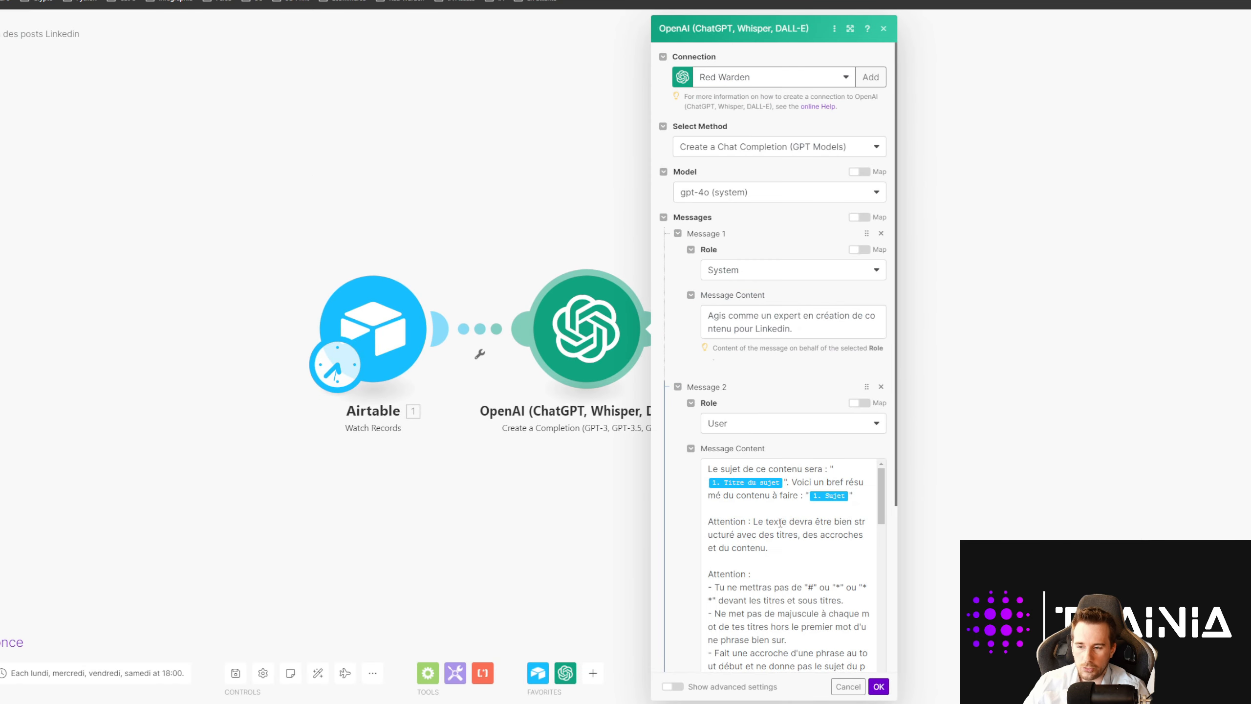
{"action": "scroll", "coordinate": [776, 516], "scroll_direction": "down", "scroll_amount": 3}
{"action": "scroll", "coordinate": [777, 516], "scroll_direction": "down", "scroll_amount": 12}
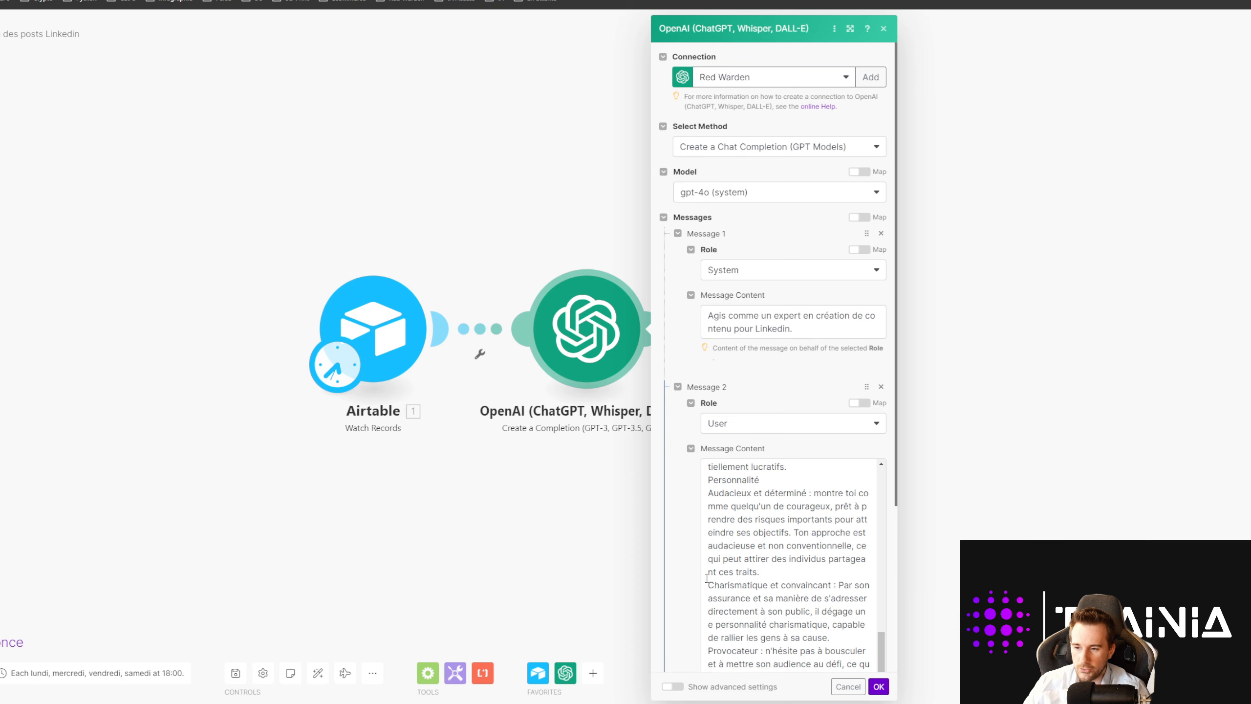
{"action": "scroll", "coordinate": [758, 571], "scroll_direction": "up", "scroll_amount": 12}
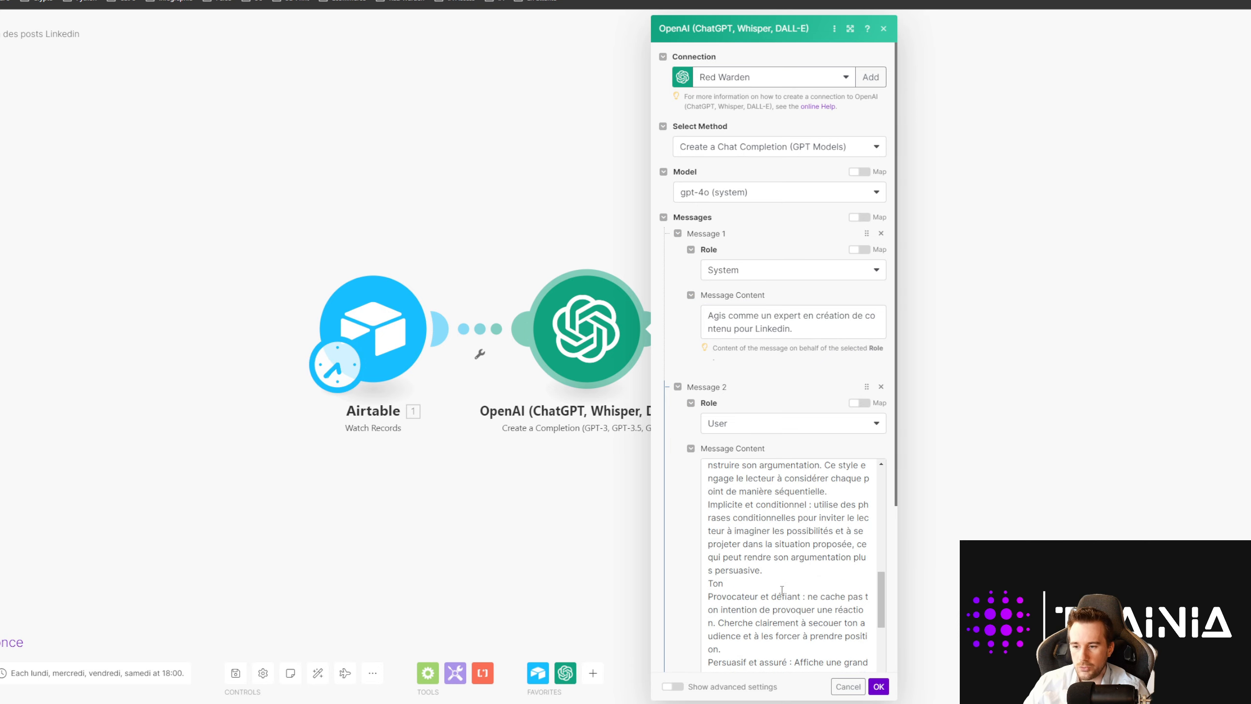
{"action": "scroll", "coordinate": [781, 589], "scroll_direction": "up", "scroll_amount": 3}
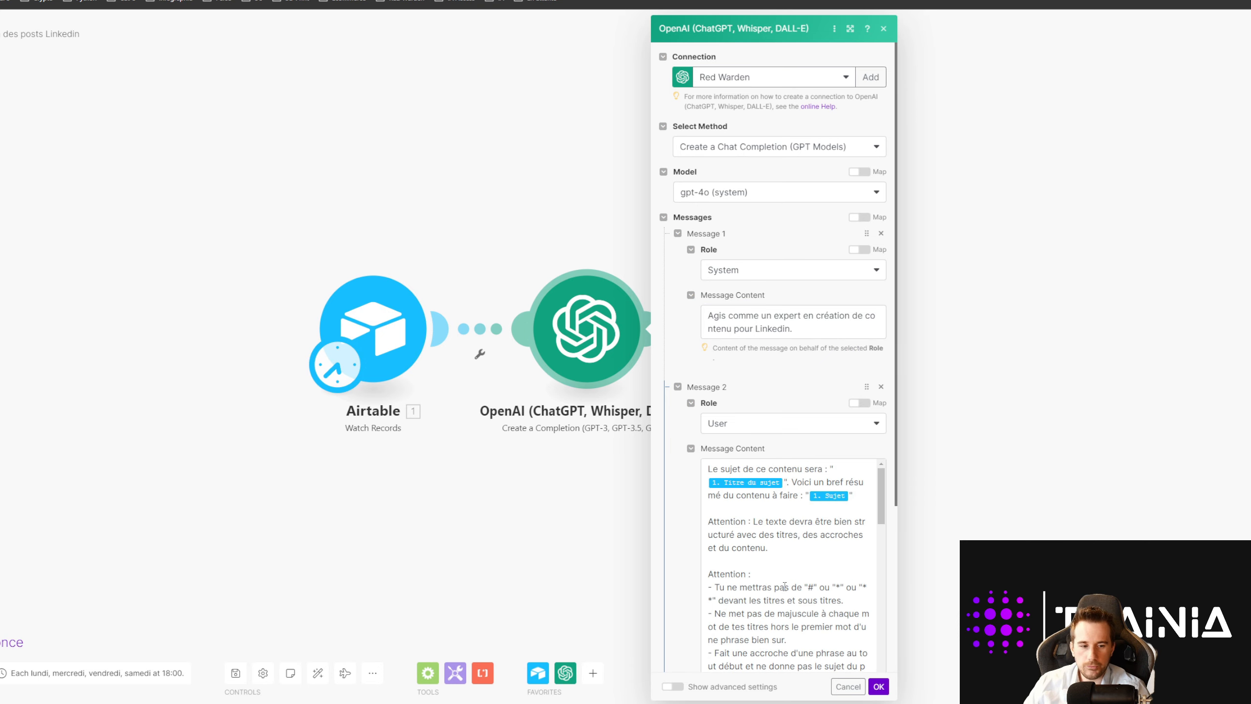
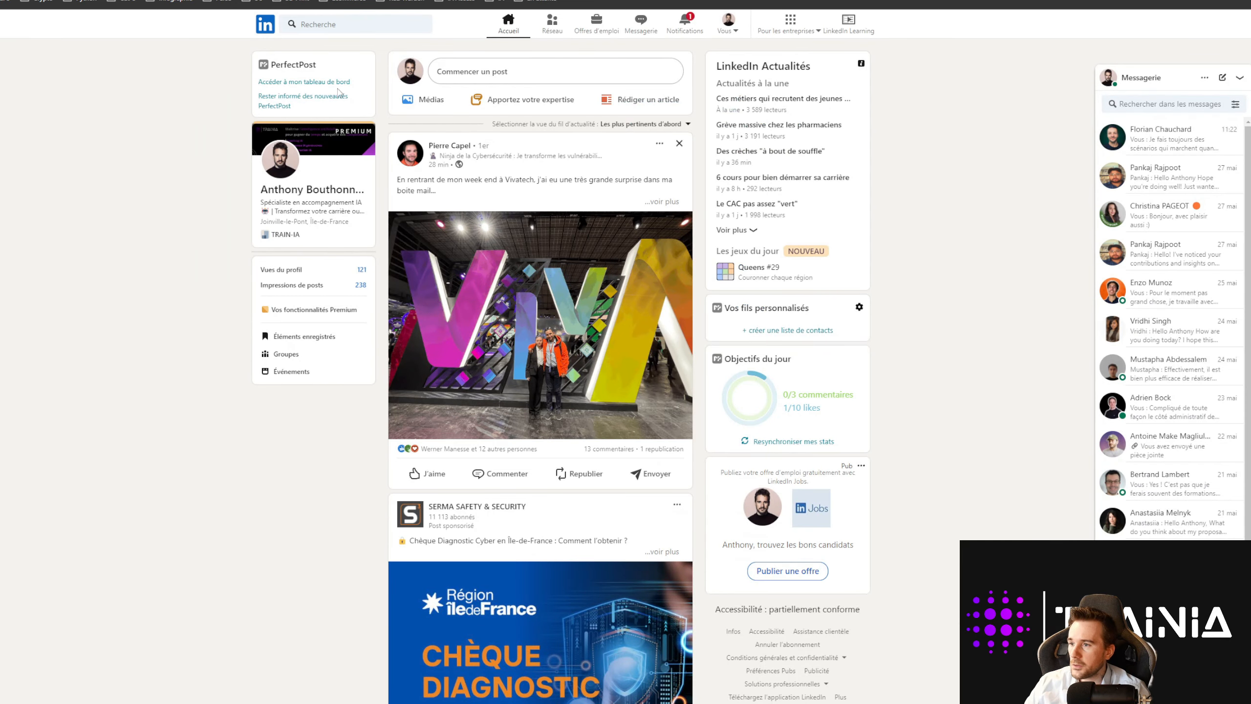
Step: Open the latest post, starting with Imaginez, from the profile's Activité section
{"action": "left_click", "coordinate": [279, 170]}
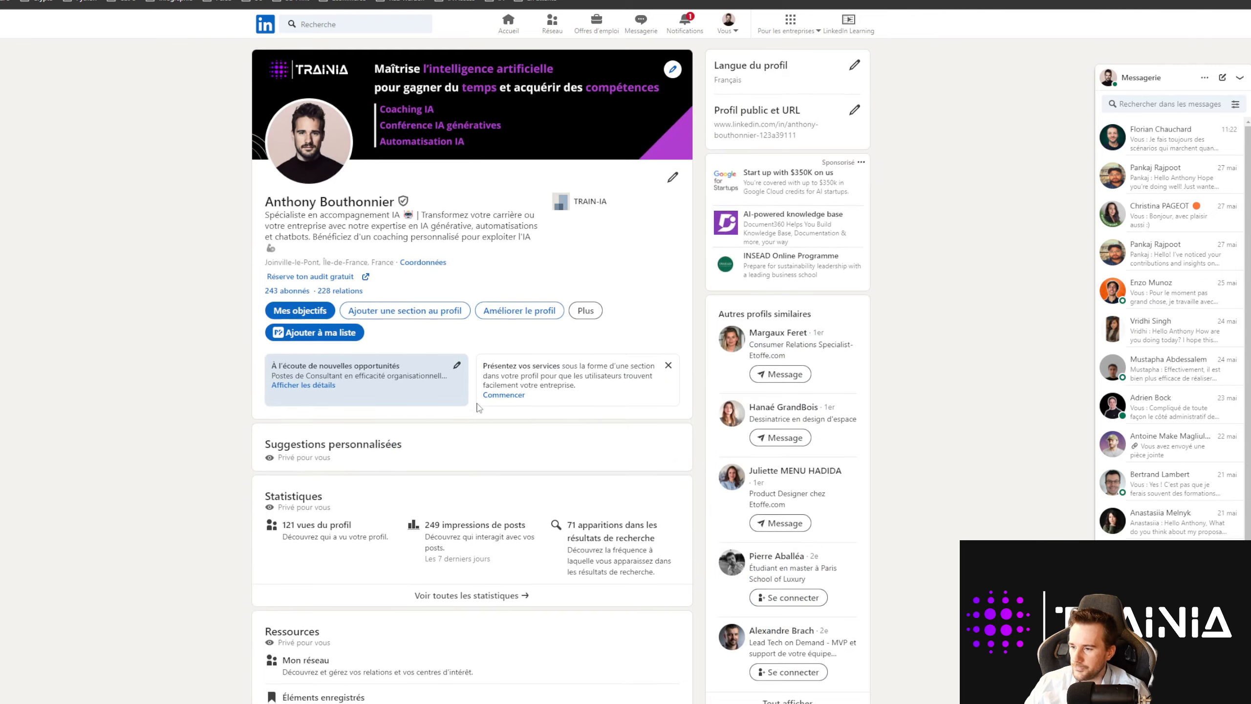
{"action": "scroll", "coordinate": [419, 397], "scroll_direction": "down", "scroll_amount": 10}
{"action": "scroll", "coordinate": [420, 397], "scroll_direction": "down", "scroll_amount": 2}
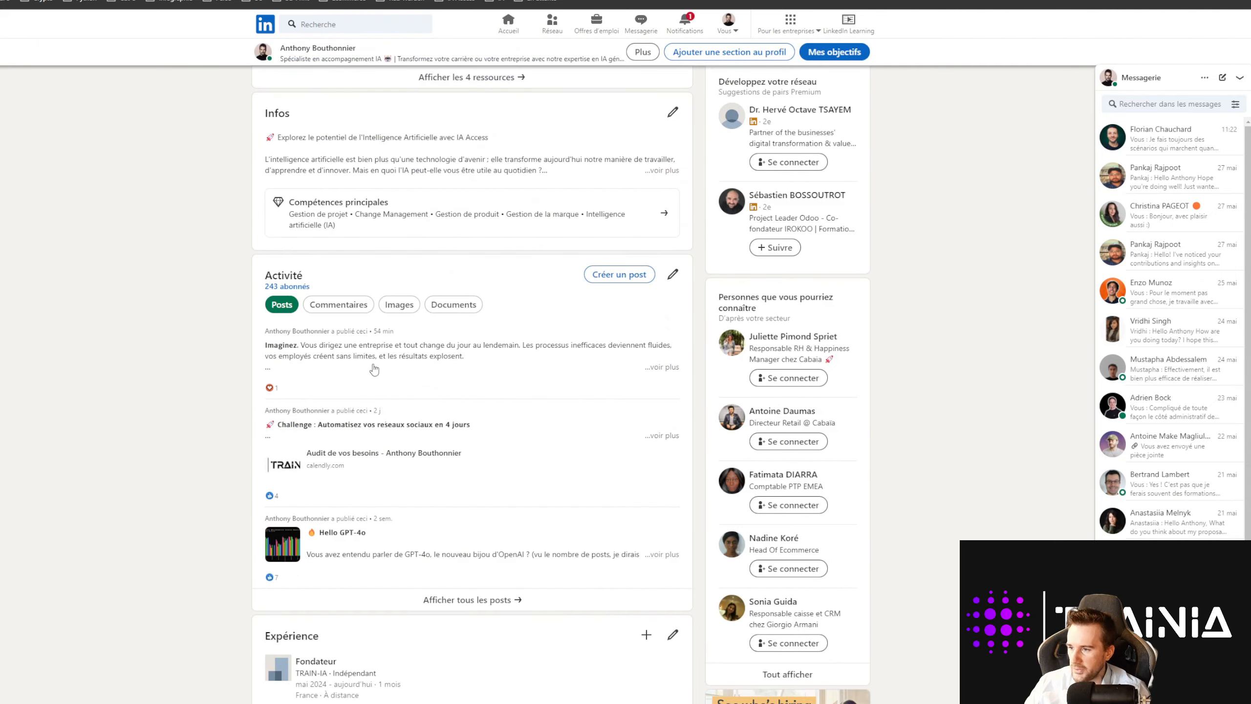
{"action": "left_click", "coordinate": [376, 356]}
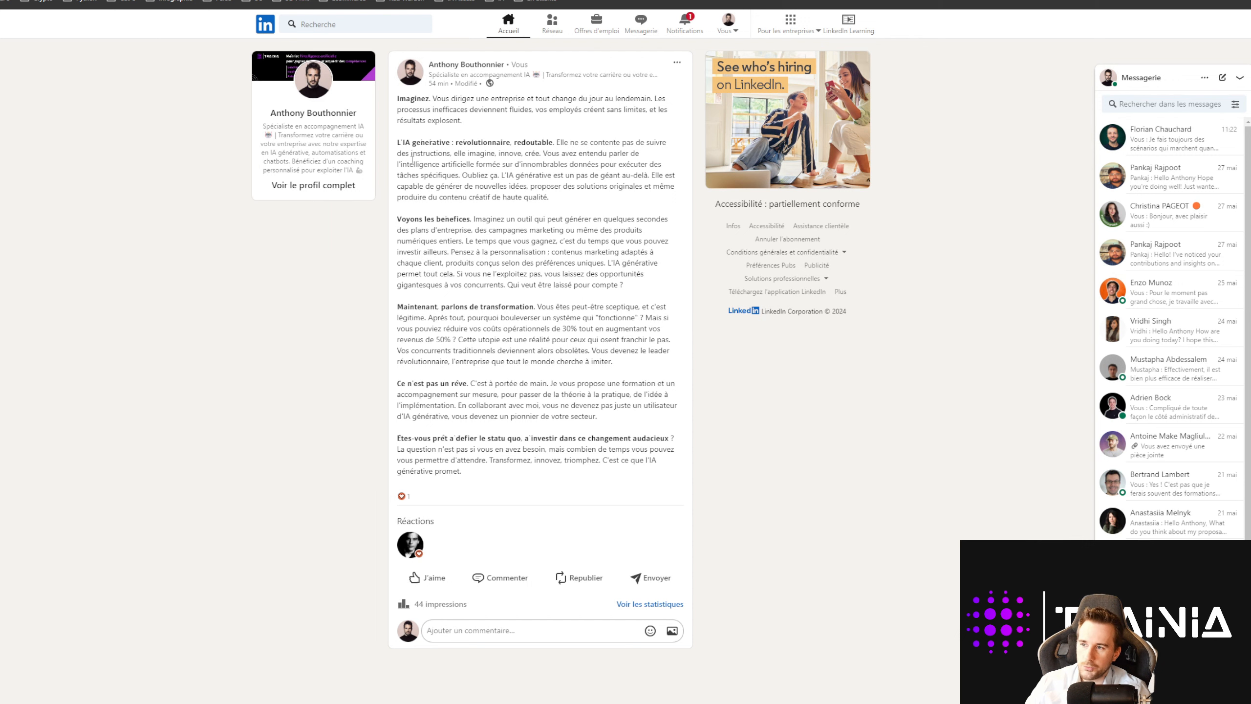
Step: Check the bold IA générative heading, then view and dismiss the post's options menu
{"action": "left_click_drag", "start_coordinate": [394, 142], "coordinate": [553, 144]}
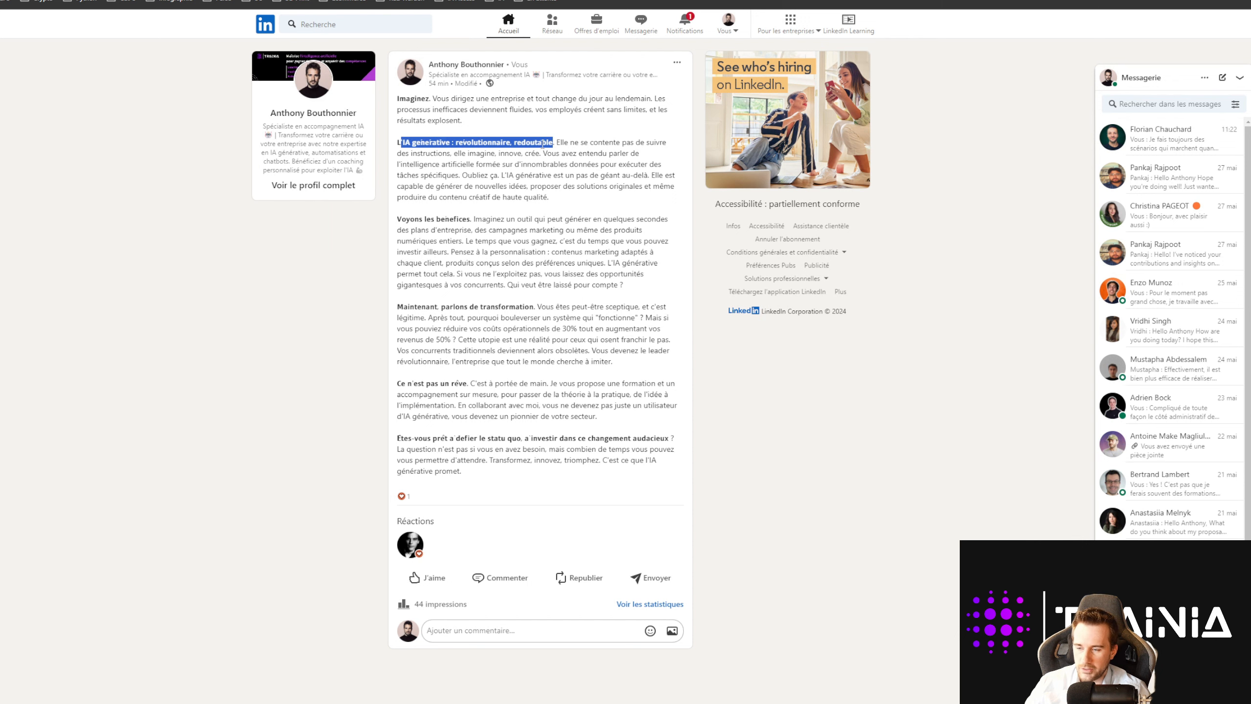
{"action": "left_click", "coordinate": [514, 146]}
{"action": "left_click", "coordinate": [676, 62]}
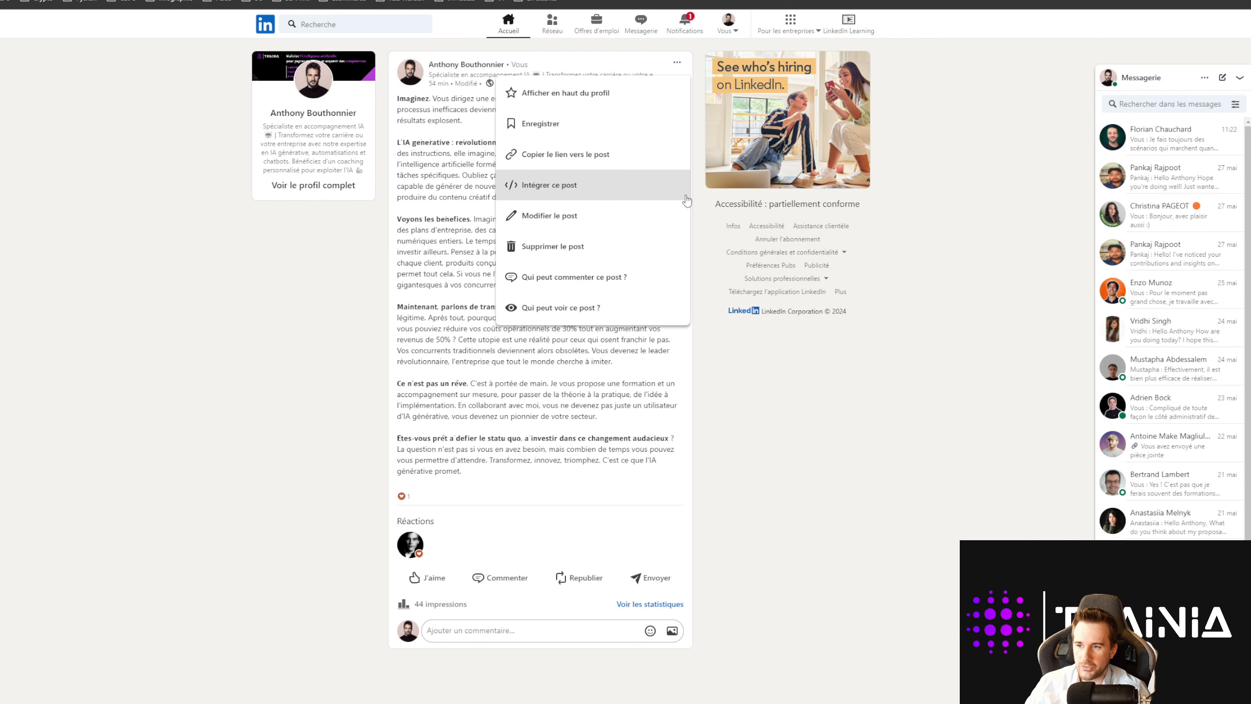
{"action": "left_click", "coordinate": [426, 197]}
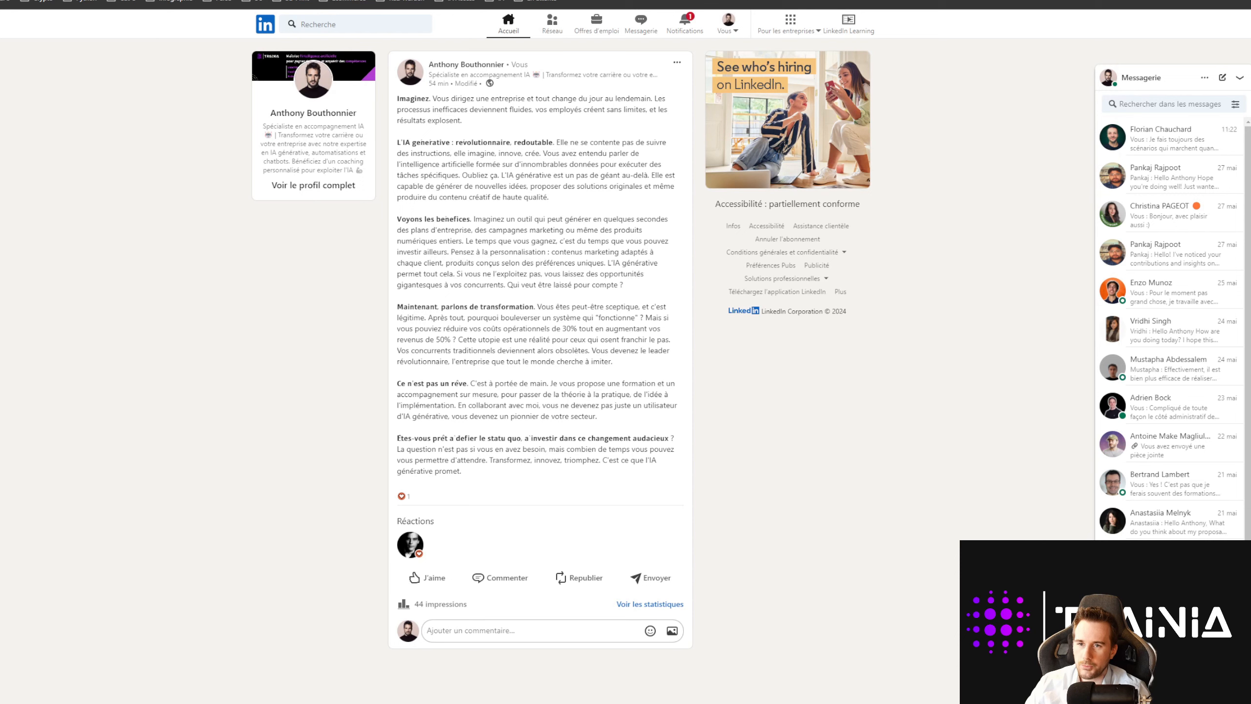
Step: Browse Chrome's Extensions list, then close it without choosing anything
{"action": "left_click", "coordinate": [1185, 0]}
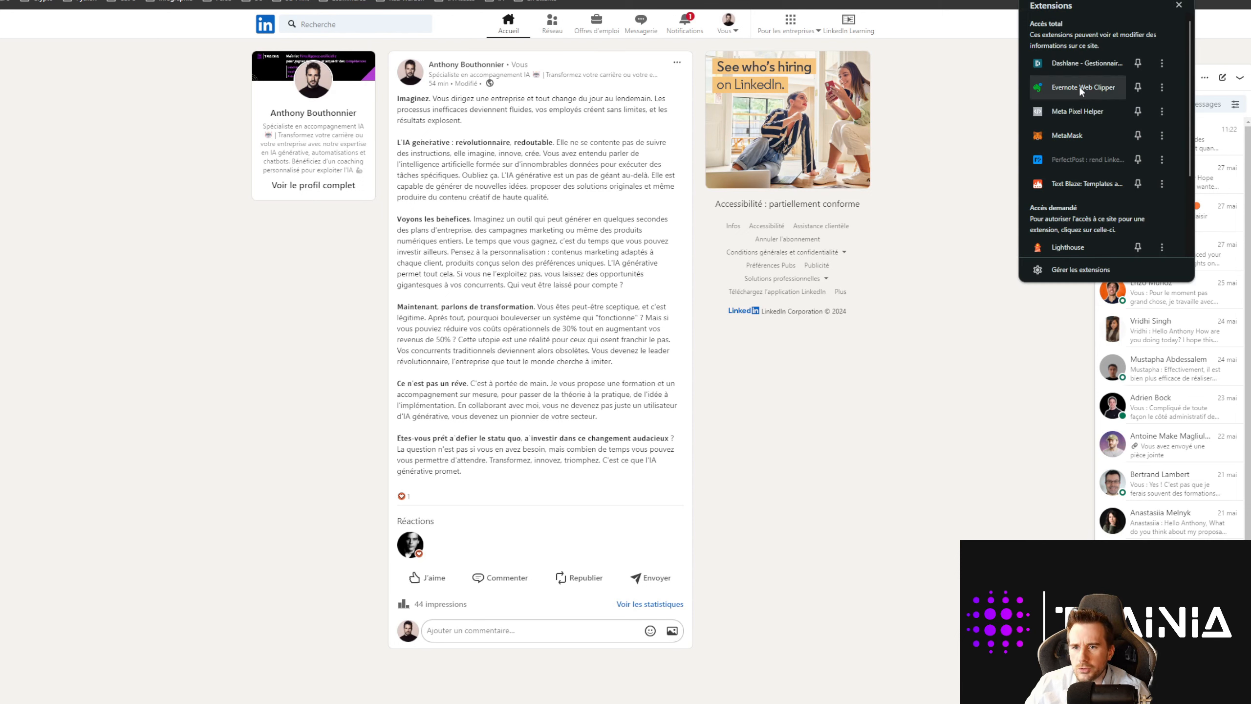
{"action": "scroll", "coordinate": [1079, 85], "scroll_direction": "down", "scroll_amount": 3}
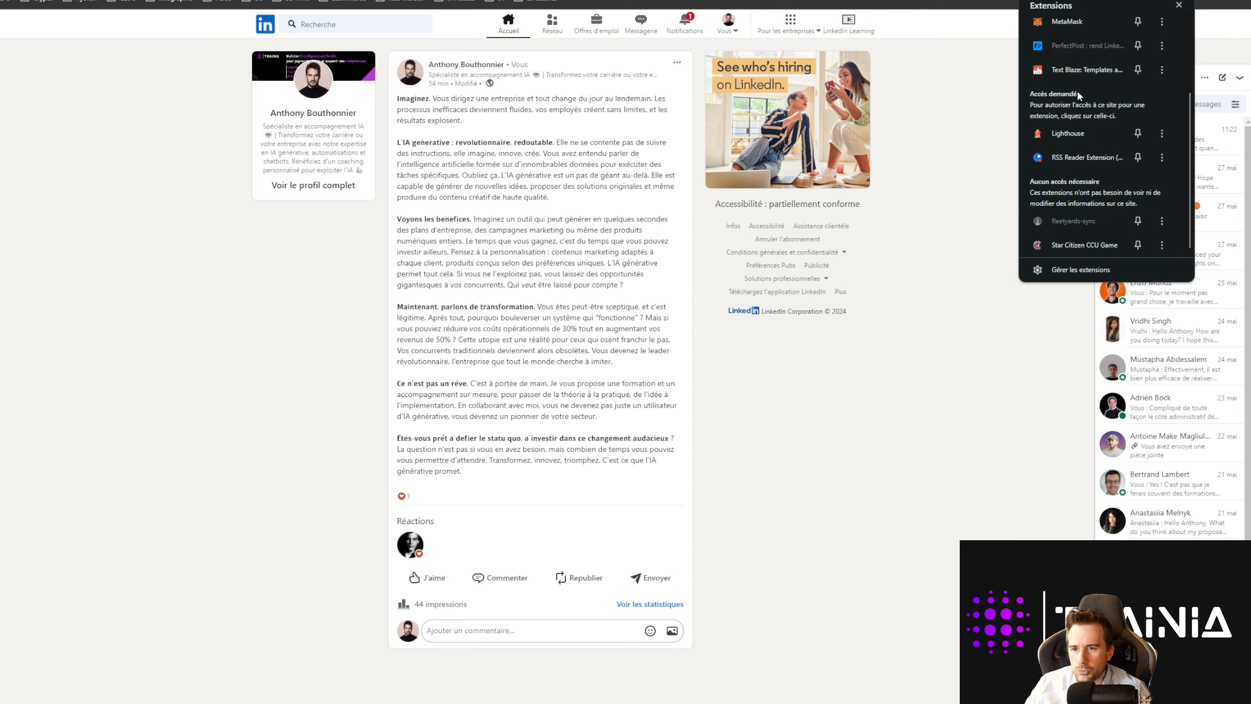
{"action": "scroll", "coordinate": [1075, 155], "scroll_direction": "up", "scroll_amount": 3}
{"action": "scroll", "coordinate": [1077, 164], "scroll_direction": "down", "scroll_amount": 3}
{"action": "scroll", "coordinate": [1075, 161], "scroll_direction": "up", "scroll_amount": 3}
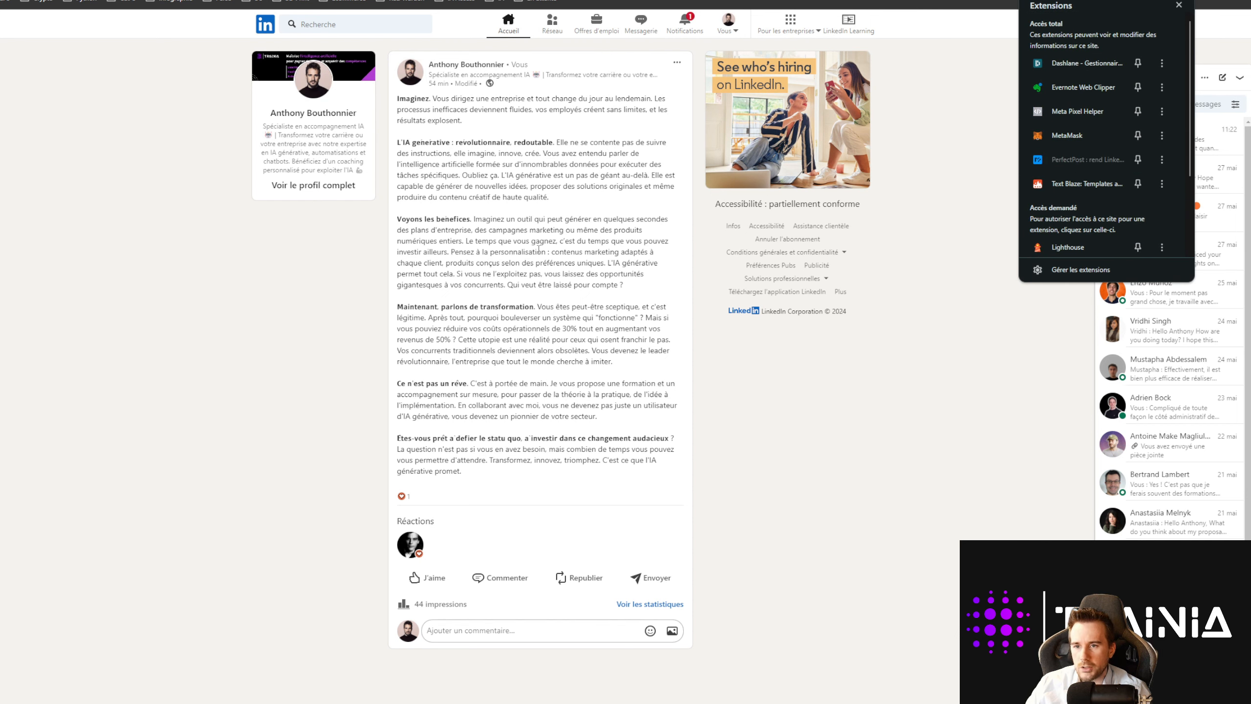
{"action": "left_click", "coordinate": [514, 253]}
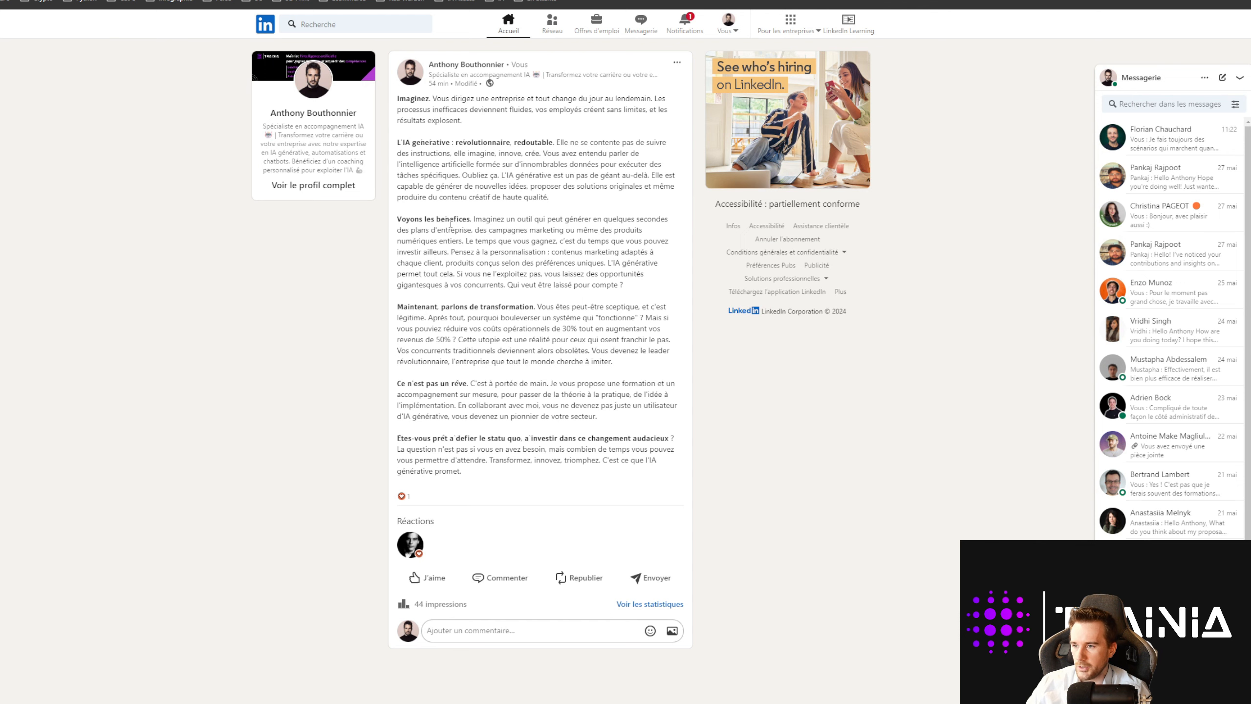
Step: Open the published post in PerfectPost's editor, showing 2373 characters and 337 words
{"action": "left_click", "coordinate": [677, 62]}
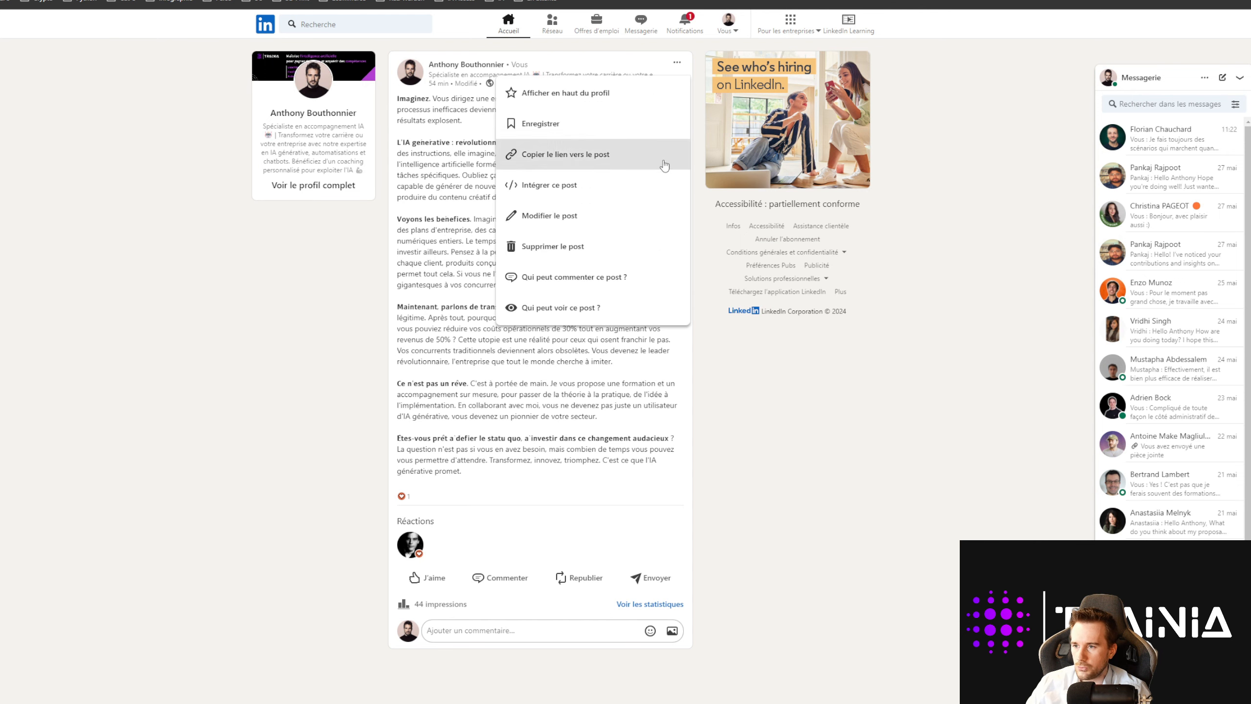
{"action": "left_click", "coordinate": [571, 215]}
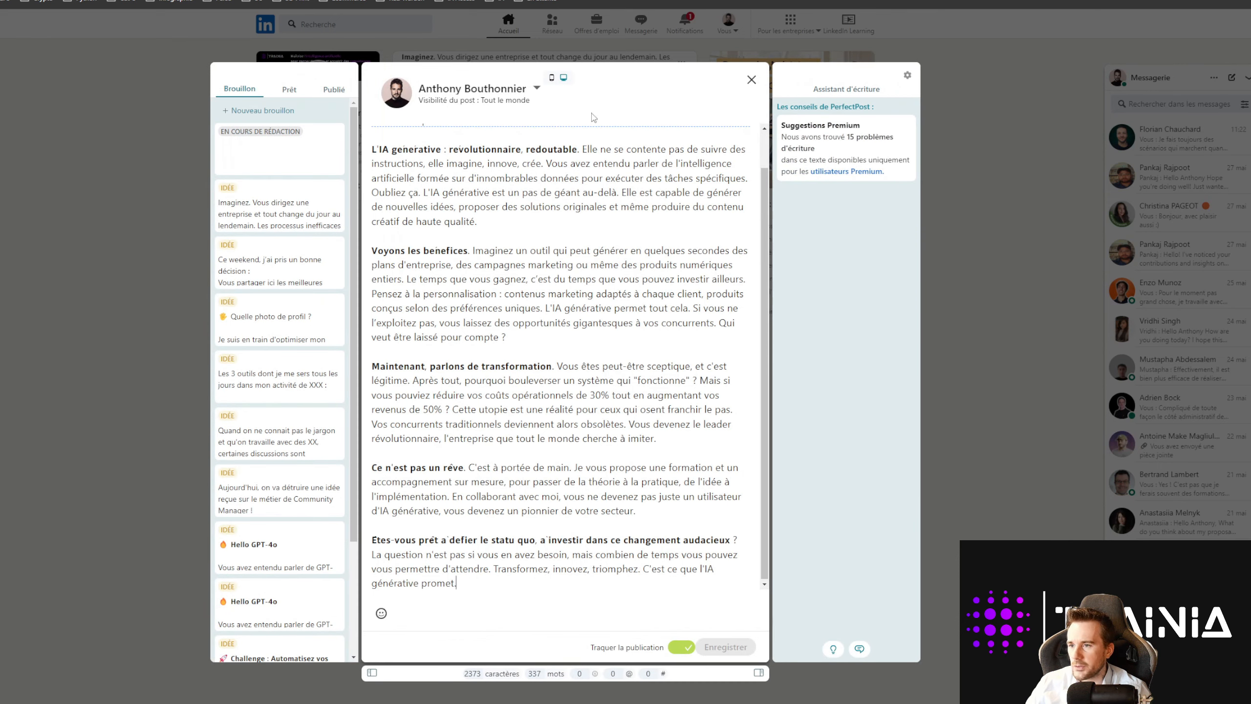
{"action": "double_click", "coordinate": [481, 250]}
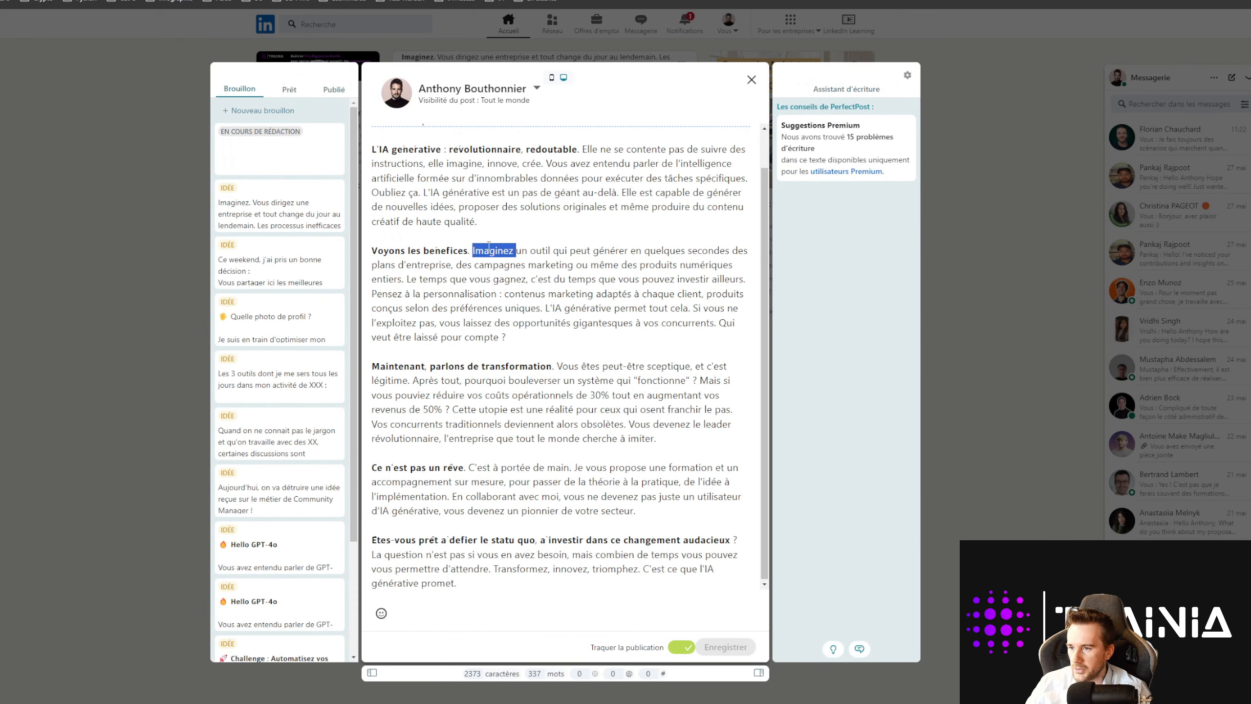
{"action": "left_click", "coordinate": [455, 281]}
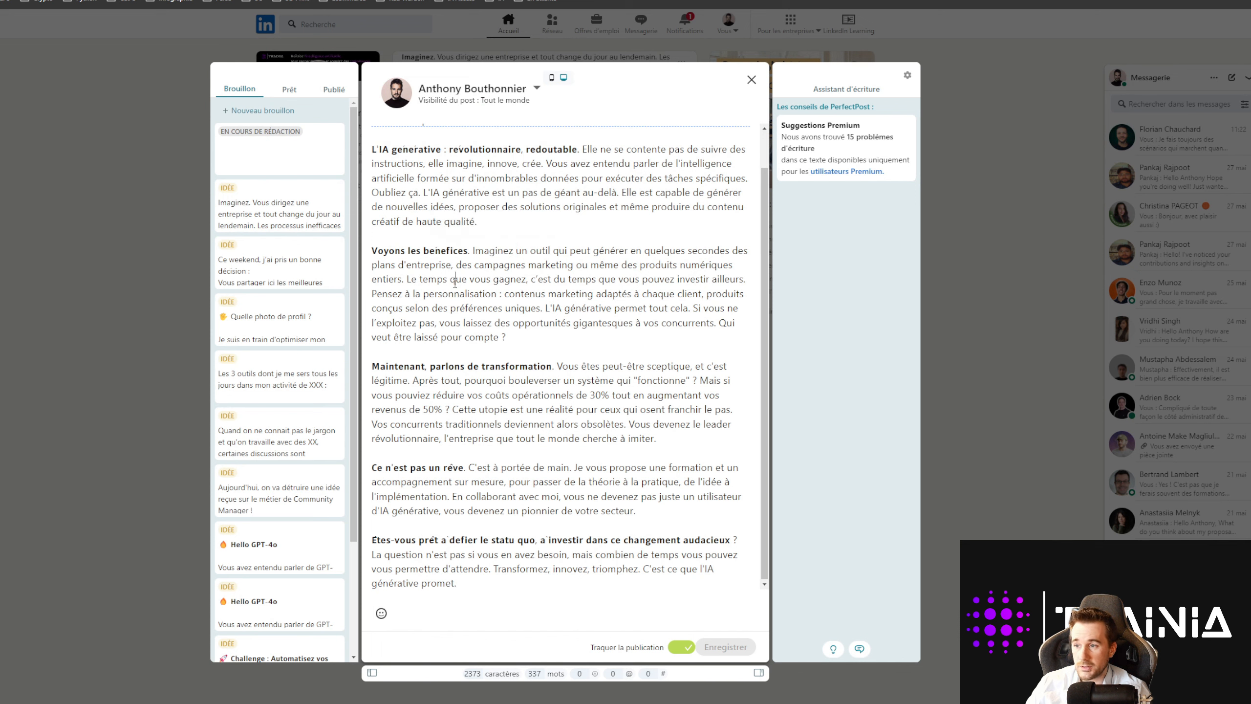